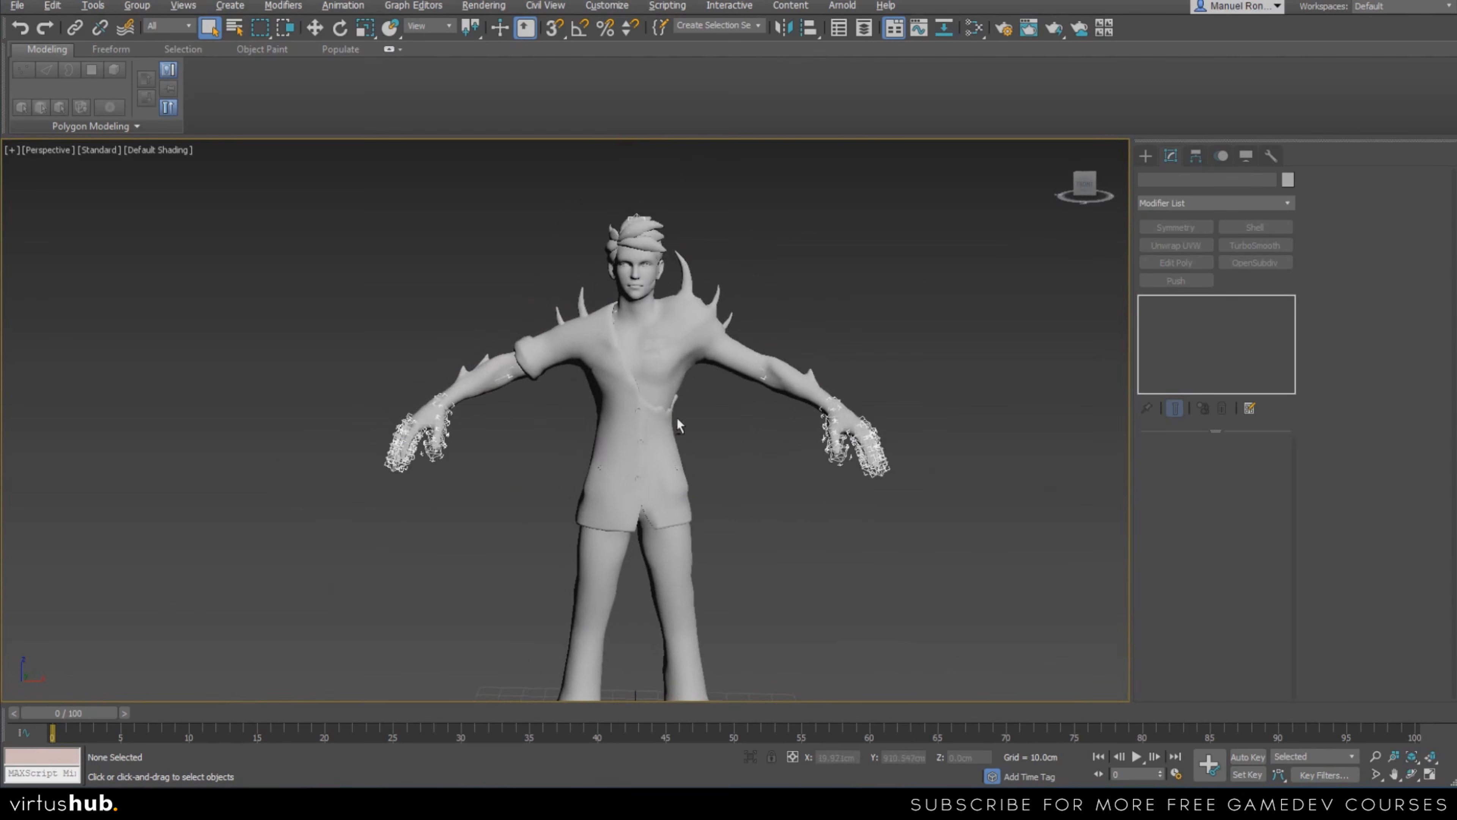
Select the character mesh and examine its head, torso and shoulder spikes in the shaded view
scroll(662, 343, "up", 3)
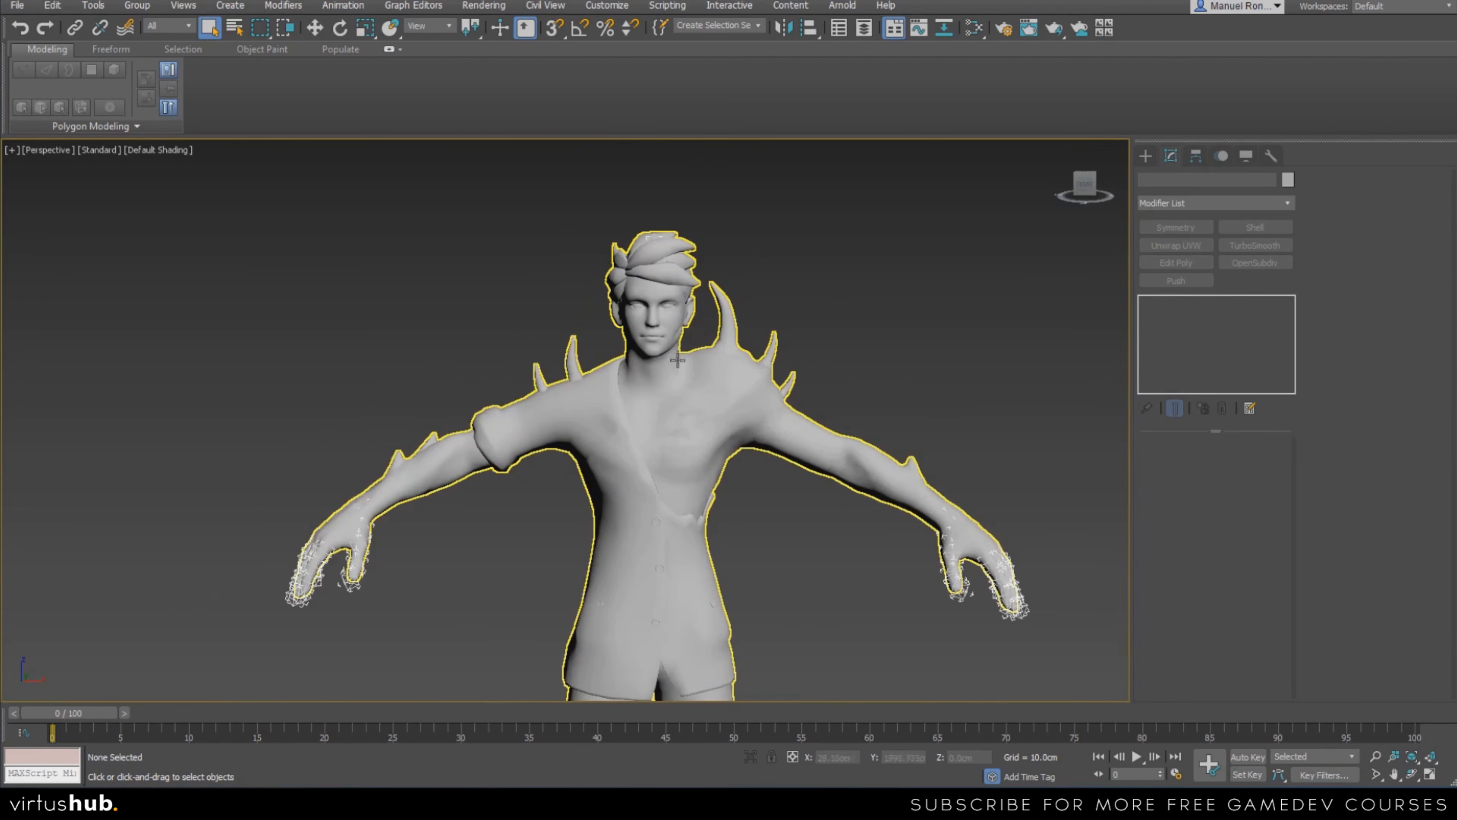
scroll(627, 391, "up", 5)
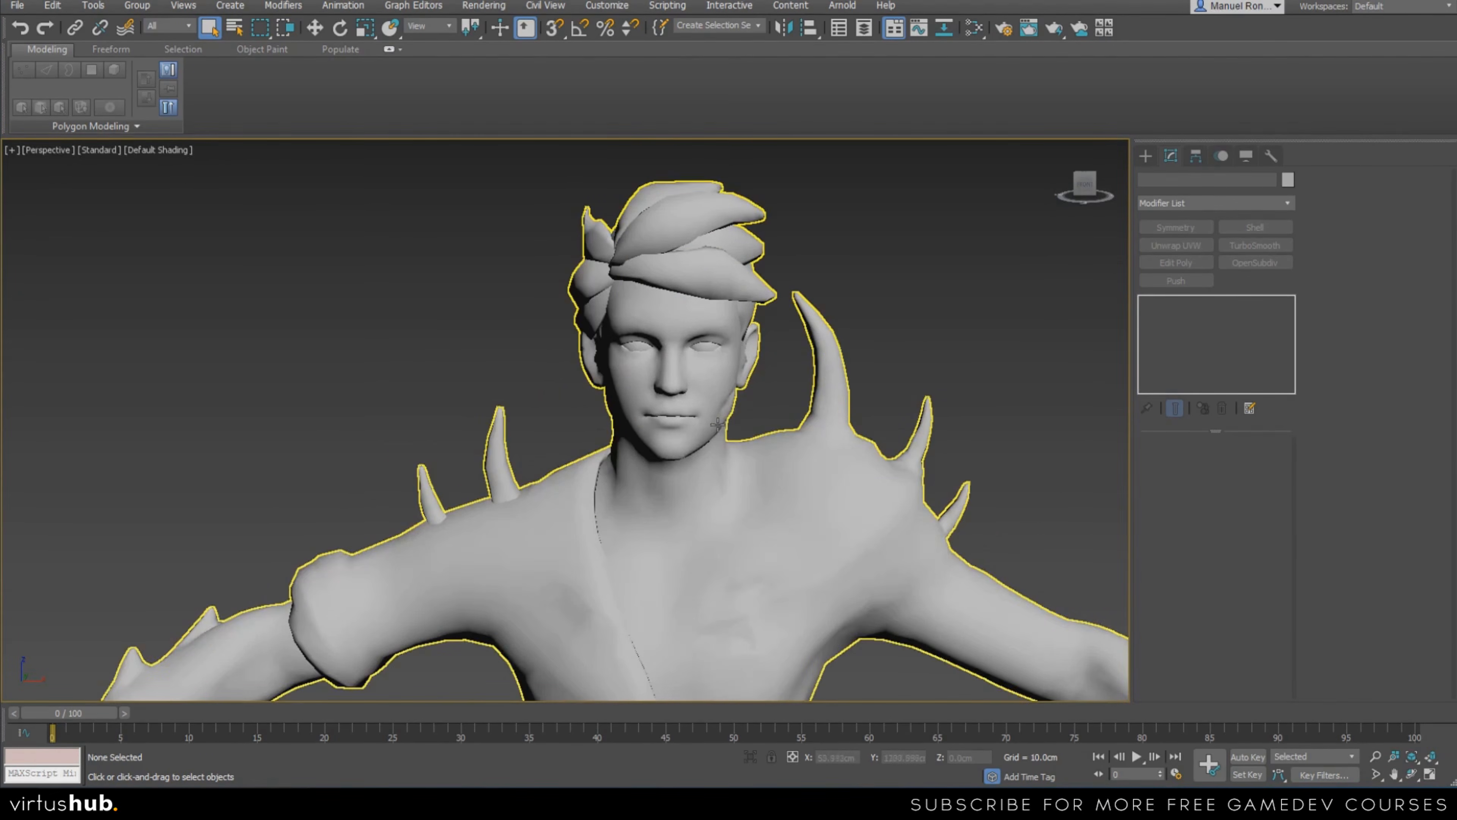
left_click(710, 382)
key("z")
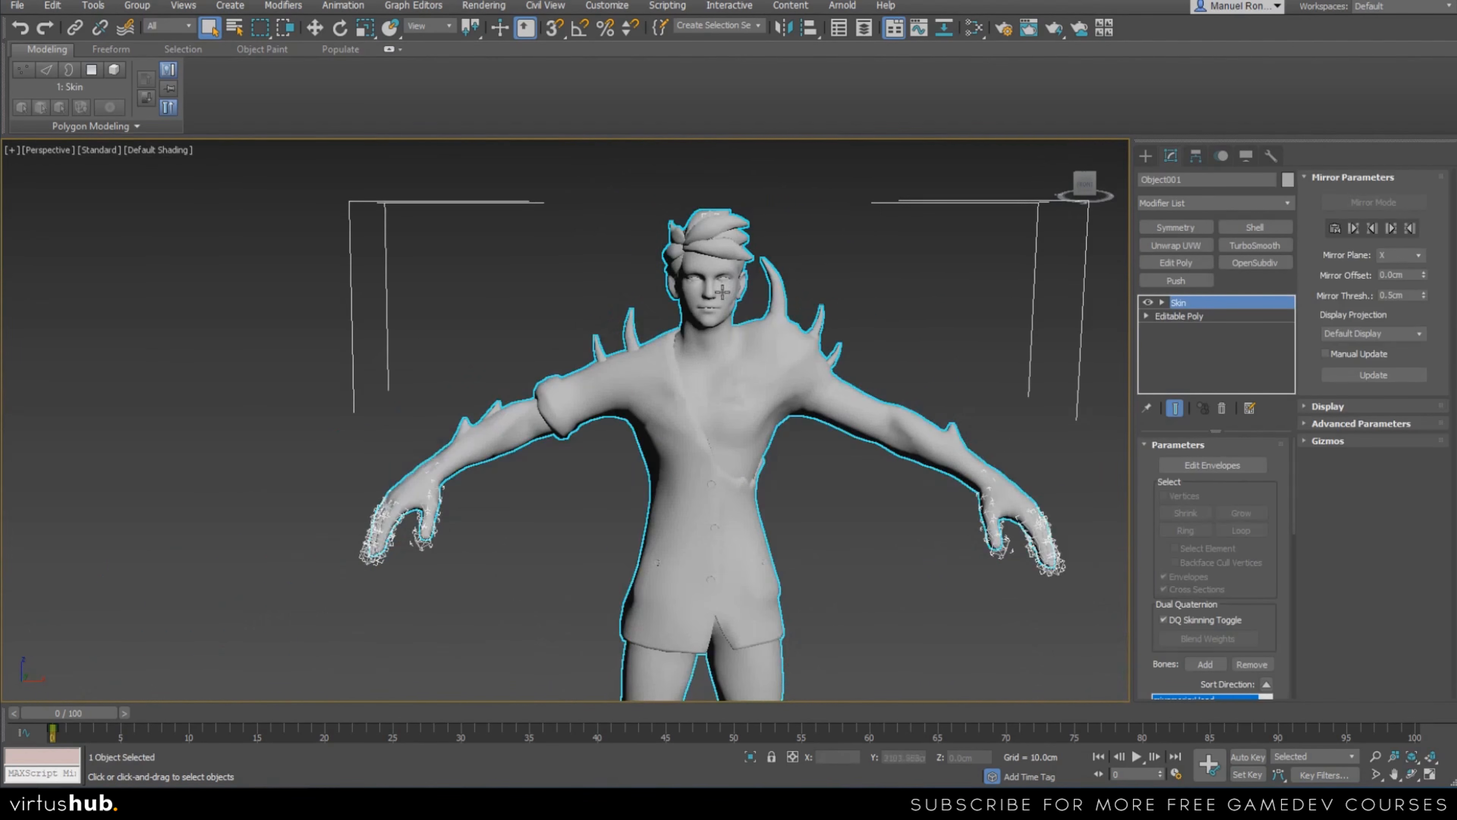
scroll(827, 229, "up", 5)
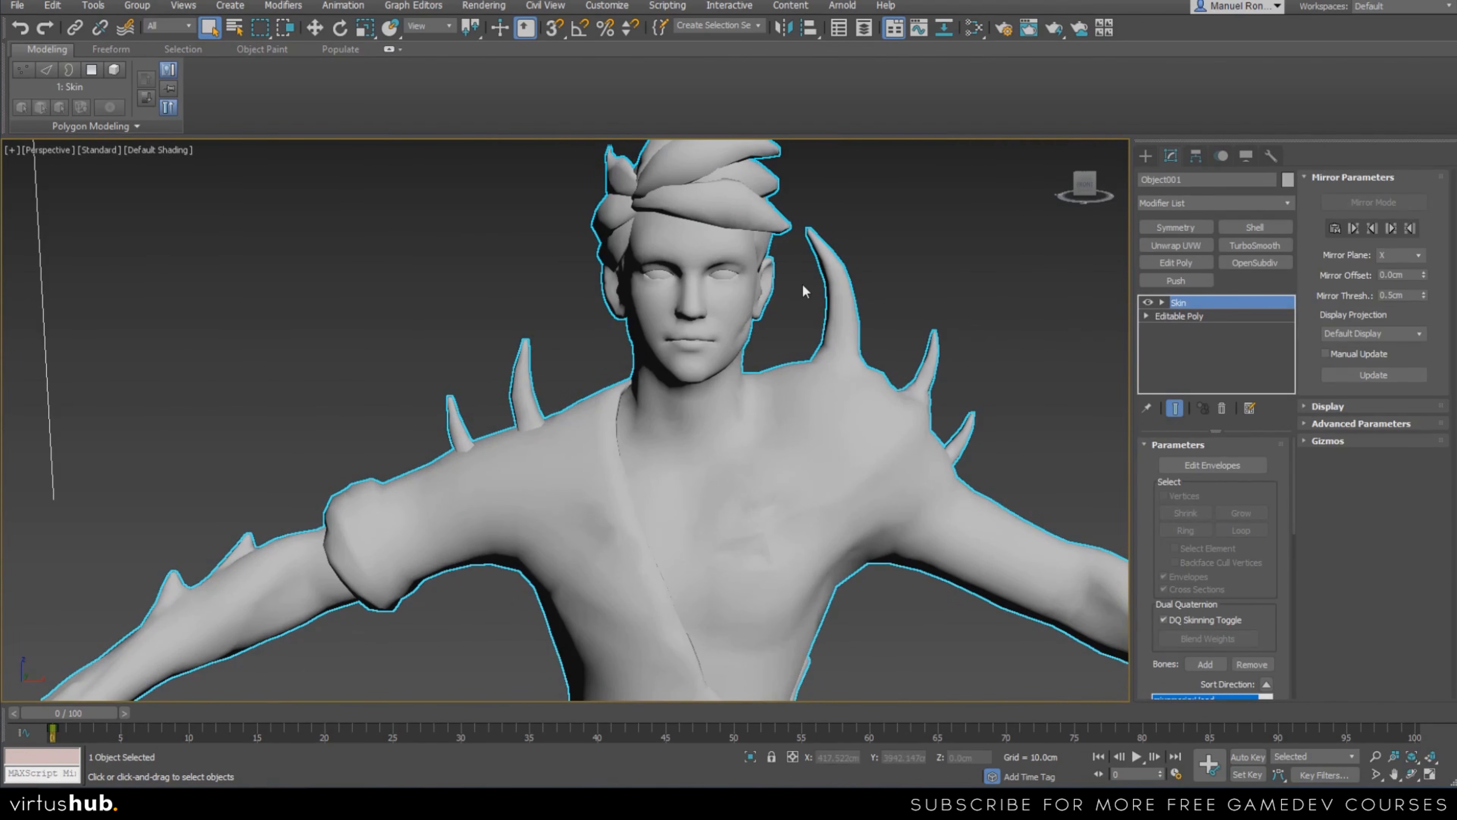
key("z")
scroll(679, 373, "up", 4)
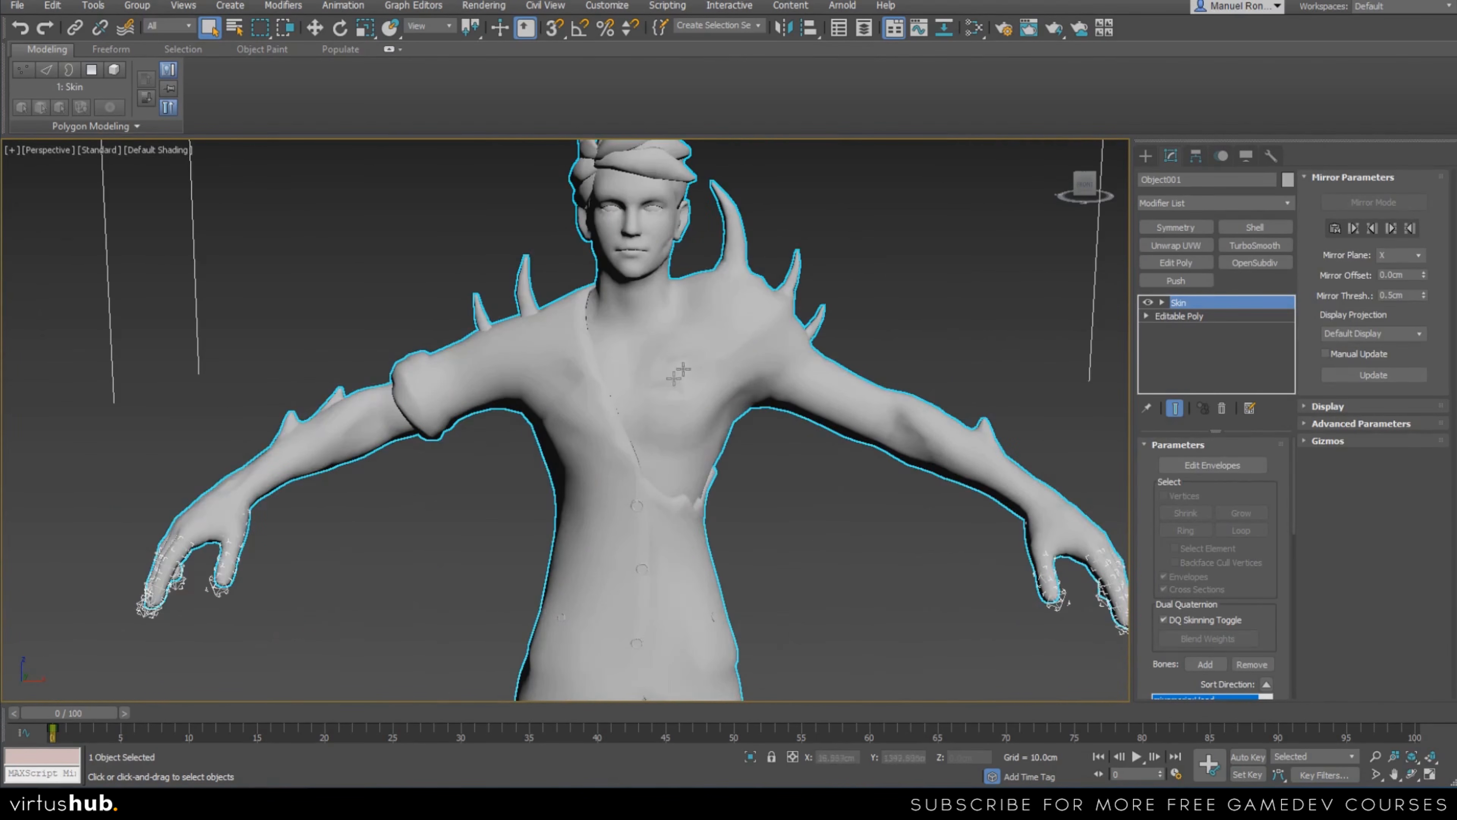
middle_click_drag(635, 244, 663, 297)
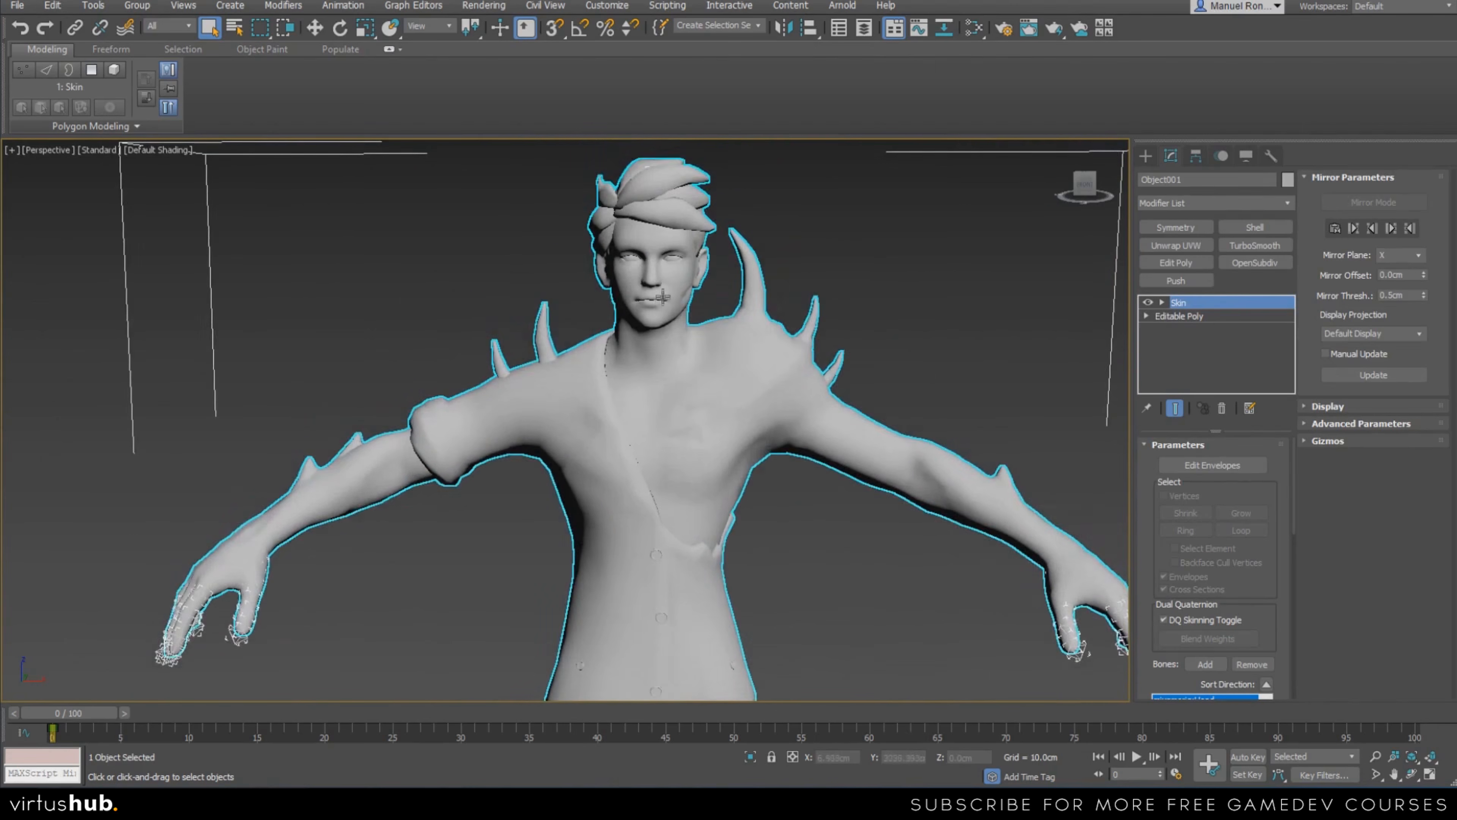
scroll(662, 297, "up", 3)
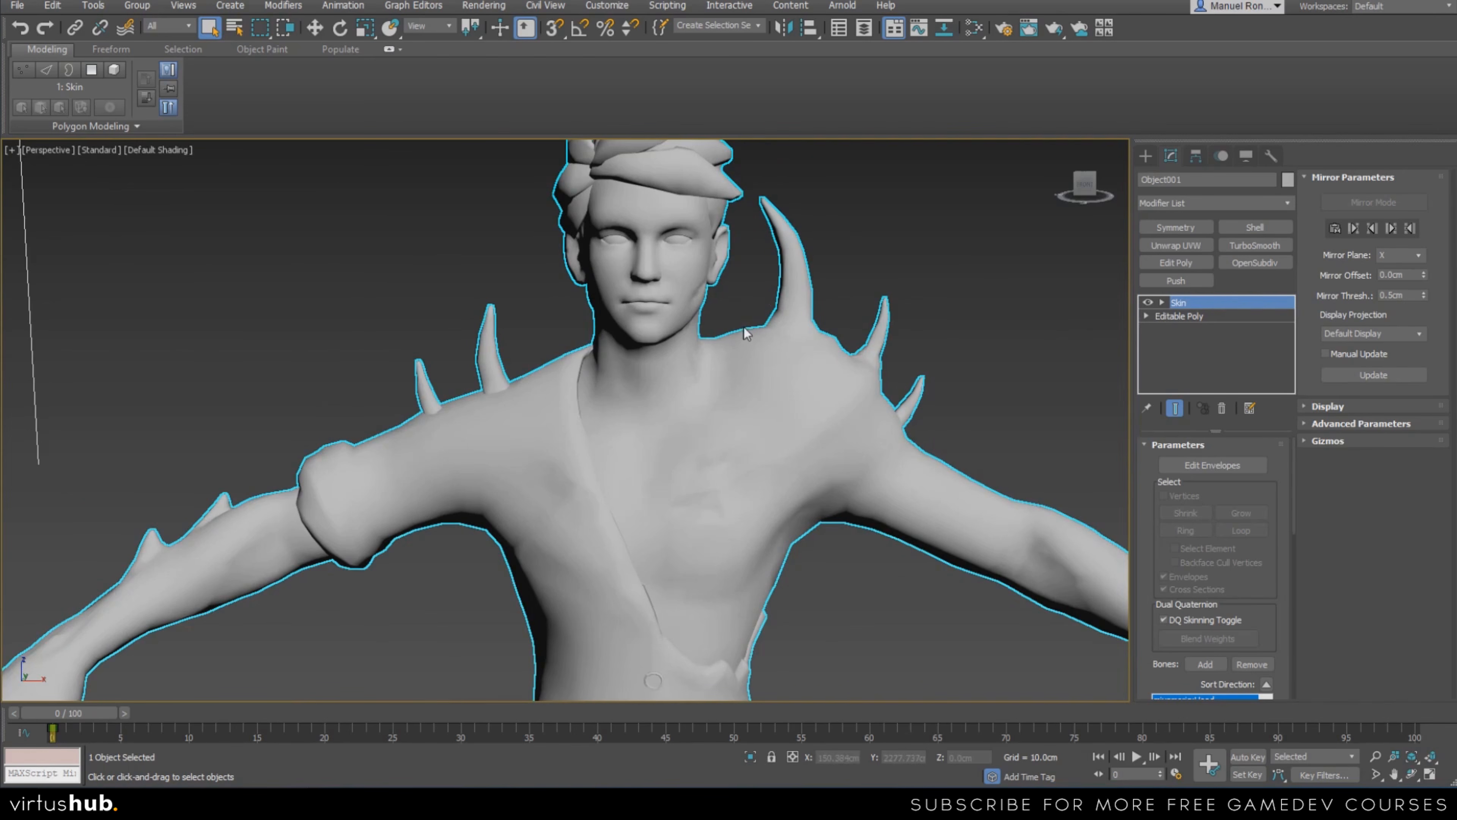
scroll(722, 325, "down", 3)
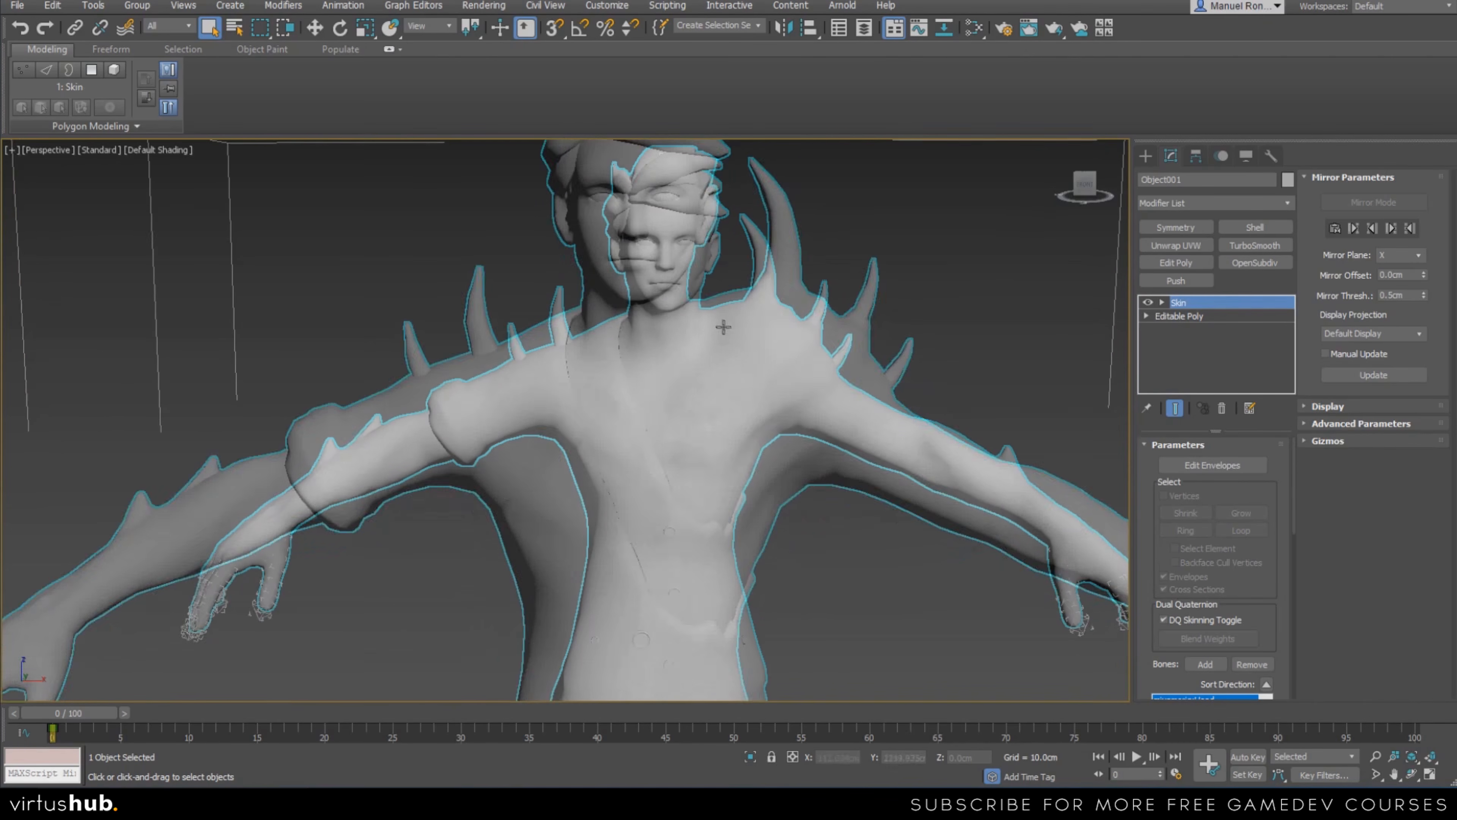
scroll(696, 229, "up", 2)
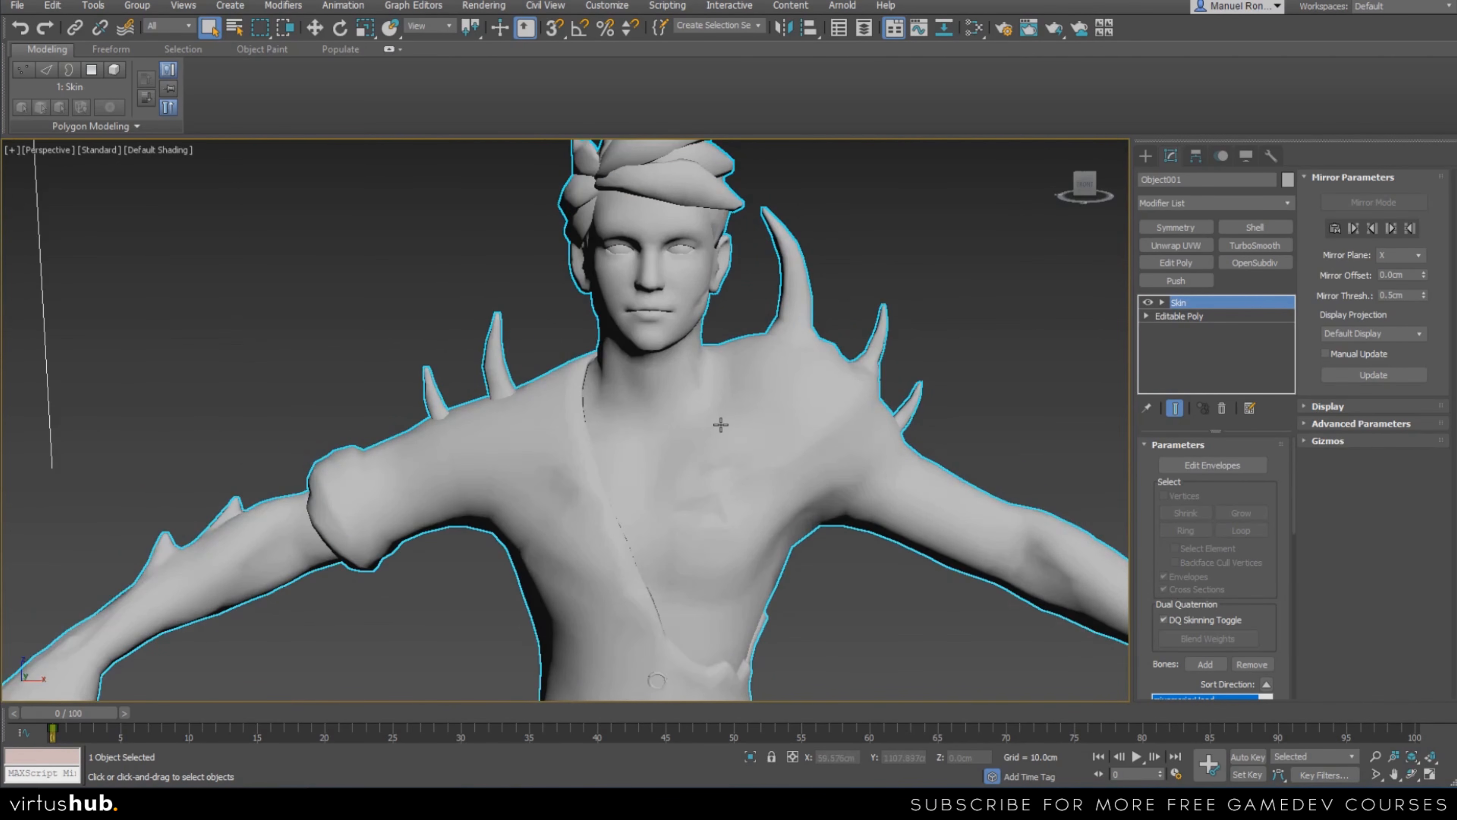
scroll(701, 432, "down", 5)
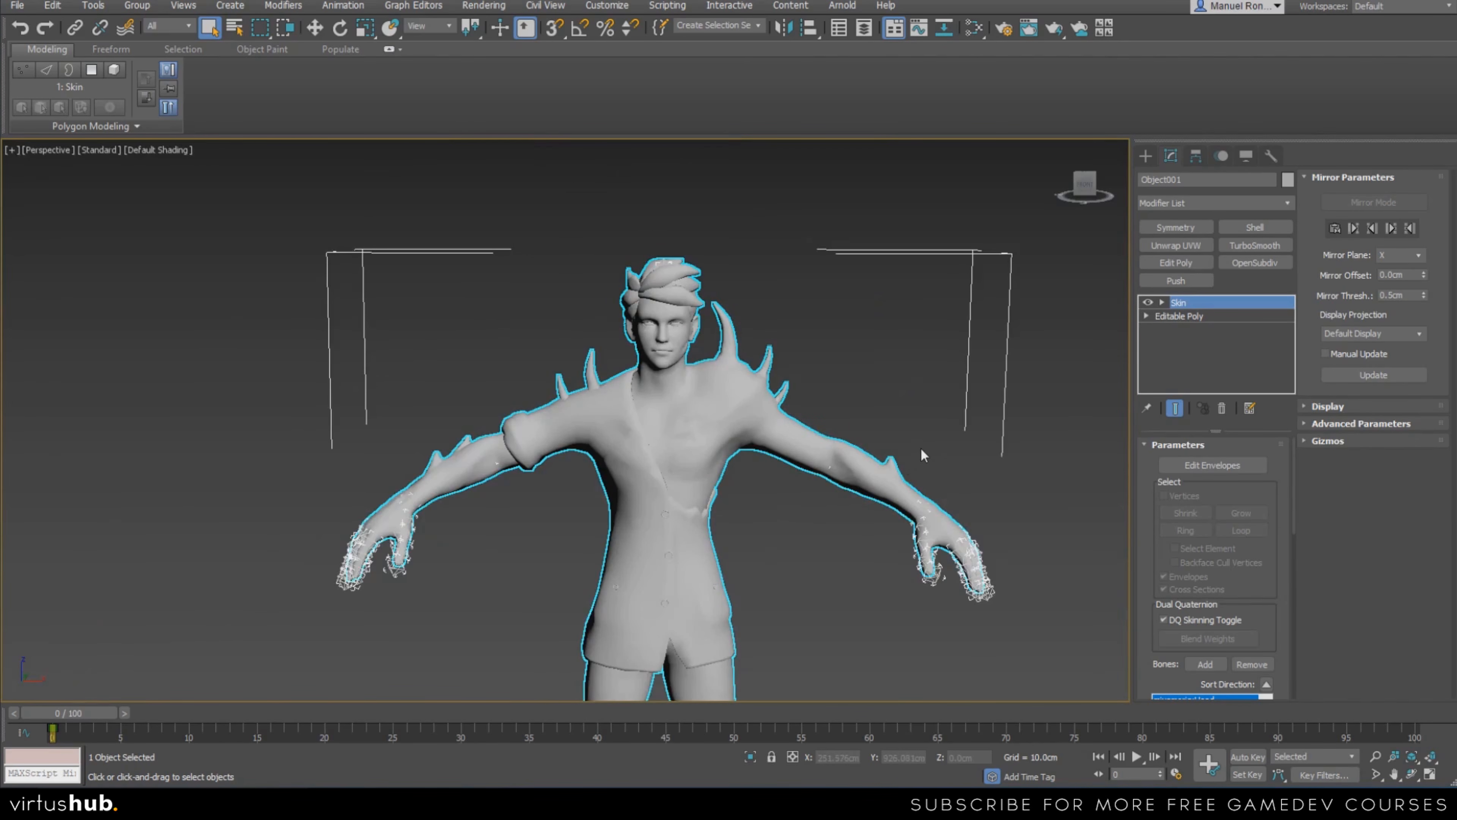
Test the skin deformation in wireframe view by rotating the neck bone about -39 degrees on Z, and undo the rotation
key("F3")
middle_click_drag(855, 533, 751, 533, "alt")
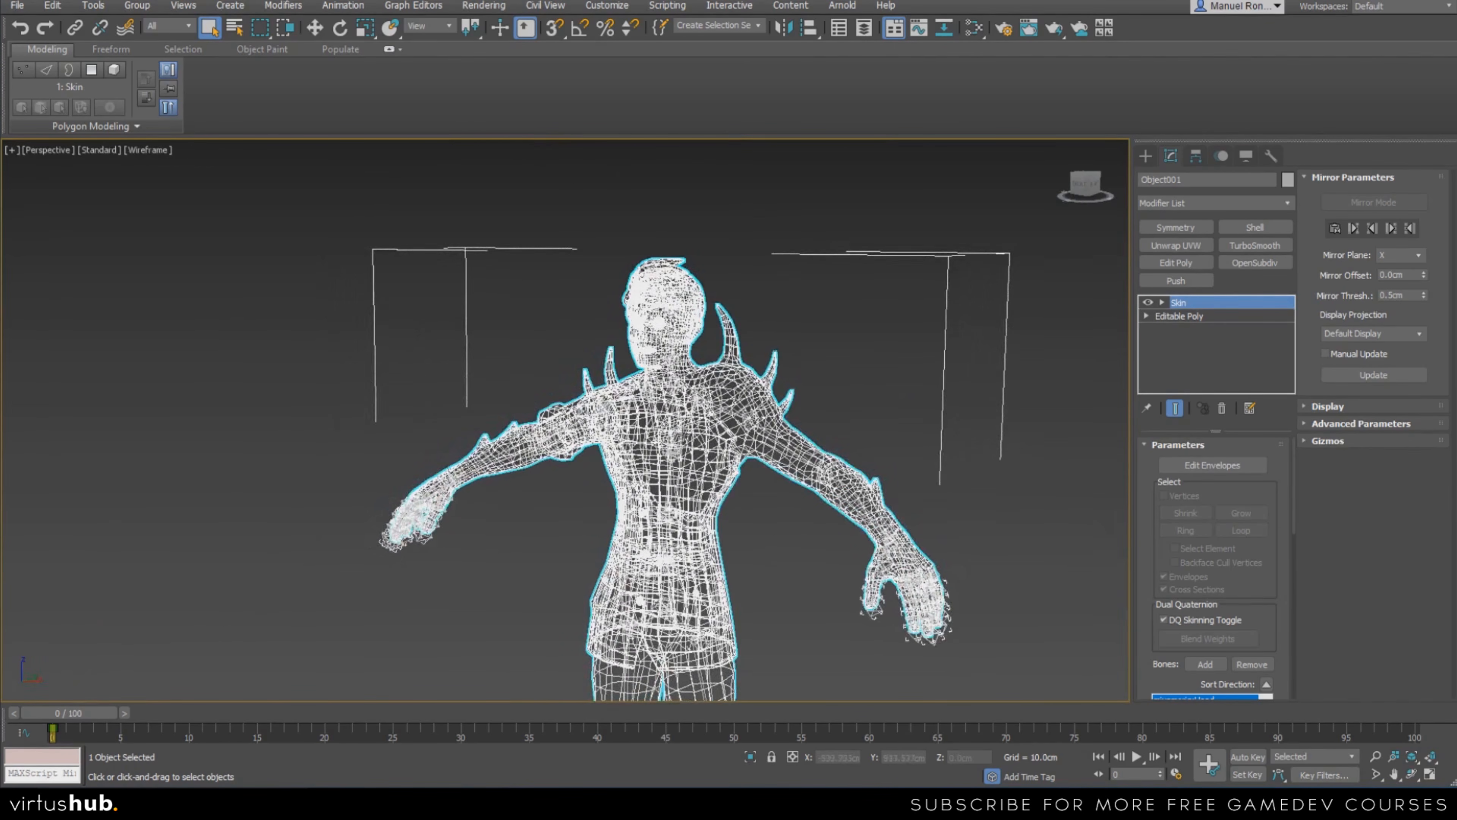
scroll(641, 437, "up", 3)
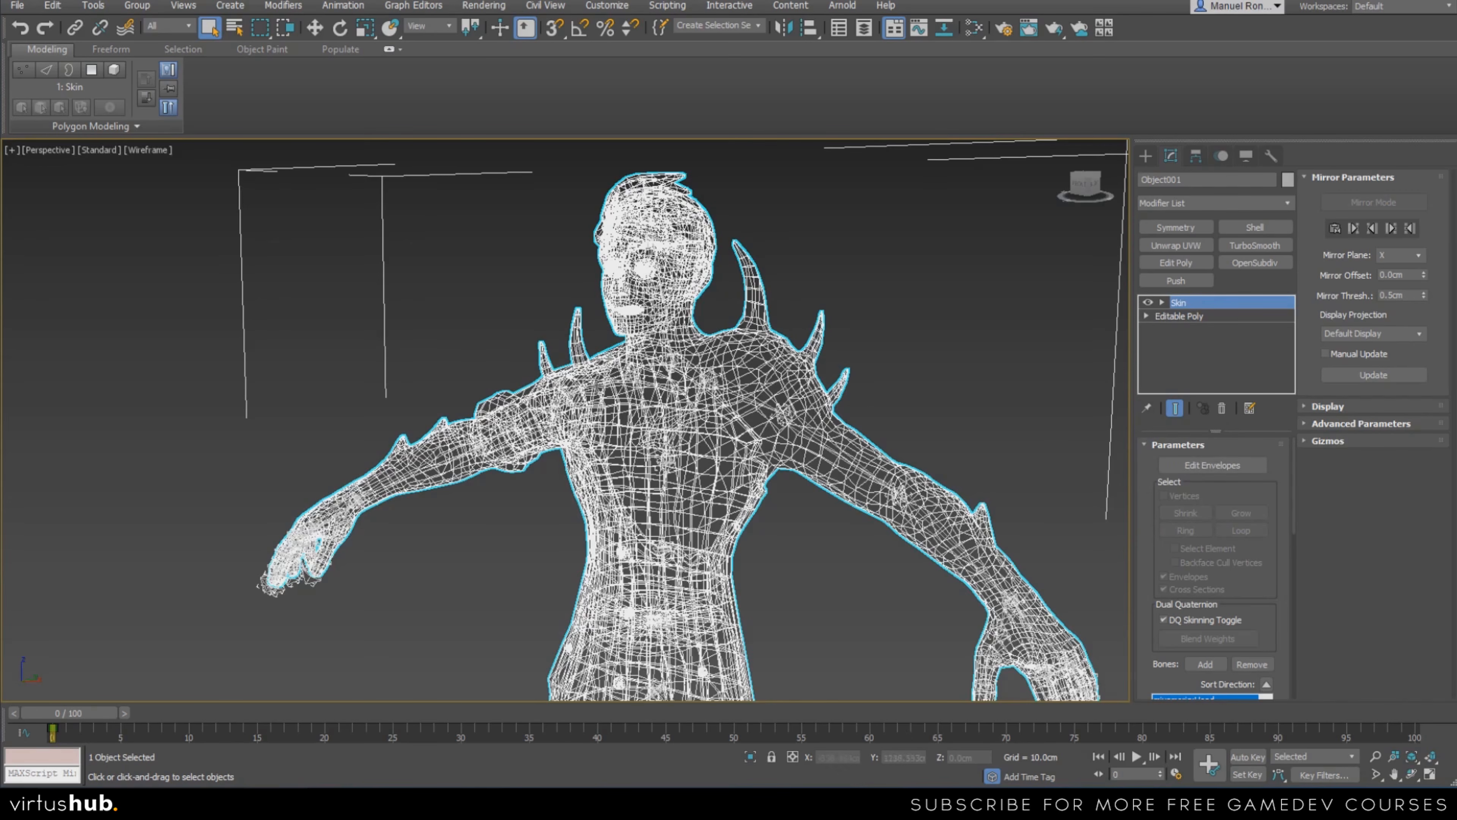
scroll(660, 363, "up", 4)
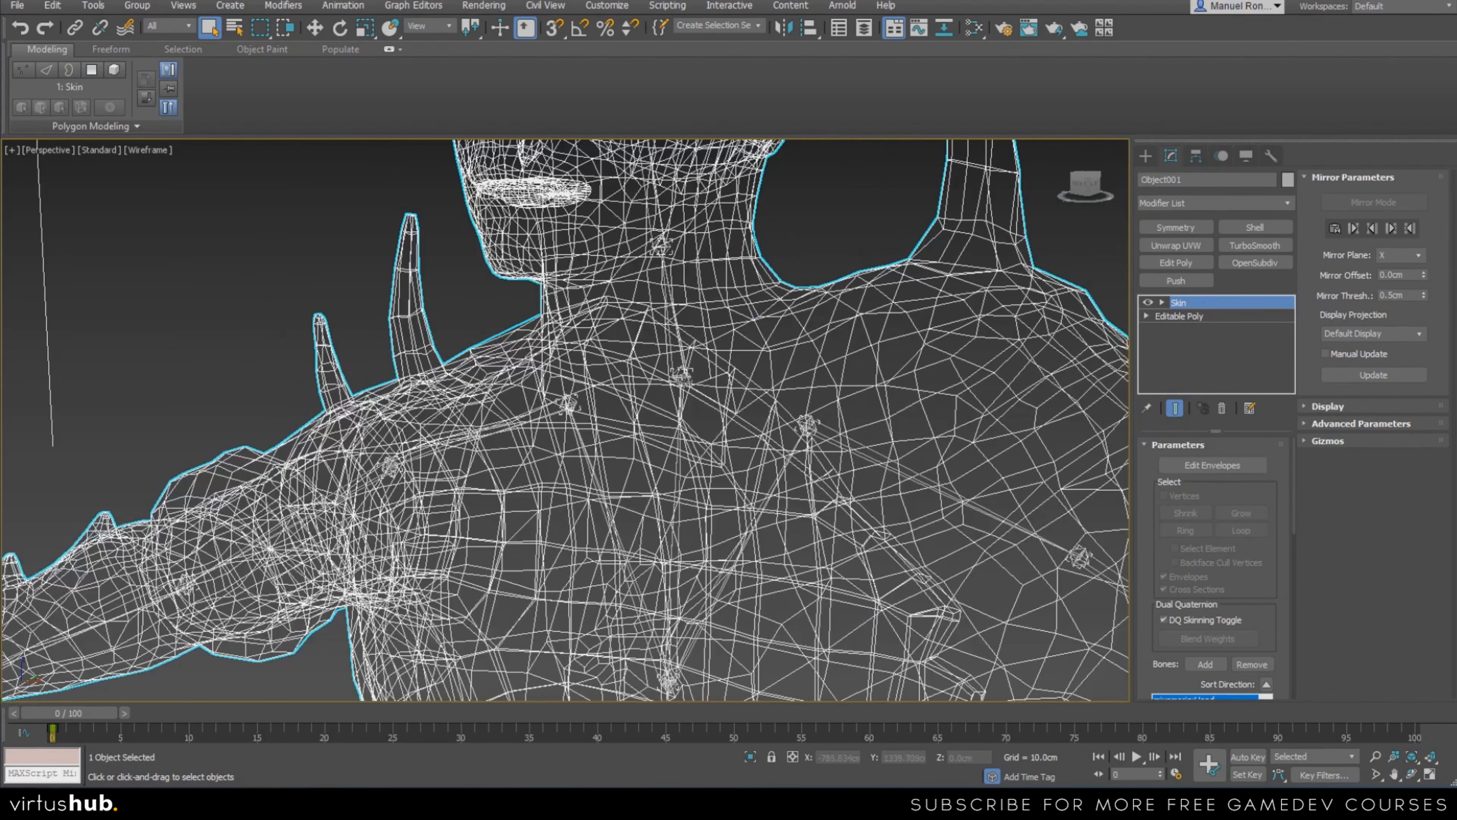
left_click(681, 376)
scroll(689, 396, "down", 5)
key("e")
left_click_drag(699, 417, 639, 427)
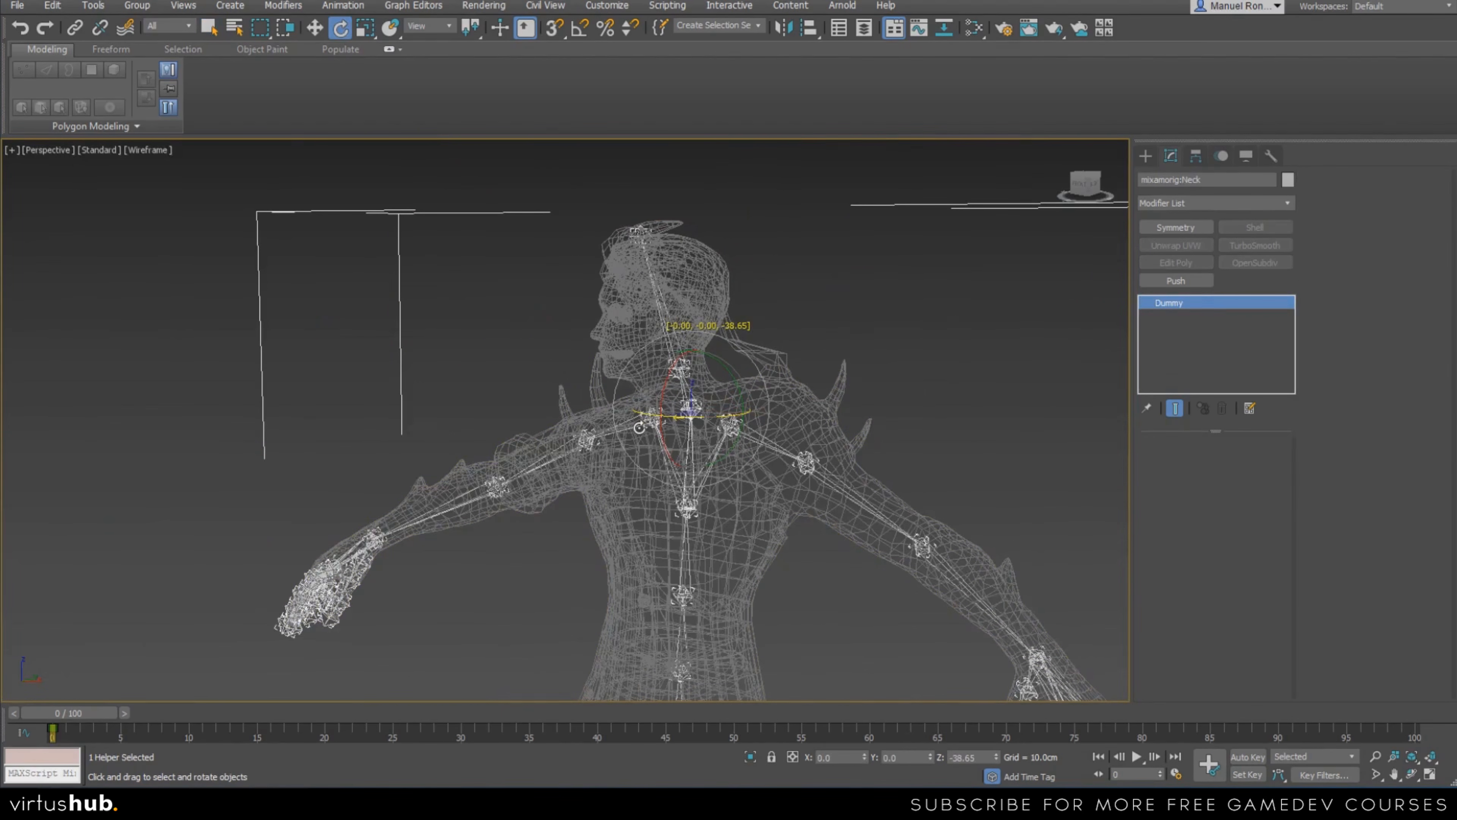
middle_click_drag(639, 427, 665, 423, "alt")
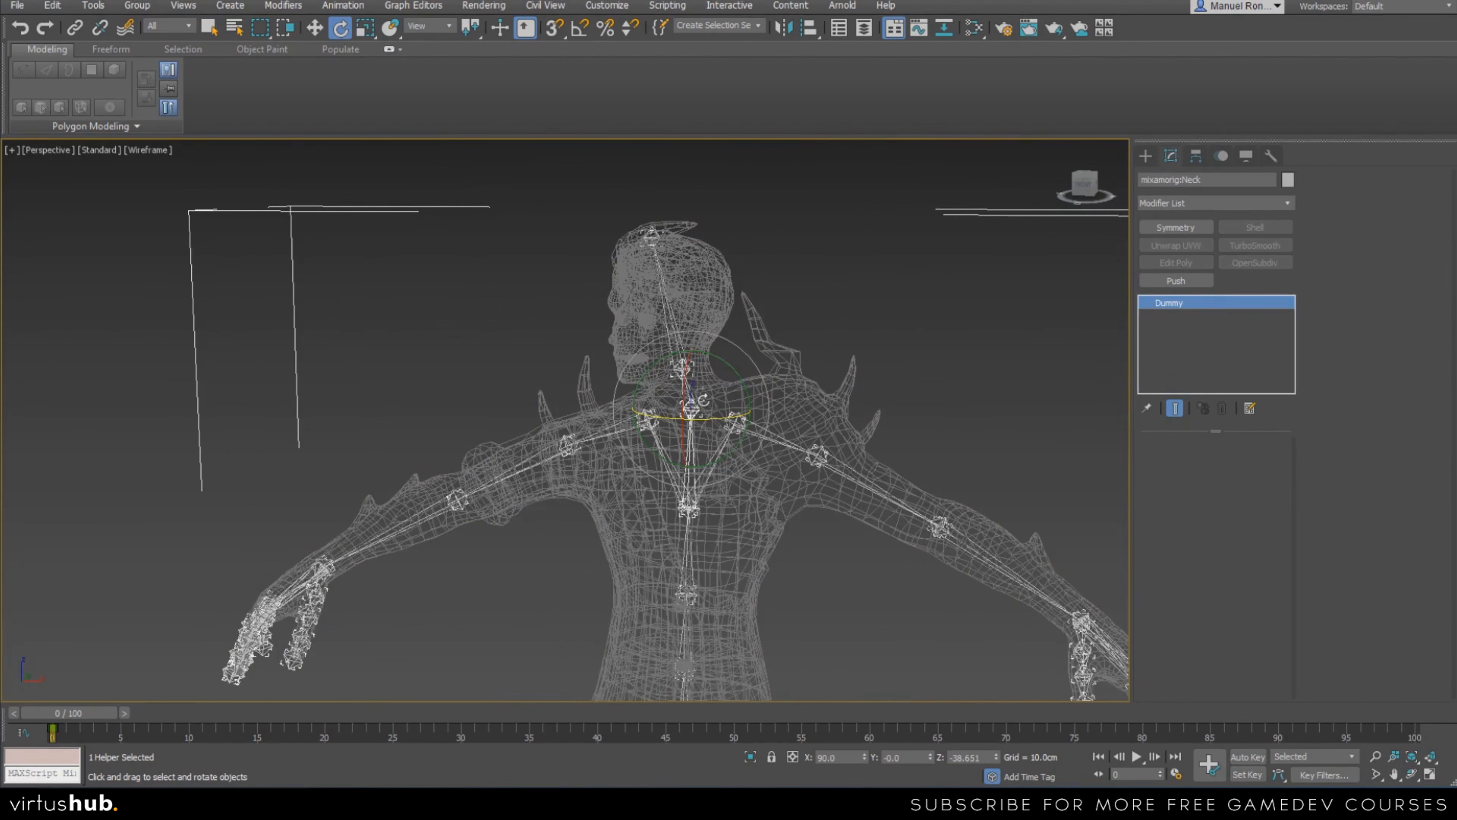
scroll(700, 394, "up", 3)
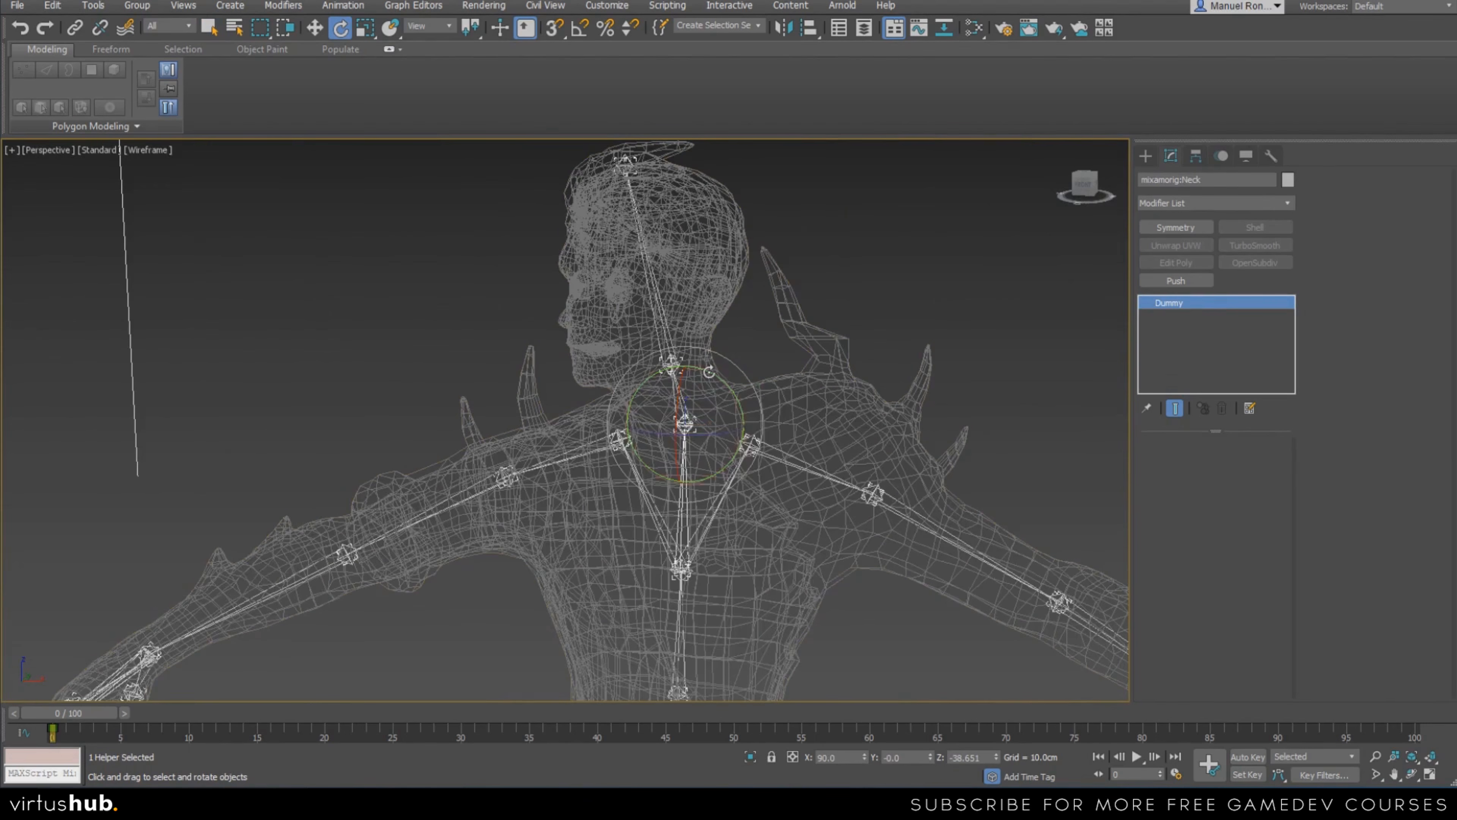
key("ctrl+z")
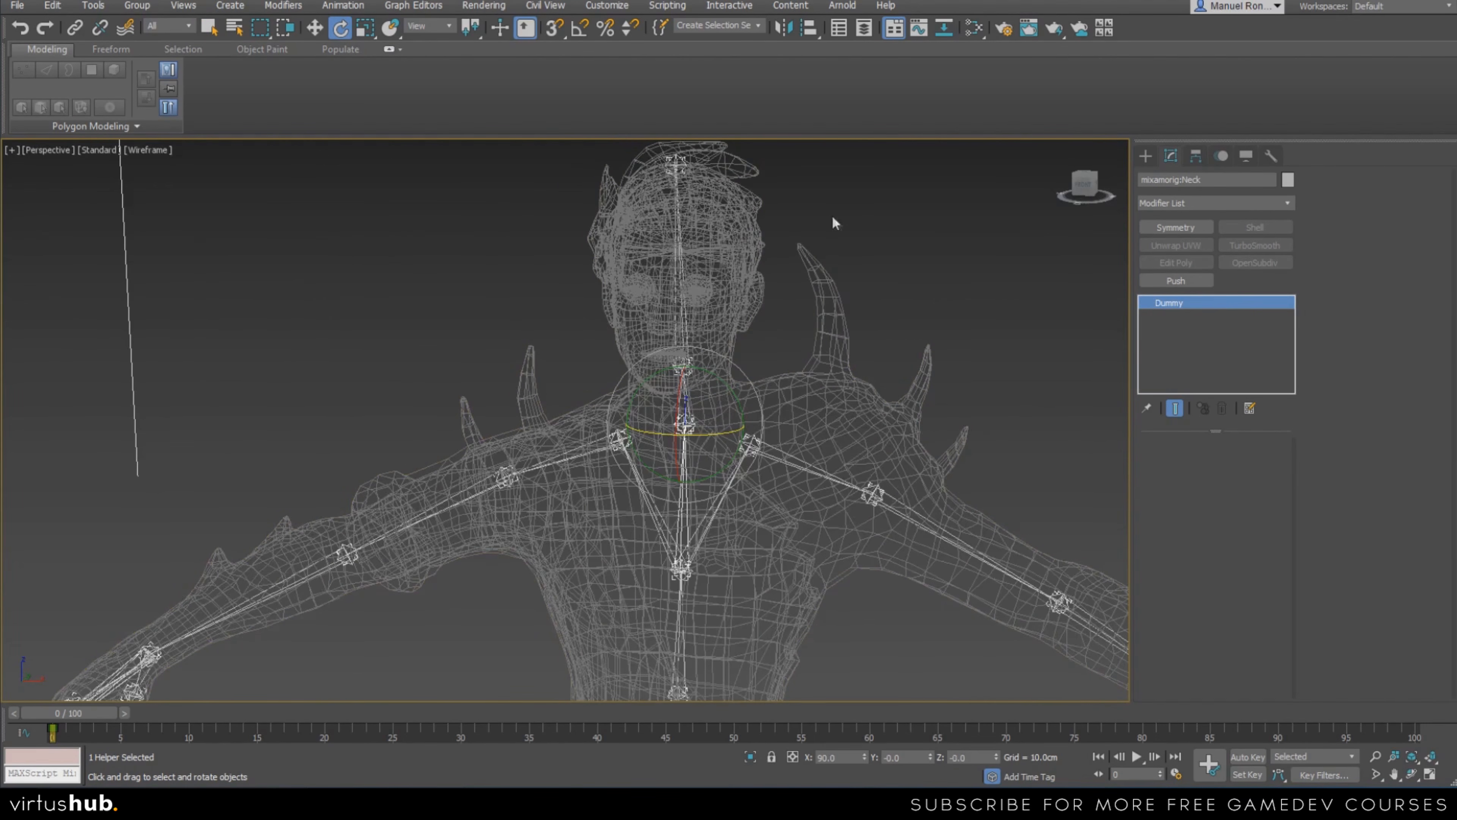
Reselect the character mesh, return to shaded display and start editing the Skin modifier's envelopes
left_click(818, 402)
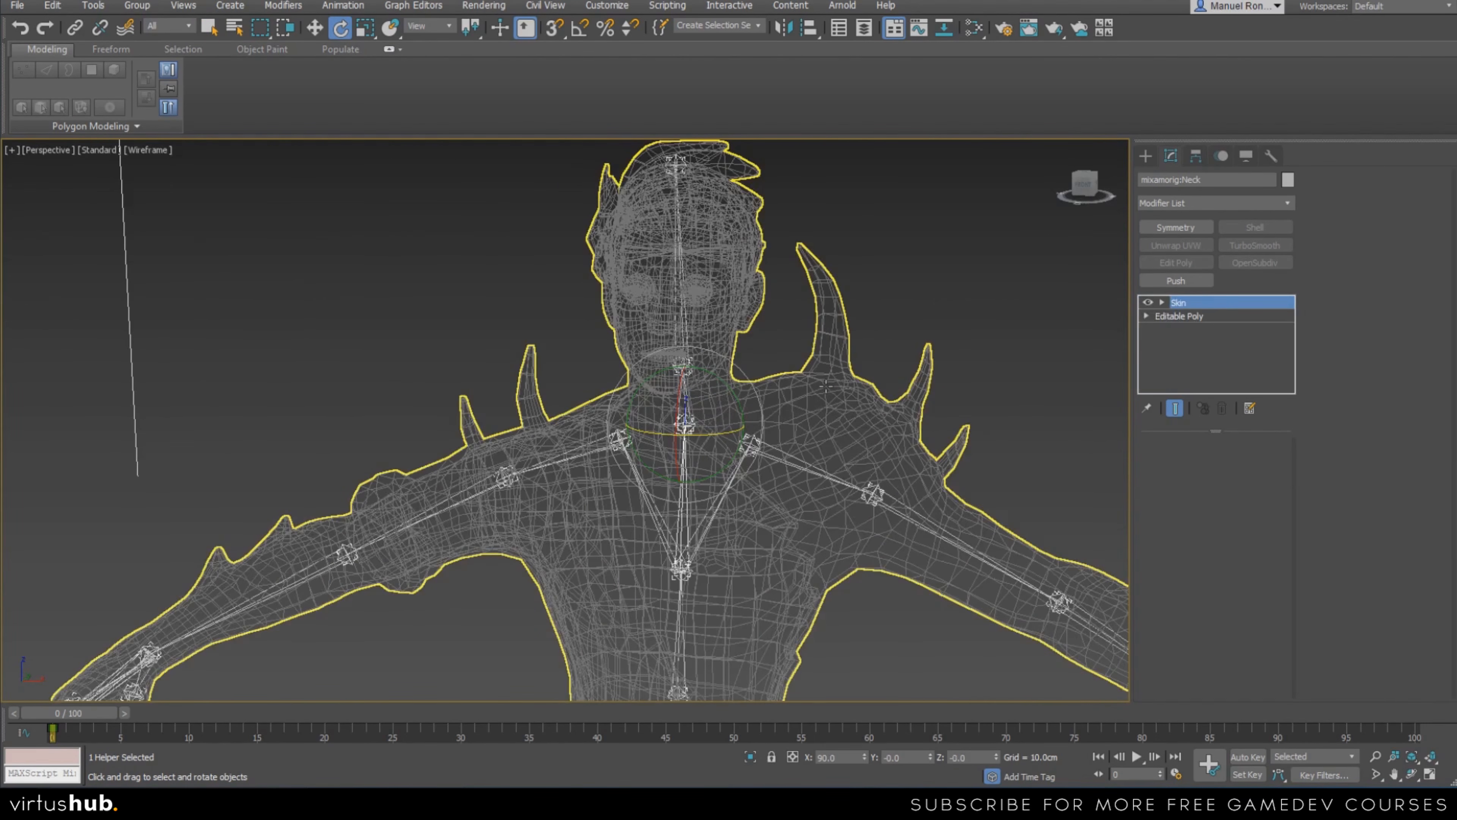
middle_click_drag(898, 364, 876, 405)
key("F3")
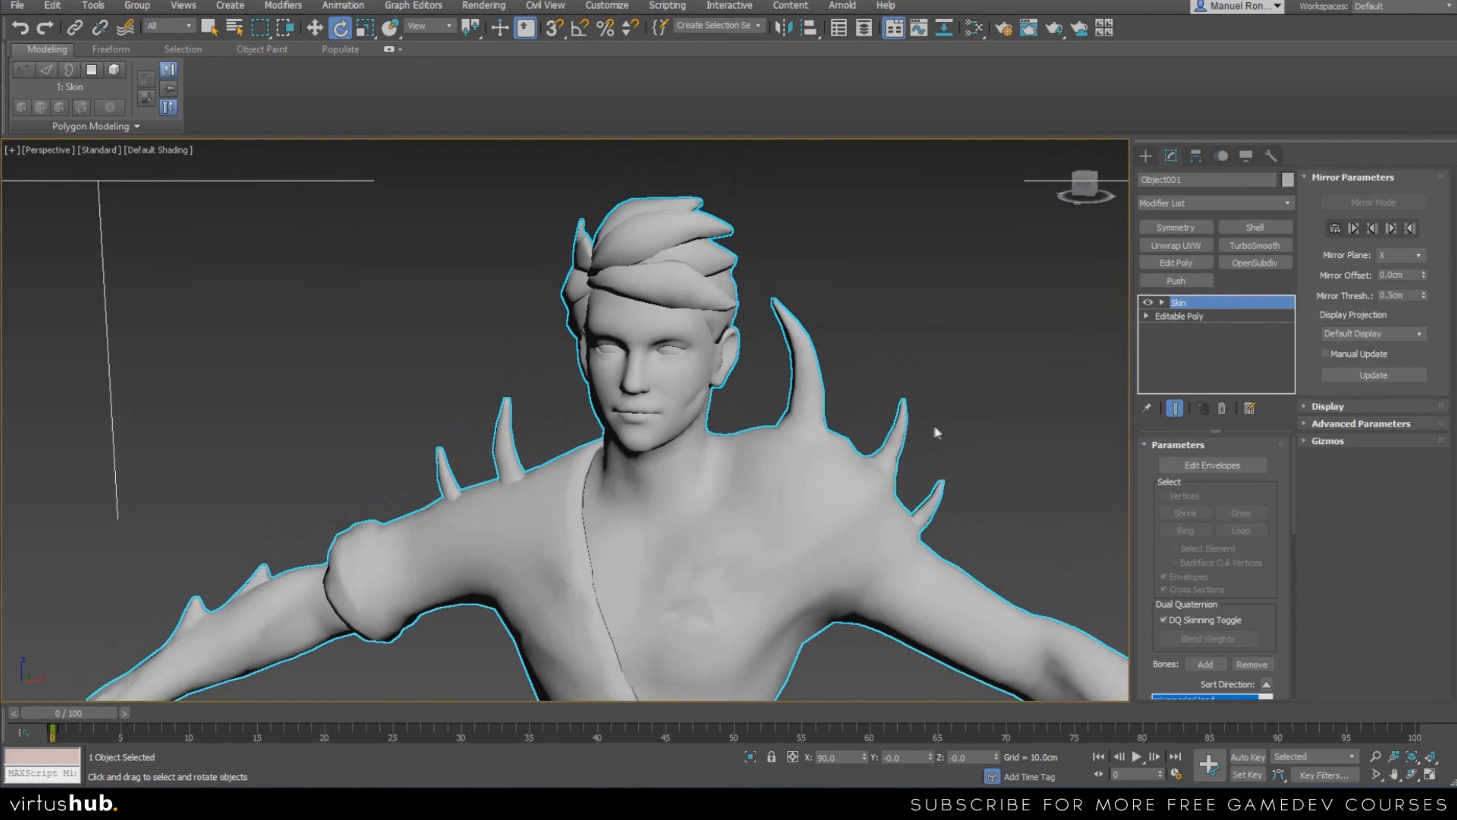
left_click(1233, 471)
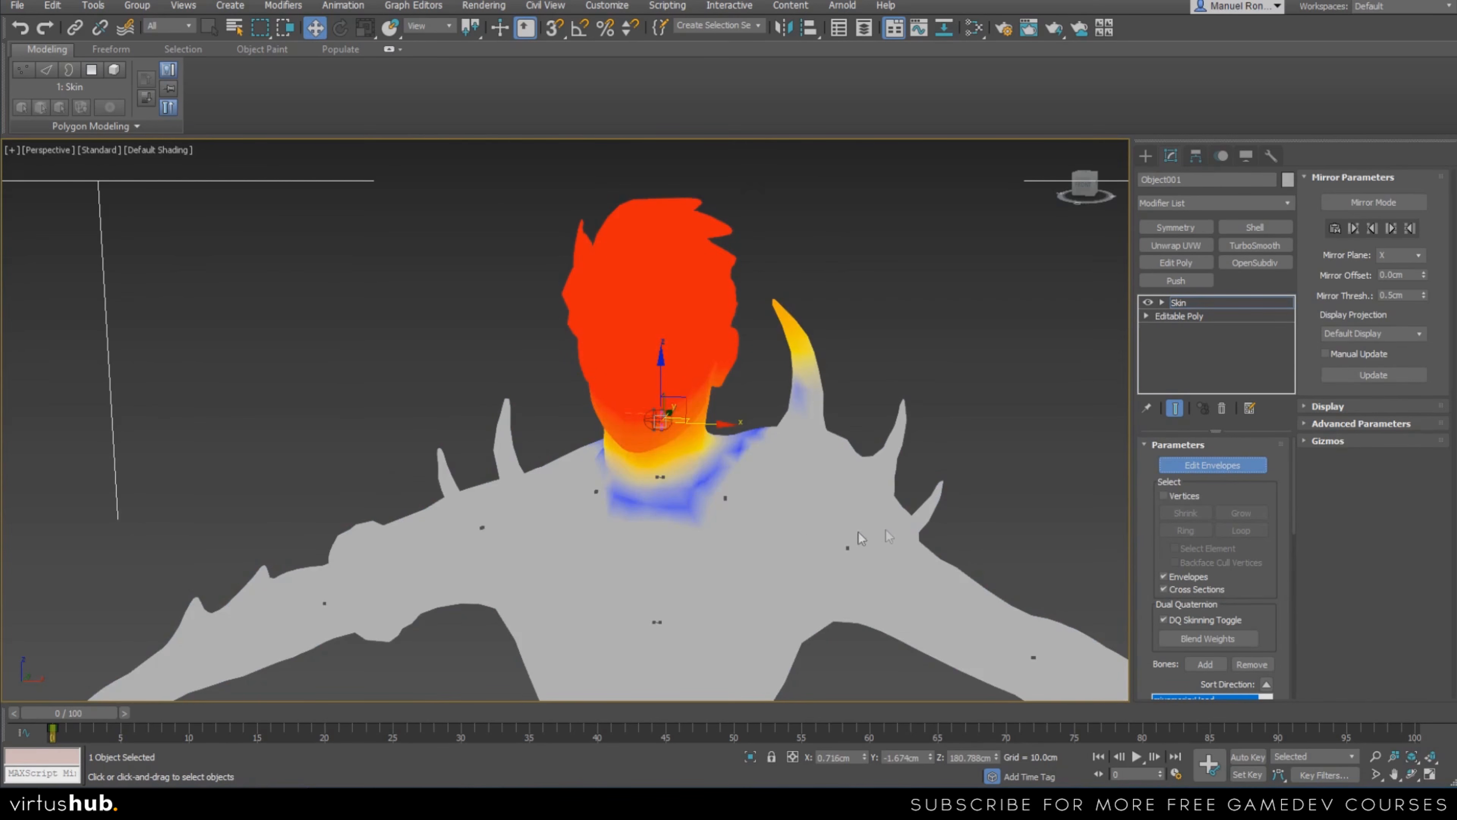
Examine the head bone's weight colours on the neck and the large shoulder spike beside the head
middle_click_drag(732, 527, 665, 198)
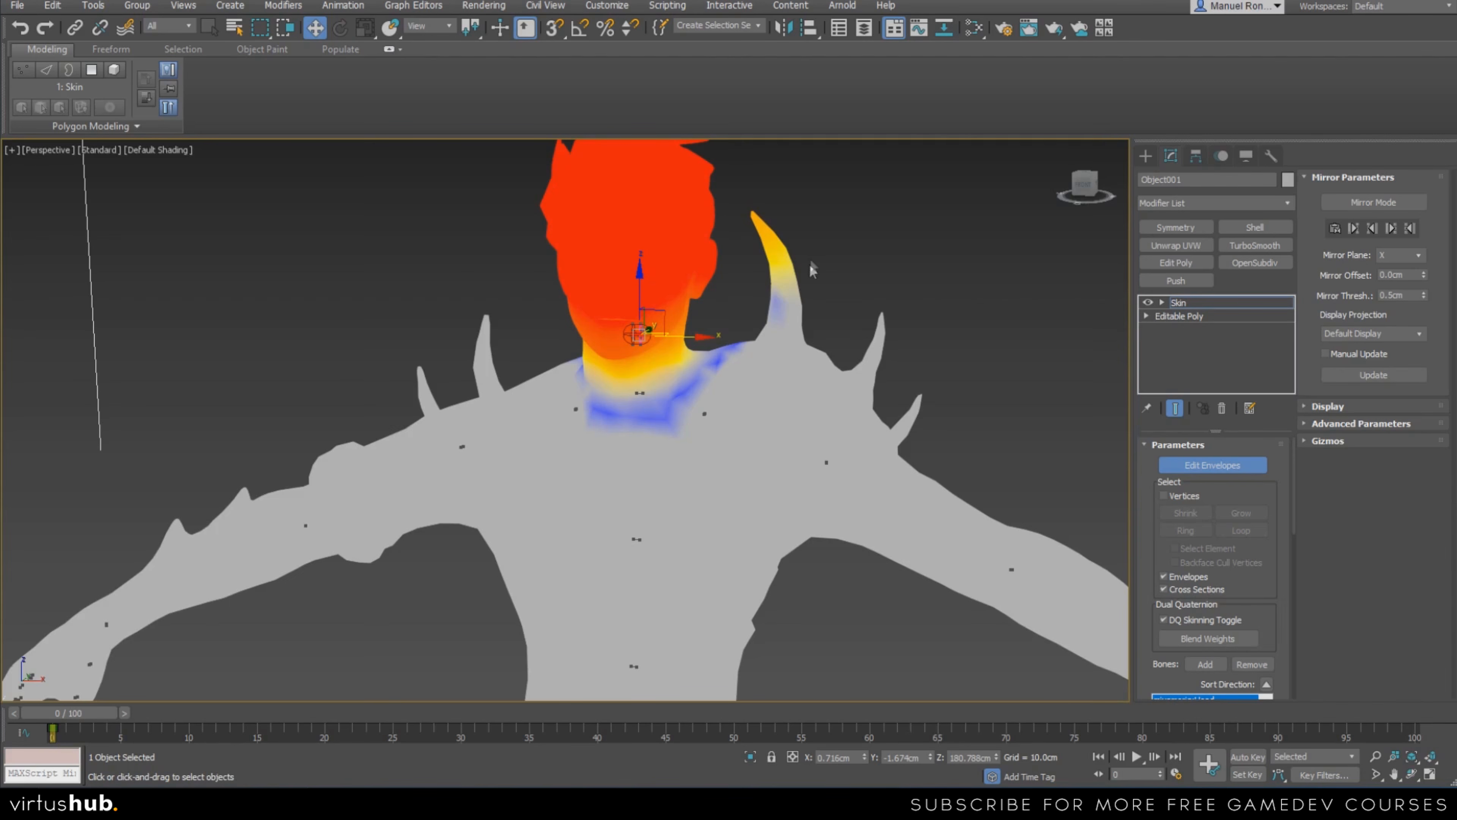
middle_click_drag(709, 319, 746, 316)
scroll(697, 332, "up", 3)
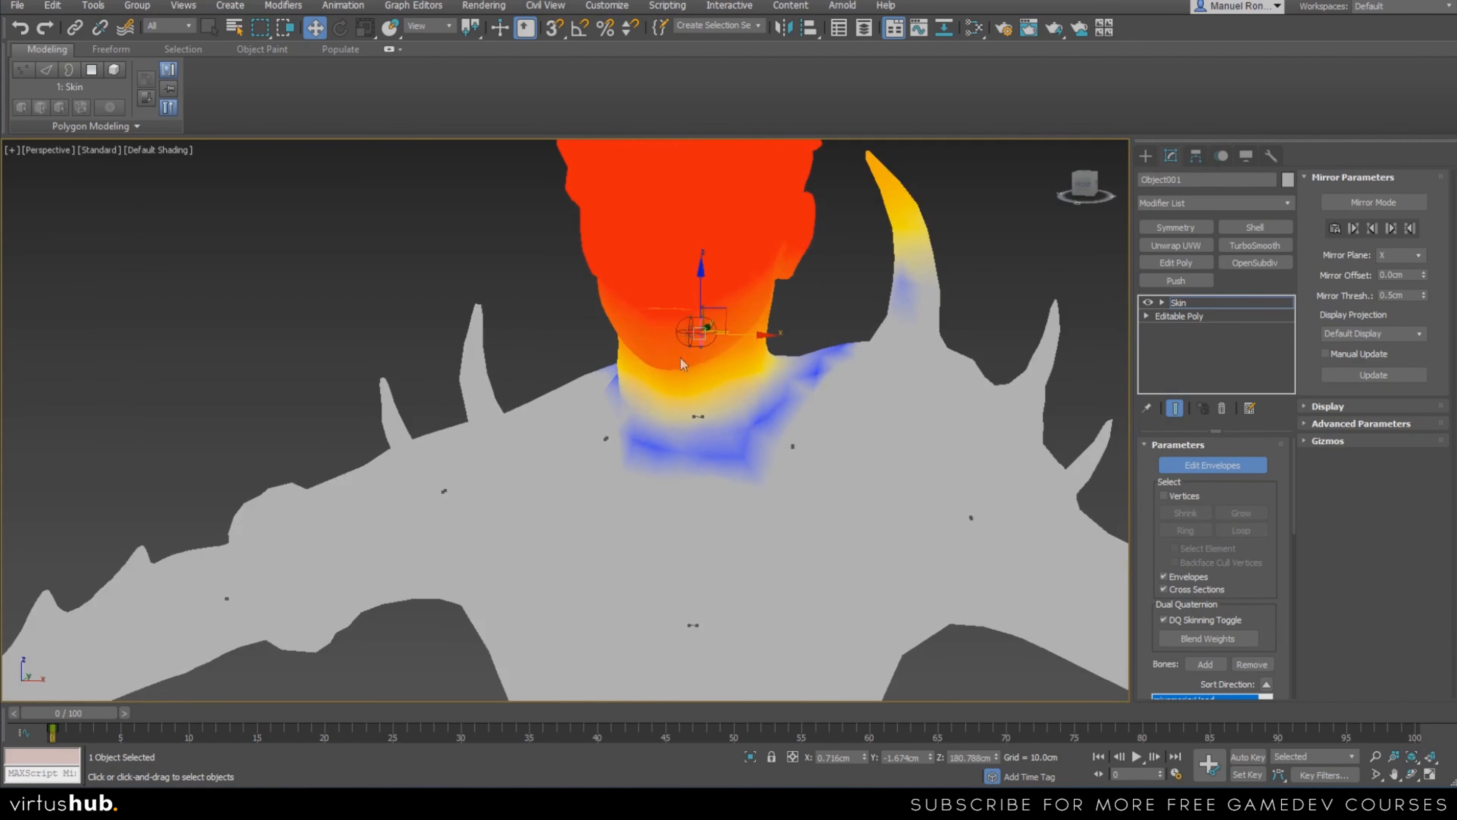
middle_click_drag(923, 229, 869, 275)
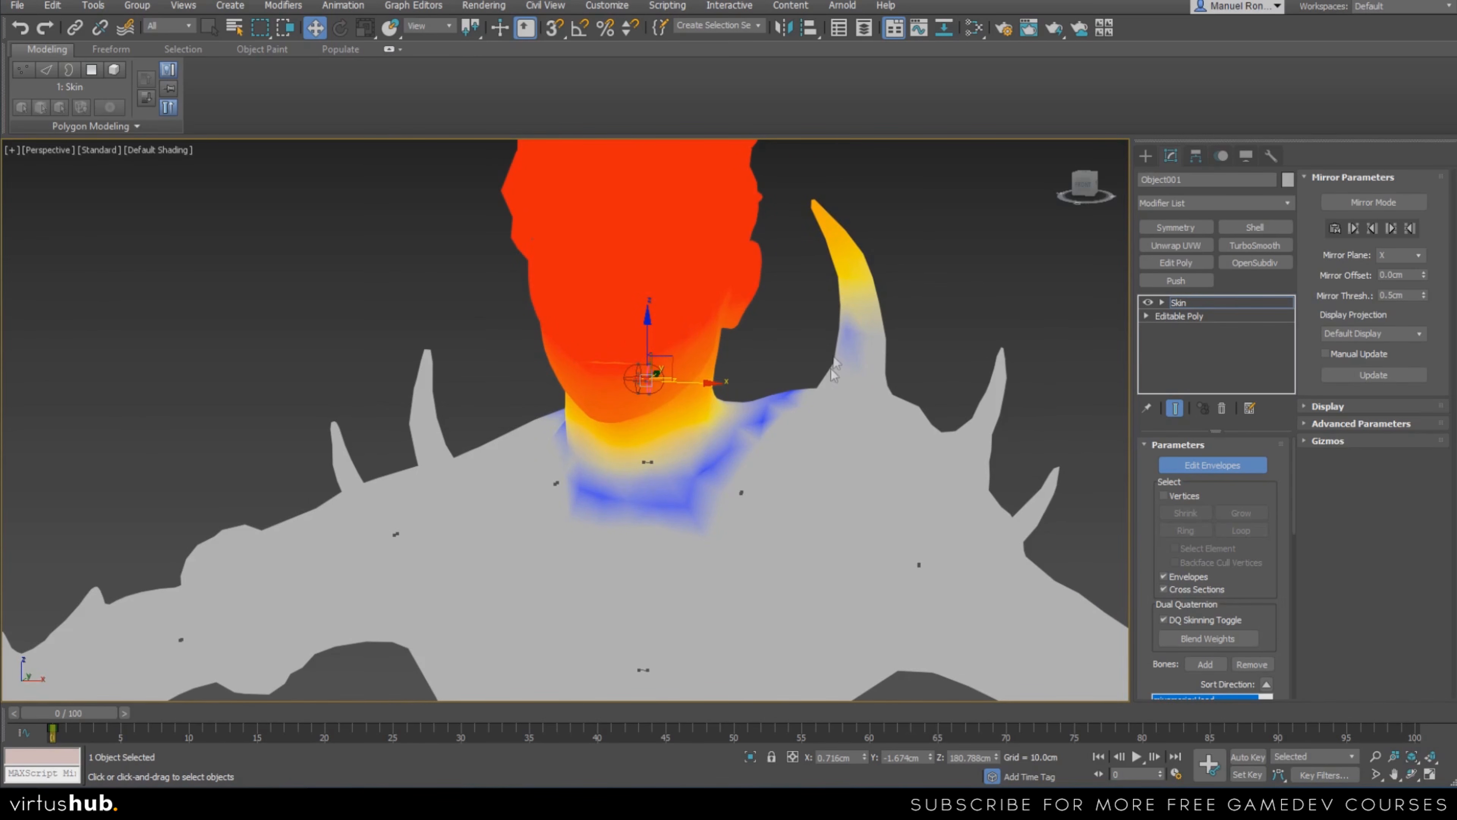
scroll(710, 402, "down", 5)
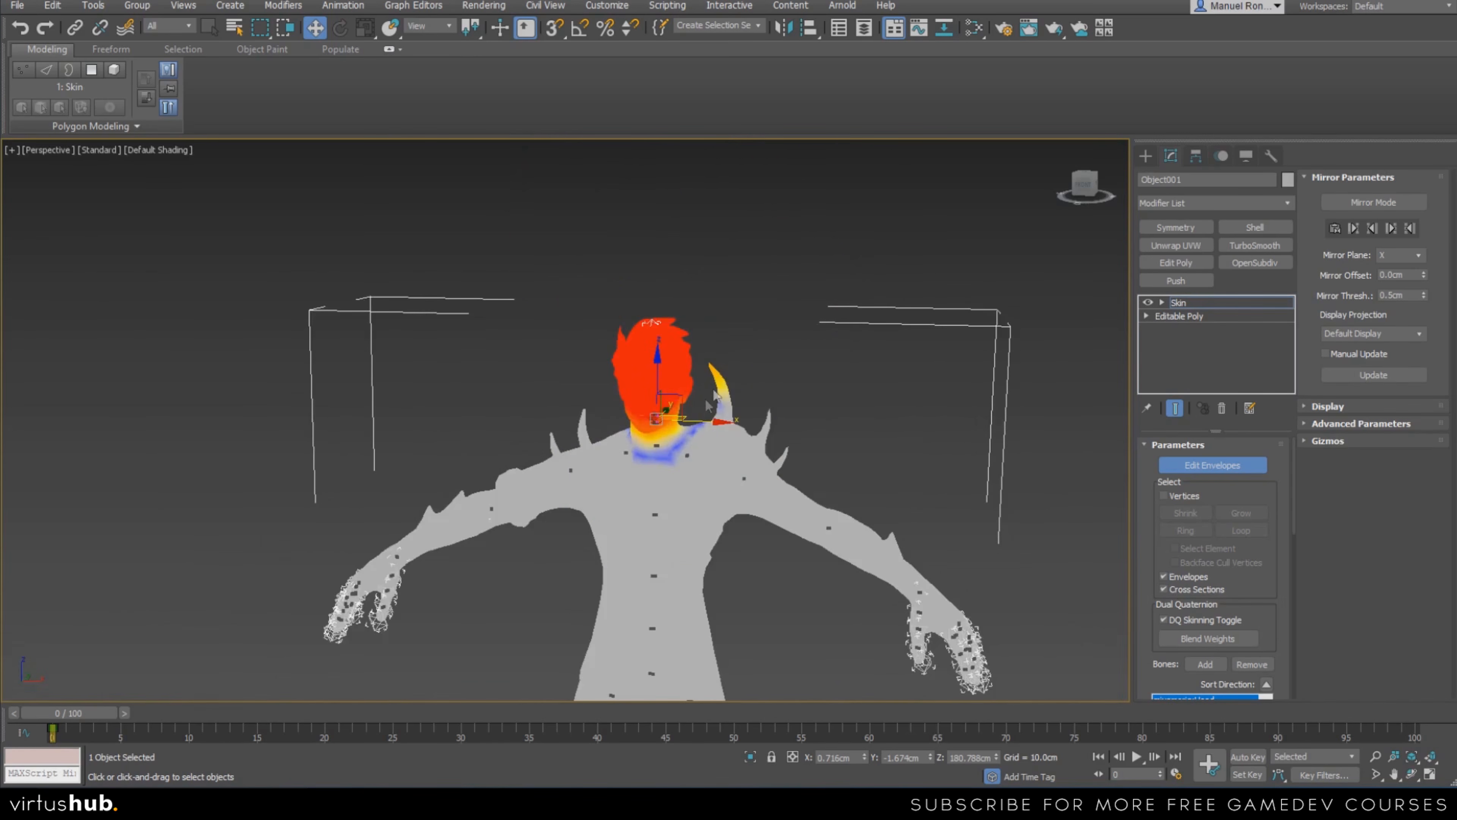
scroll(713, 395, "up", 6)
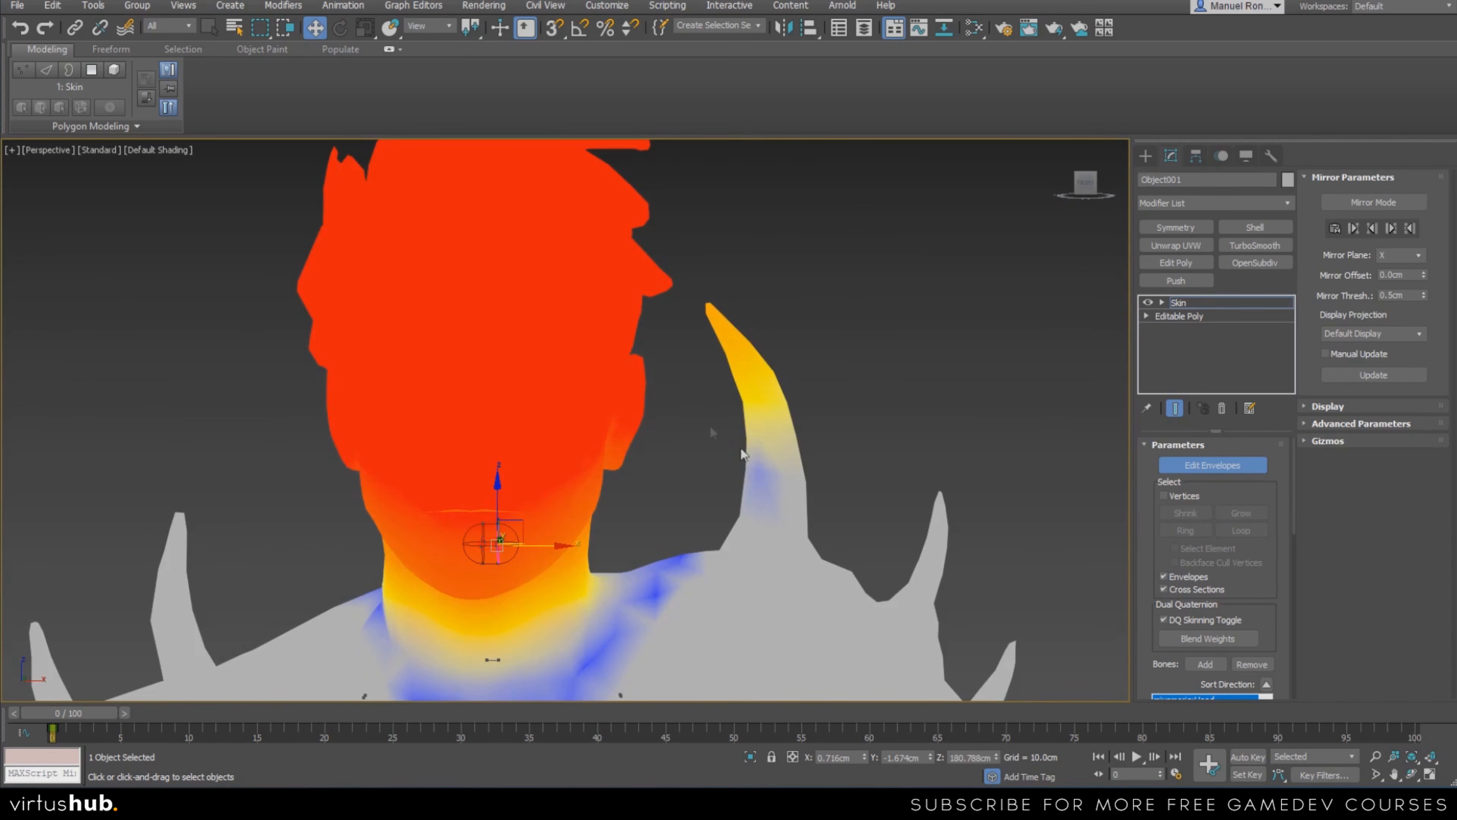
mouse_move(802, 474)
middle_mouse_down("alt")
mouse_move(769, 475)
mouse_move(785, 474)
middle_mouse_up("alt")
middle_click_drag(787, 423, 765, 441, "alt")
Display edged faces on the mesh and enable vertex selection in the Skin modifier
key("F4")
scroll(767, 450, "down", 5)
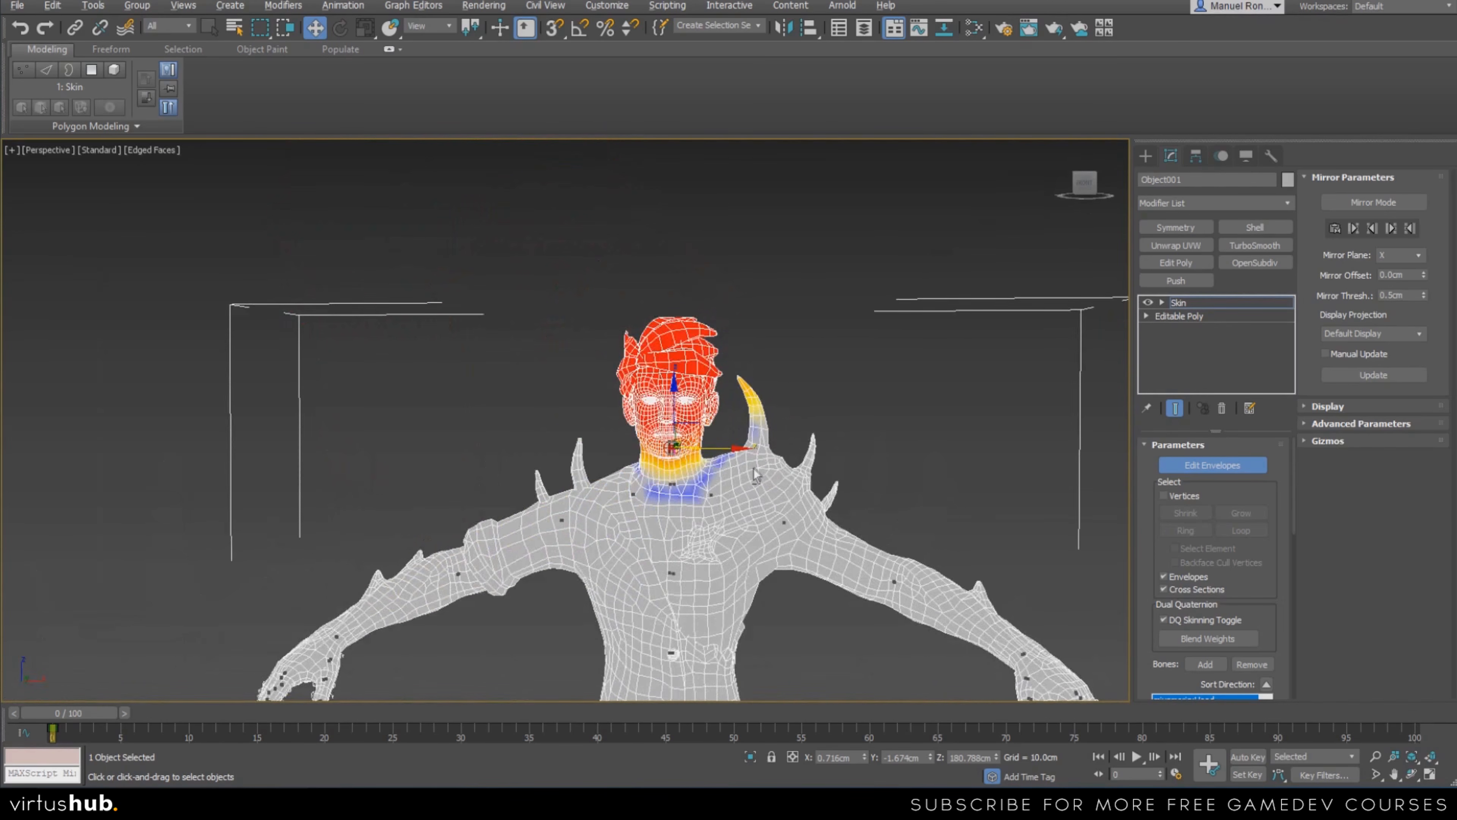
scroll(787, 425, "up", 4)
mouse_move(1152, 526)
left_mouse_down()
mouse_move(1153, 502)
mouse_move(1152, 535)
left_mouse_up()
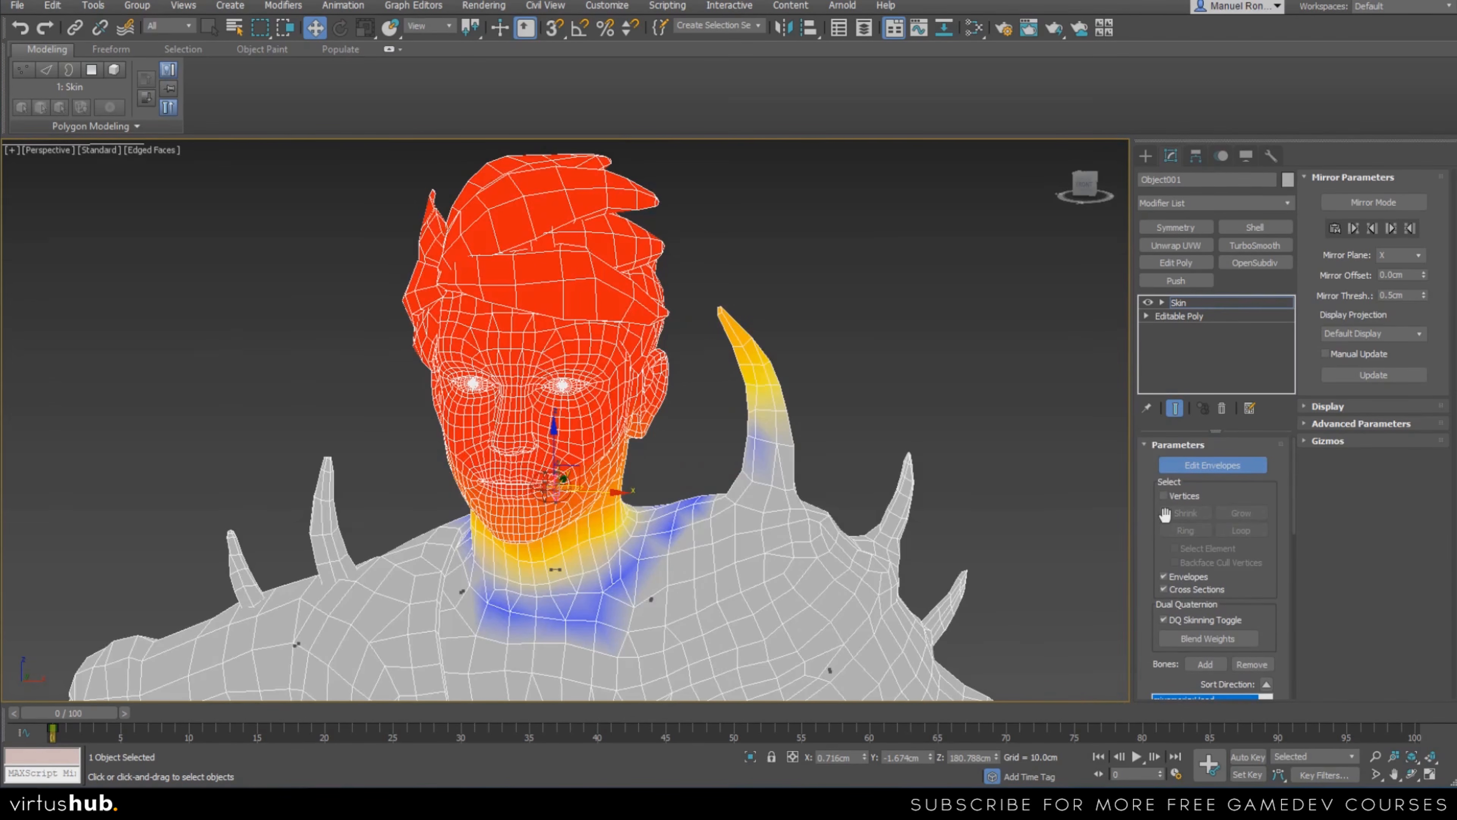
left_click(1162, 494)
Select the vertices of the large shoulder spike from its tip down towards its base
middle_click_drag(732, 320, 791, 343)
scroll(792, 342, "up", 5)
left_click_drag(744, 306, 796, 383)
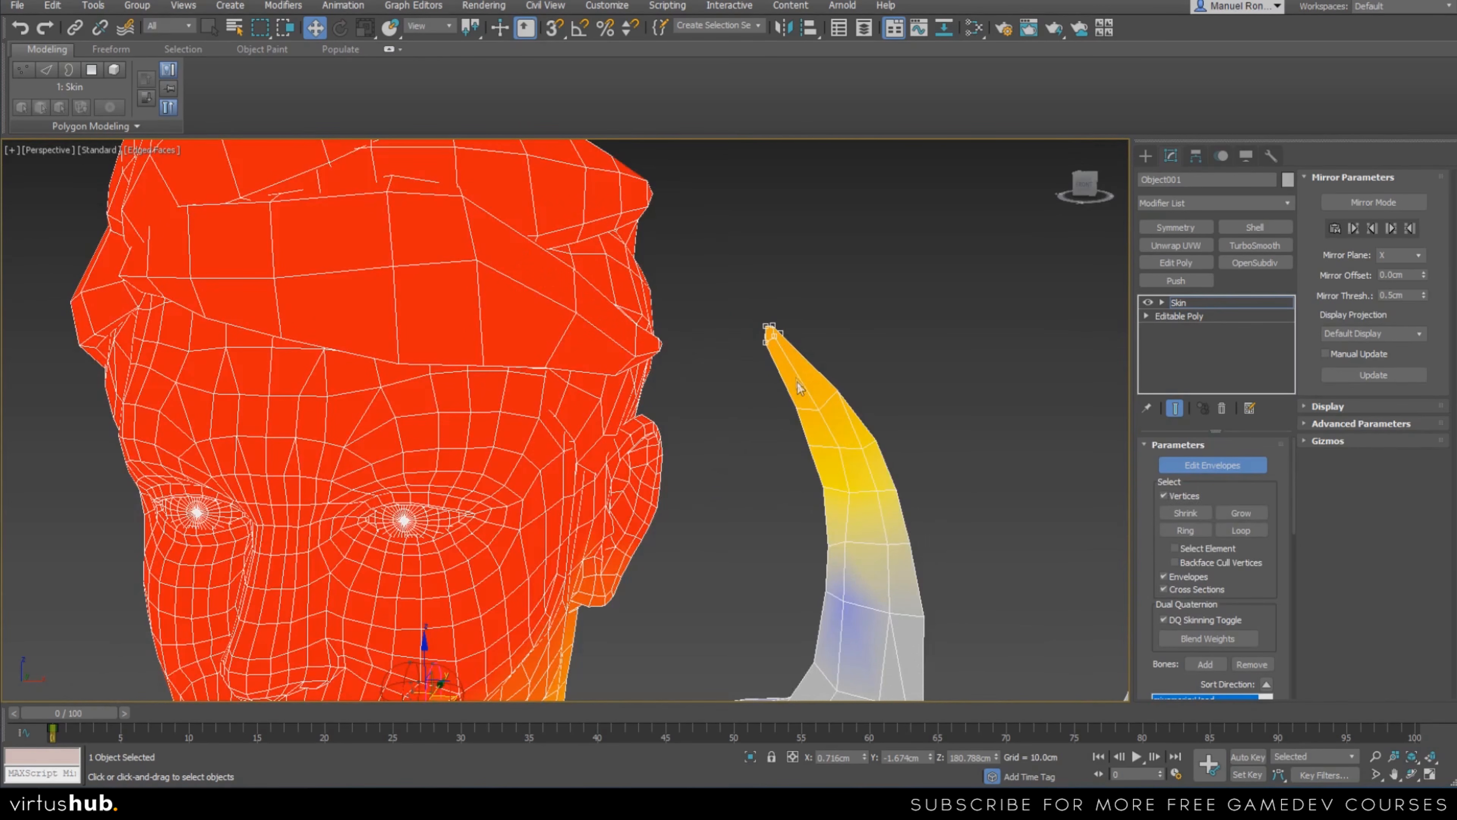
middle_click_drag(845, 466, 841, 439, "alt")
left_click_drag(731, 284, 909, 506)
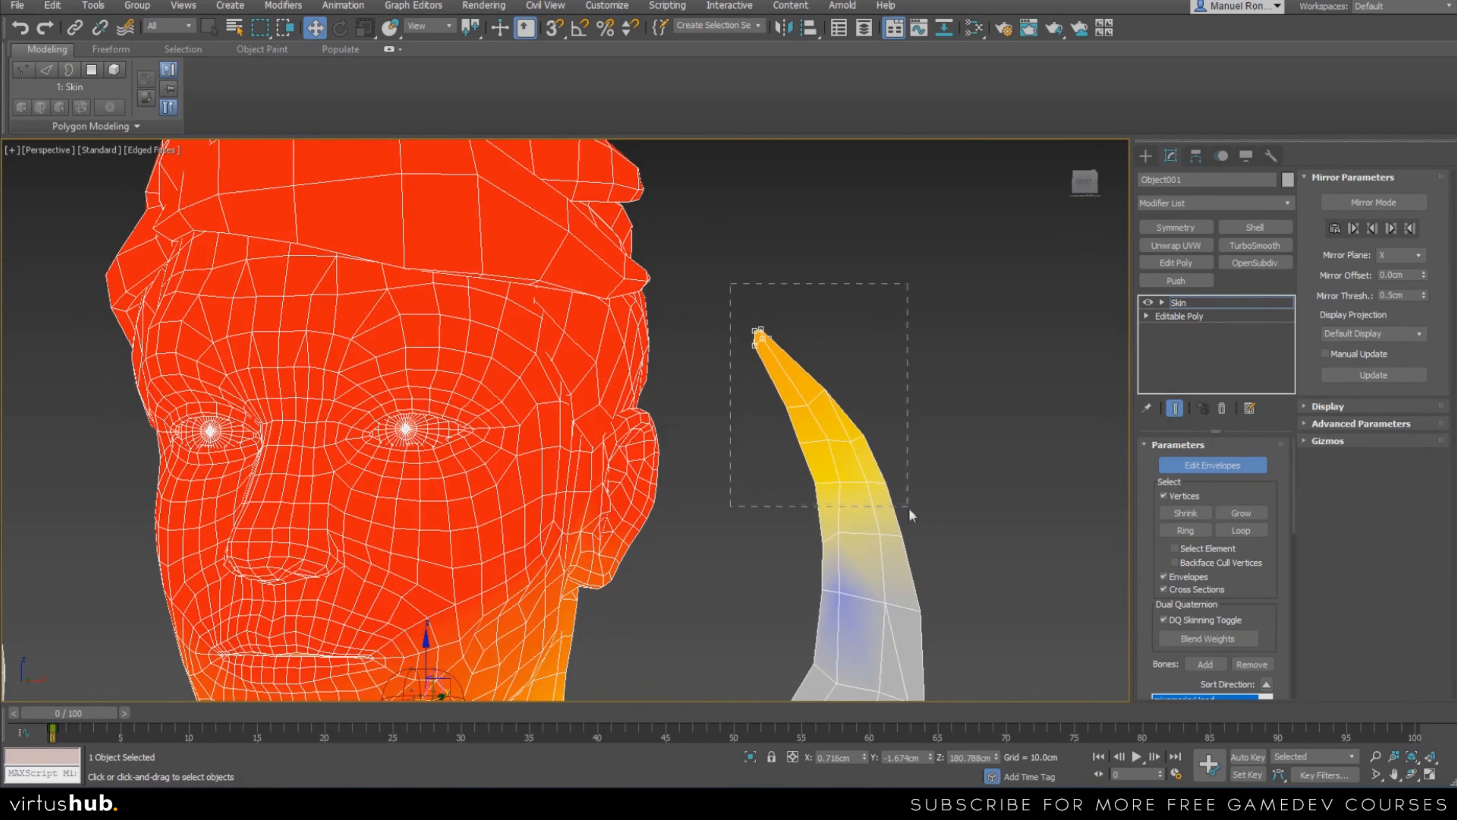
middle_click_drag(965, 601, 836, 425)
scroll(836, 424, "down", 4)
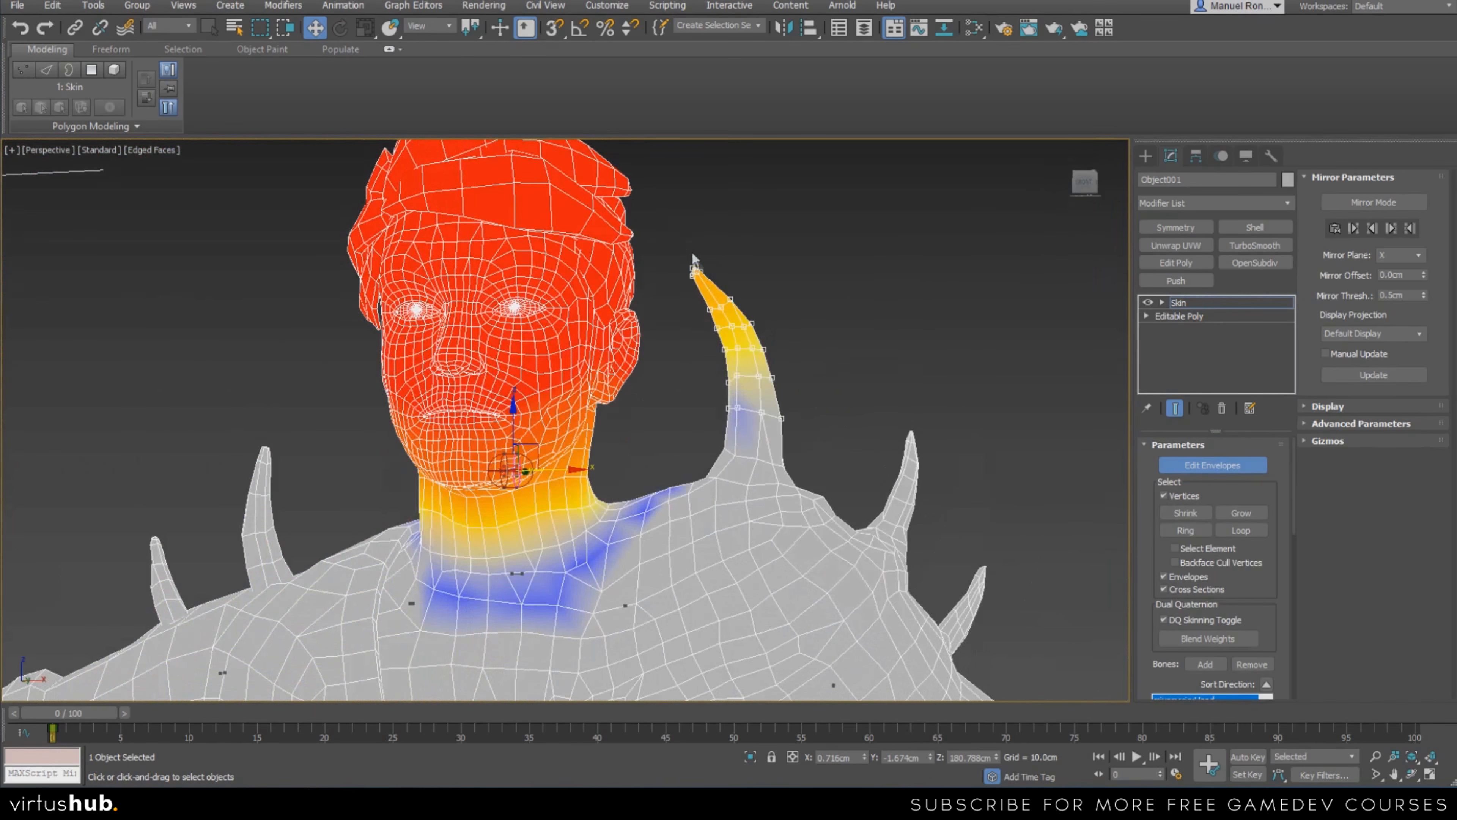
left_click_drag(692, 245, 791, 472)
scroll(503, 495, "up", 3)
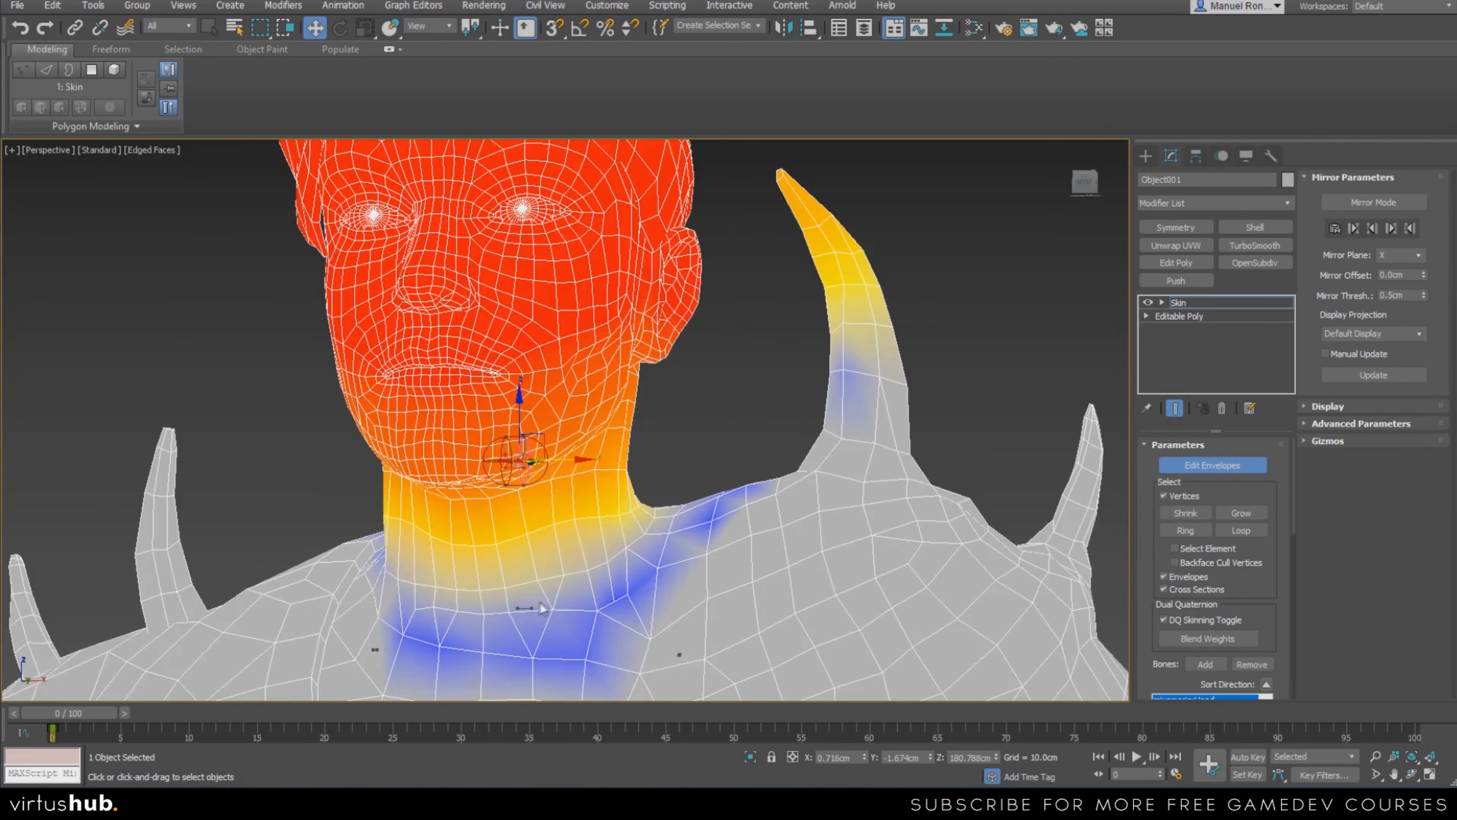
Compare the weights of the neck bone and the head bone on the neck and large spike by selecting each envelope
left_click(524, 605)
scroll(786, 548, "down", 4)
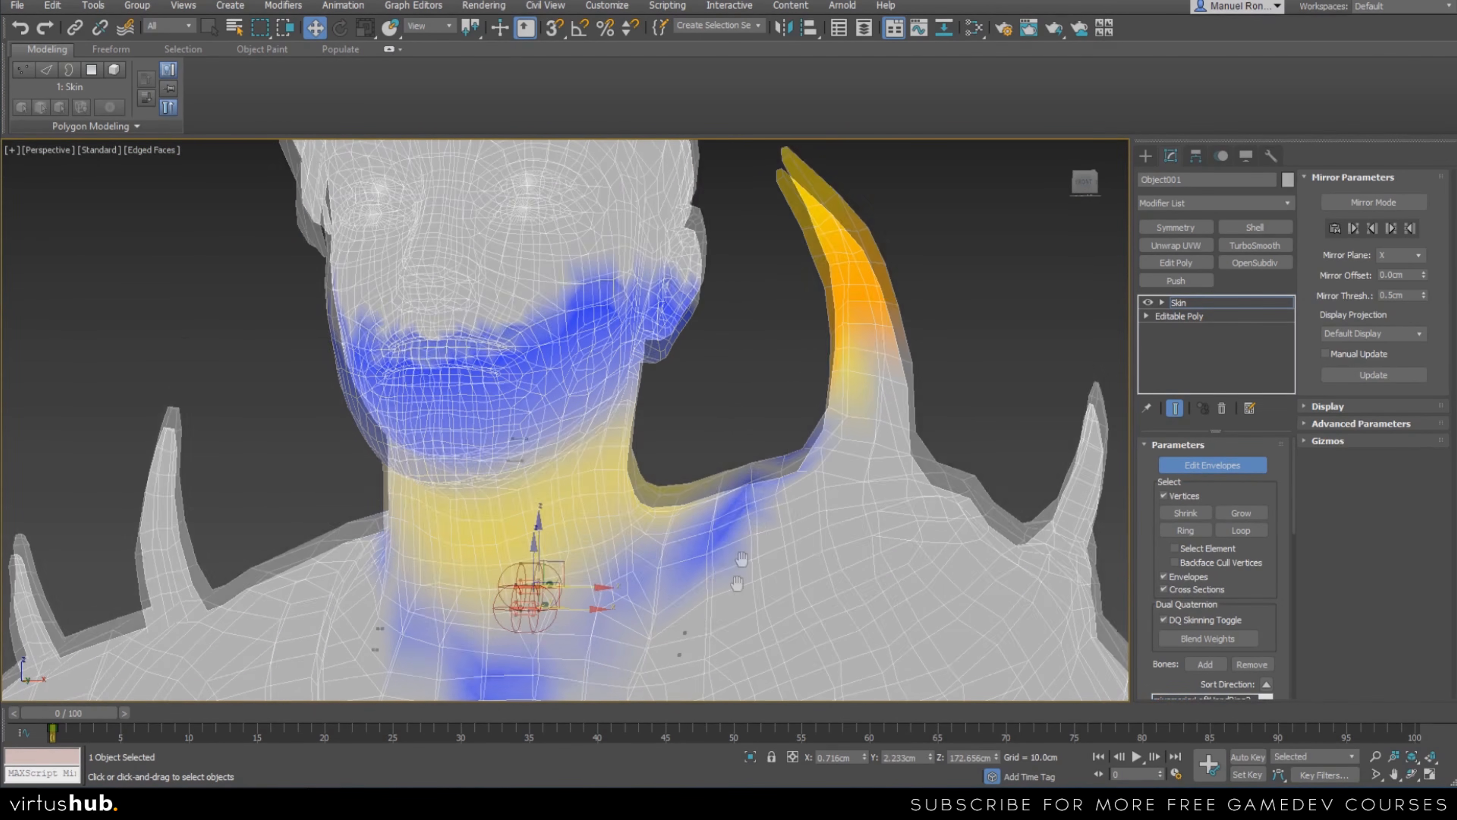
scroll(641, 459, "up", 4)
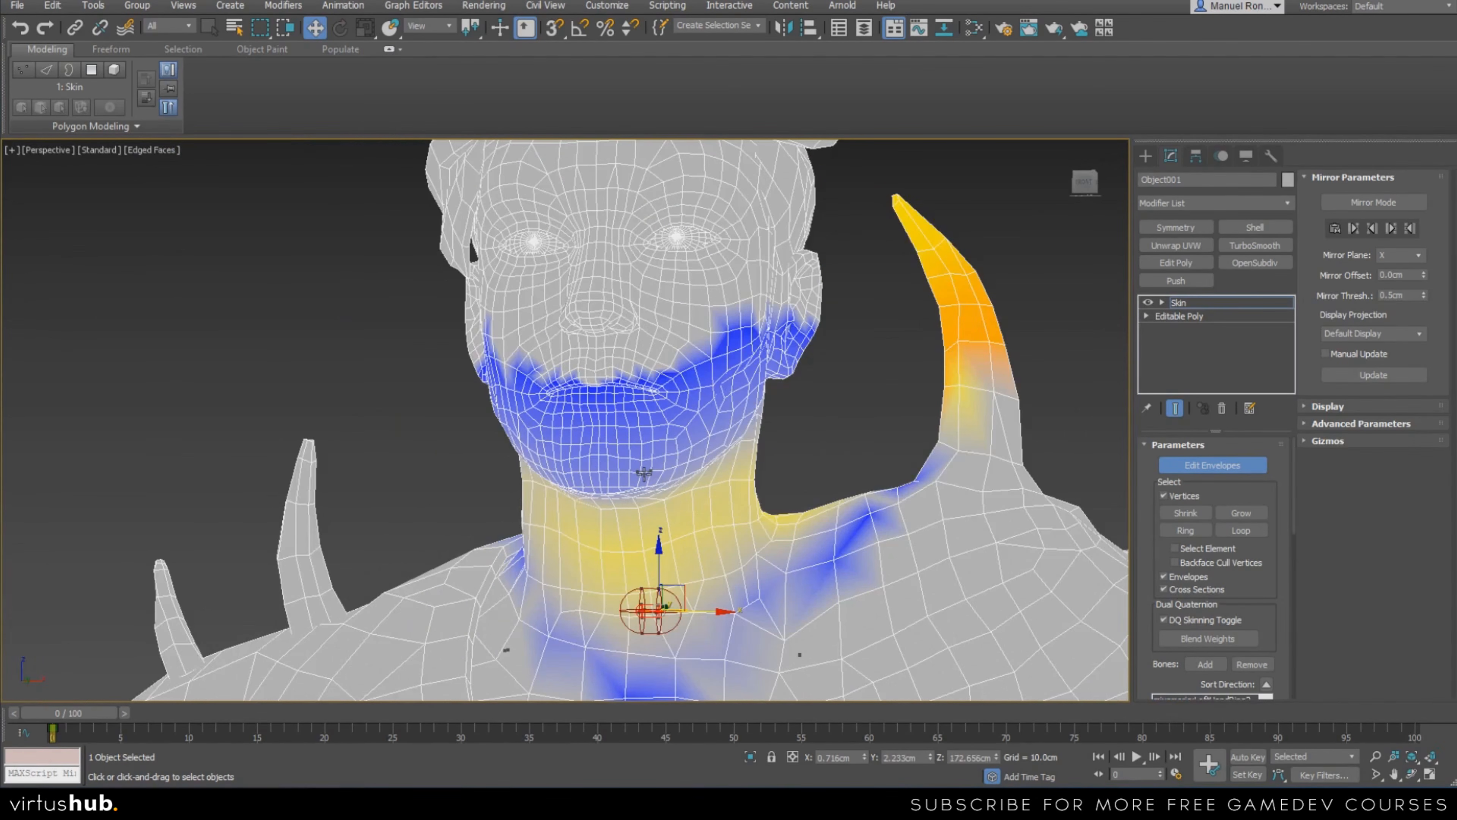
scroll(644, 471, "up", 3)
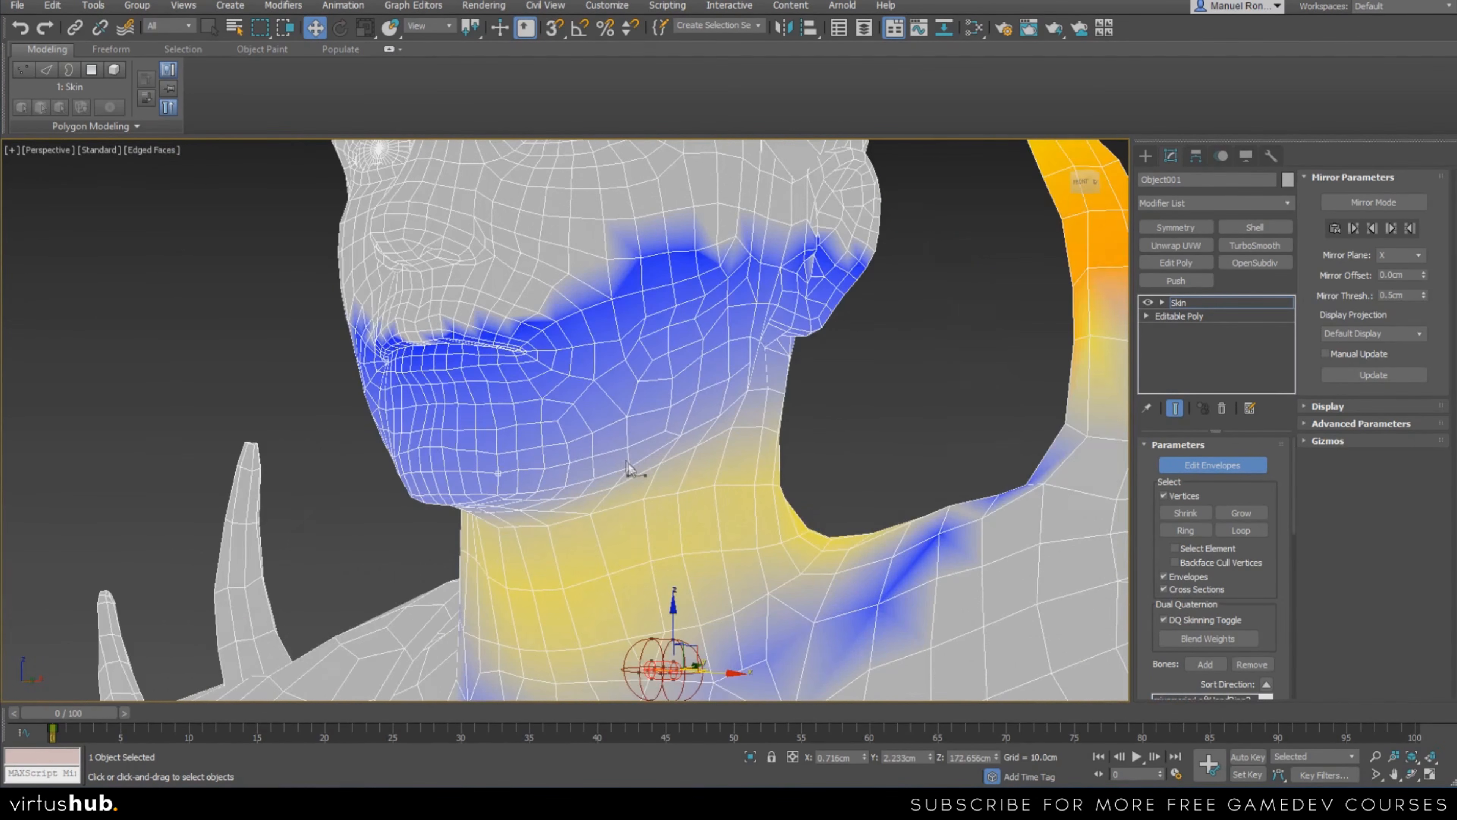
left_click(634, 476)
scroll(634, 477, "down", 6)
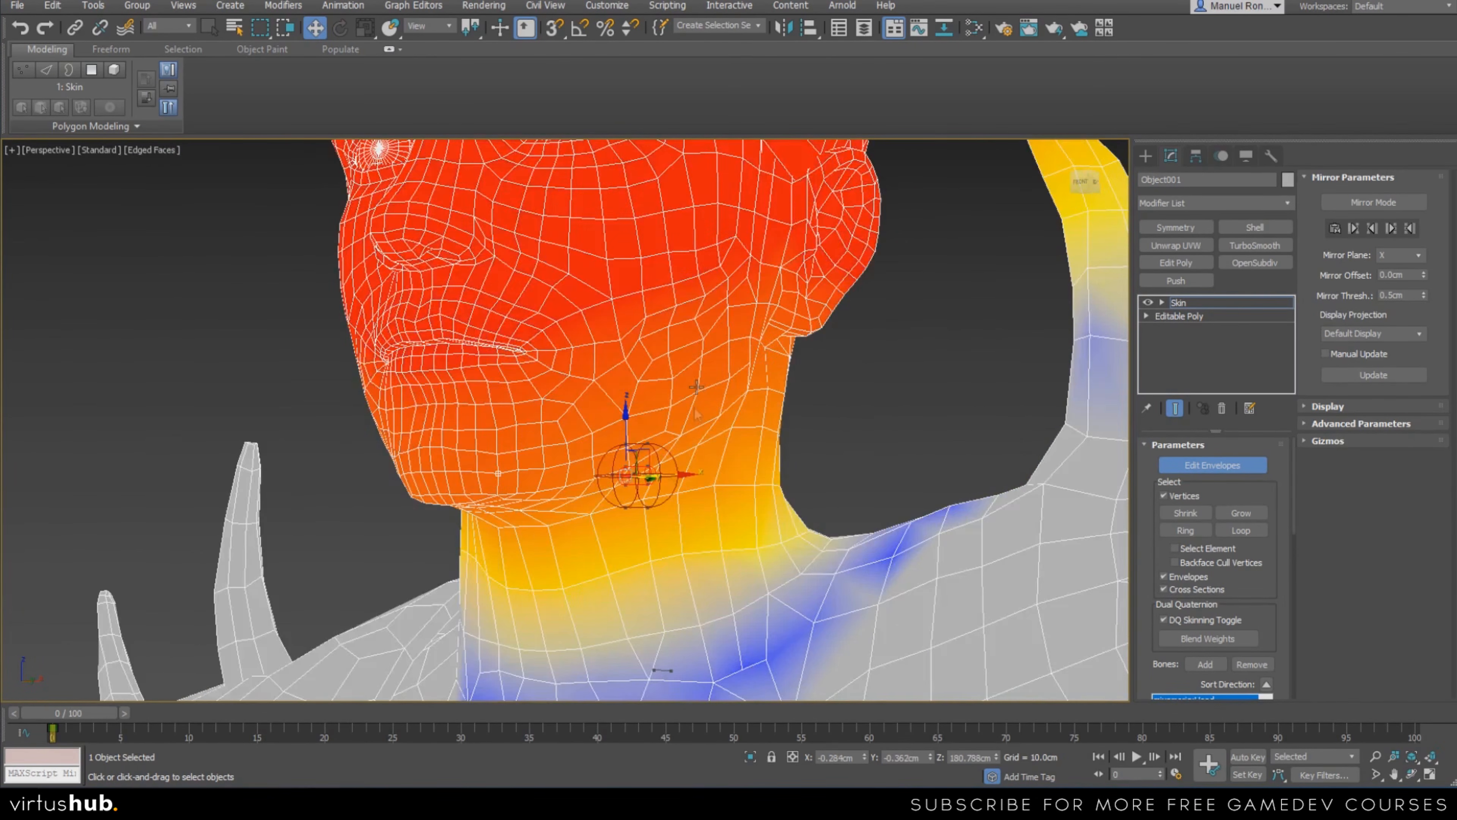
Select the vertices of the large shoulder spike and open the Weight Tool beside it
left_click_drag(738, 274, 838, 476)
mouse_move(1265, 571)
left_mouse_down()
mouse_move(1294, 228)
mouse_move(1354, 13)
left_mouse_up()
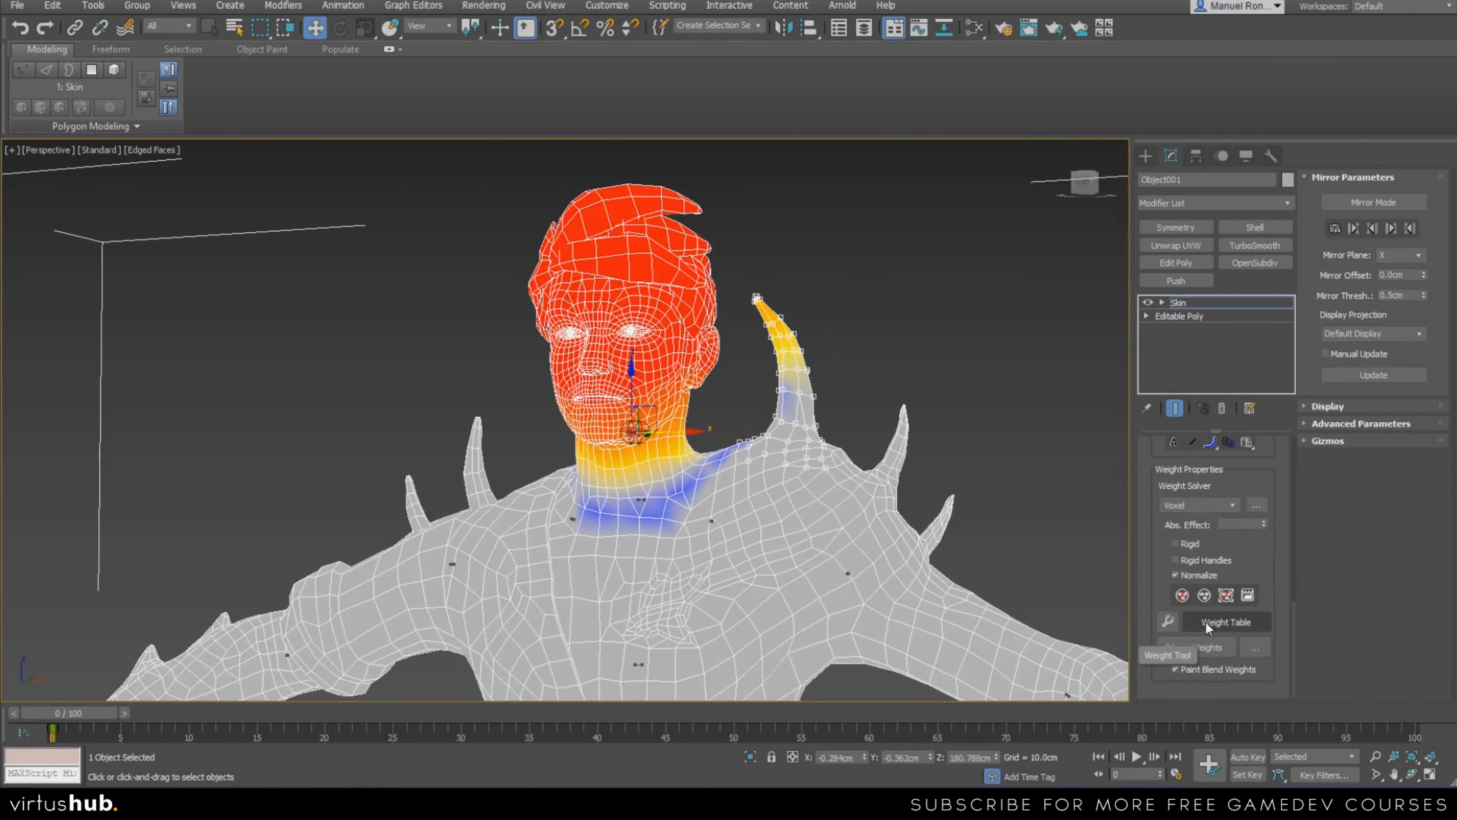
left_click(1162, 625)
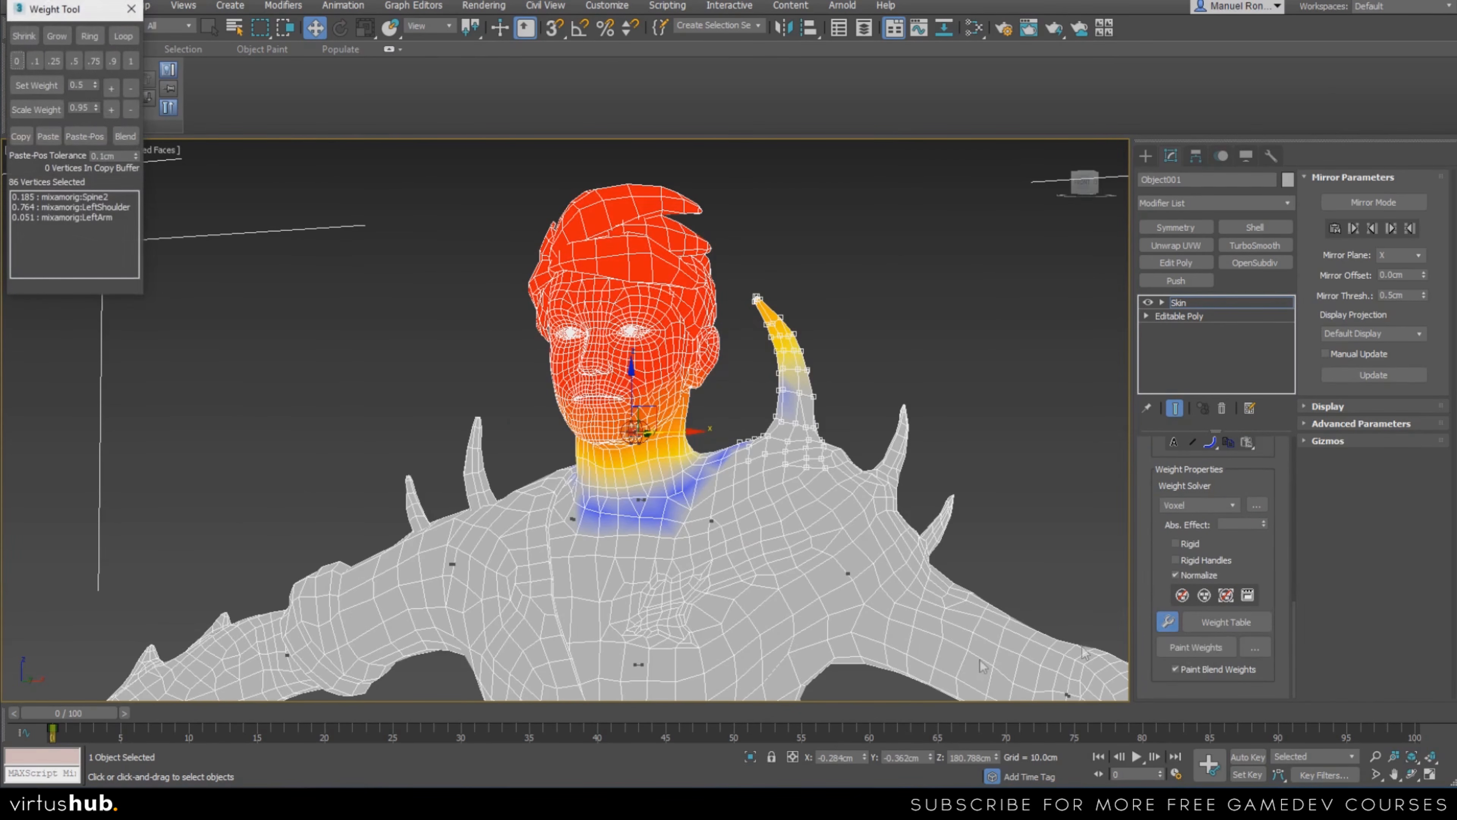
left_click_drag(46, 11, 1018, 315)
middle_click_drag(596, 409, 609, 414, "alt")
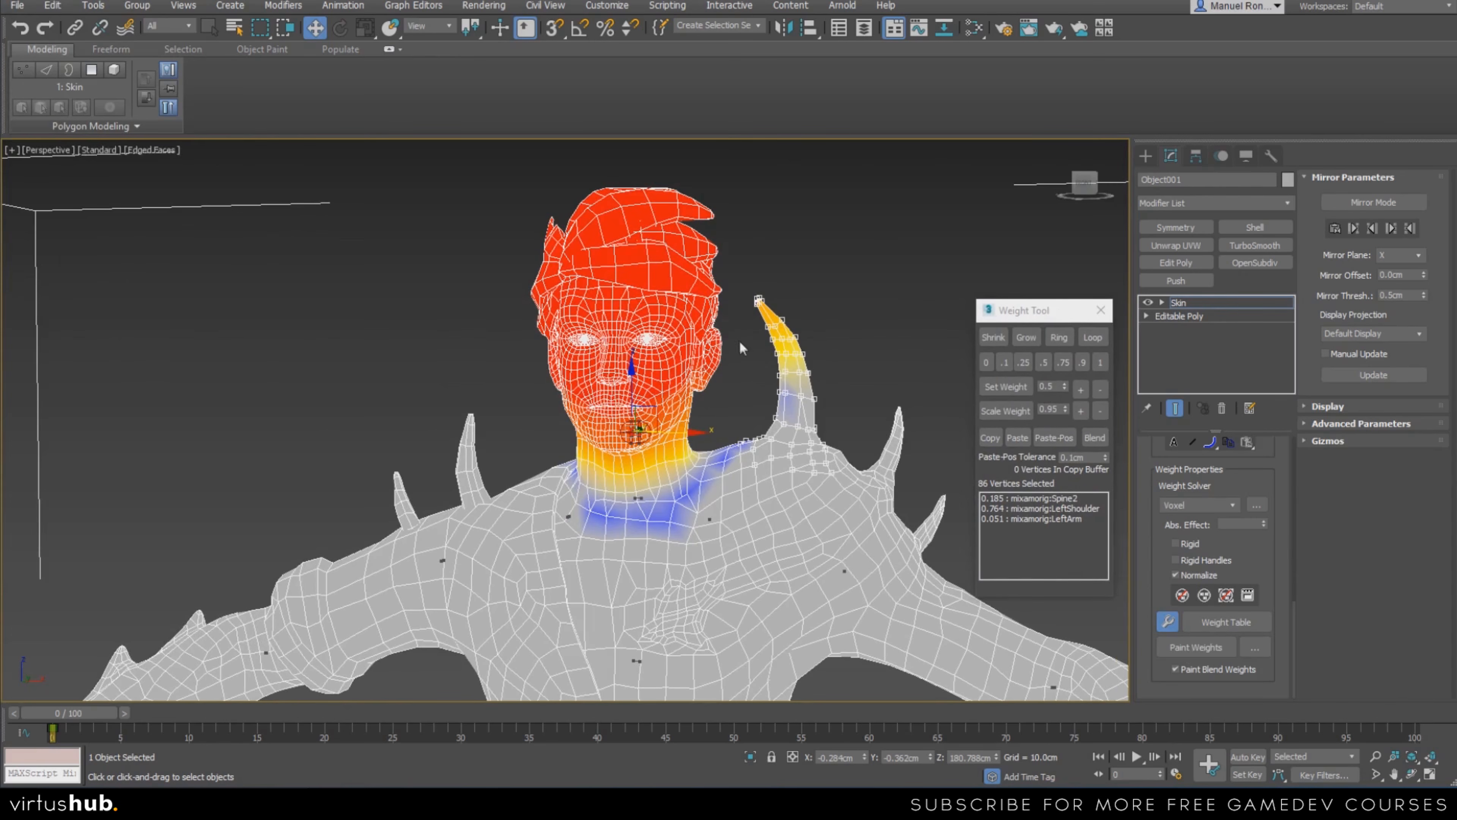
Deselect the vertices around the spike's base and set the head bone's weight on the remaining spike vertices to 0
scroll(756, 297, "up", 3)
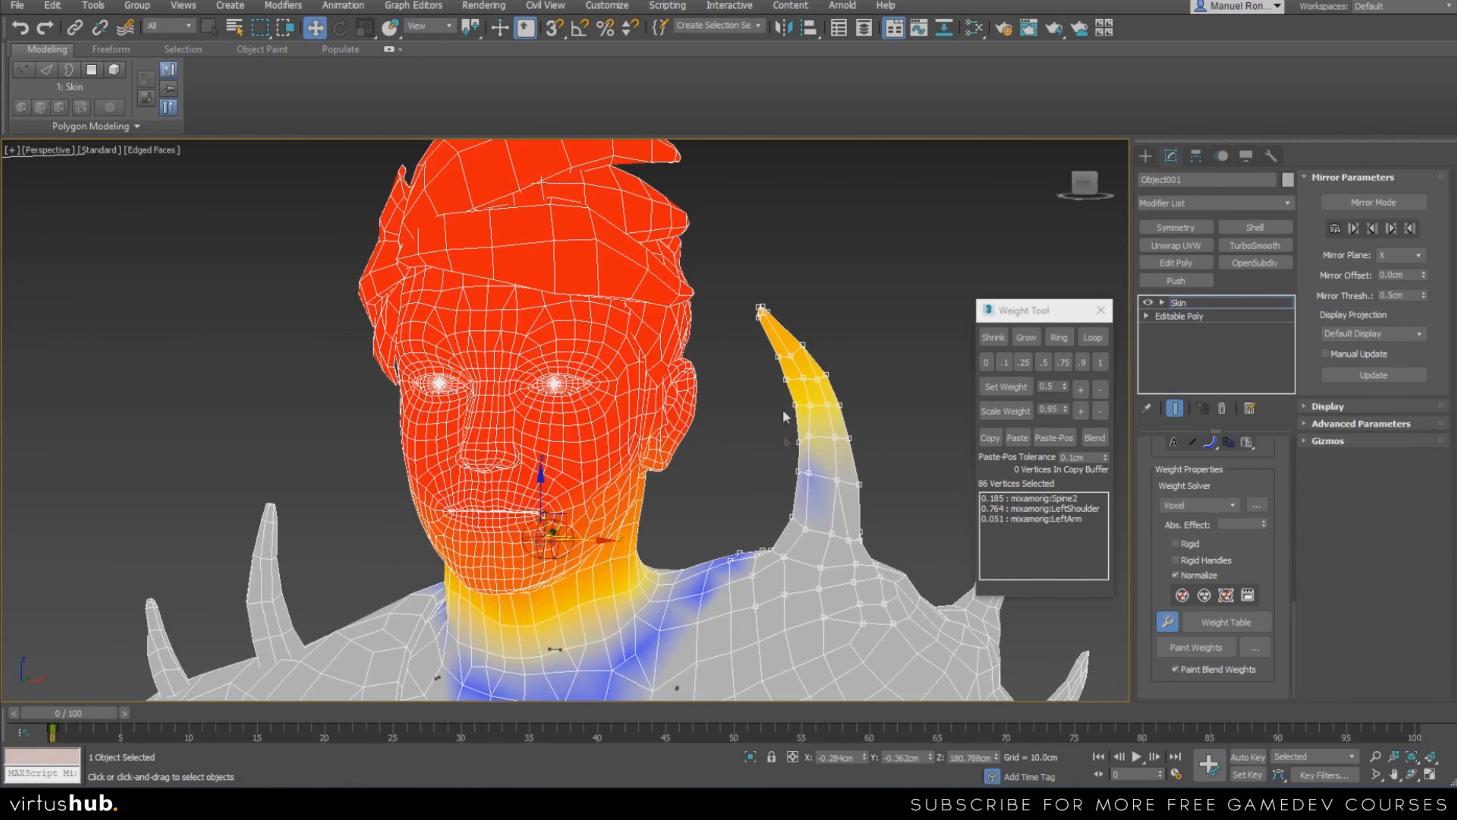
left_click_drag(917, 509, 920, 515)
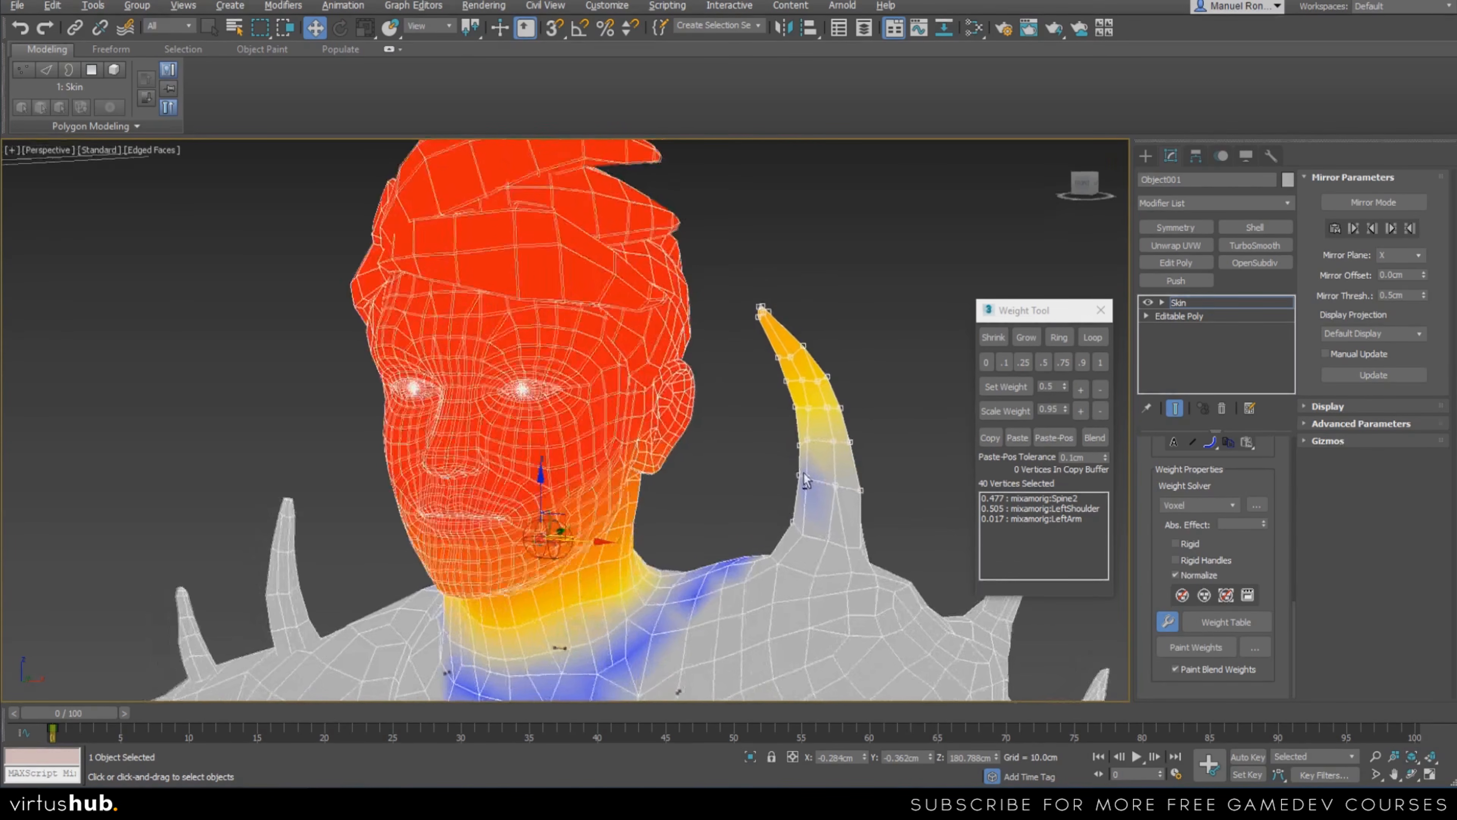
left_click(988, 359)
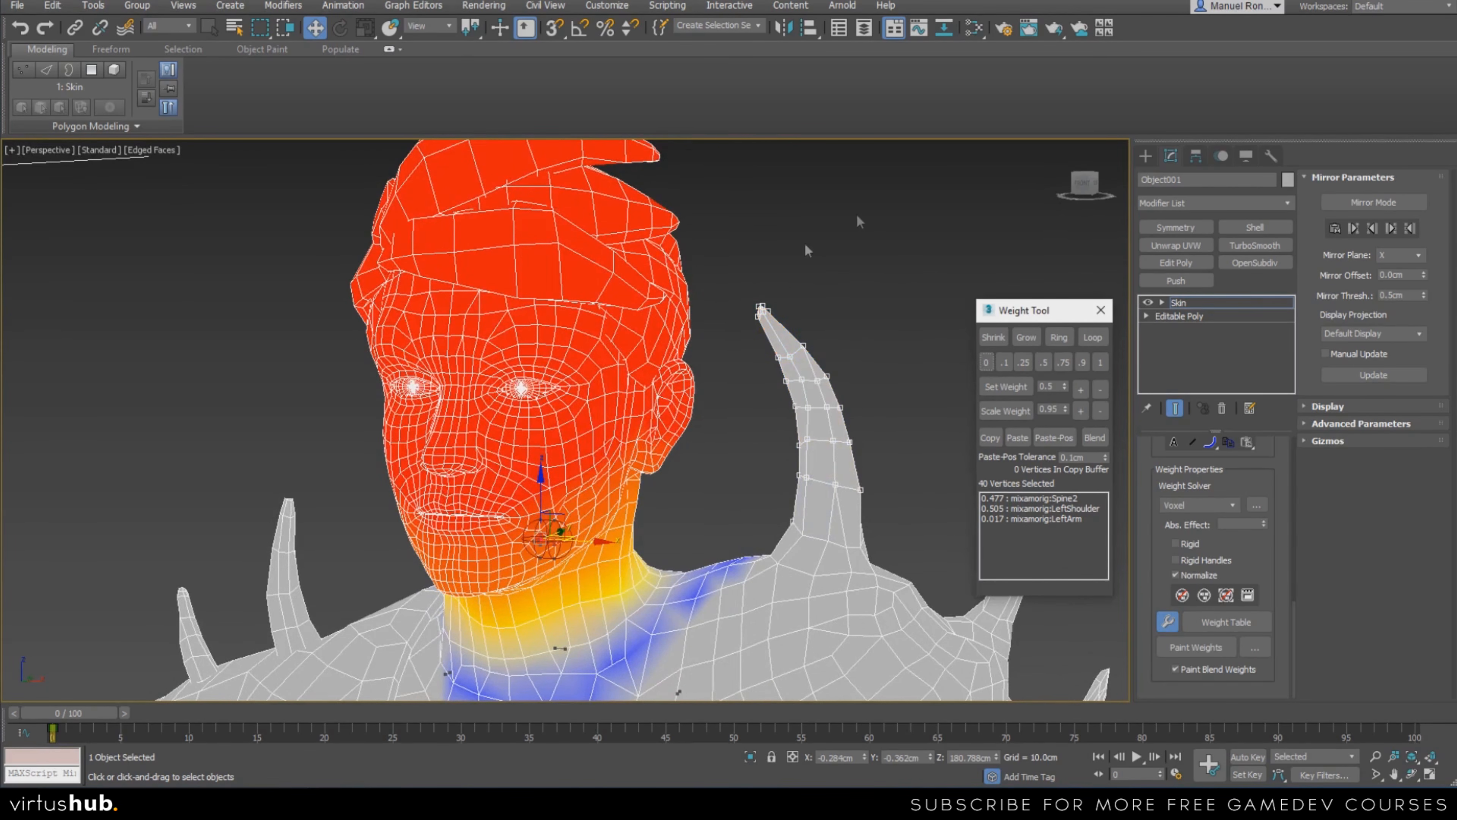
Select the neck bone's envelope while keeping the spike vertices selected
middle_click_drag(781, 631, 763, 477)
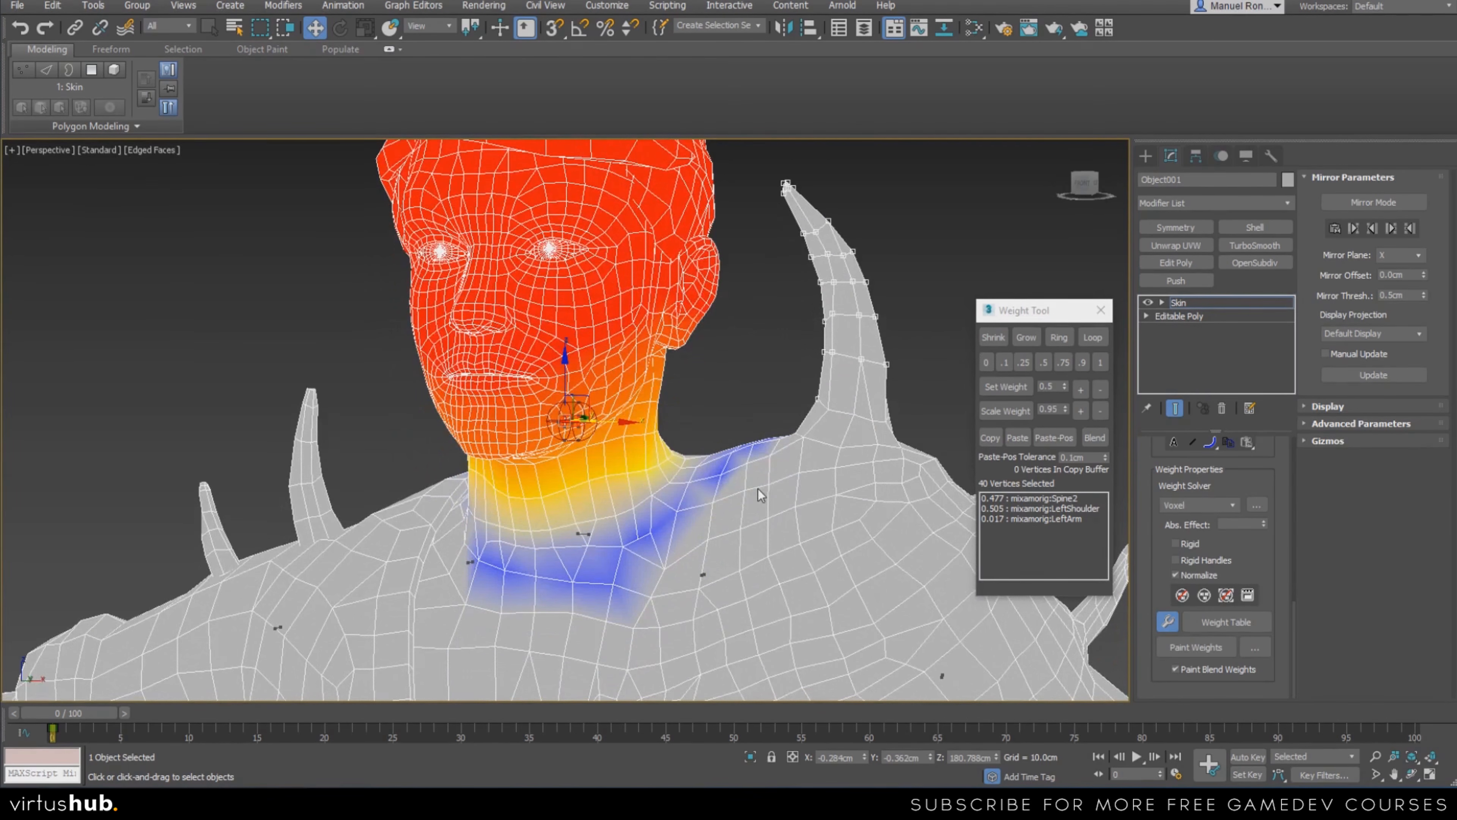
scroll(576, 545, "up", 3)
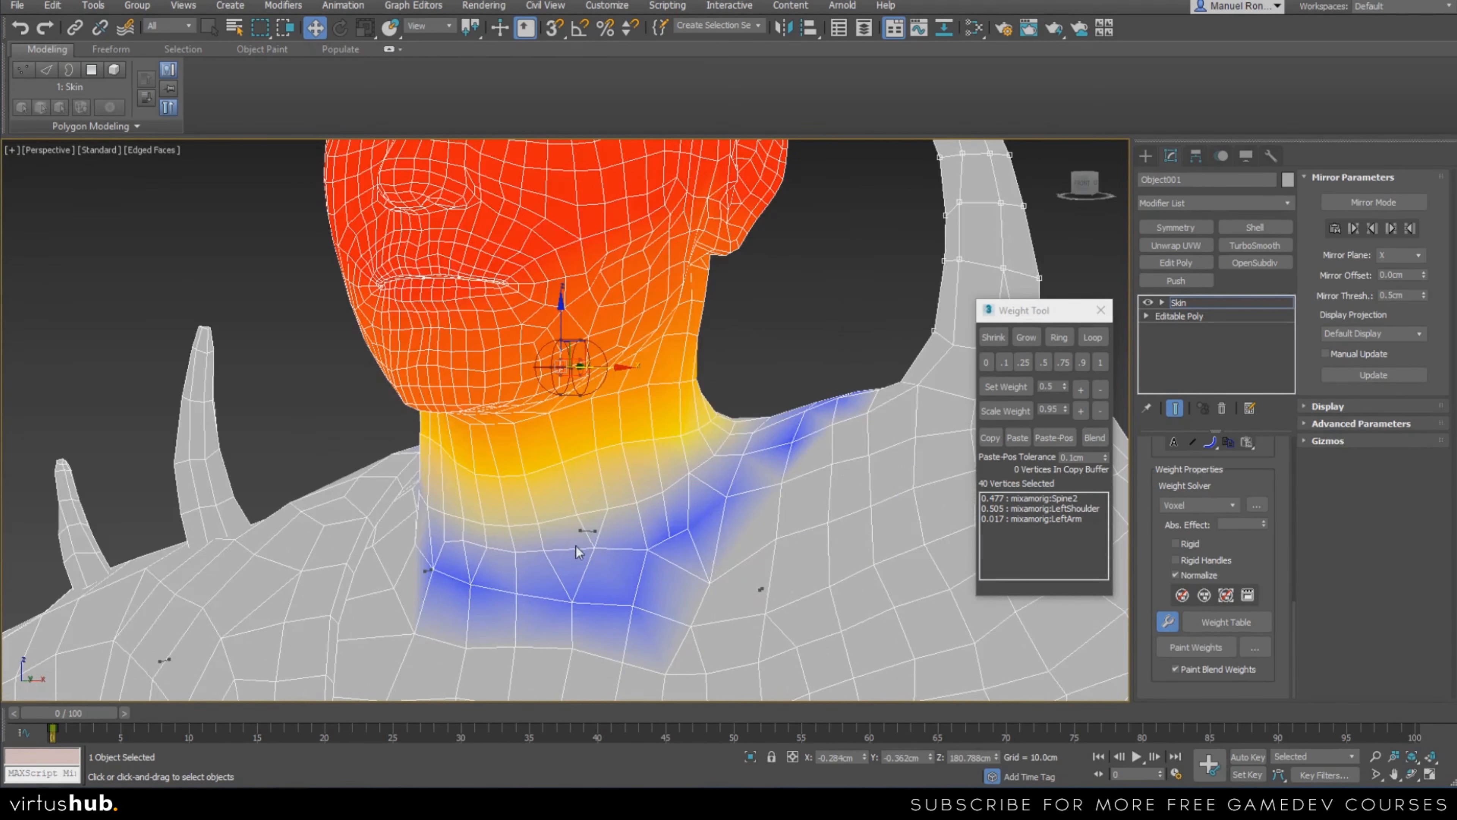
left_click(590, 532)
middle_click_drag(727, 483, 647, 549)
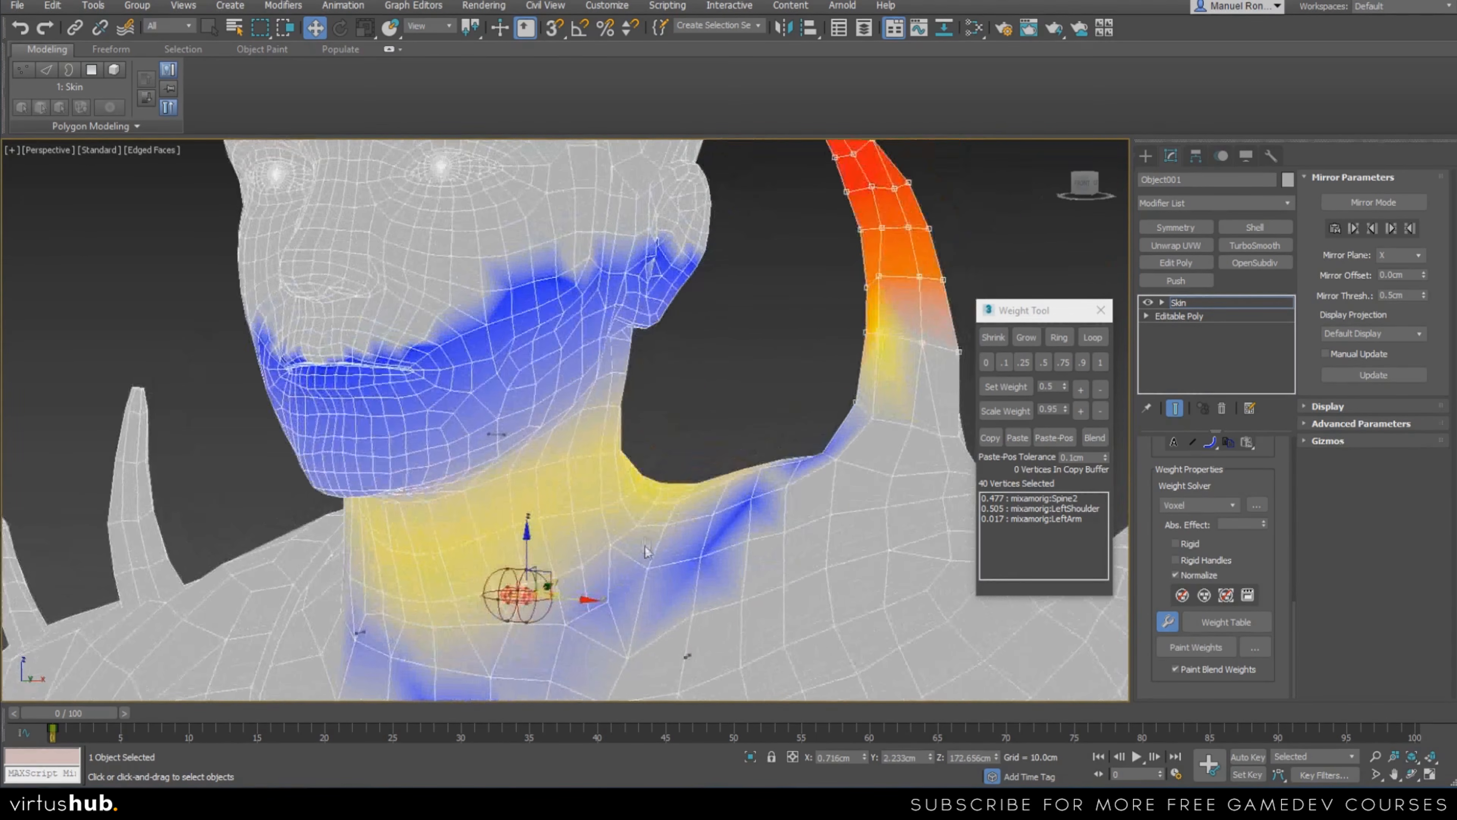
Examine the neck bone's weight colours on the neck and along the large spike from base to tip
scroll(647, 549, "down", 4)
scroll(567, 582, "up", 2)
middle_click_drag(584, 597, 619, 595, "alt")
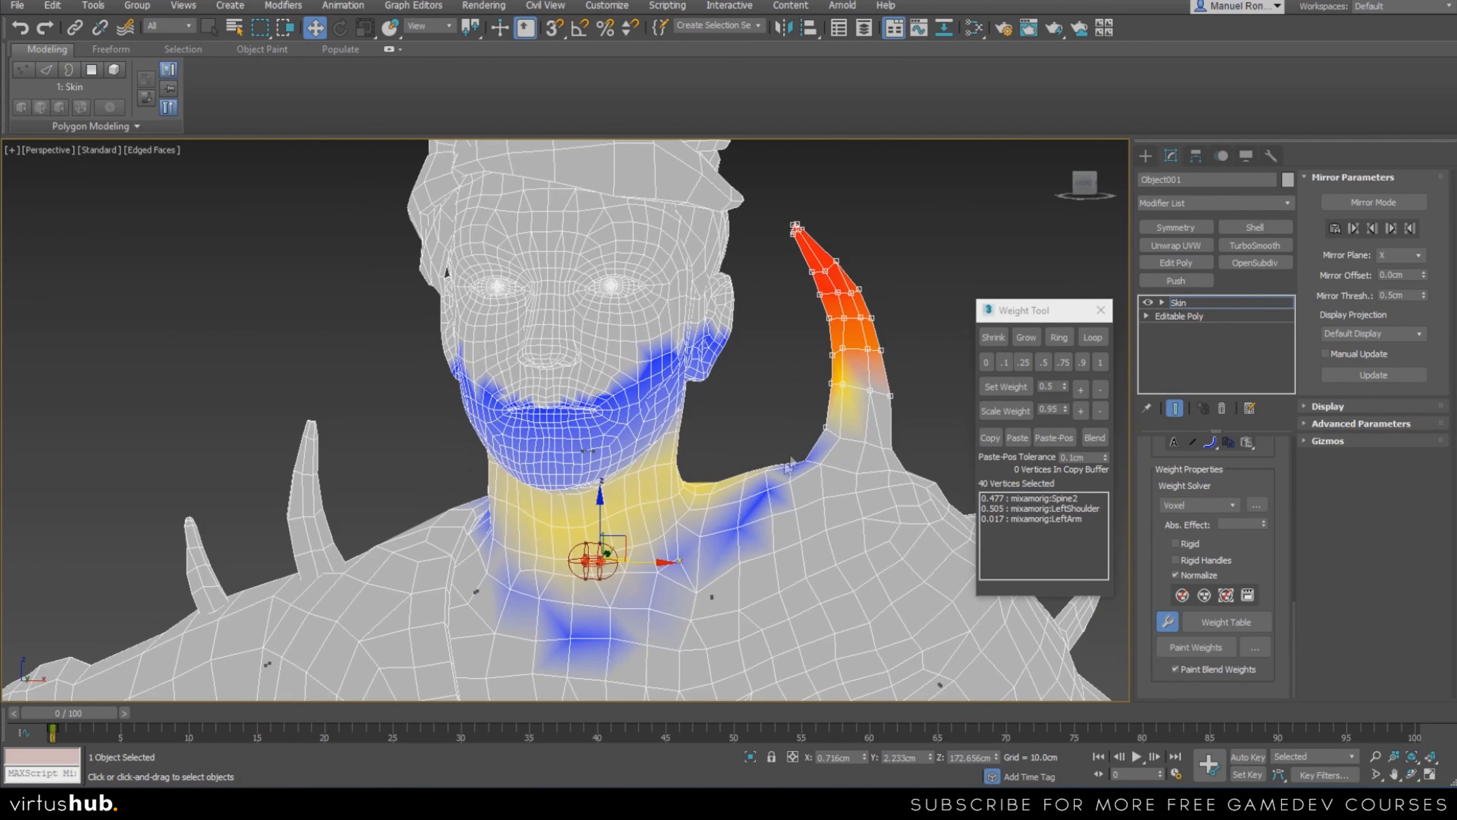
middle_click_drag(760, 473, 692, 529)
scroll(744, 316, "up", 3)
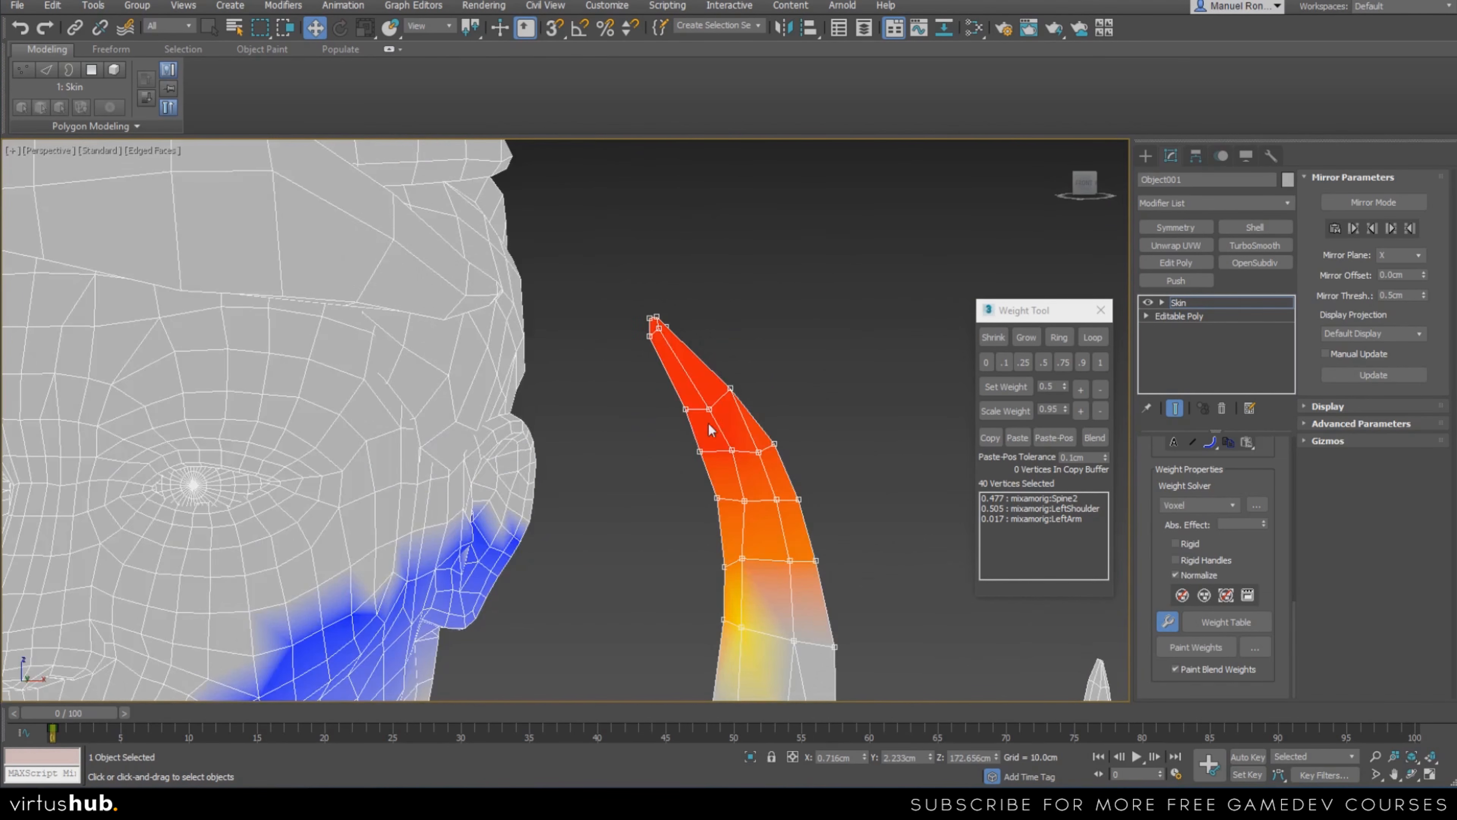
middle_click_drag(712, 426, 764, 379)
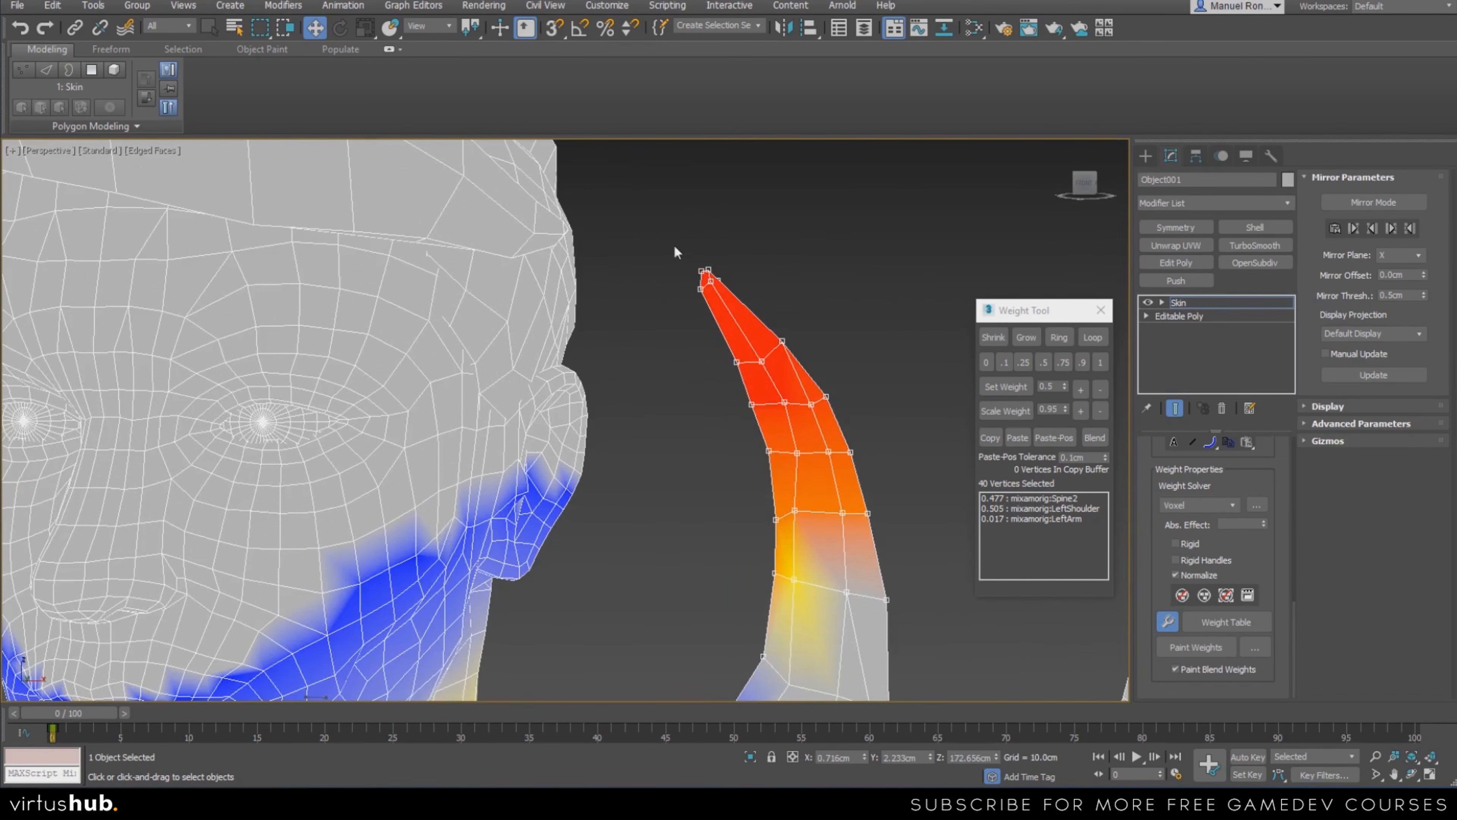
scroll(831, 504, "down", 2)
middle_click_drag(865, 620, 814, 503)
scroll(778, 499, "up", 2)
scroll(798, 436, "down", 5)
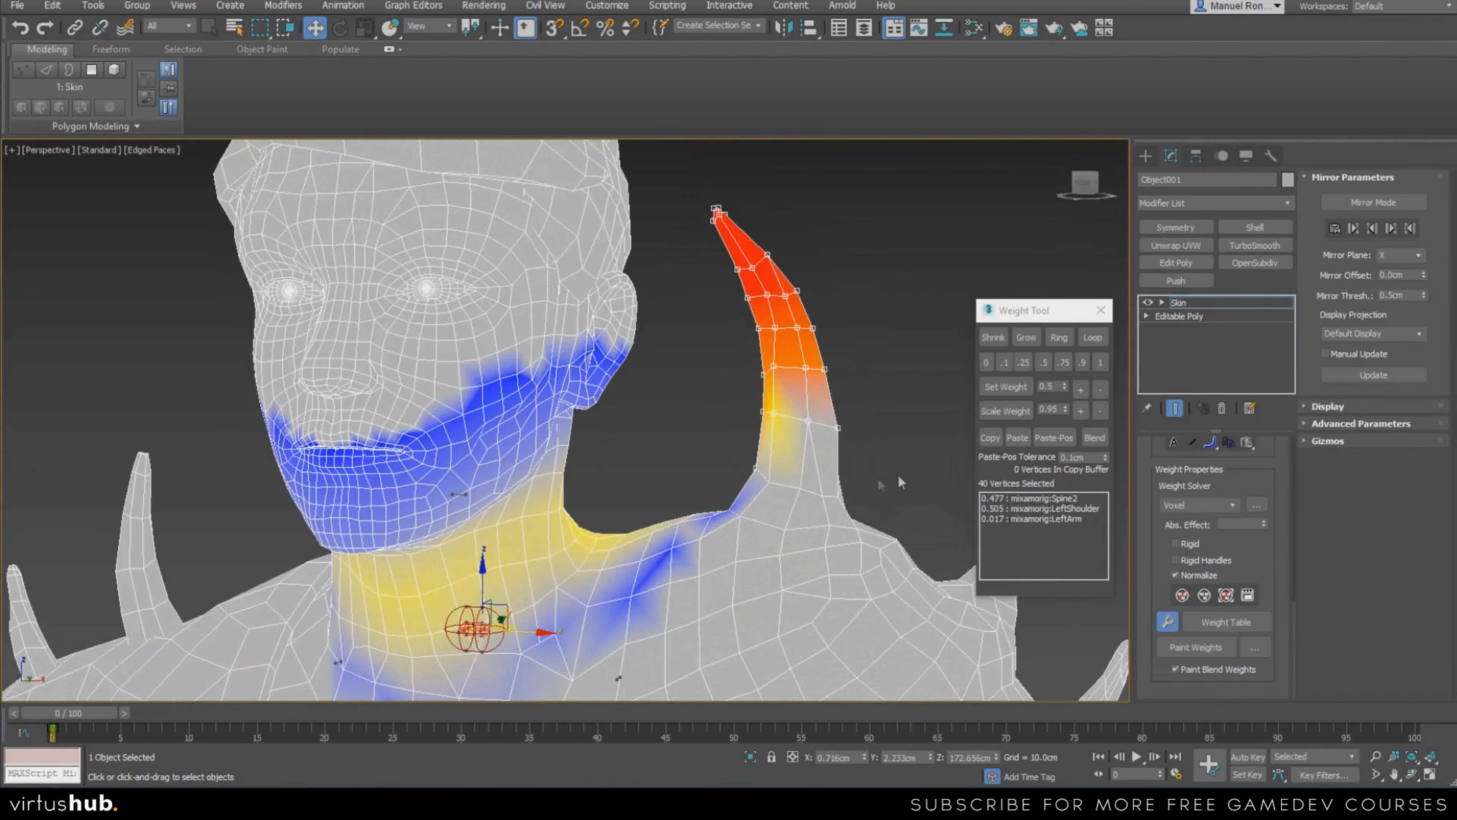
Decrease the neck bone's weight on the selected spike vertices in repeated increments until its influence is gone
left_click(1100, 390)
left_click(1100, 390)
left_click(1100, 389)
left_click(1100, 390)
left_click(1100, 389)
left_click(1100, 390)
left_click(1100, 389)
left_click(1100, 389)
left_click(1100, 390)
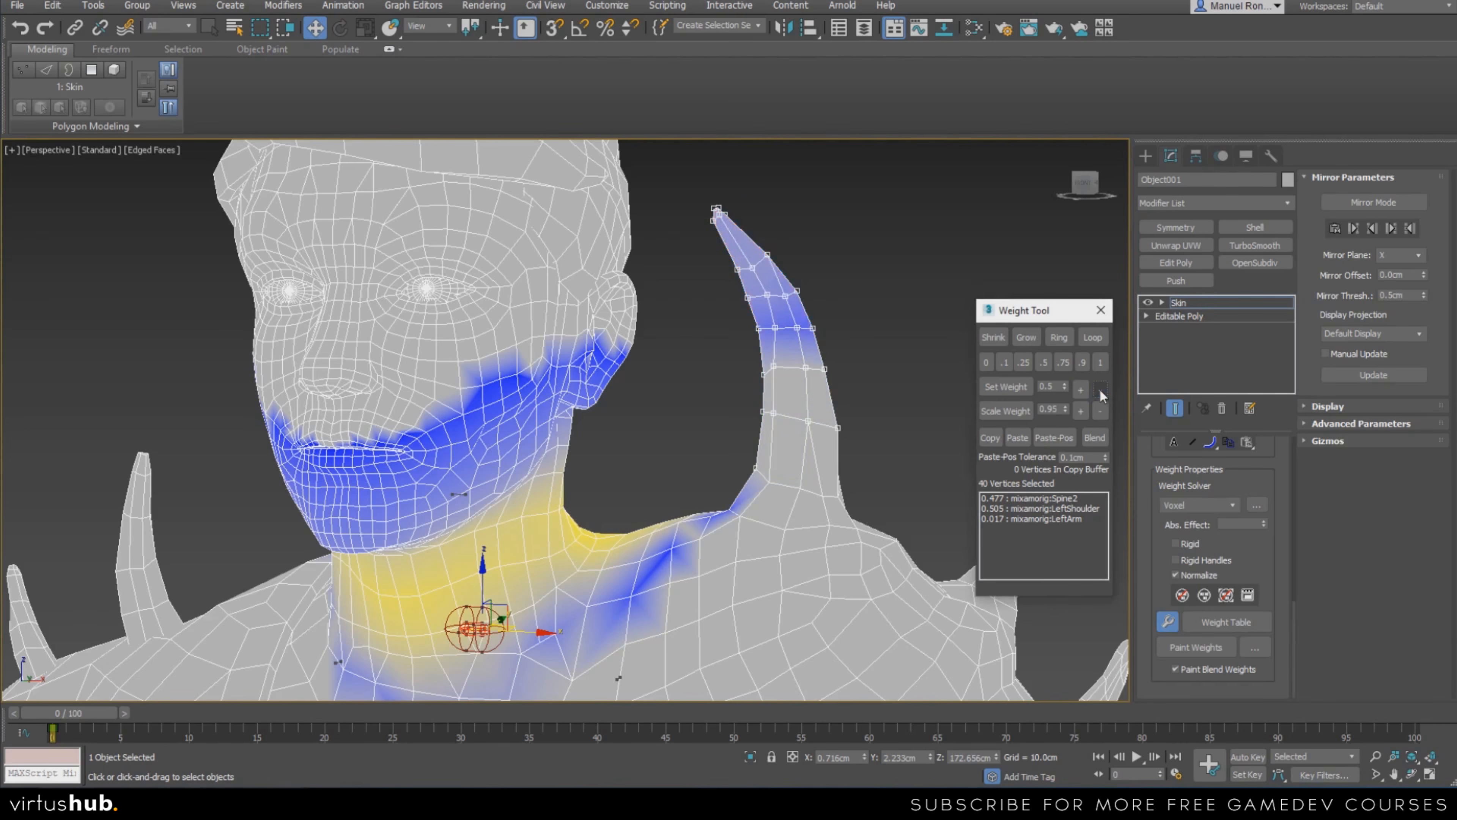
left_click(1100, 390)
left_click(1100, 390)
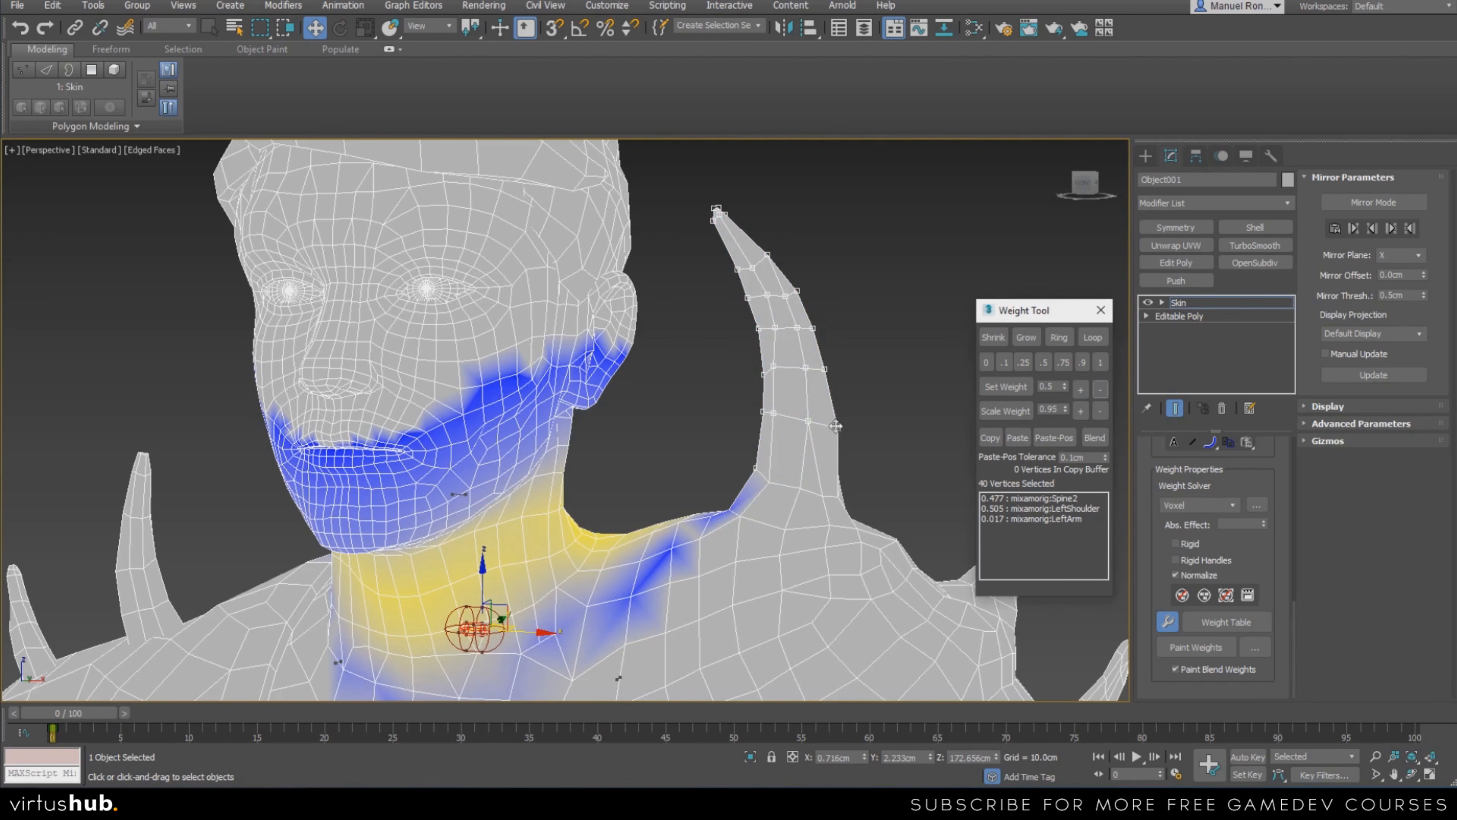
Check the spike from a distance, clear the vertex selection and close the Weight Tool
middle_click_drag(832, 340, 766, 408, "alt")
scroll(764, 407, "down", 10)
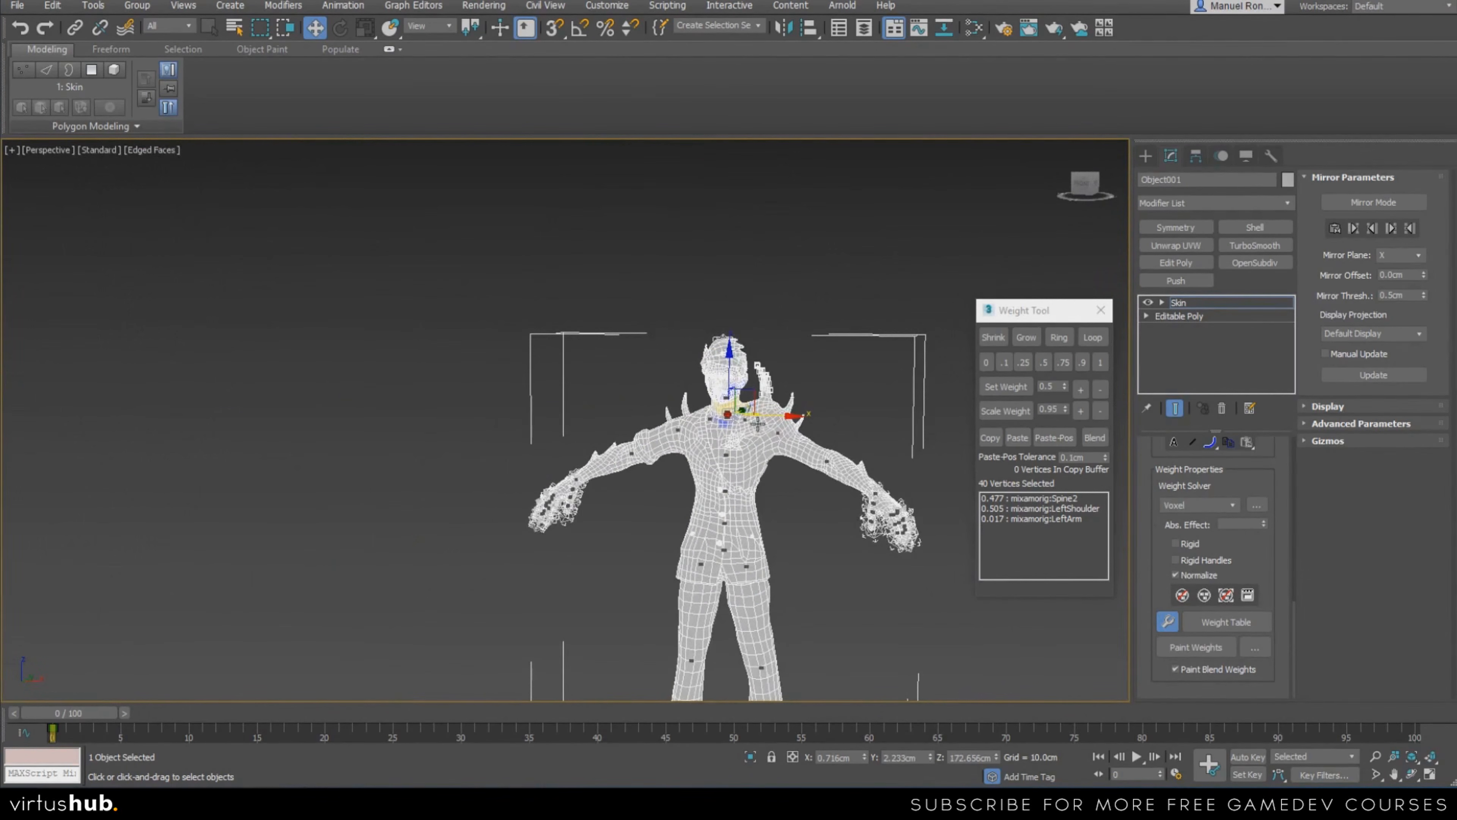
scroll(763, 416, "up", 5)
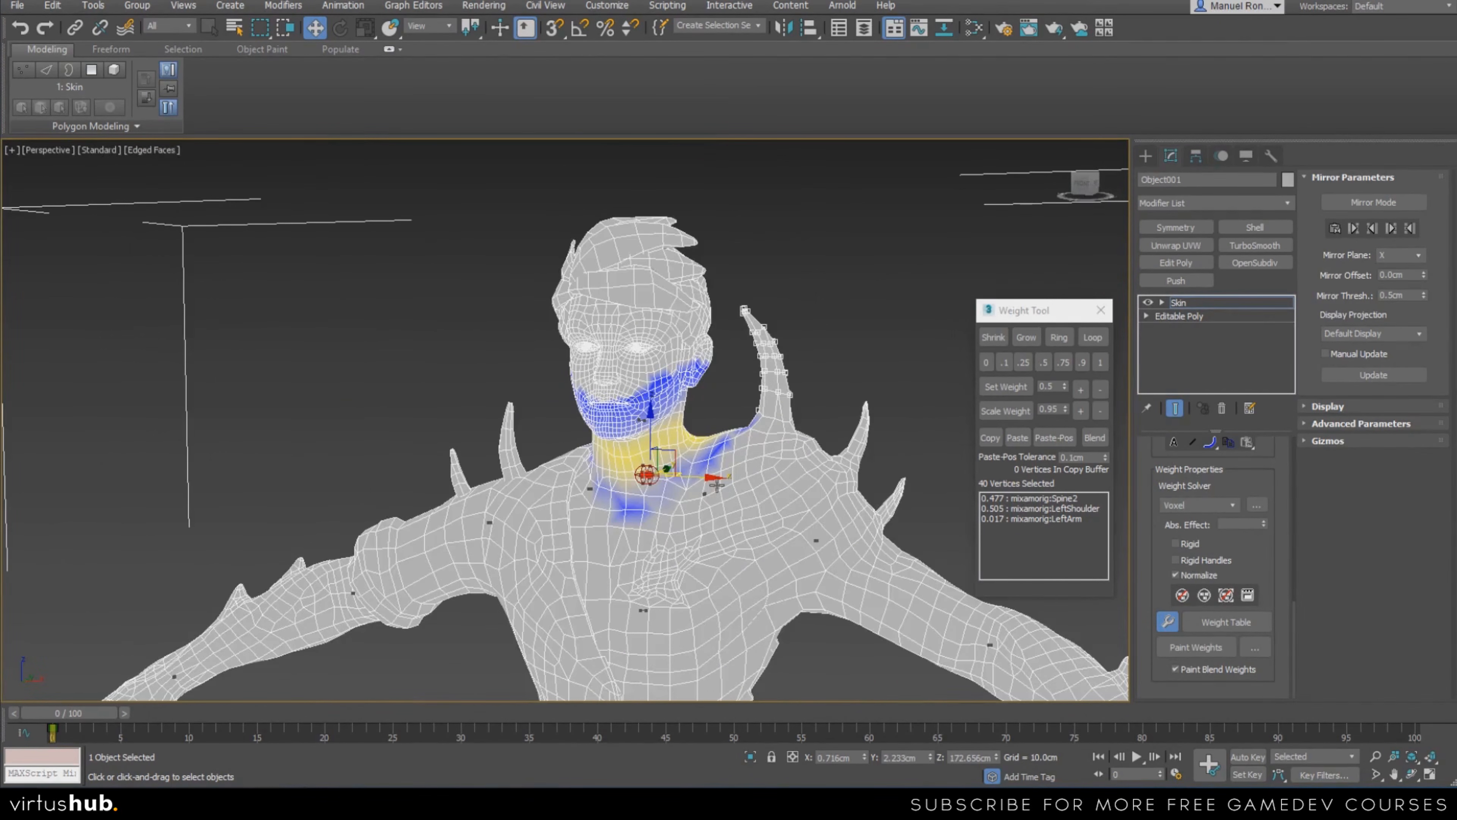
scroll(703, 509, "up", 2)
scroll(745, 362, "down", 5)
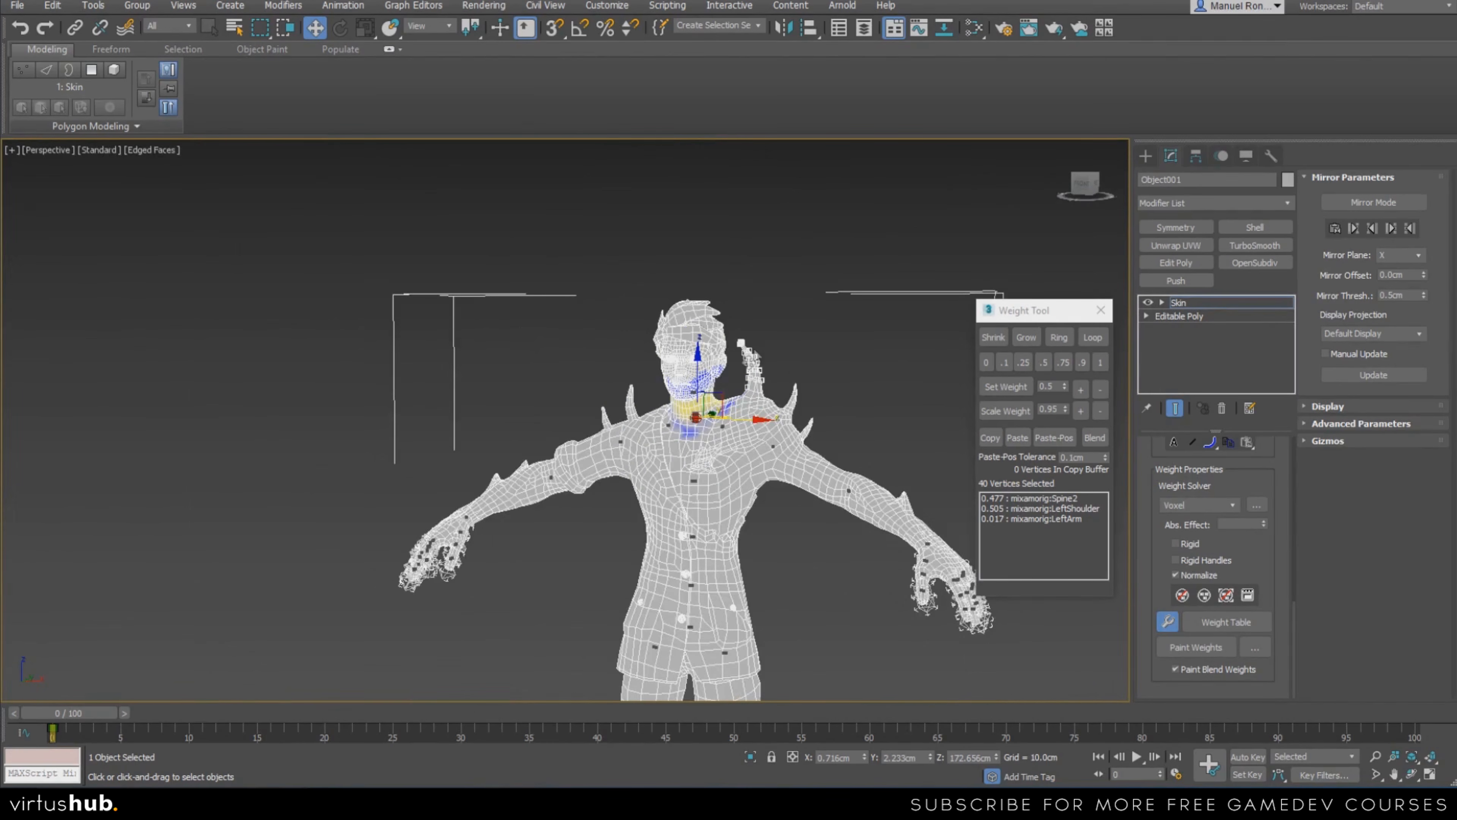
scroll(806, 390, "up", 4)
left_click(821, 400)
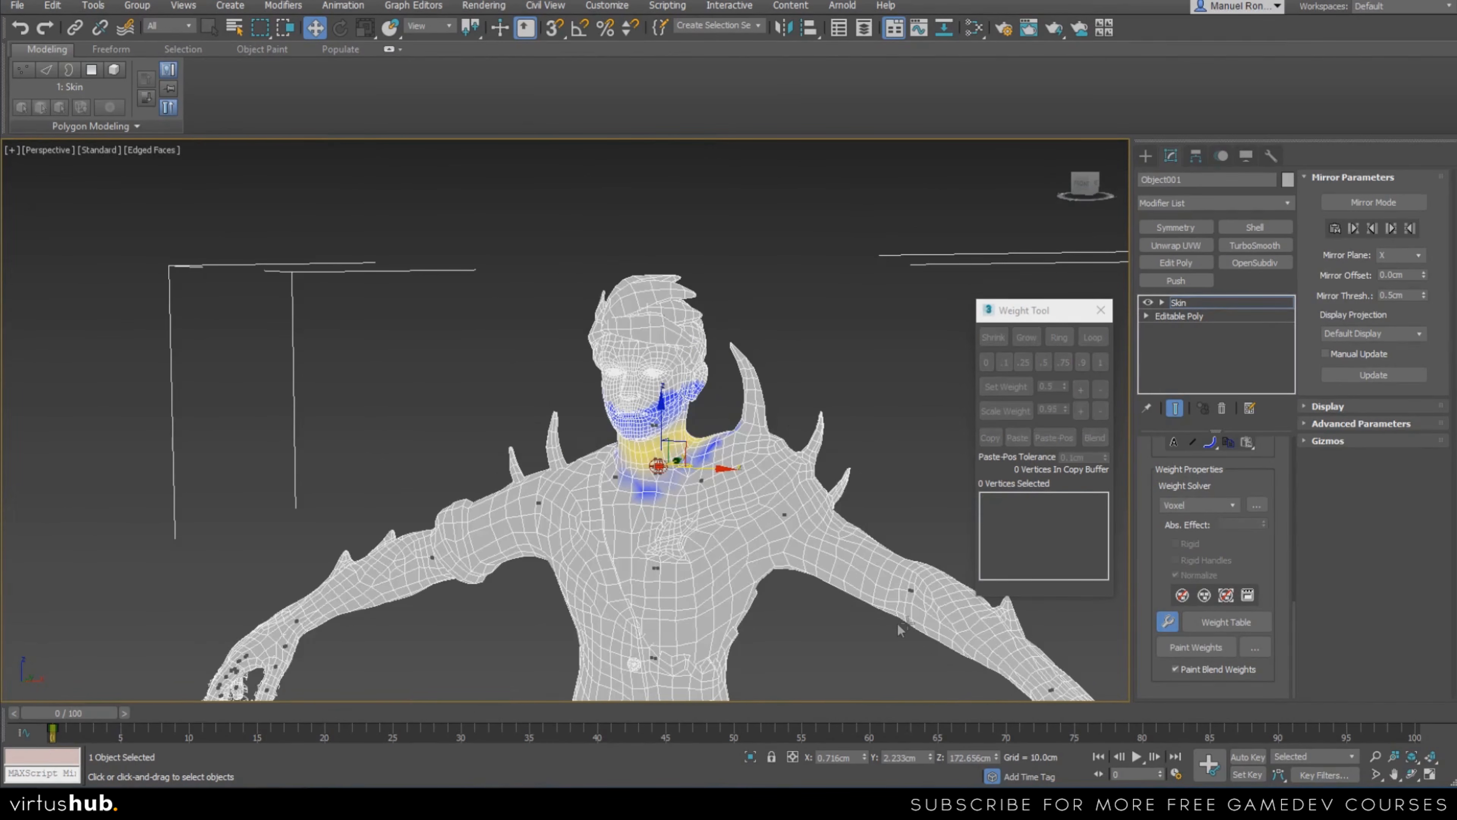
scroll(900, 629, "down", 3)
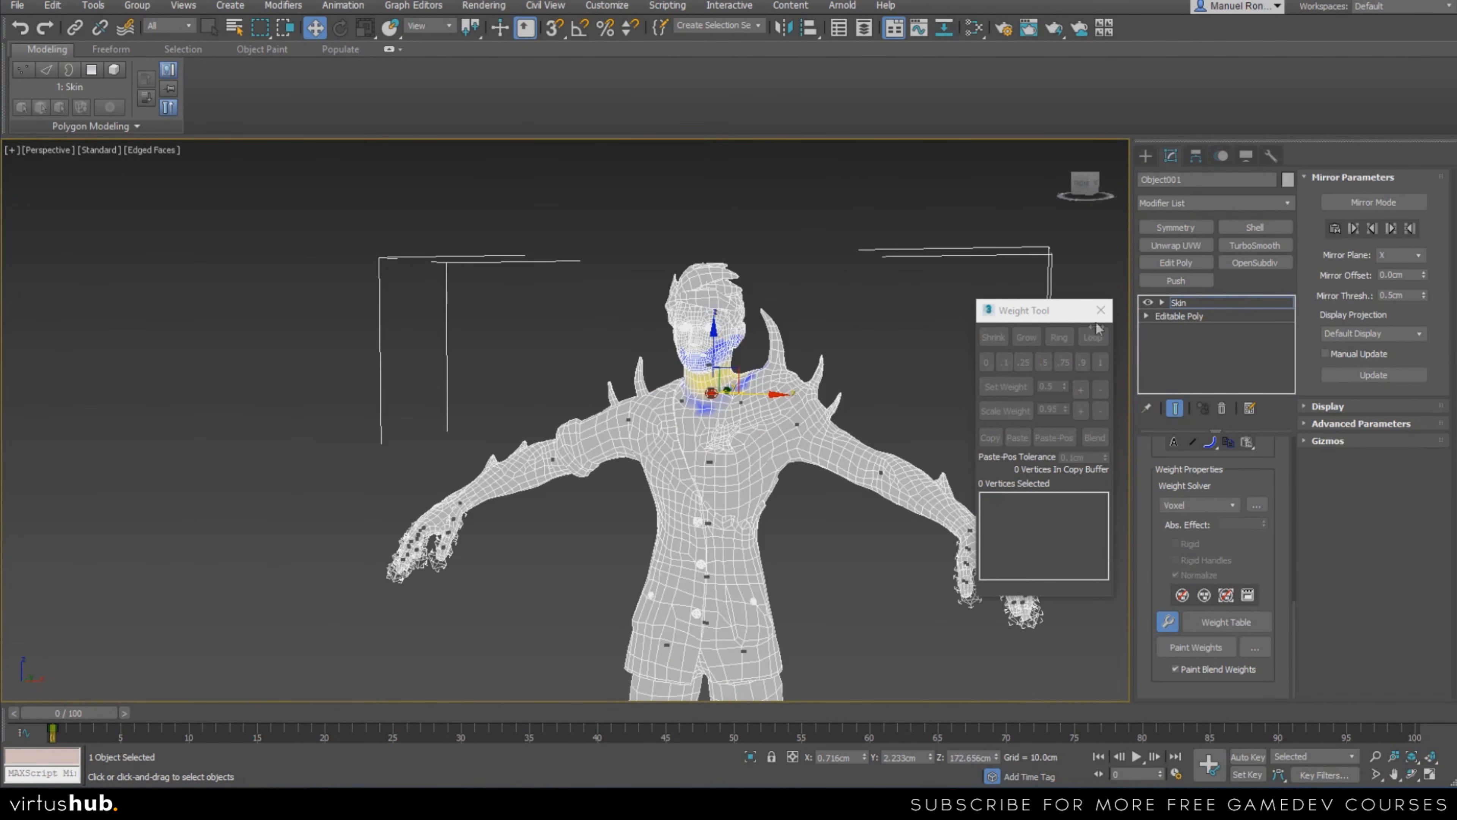
left_click(1101, 310)
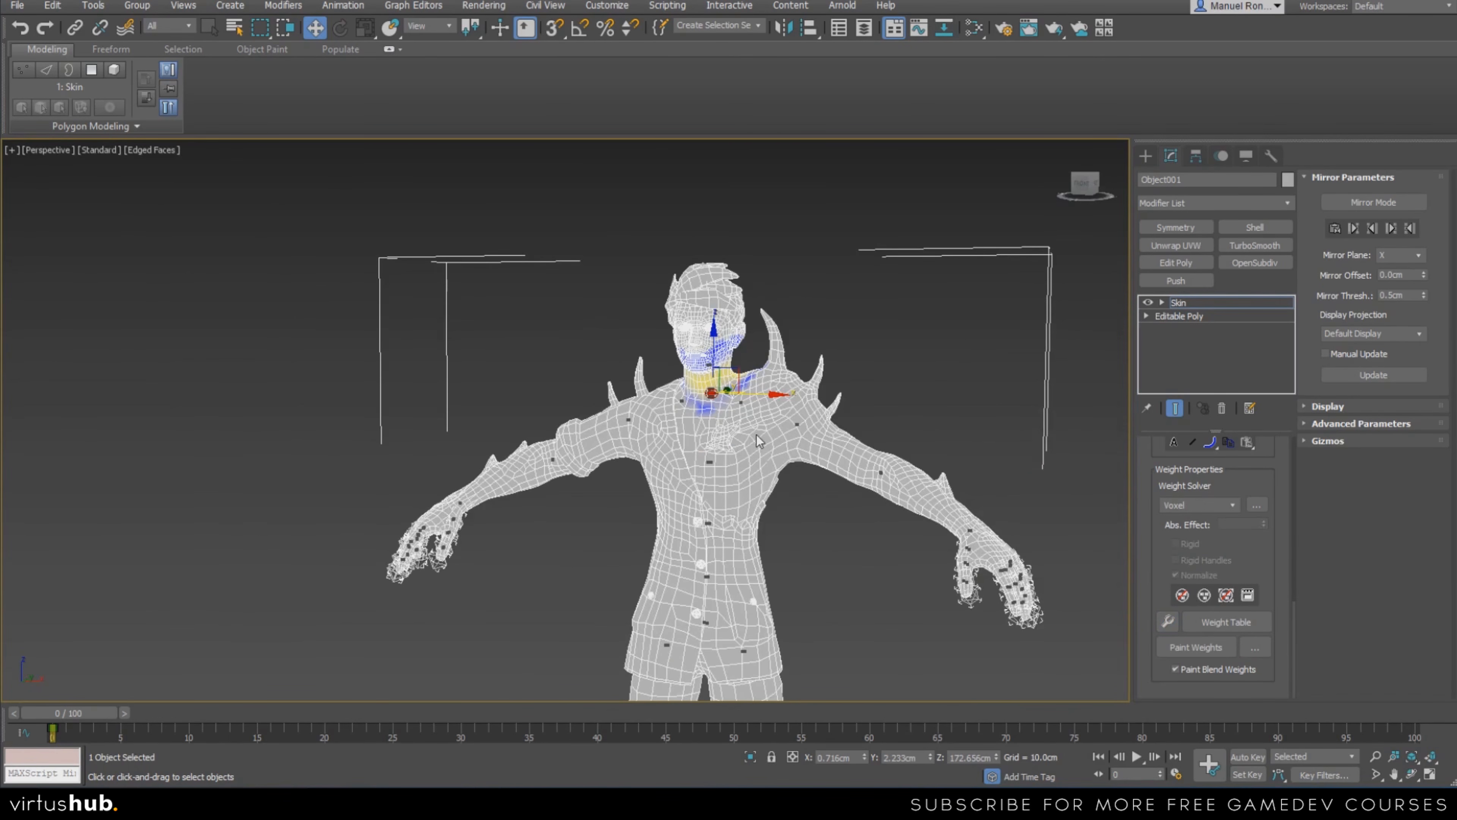
Leave envelope editing, deselect the character mesh and display the viewport in wireframe
scroll(778, 458, "up", 3)
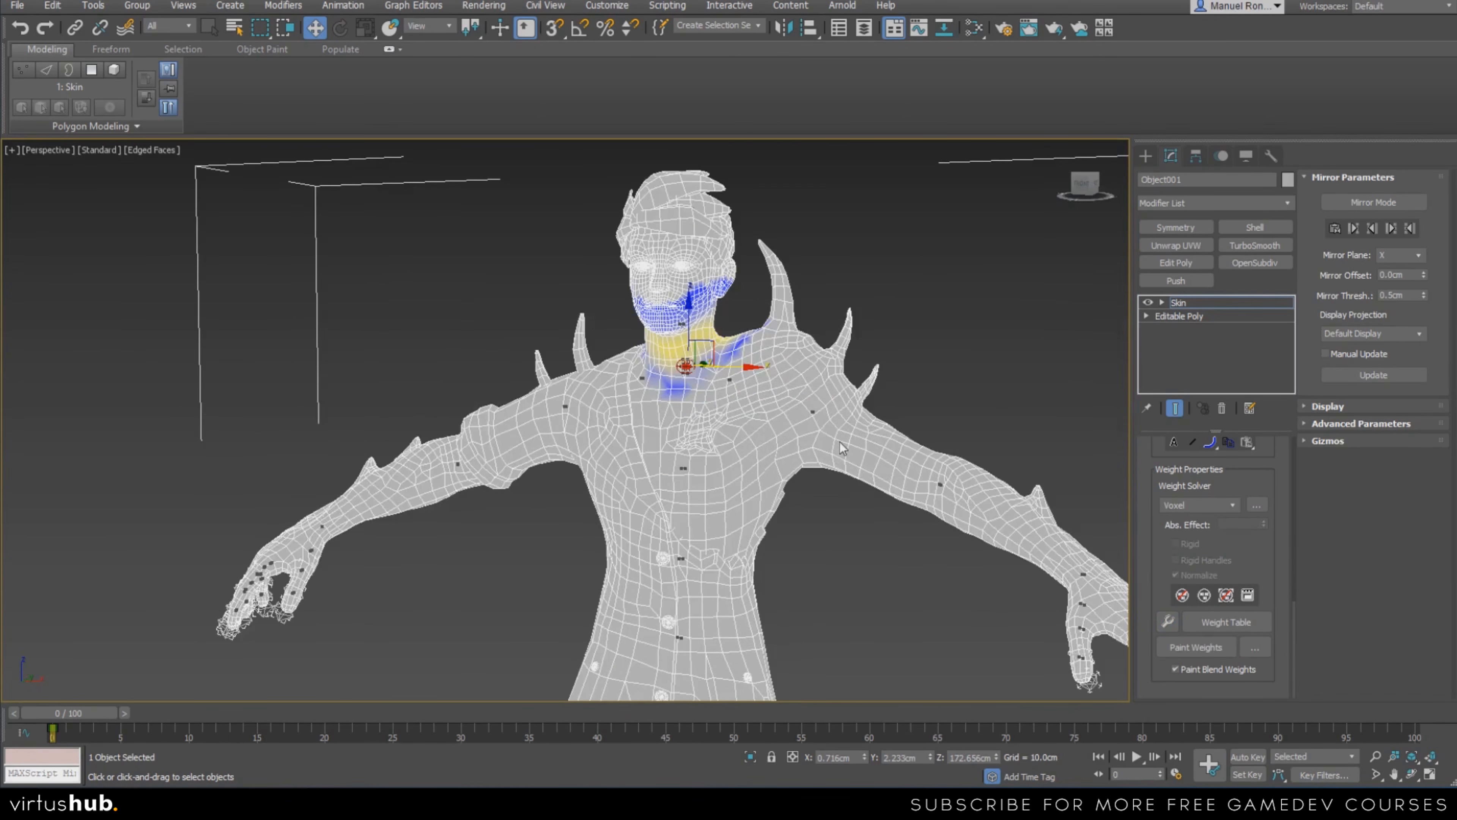
left_click(942, 320)
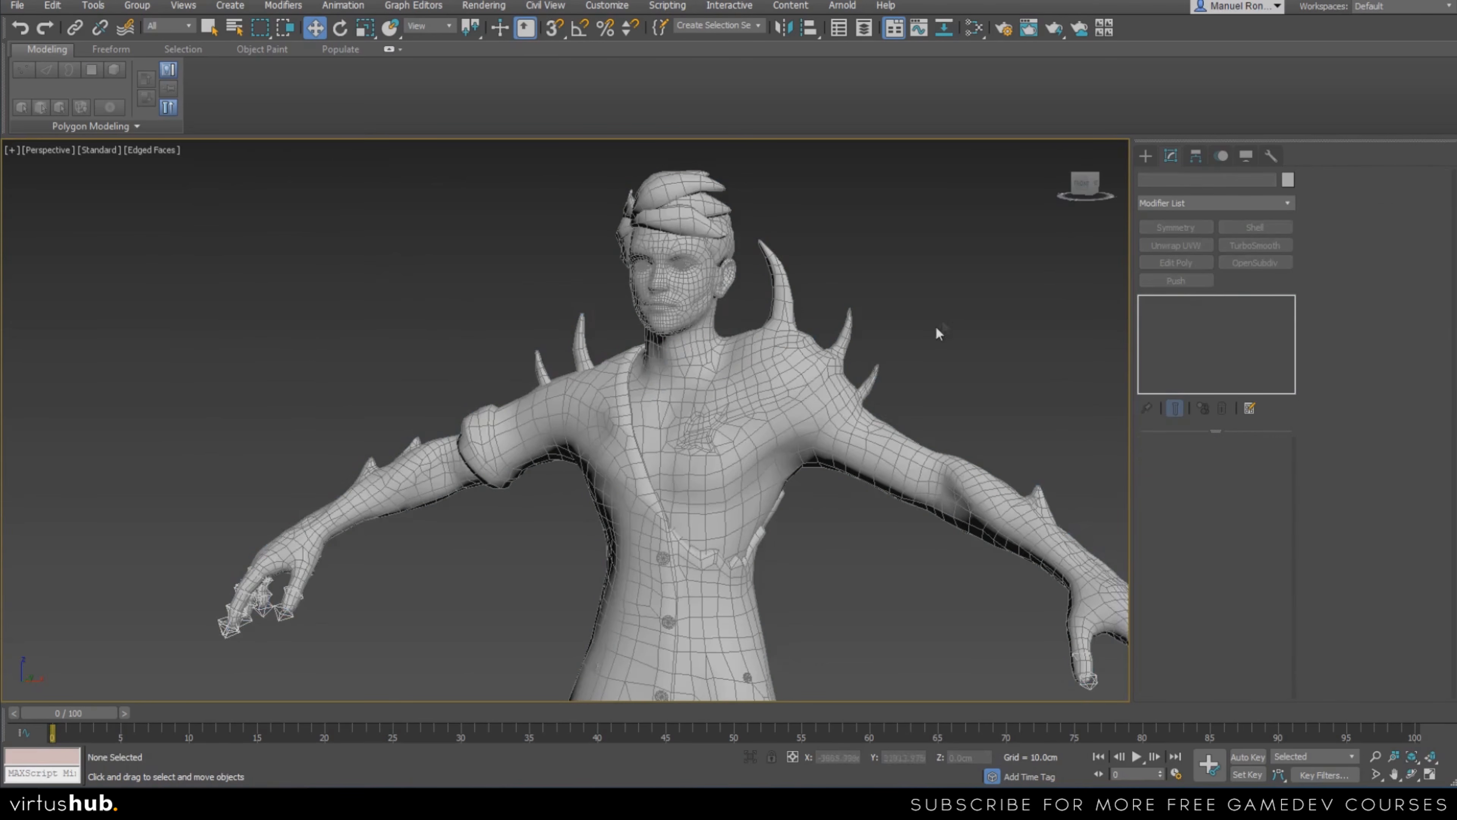
left_click(786, 404)
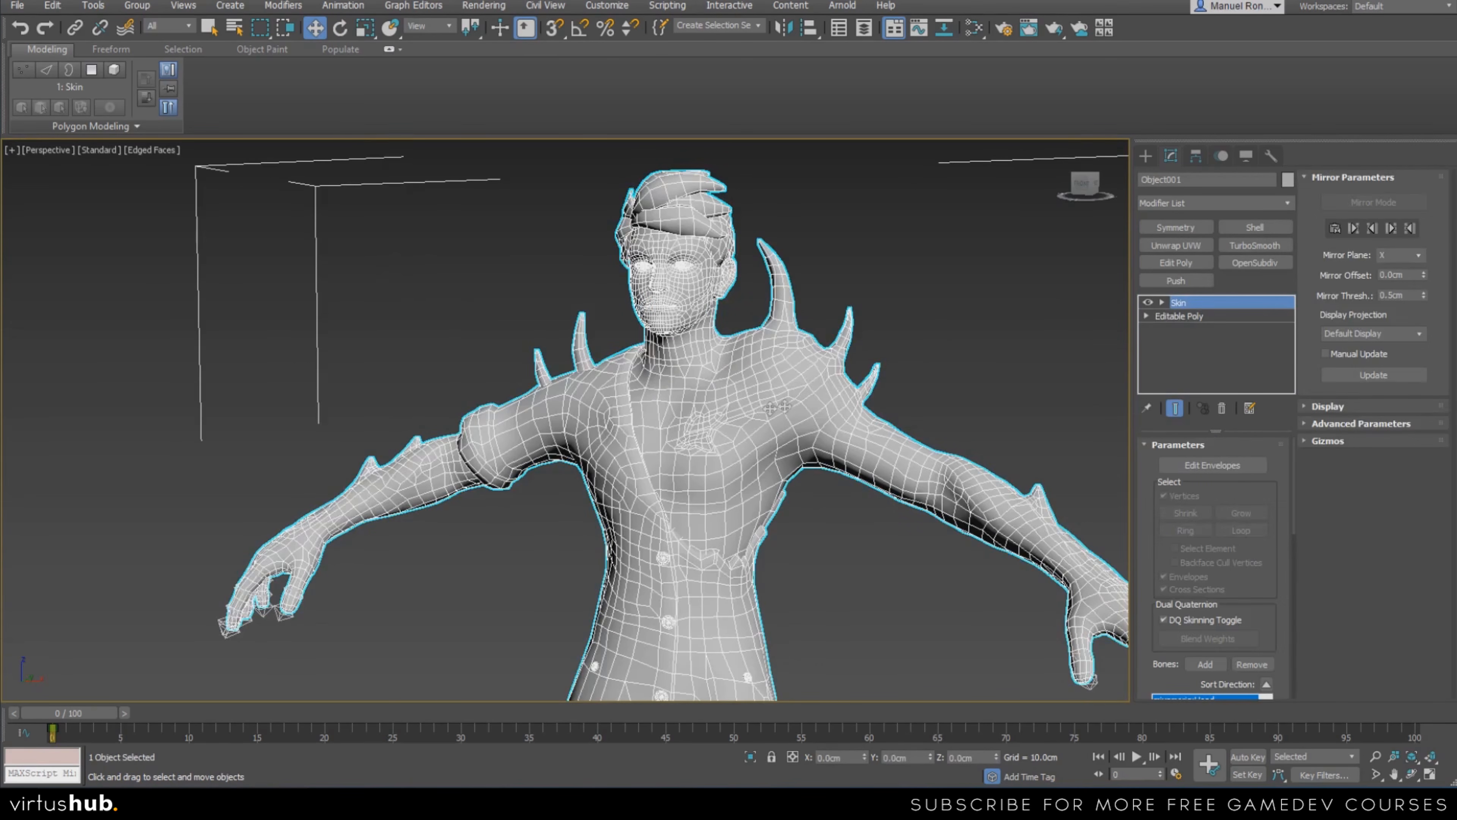
left_click(961, 314)
key("F3")
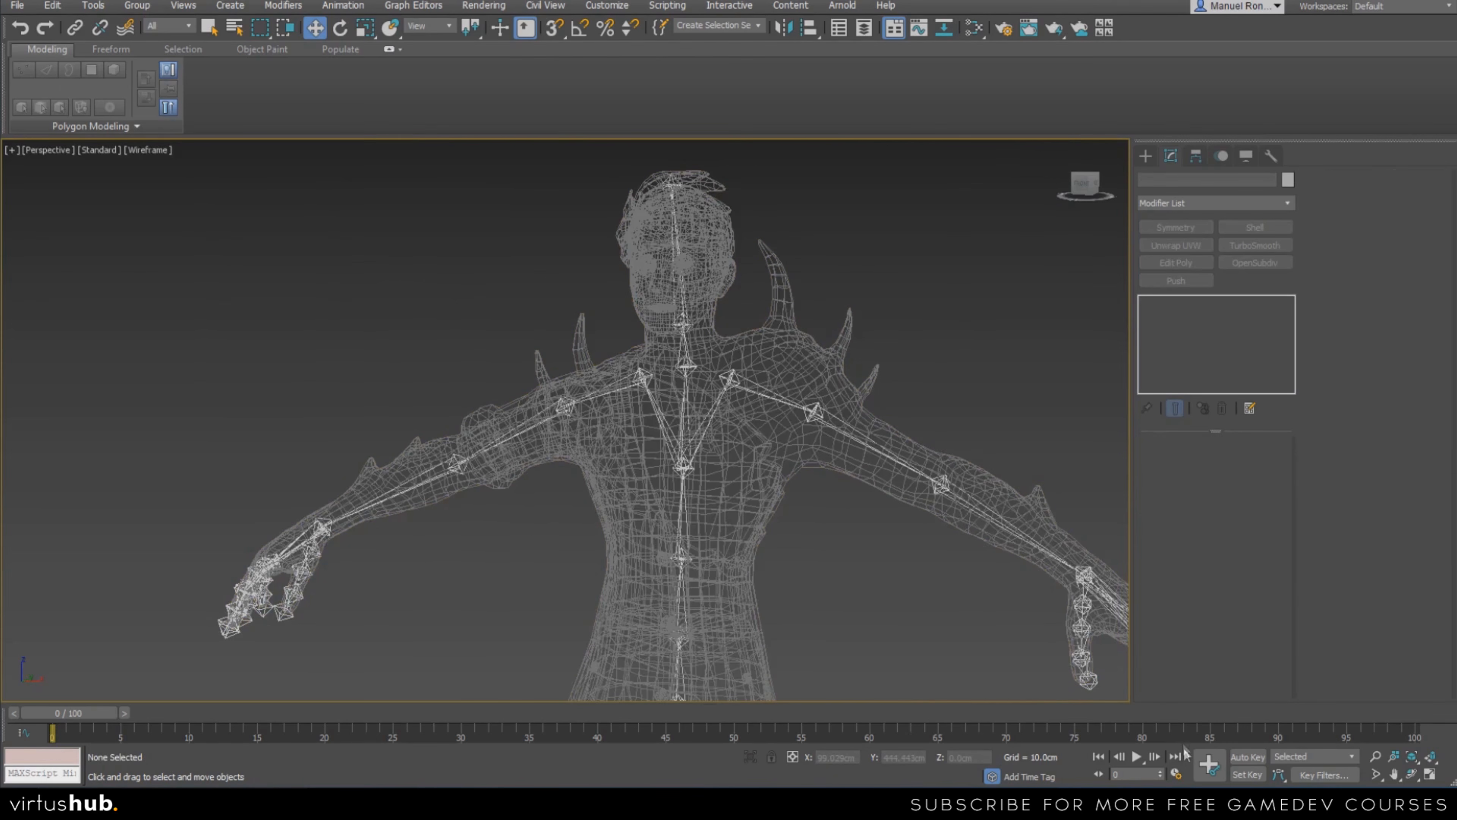
Turn on Auto Key and select the mixamorig:RightArm bone at the character's right shoulder
left_click(1248, 757)
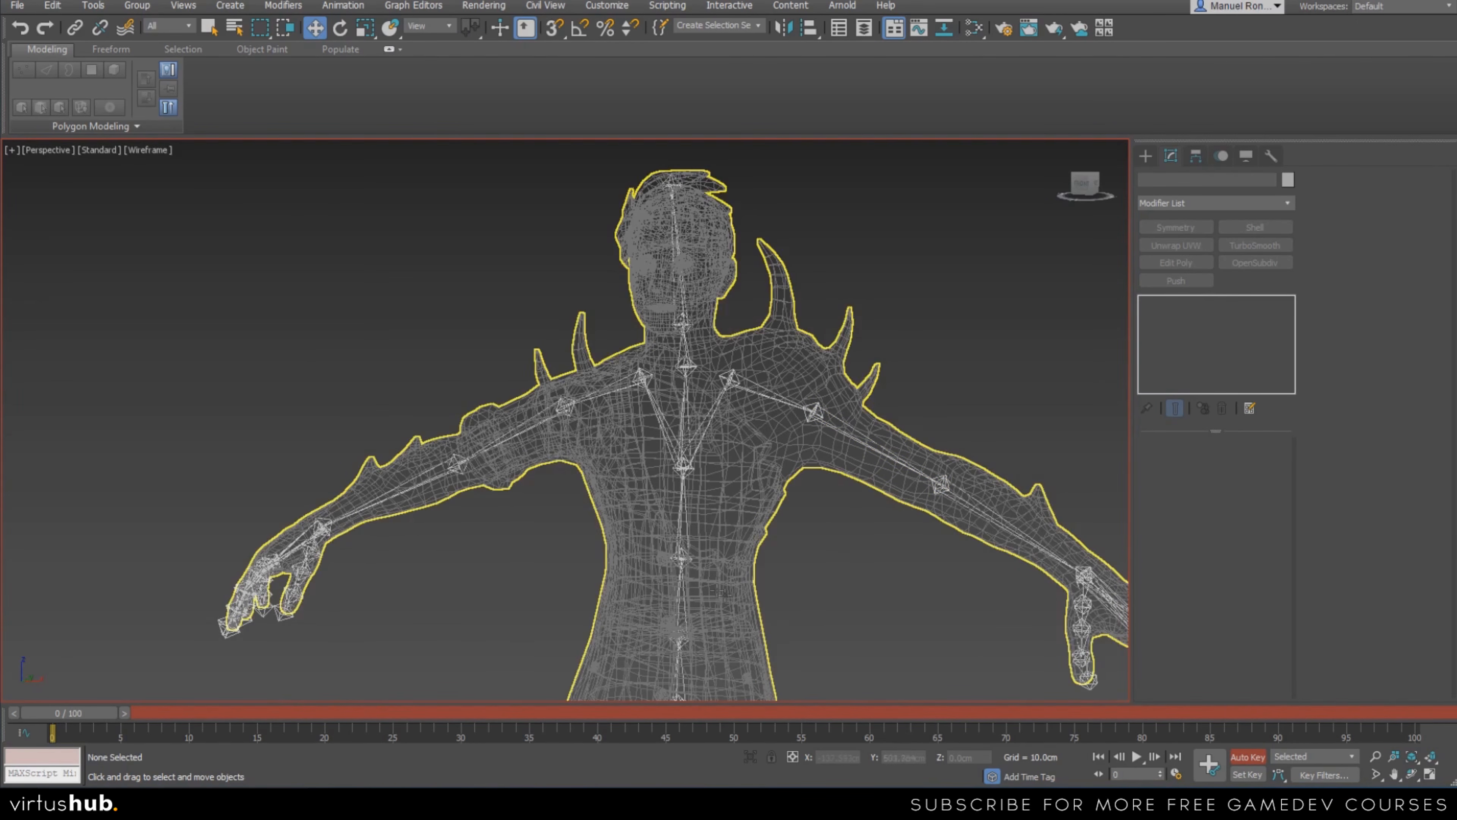
scroll(717, 402, "up", 4)
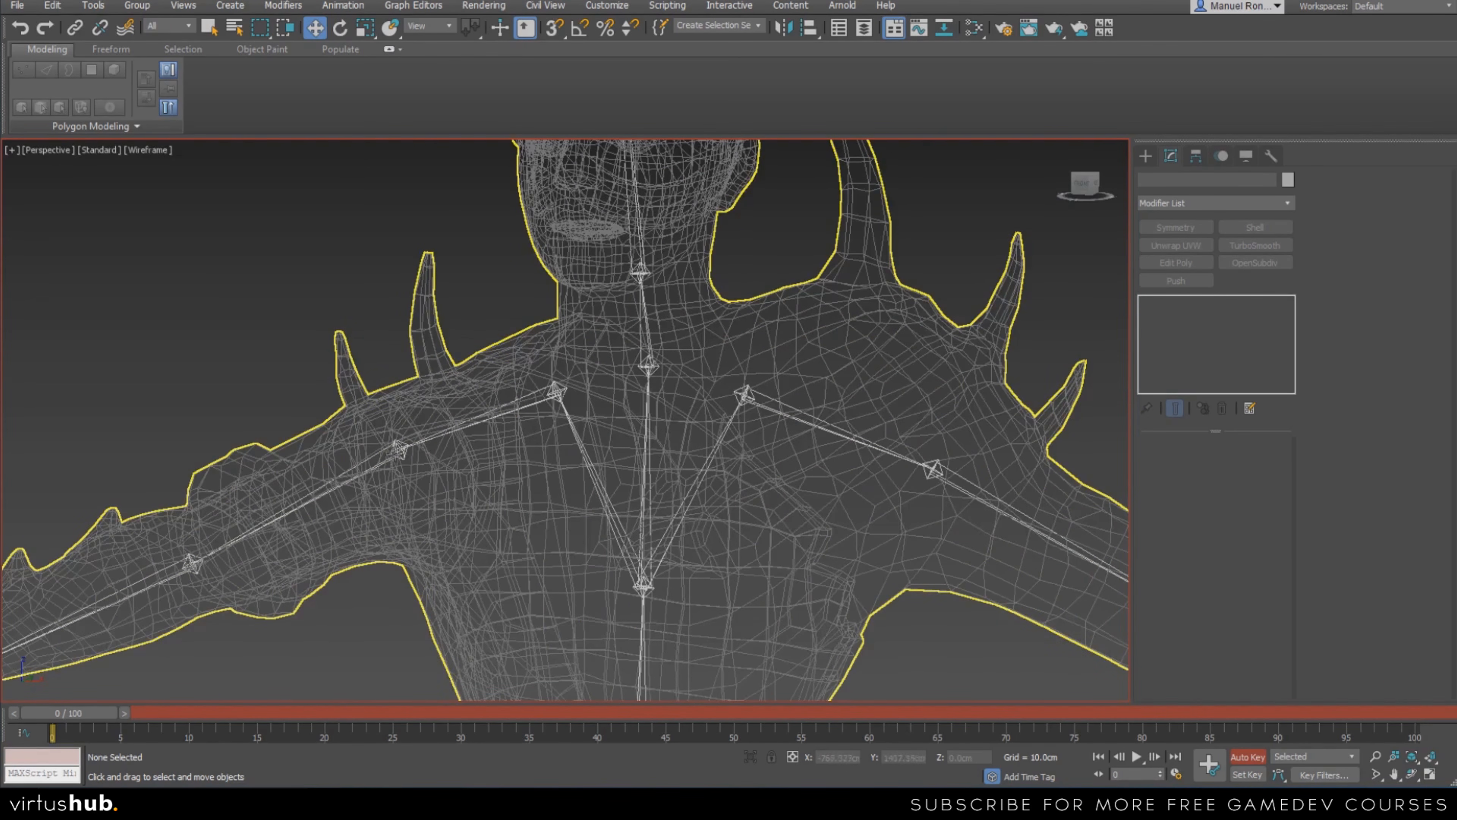
scroll(396, 454, "up", 6)
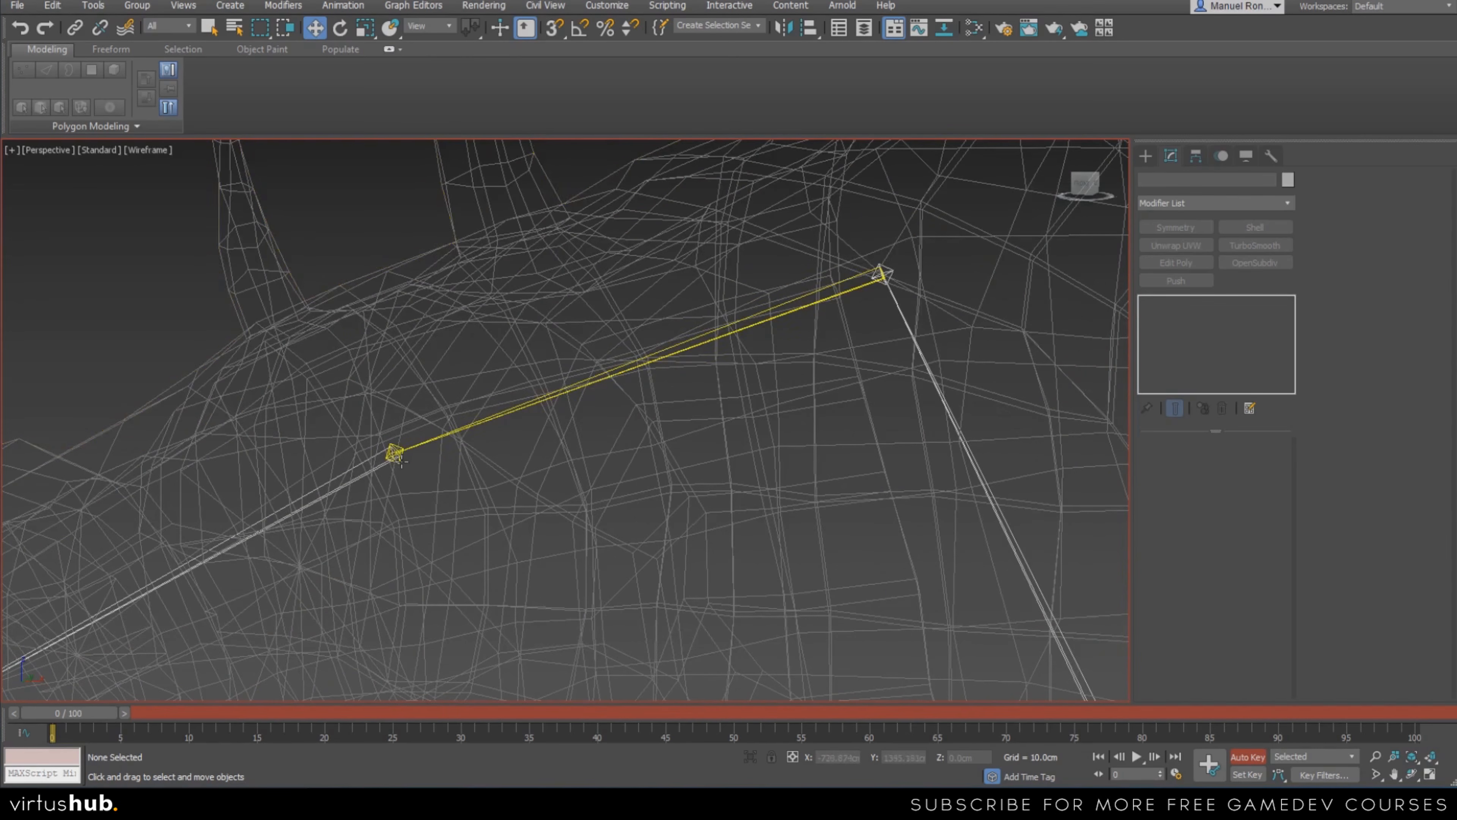
left_click(394, 453)
scroll(495, 418, "down", 6)
scroll(494, 417, "down", 4)
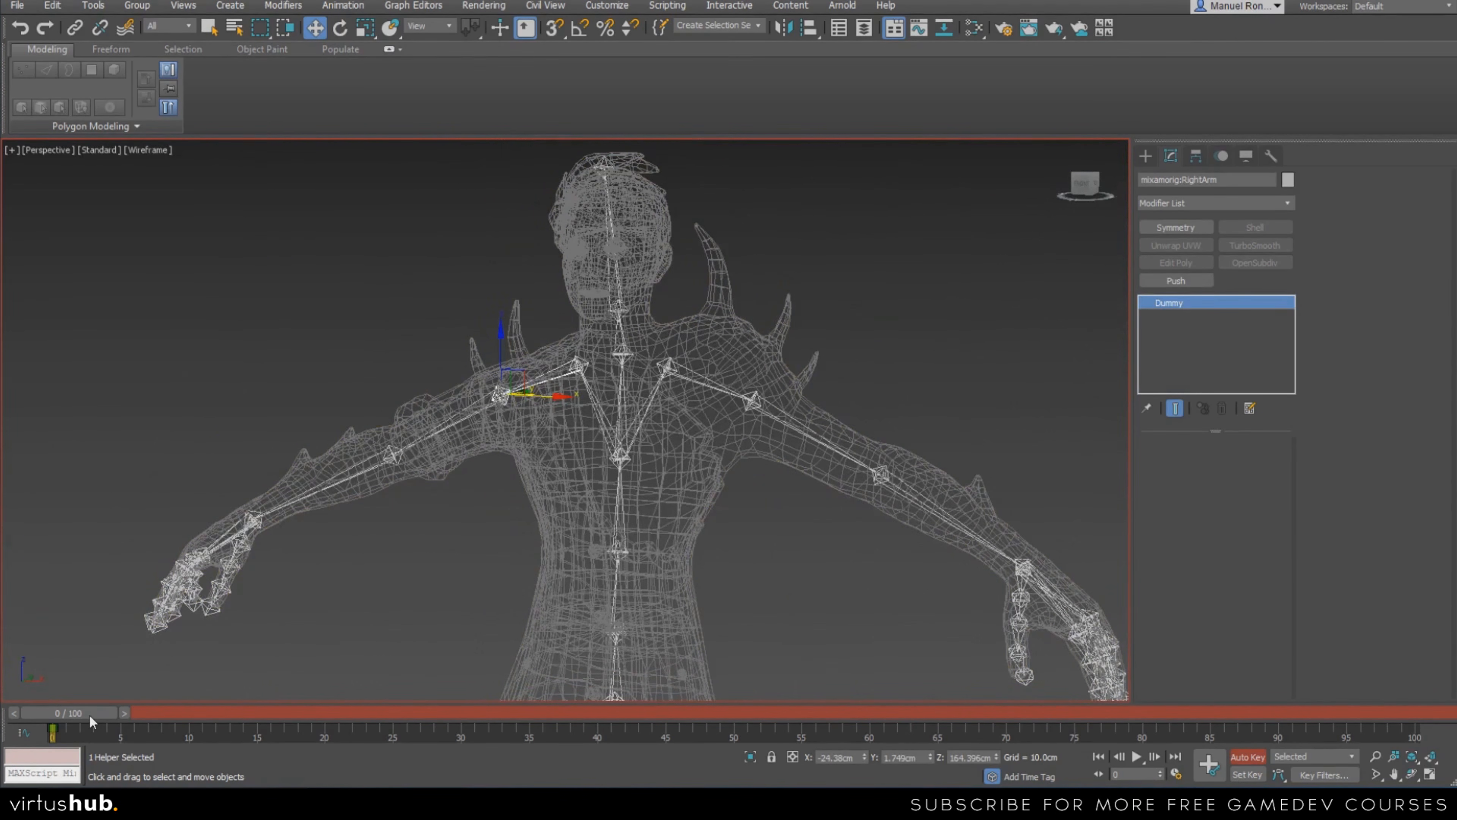
At frame 5, rotate the right arm bone downward so the arm hangs beside the body
left_click_drag(90, 716, 159, 719)
key("w")
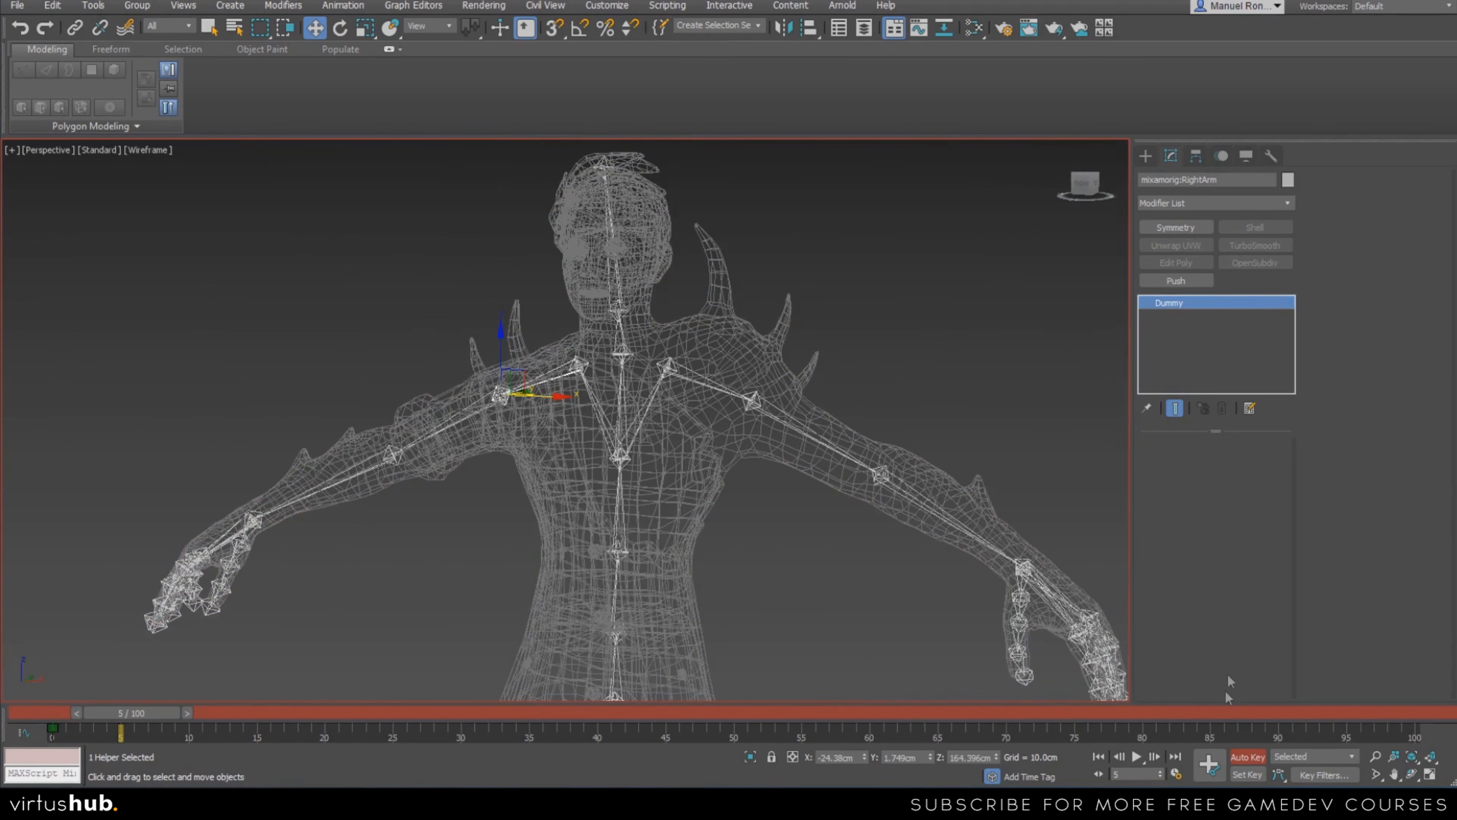
scroll(526, 444, "up", 6)
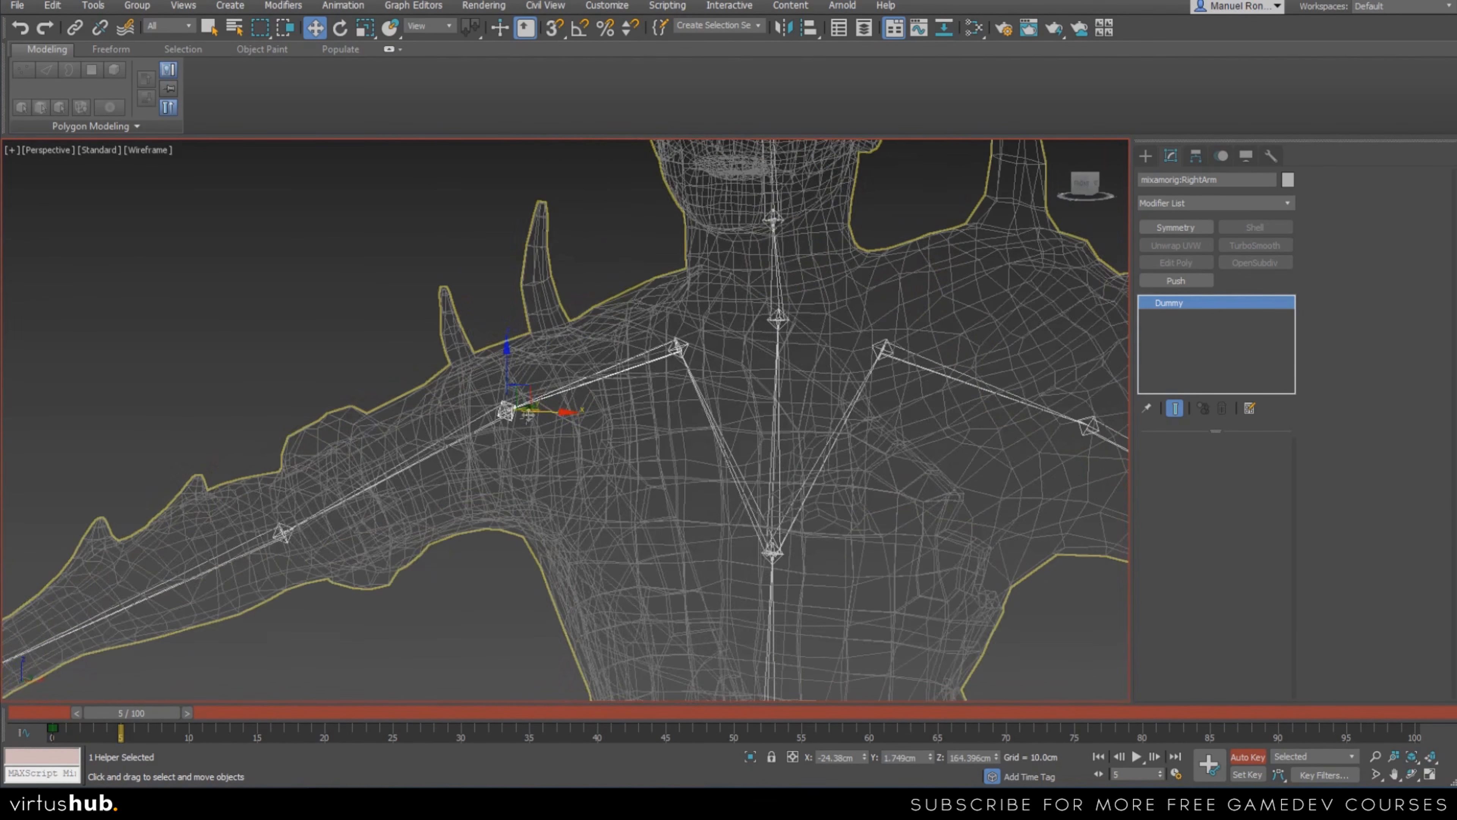
key("e")
scroll(543, 465, "down", 6)
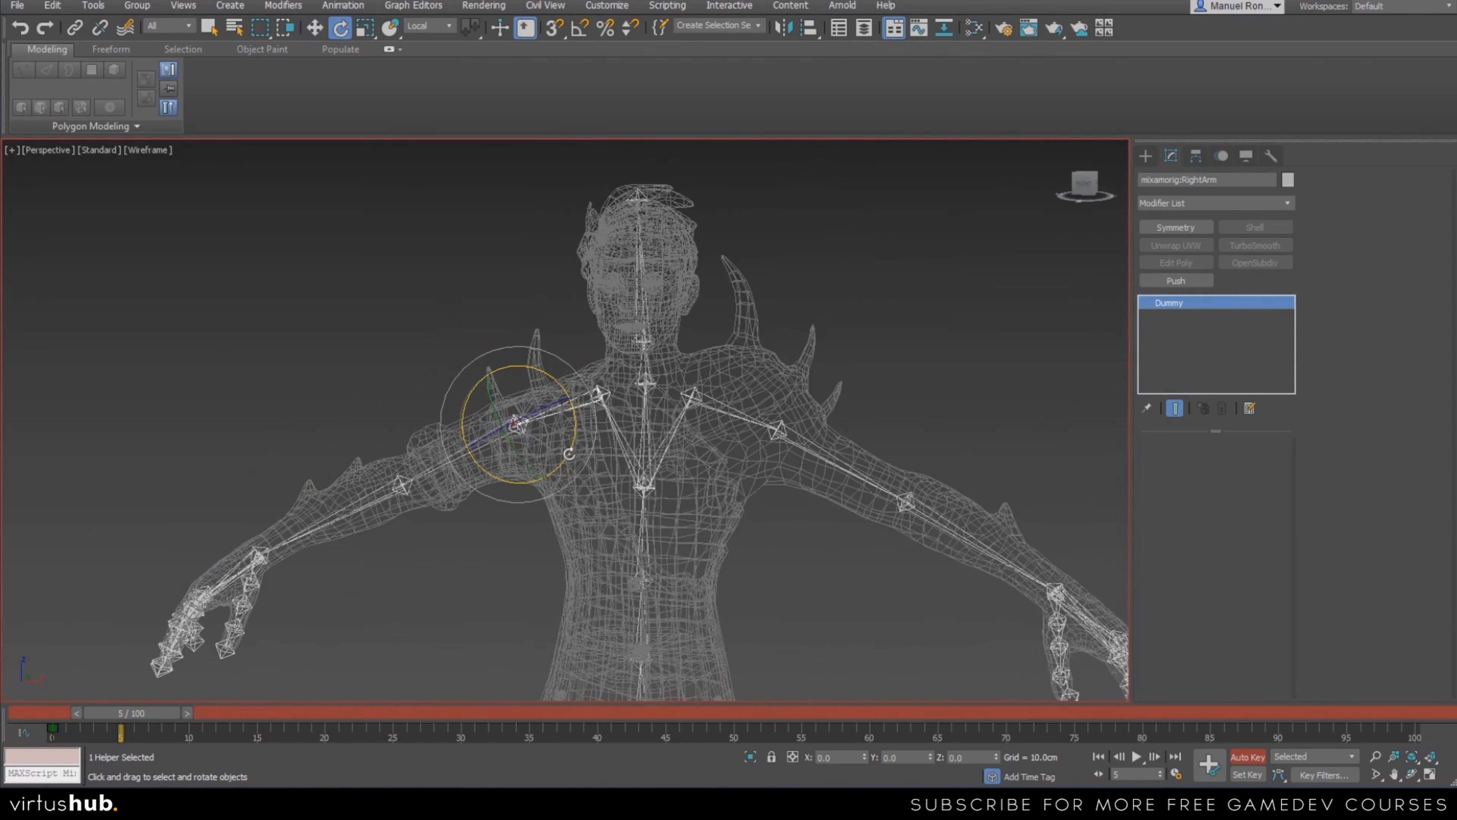
left_click_drag(569, 453, 575, 354)
middle_click_drag(529, 489, 586, 449, "alt")
scroll(586, 459, "down", 3)
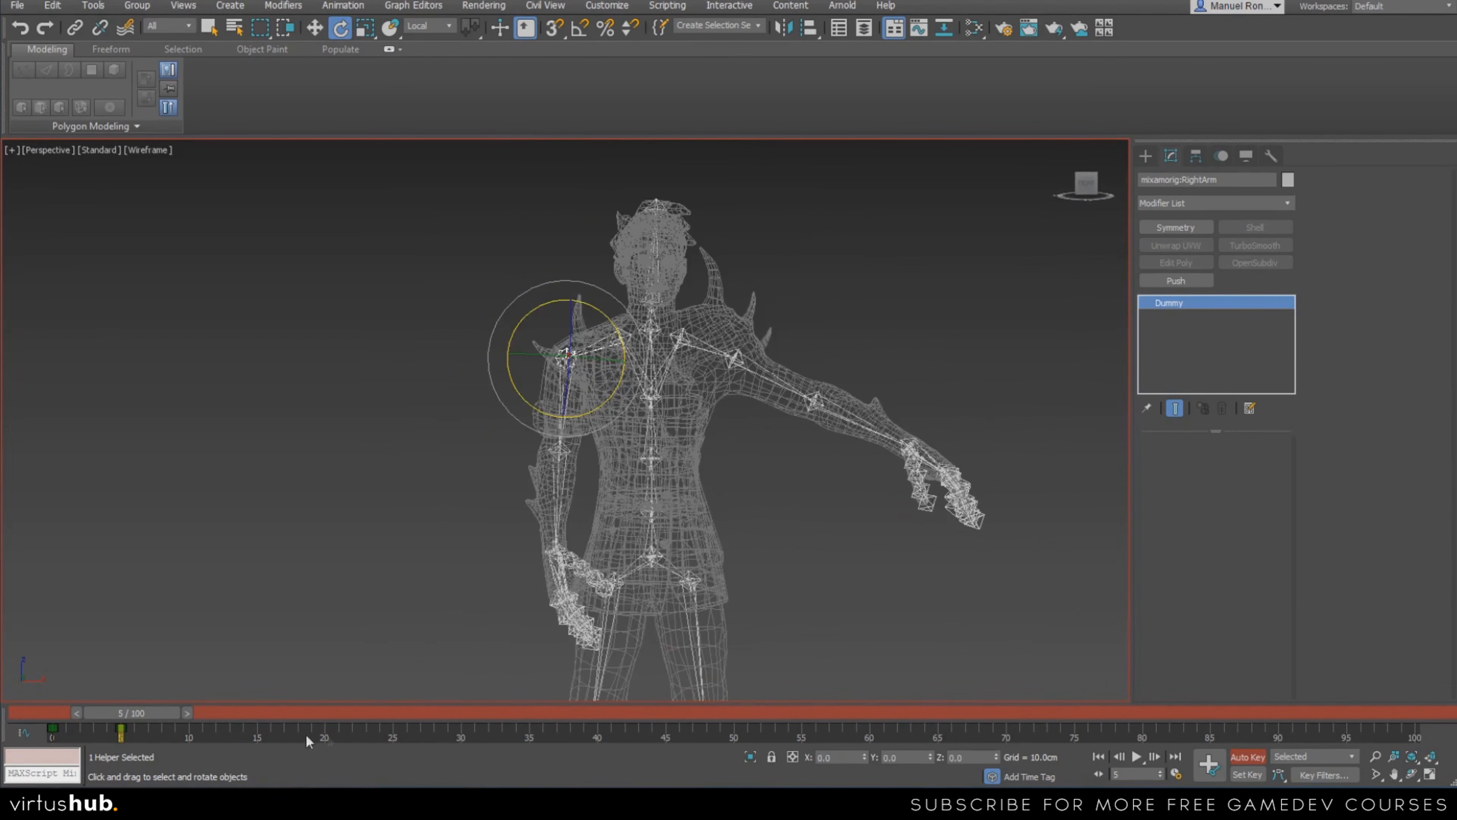
Scrub the animation to frame 4 and display the character shaded with edged faces
mouse_move(150, 713)
left_mouse_down()
mouse_move(95, 713)
mouse_move(157, 721)
mouse_move(98, 725)
mouse_move(139, 724)
left_mouse_up()
key("e")
middle_click_drag(280, 600, 347, 655)
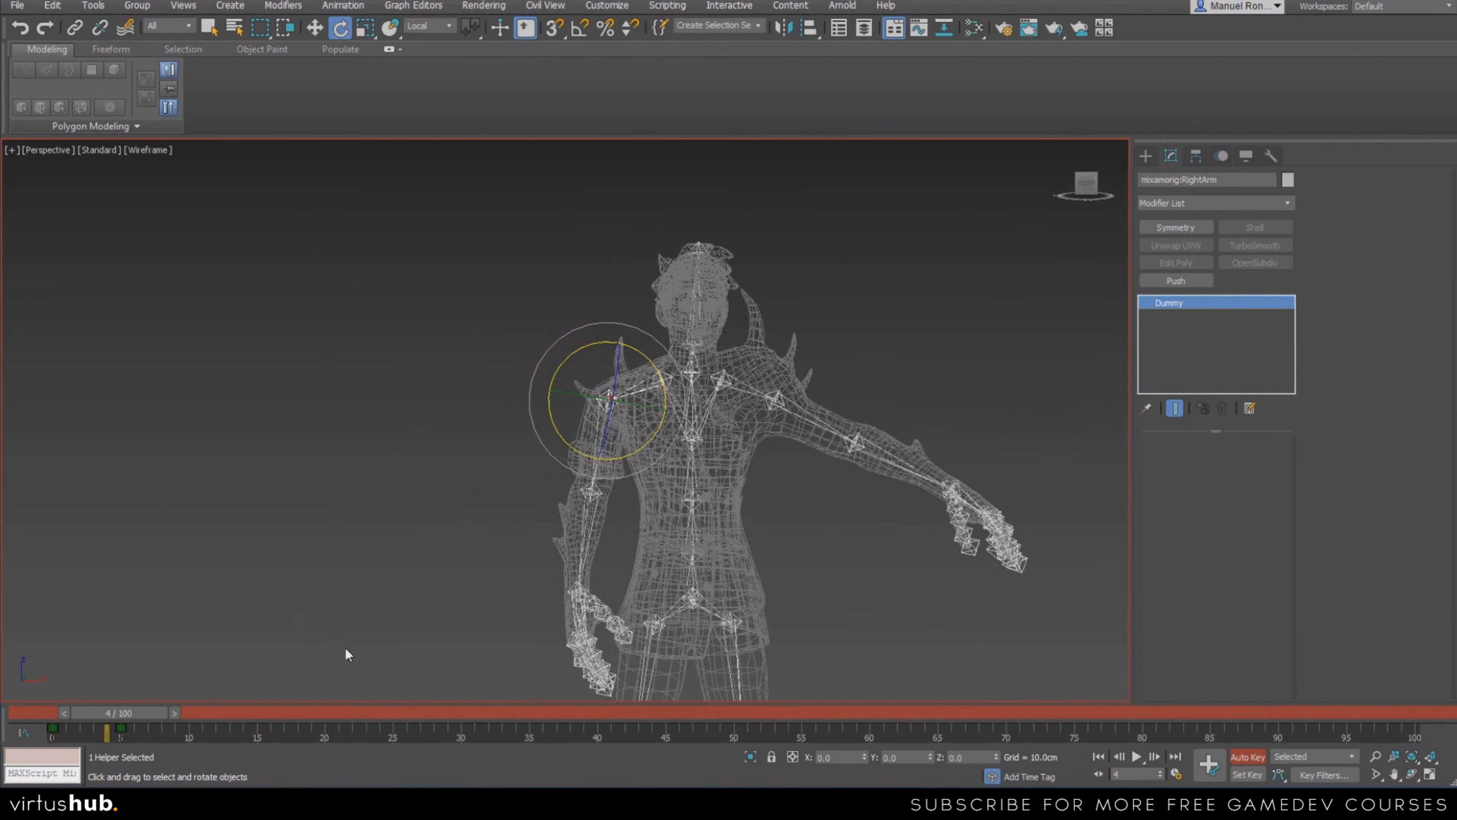
key("F3")
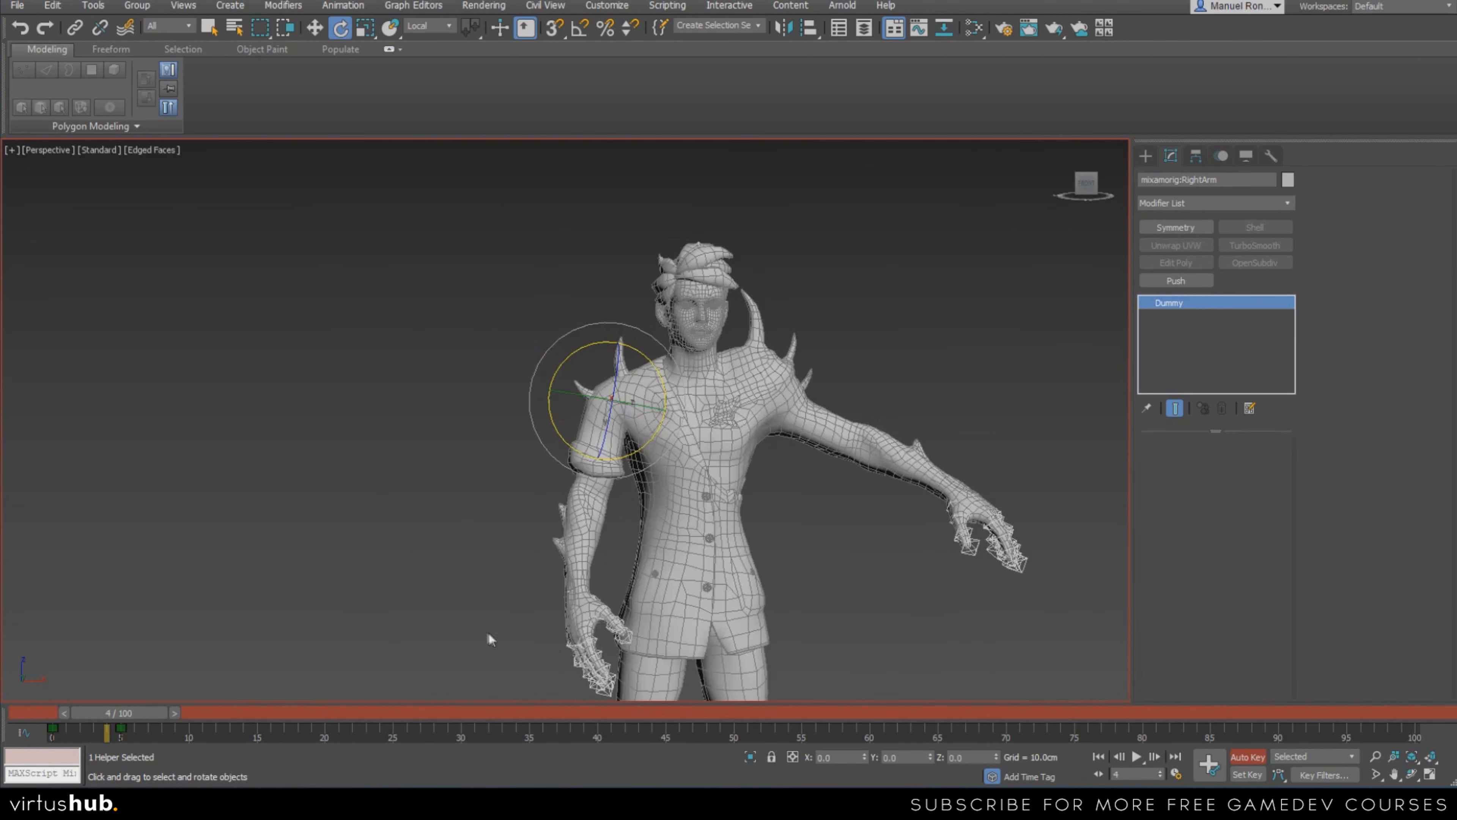
Select the character mesh, return the animation to frame 0 and display the viewport in wireframe
scroll(635, 373, "up", 4)
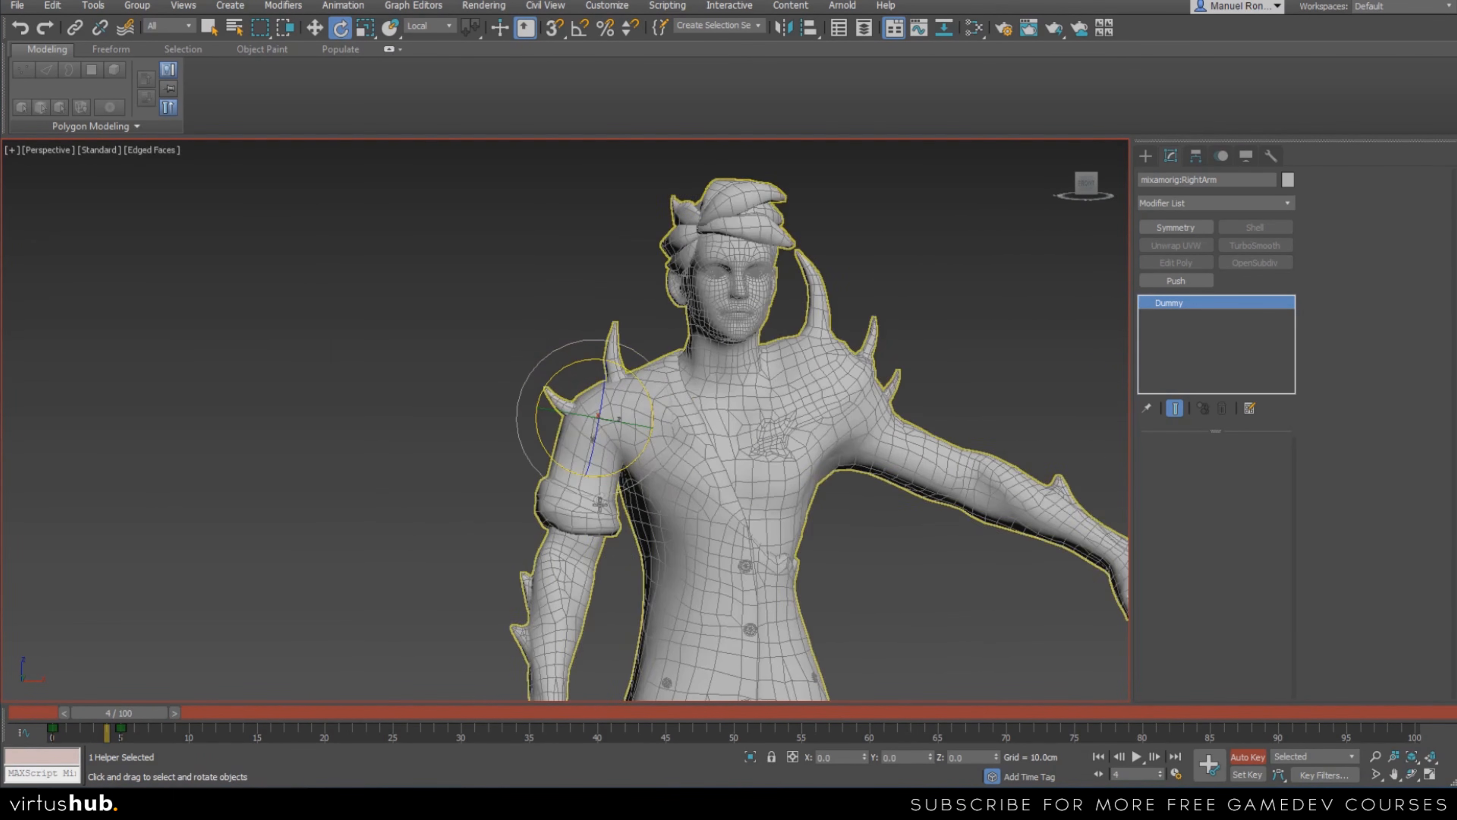
left_click(700, 487)
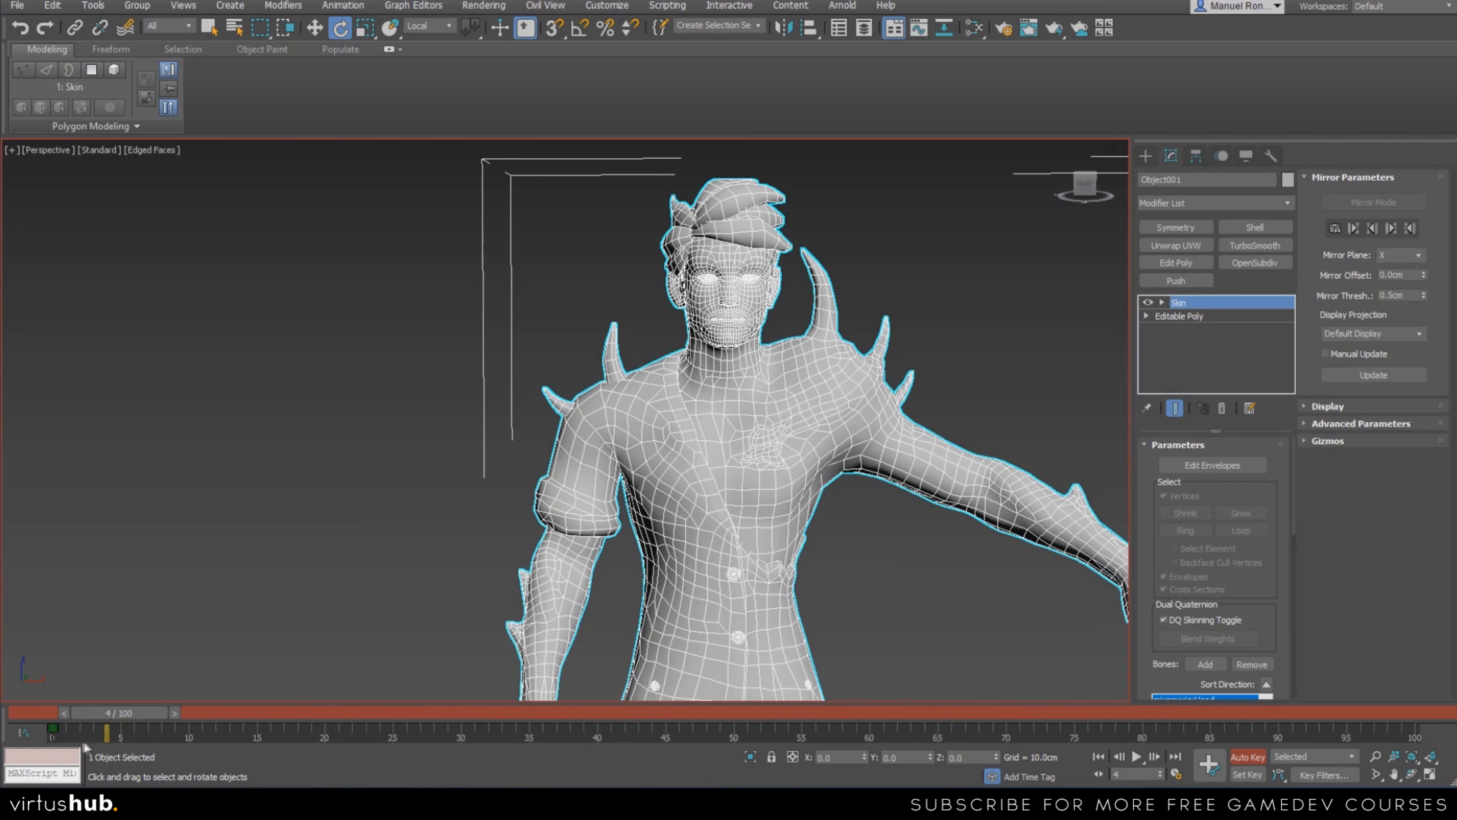
left_click_drag(142, 712, 56, 693)
key("e")
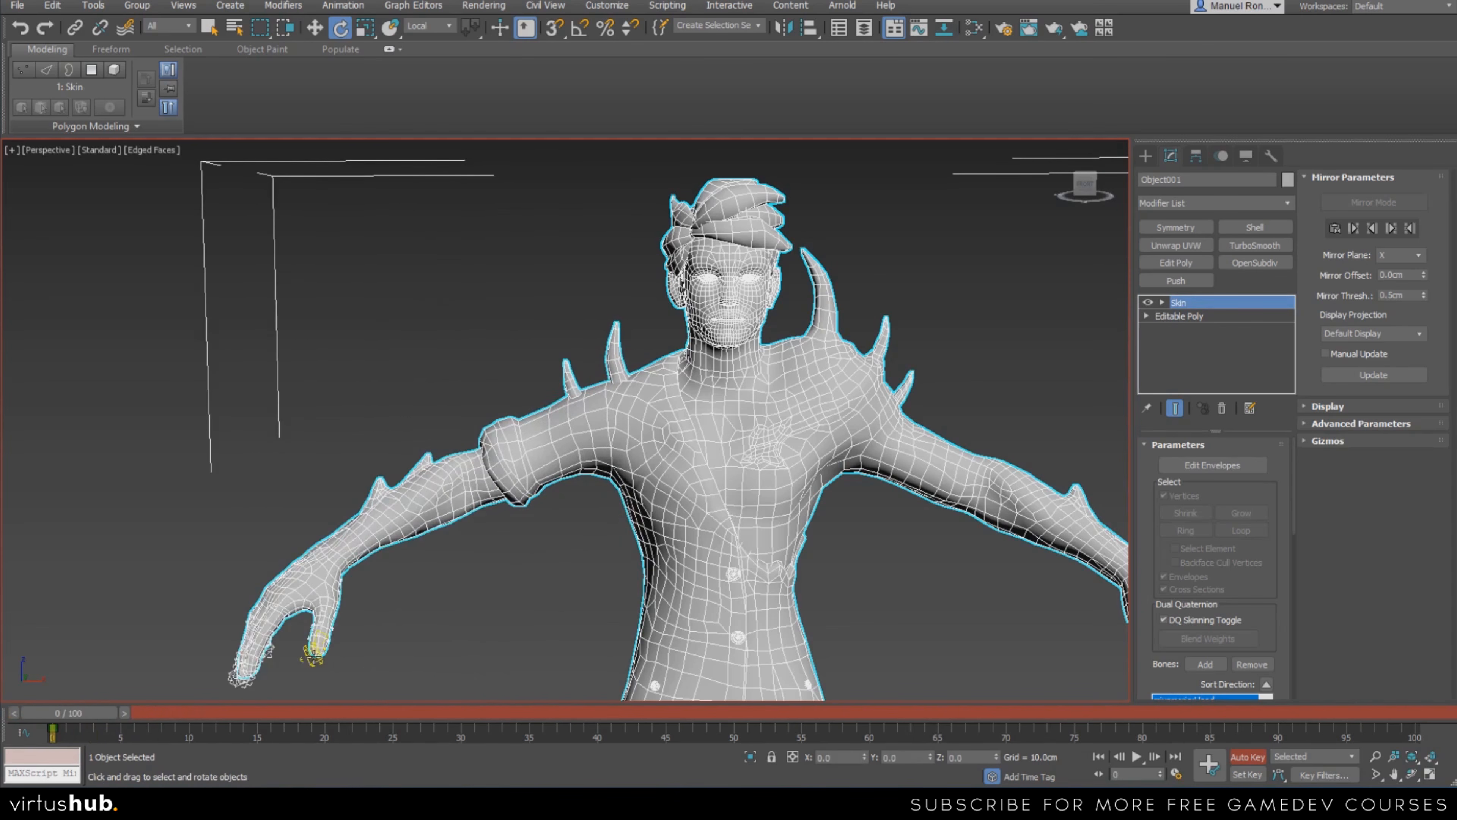
key("F3")
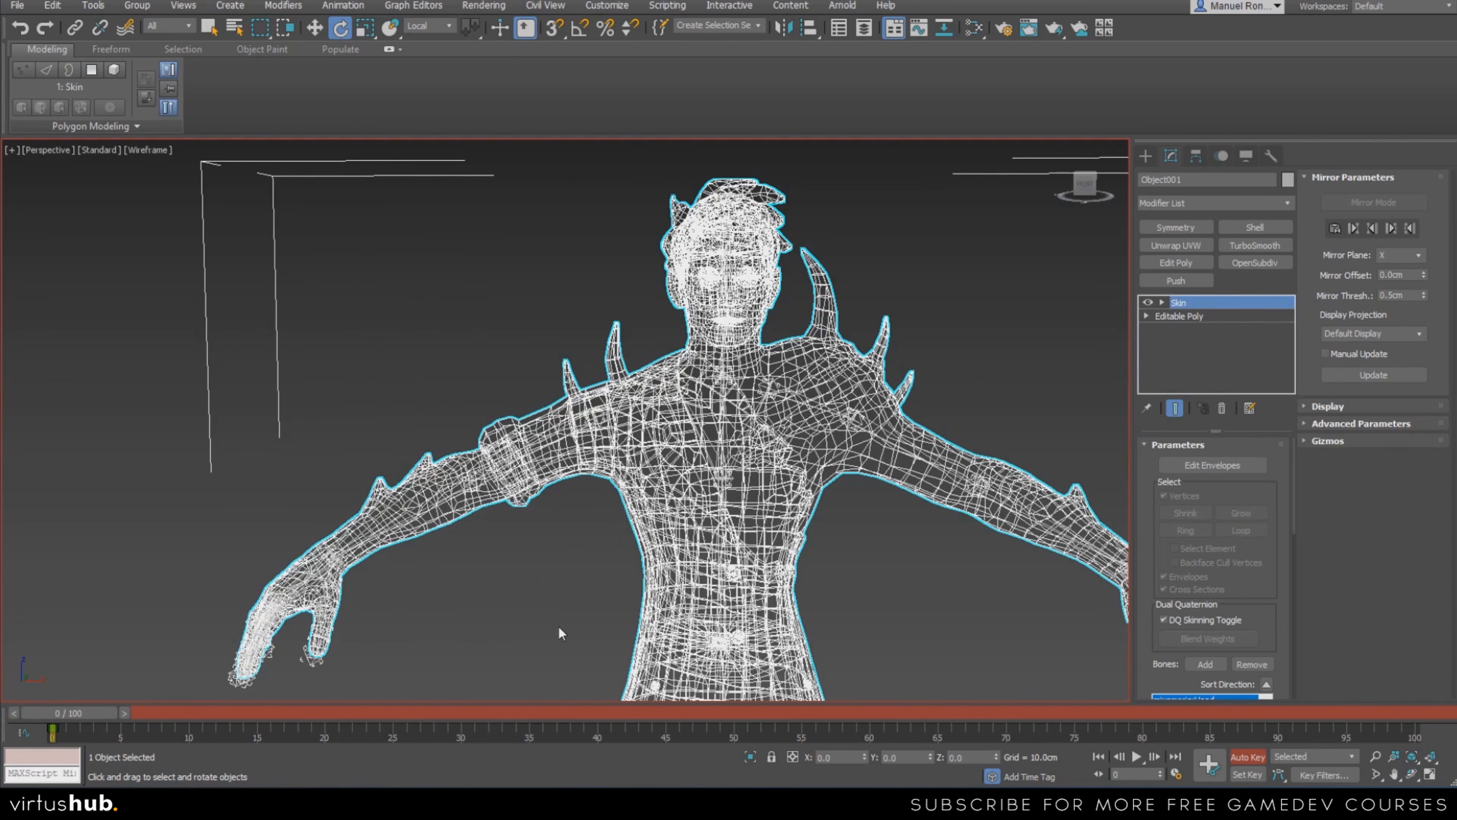
Select the mixamorig:RightArm bone and delete its animation key at frame 5
scroll(553, 457, "up", 6)
left_click(568, 438)
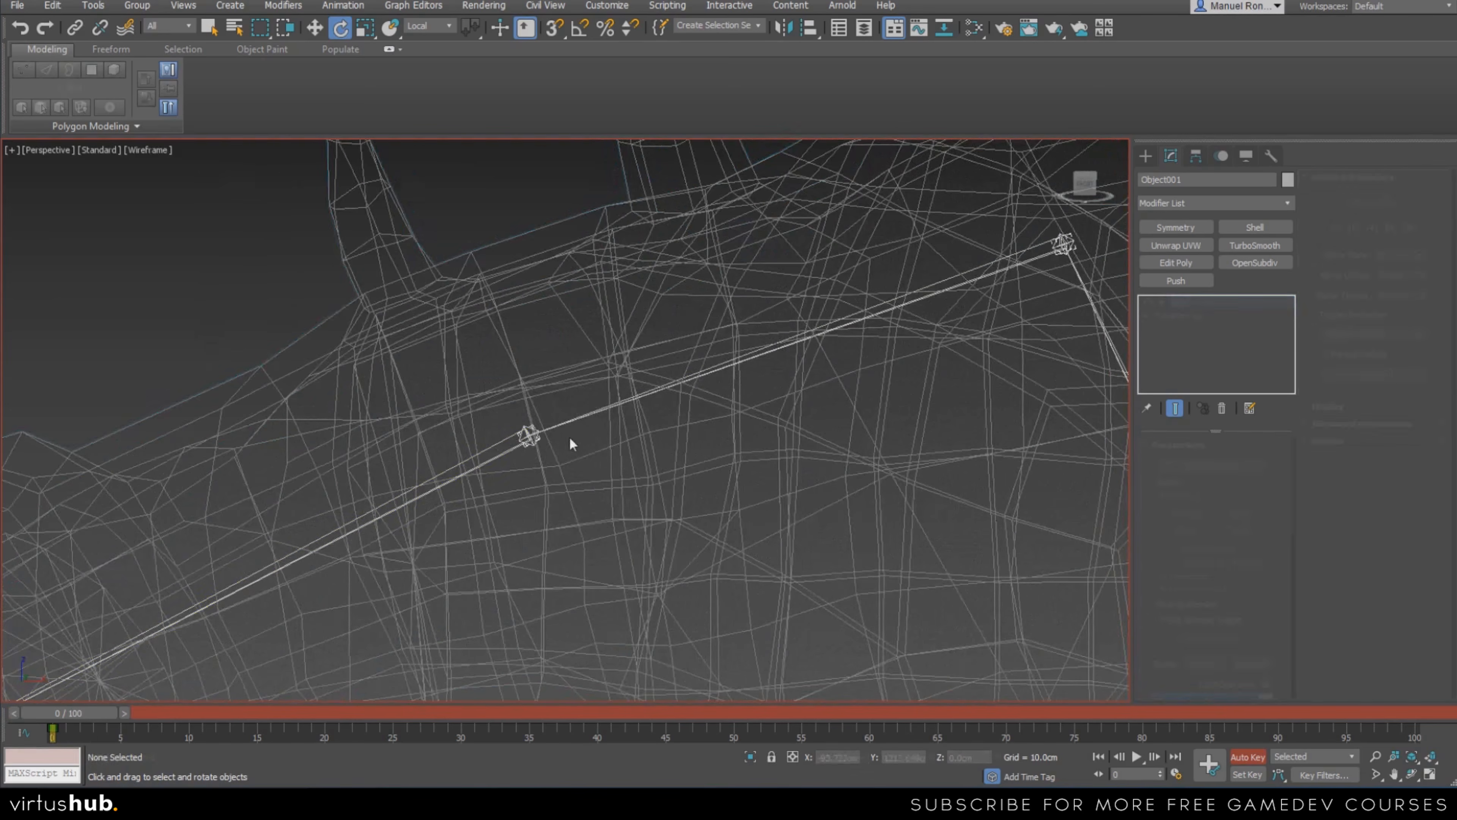
left_click(121, 728)
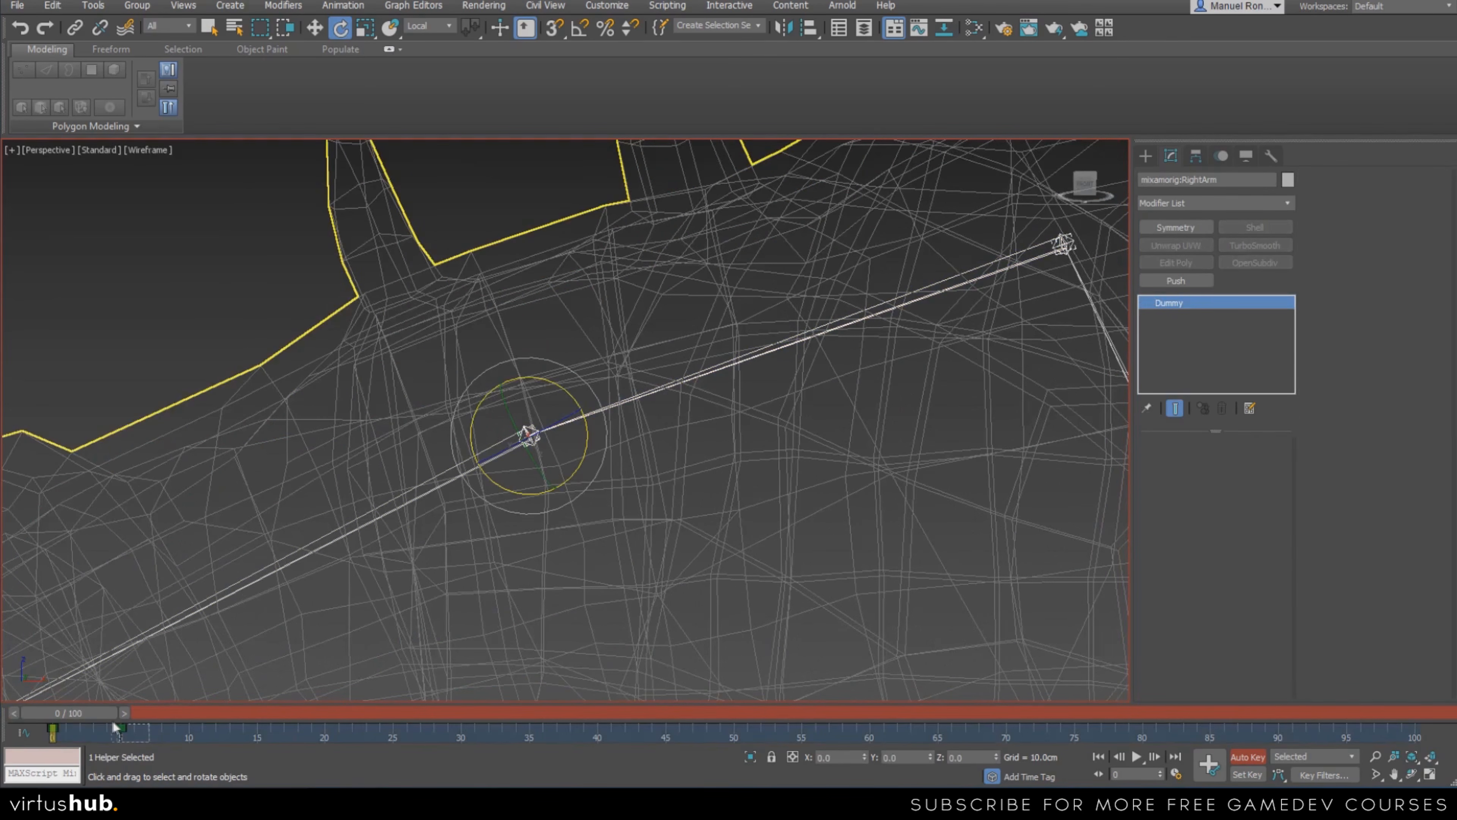
key("Delete")
Select the mixamorig:LeftArm bone at the shoulder with the large spike
scroll(540, 508, "down", 6)
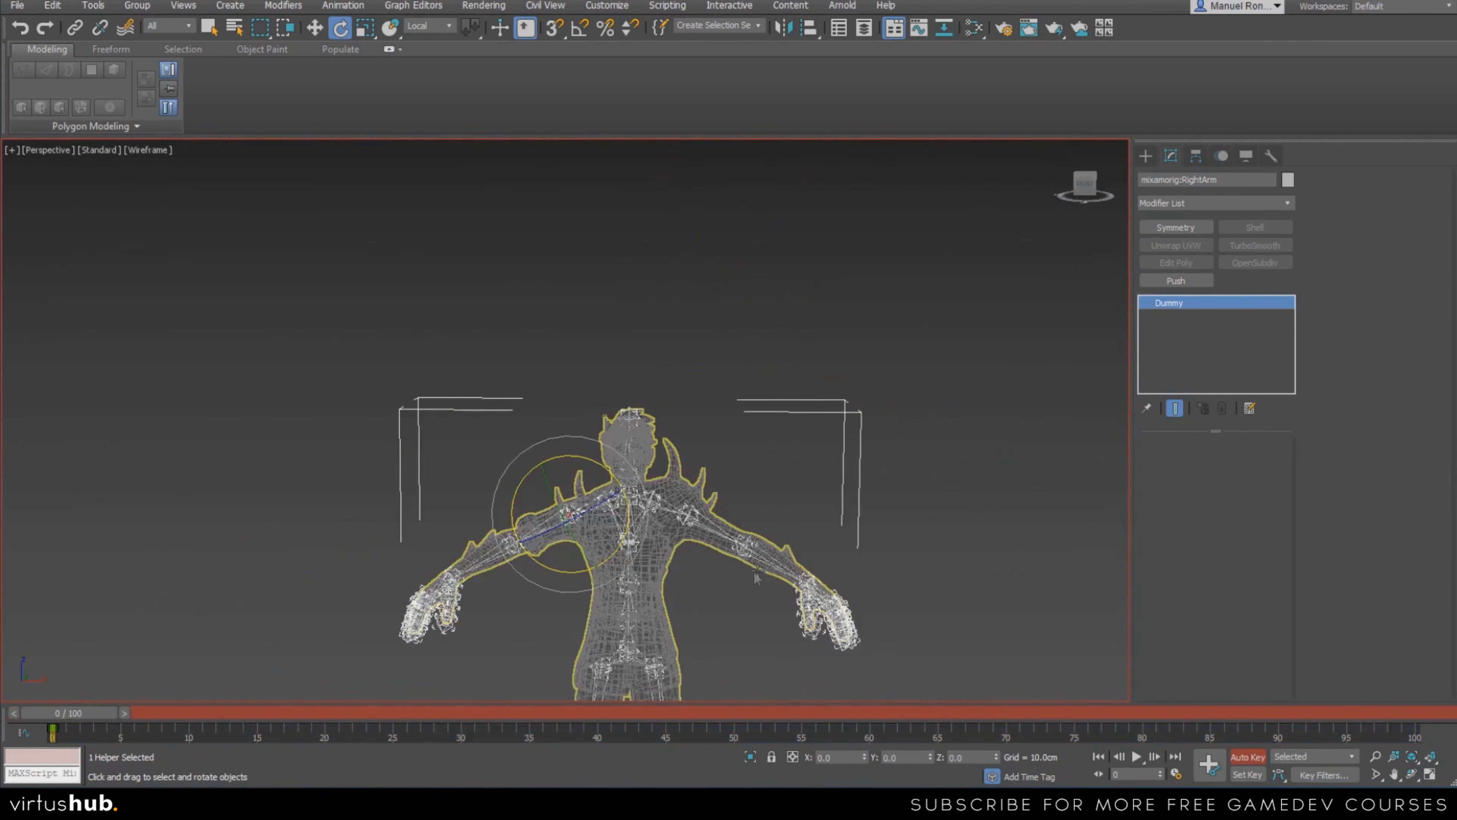
scroll(742, 577, "up", 10)
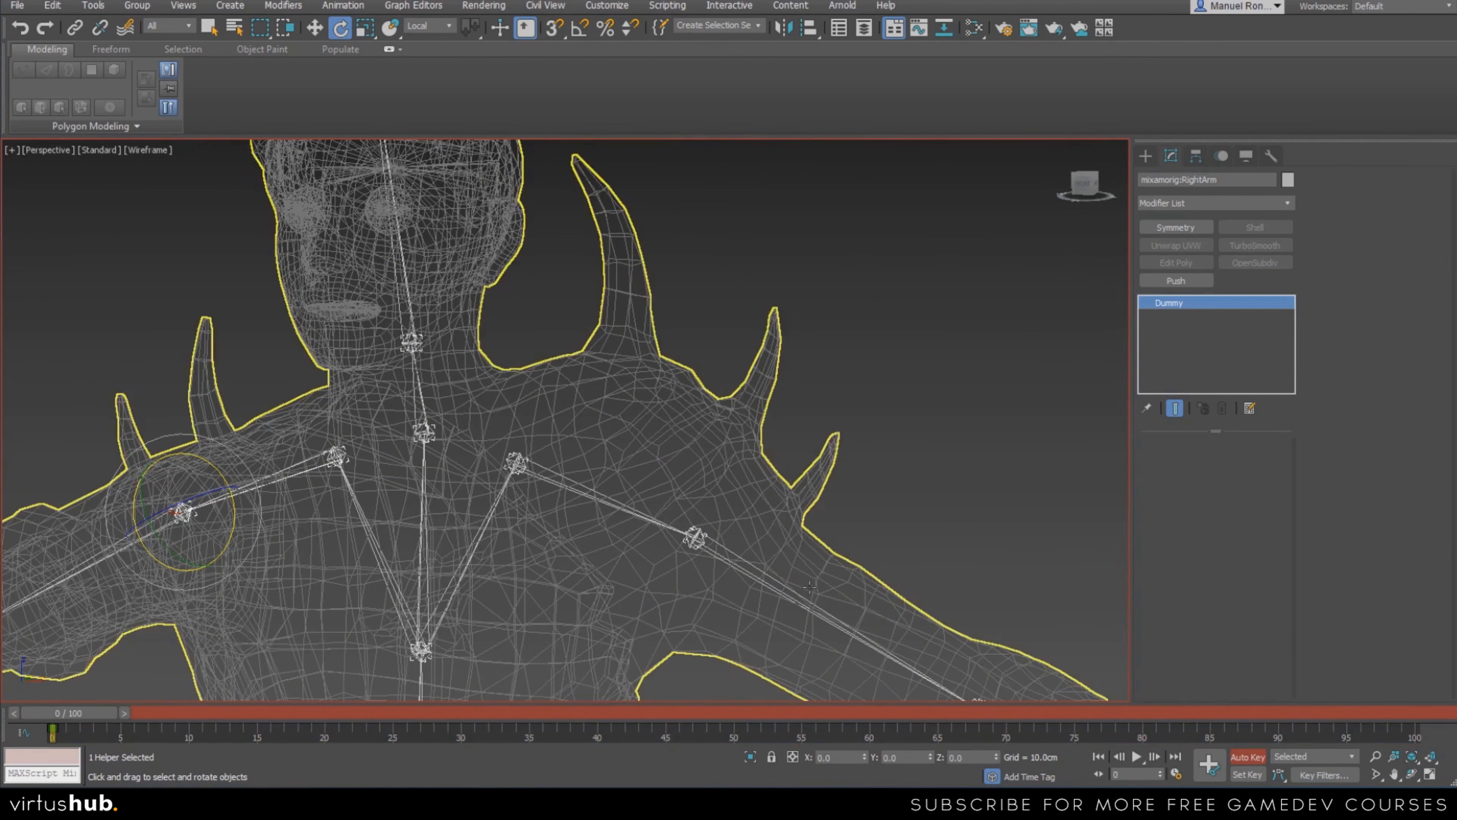
scroll(734, 447, "down", 8)
scroll(731, 488, "up", 8)
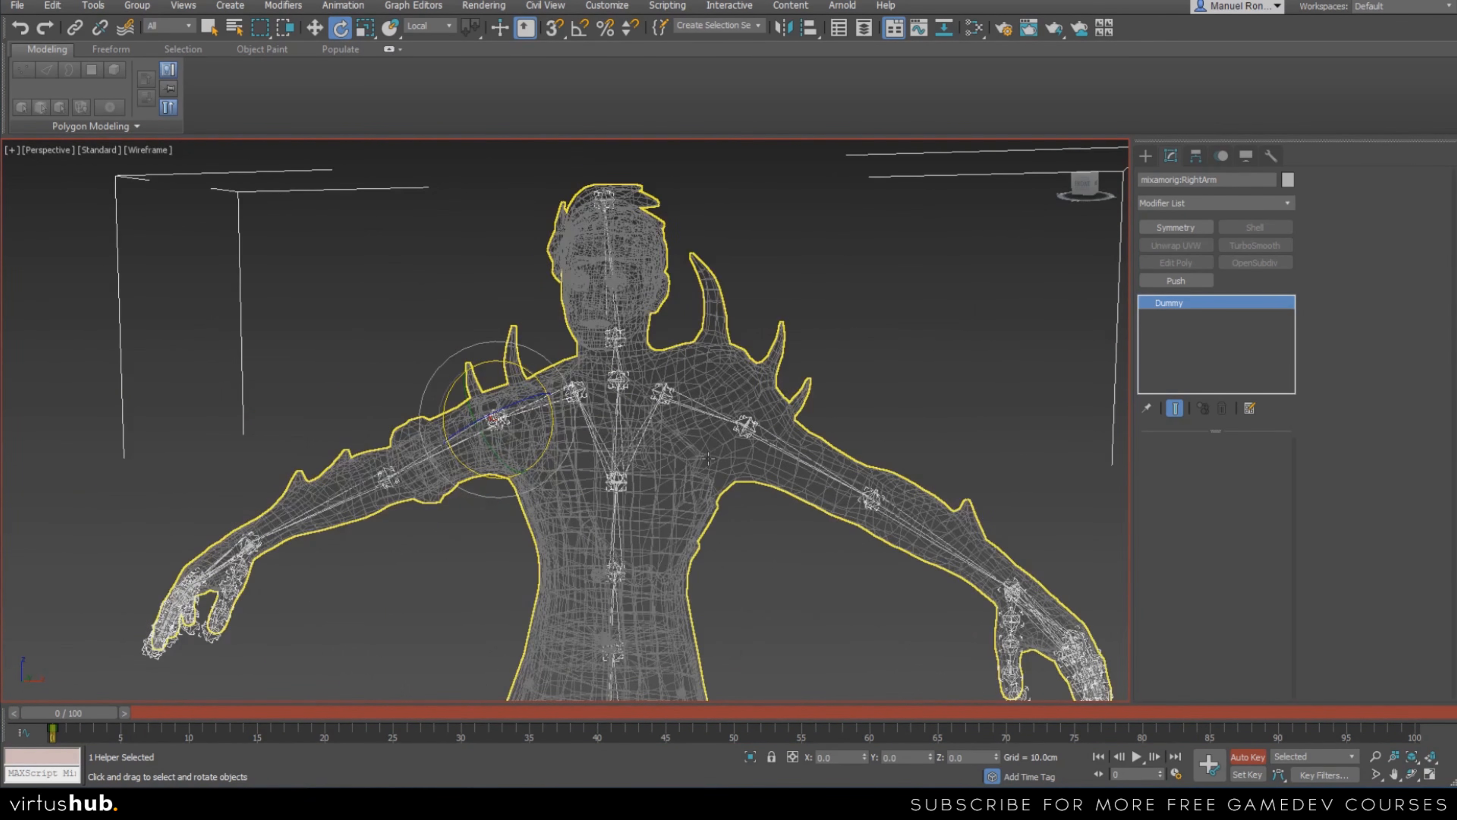
left_click(743, 478)
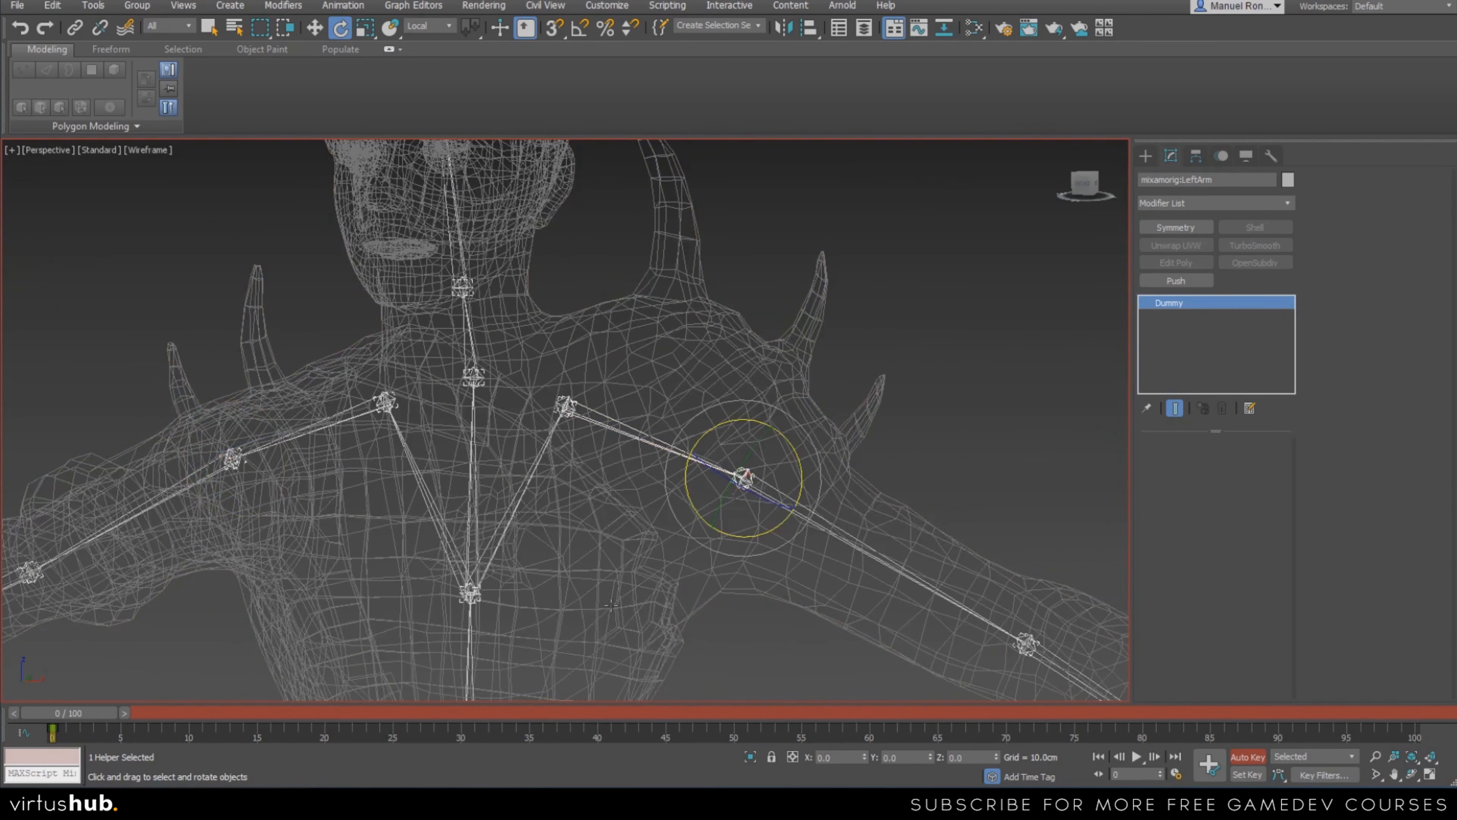
At frame 5, rotate the left arm bone downward so the arm hangs beside the body
scroll(657, 362, "down", 6)
left_click_drag(101, 718, 160, 724)
key("e")
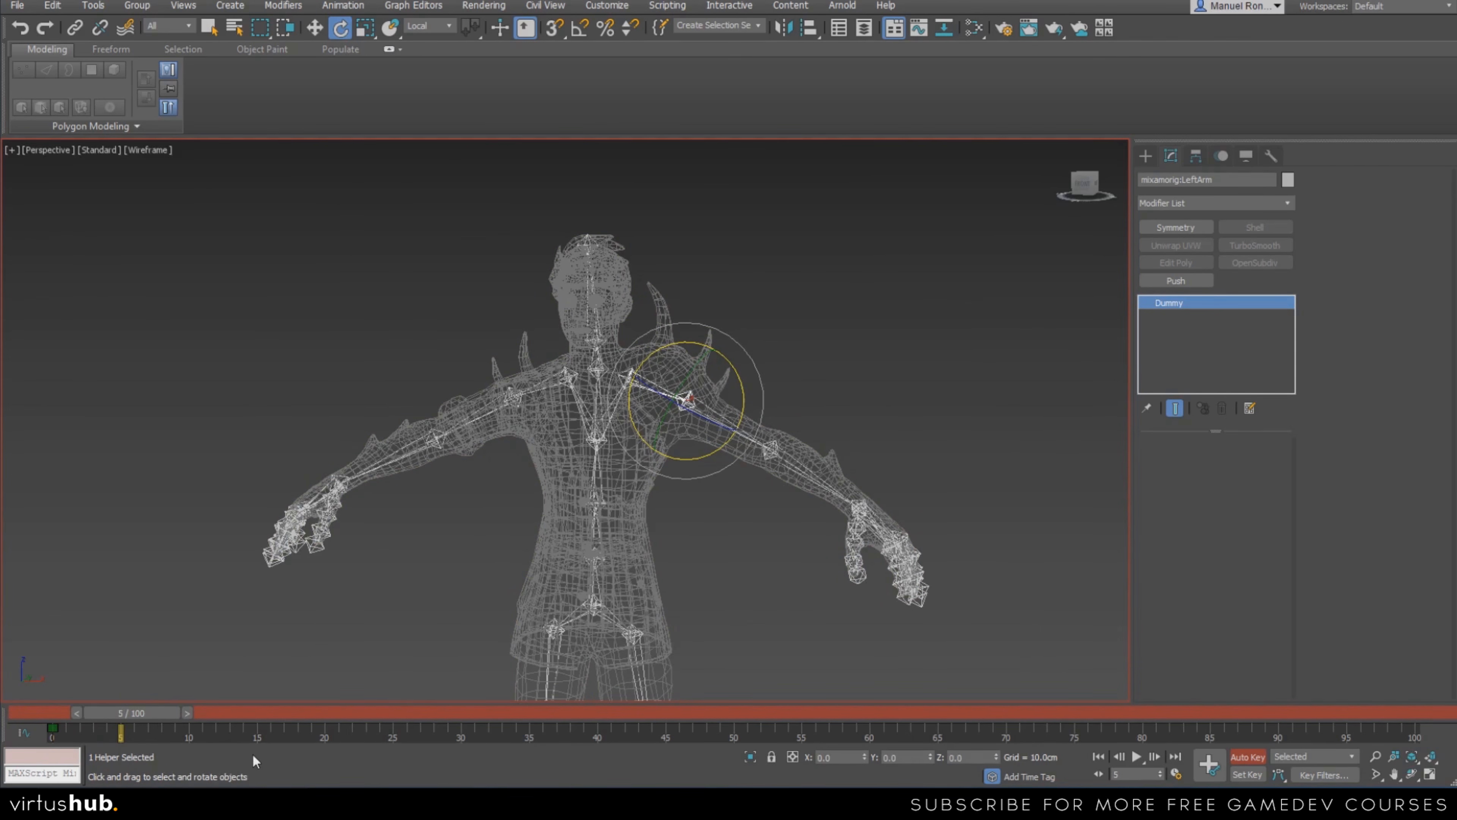
scroll(707, 429, "up", 3)
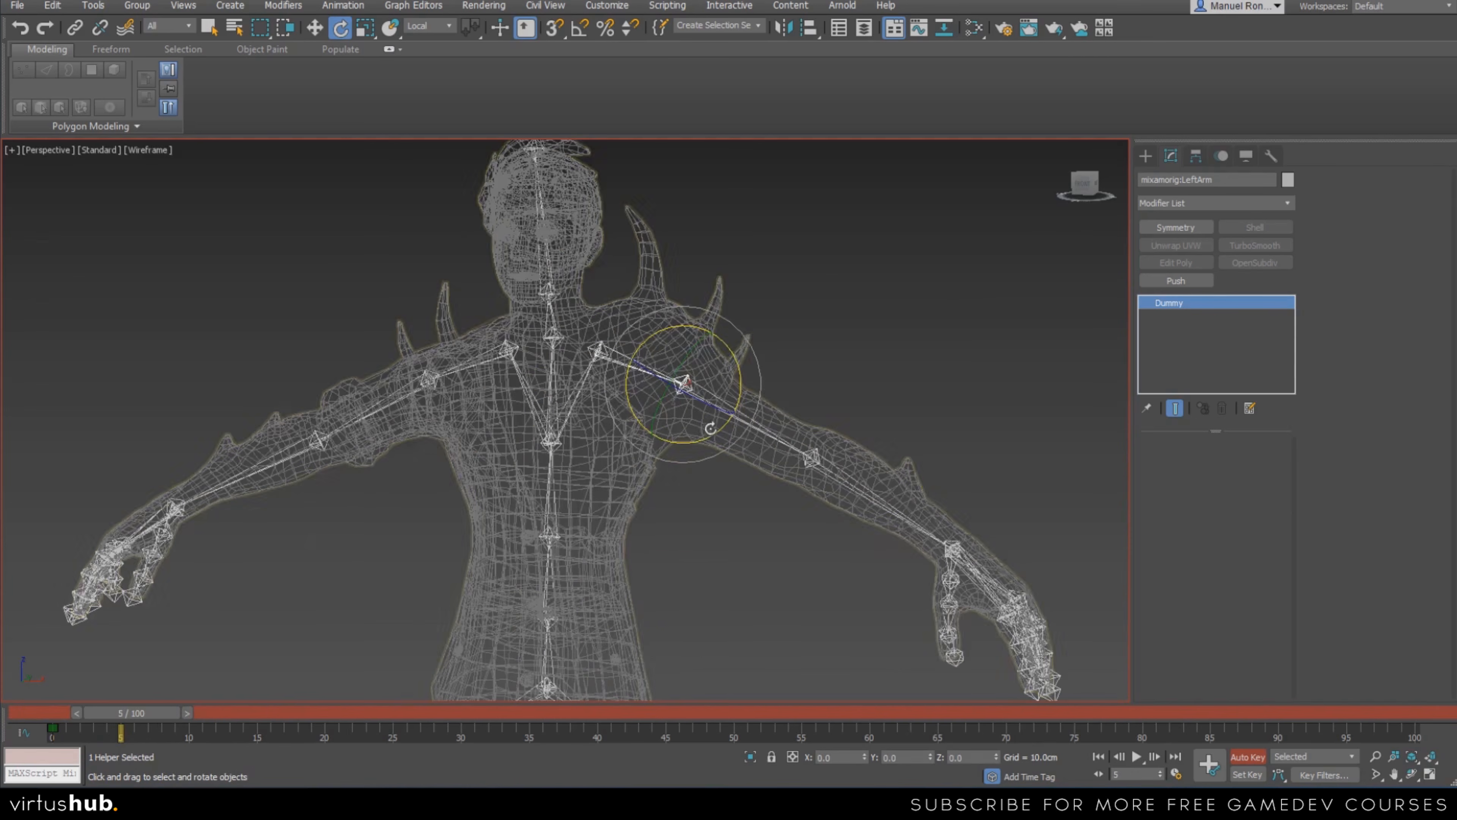
left_click_drag(707, 429, 695, 523)
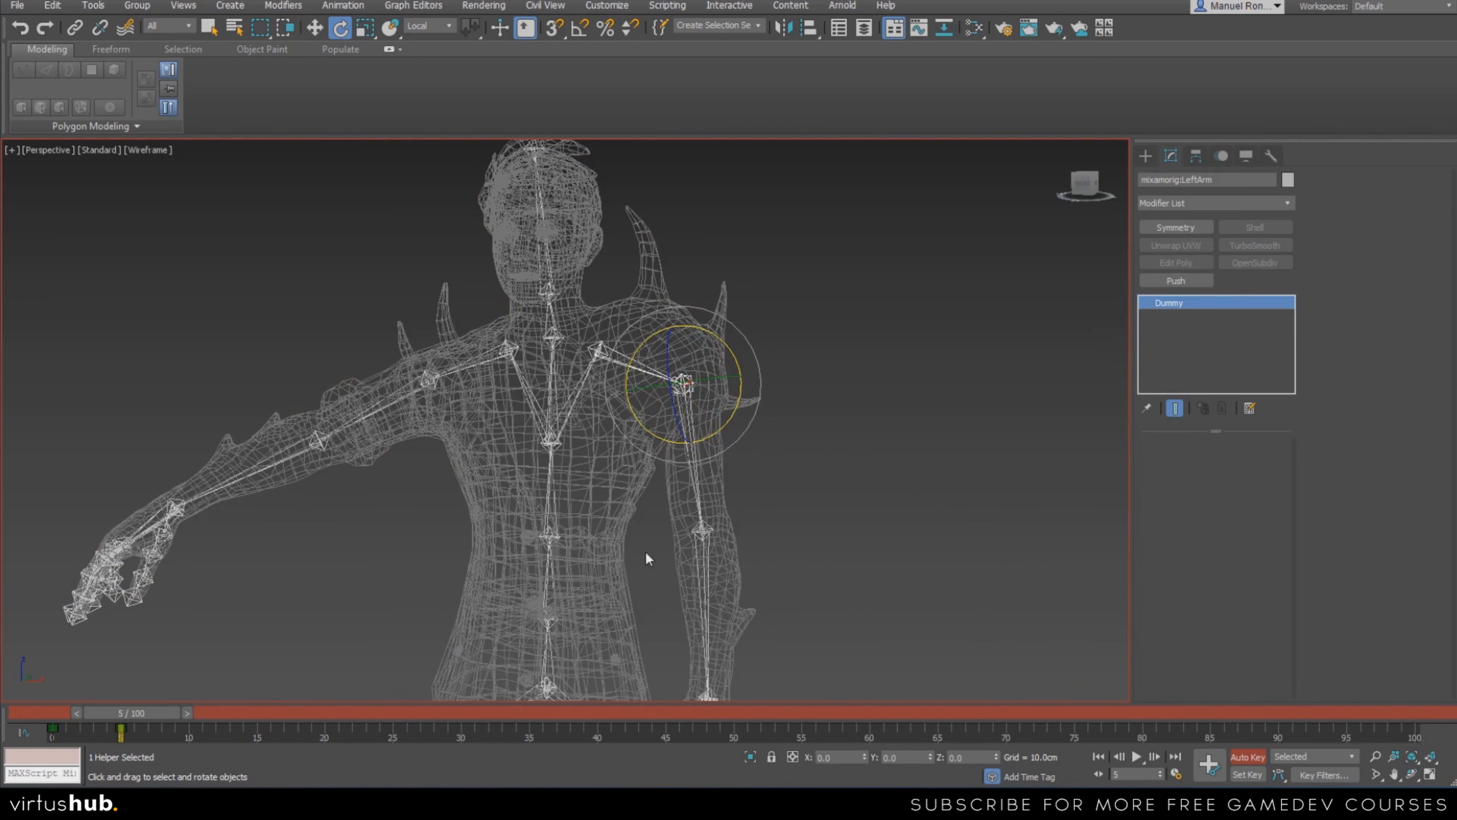
scroll(673, 438, "up", 5)
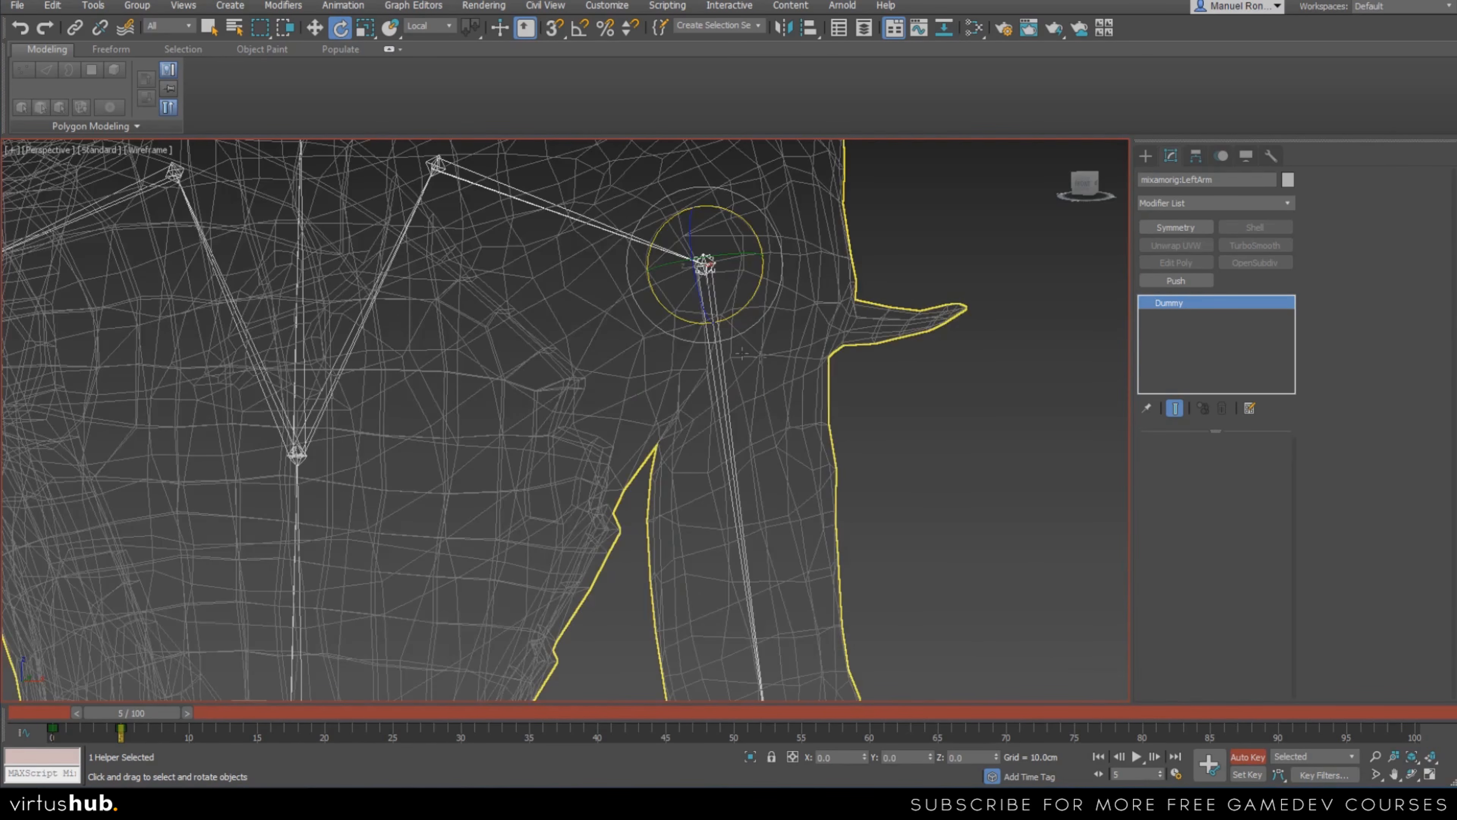
scroll(688, 396, "down", 5)
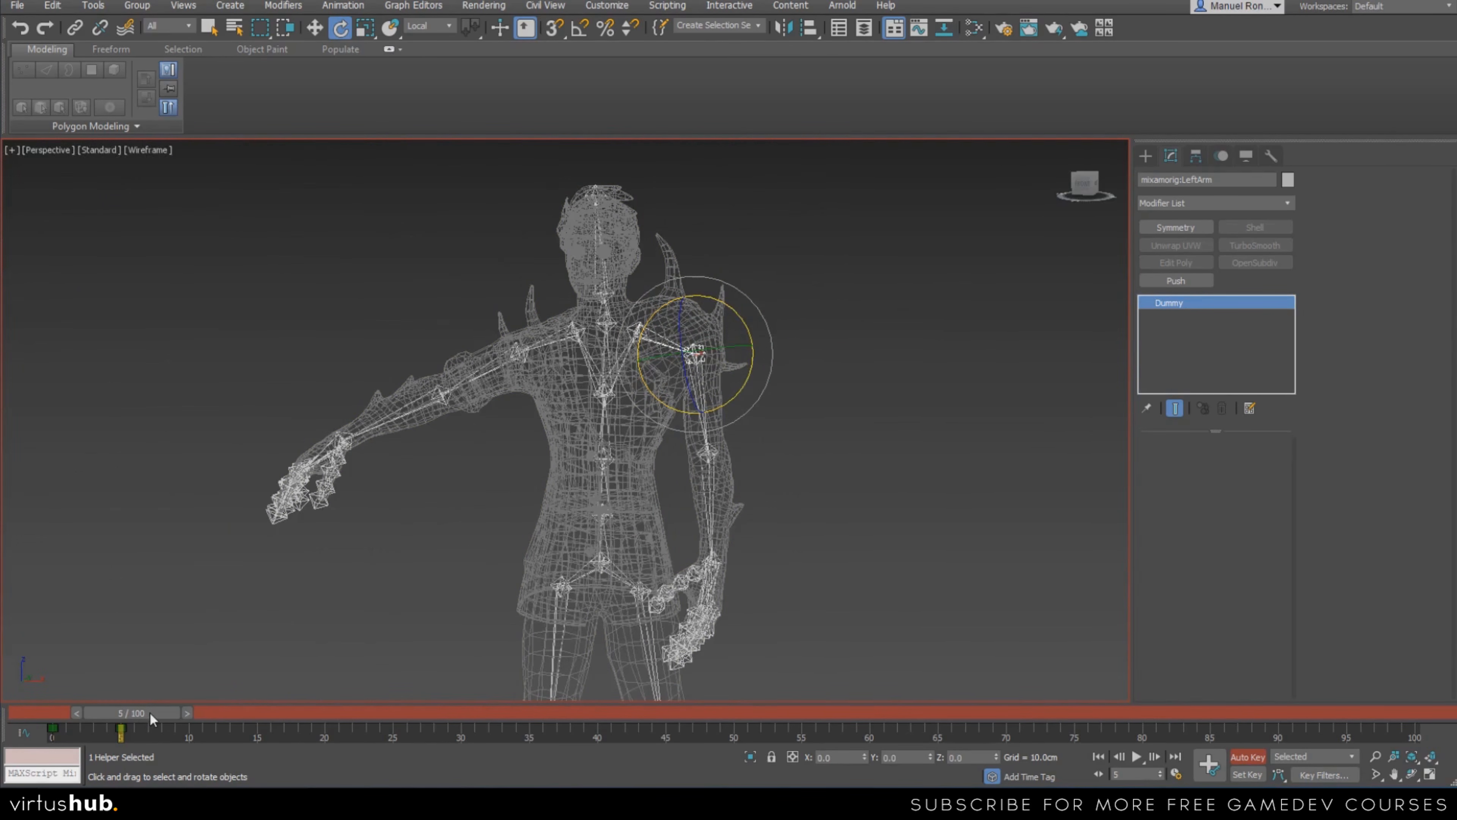
At frame 10, rotate the left arm bone so the forearm swings across the front of the body
left_click_drag(148, 716, 211, 717)
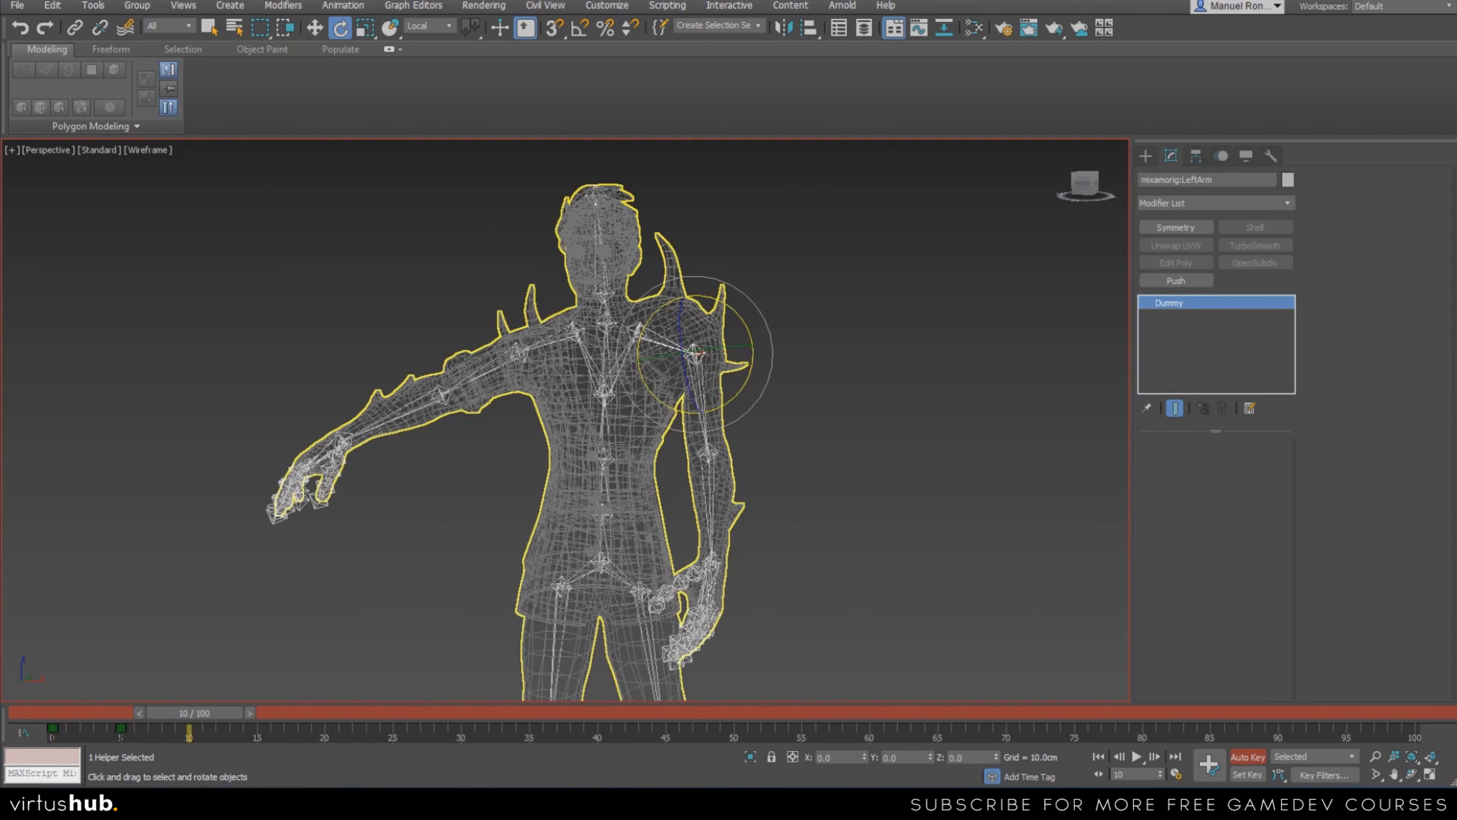
middle_click_drag(701, 525, 620, 559, "alt")
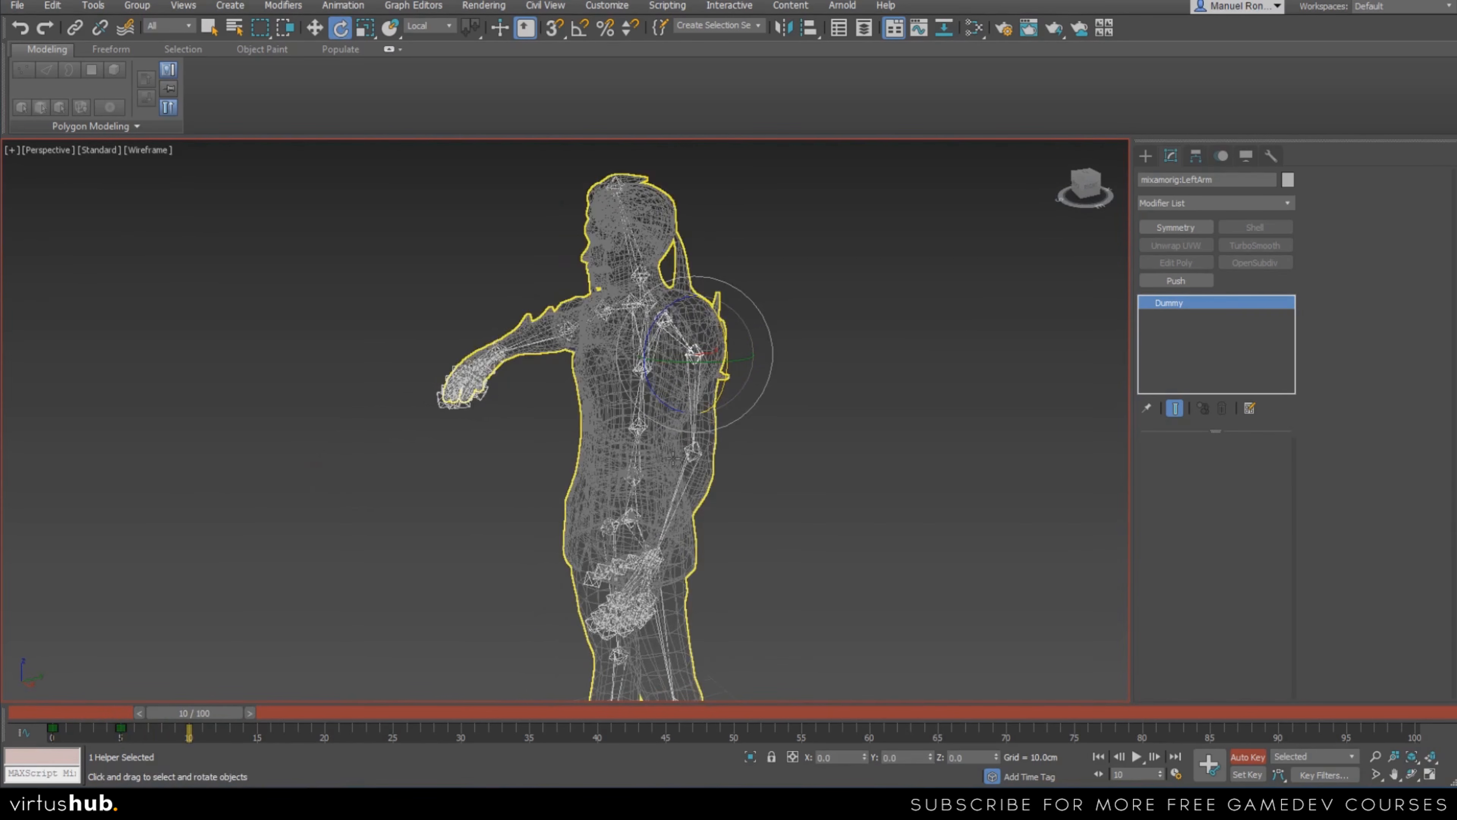
left_click_drag(665, 403, 617, 285)
middle_click_drag(645, 373, 644, 403, "alt")
scroll(666, 368, "up", 6)
scroll(634, 358, "down", 5)
scroll(675, 355, "up", 4)
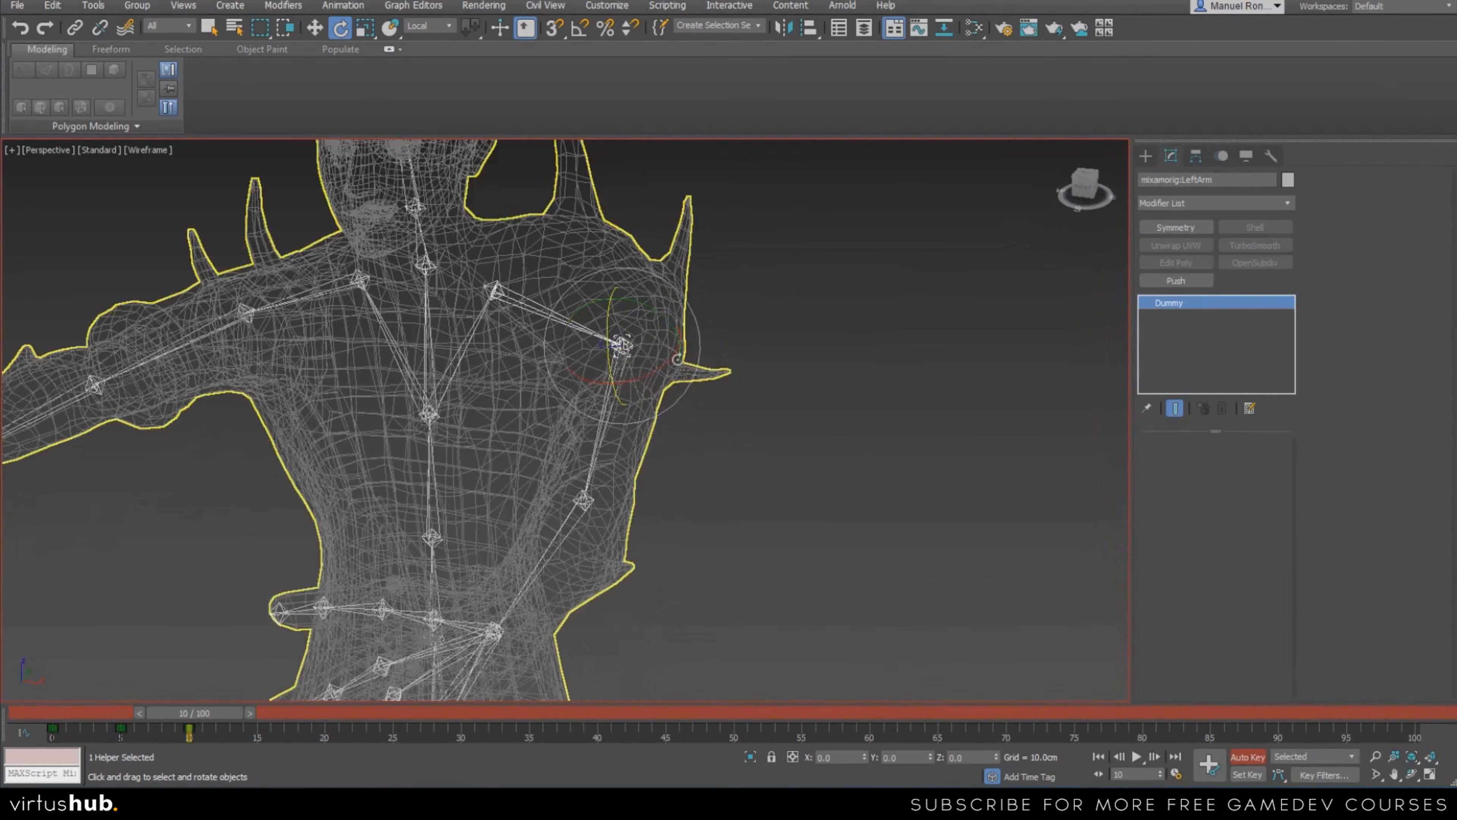
middle_click_drag(623, 393, 707, 417)
middle_click_drag(521, 361, 585, 374)
Scrub the arm animation around frame 10 and select the mixamorig:LeftShoulder bone
mouse_move(204, 721)
left_mouse_down()
mouse_move(143, 726)
mouse_move(213, 739)
mouse_move(112, 738)
mouse_move(206, 743)
left_mouse_up()
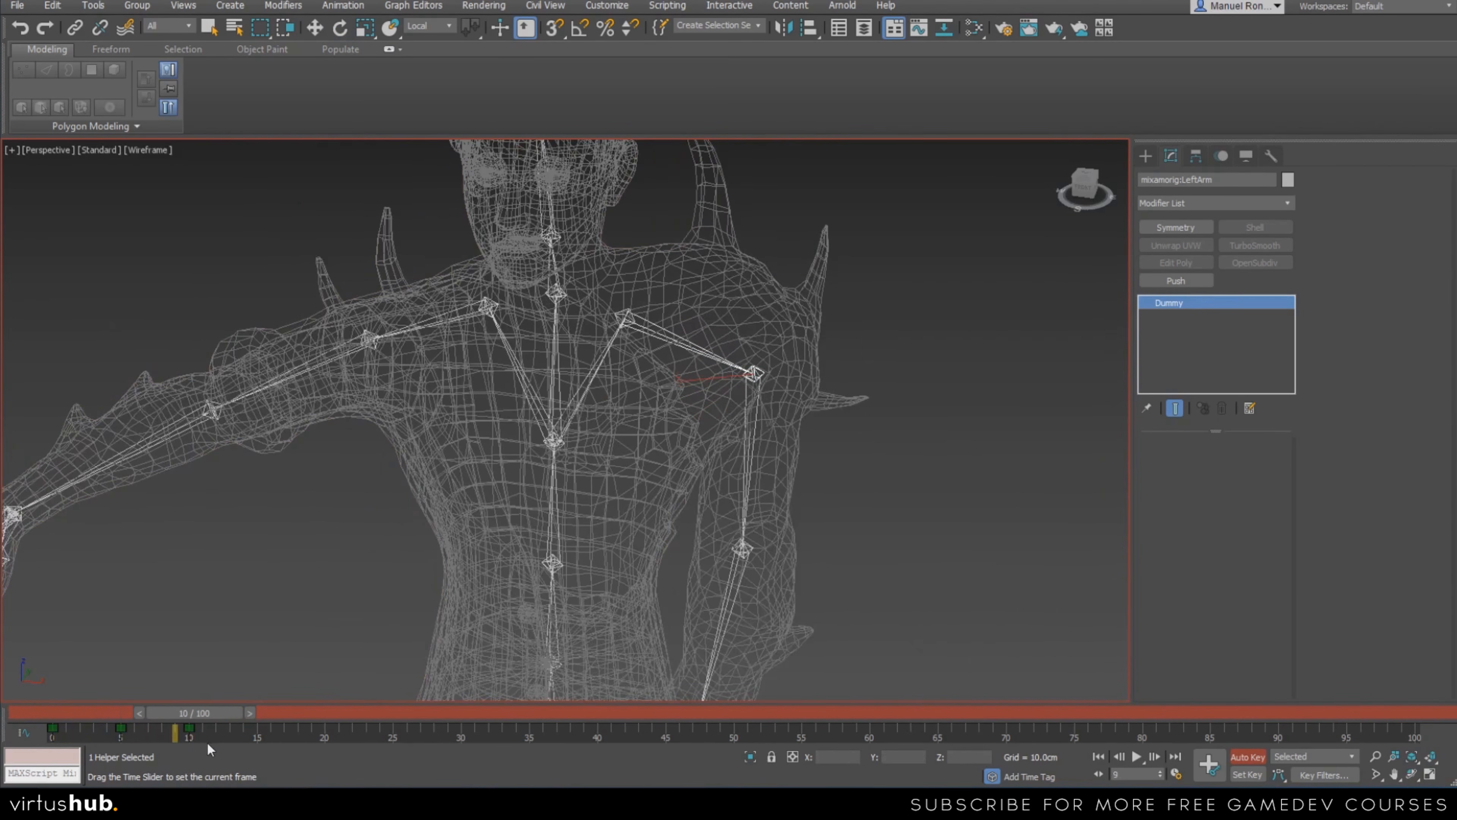
key("e")
scroll(627, 317, "up", 8)
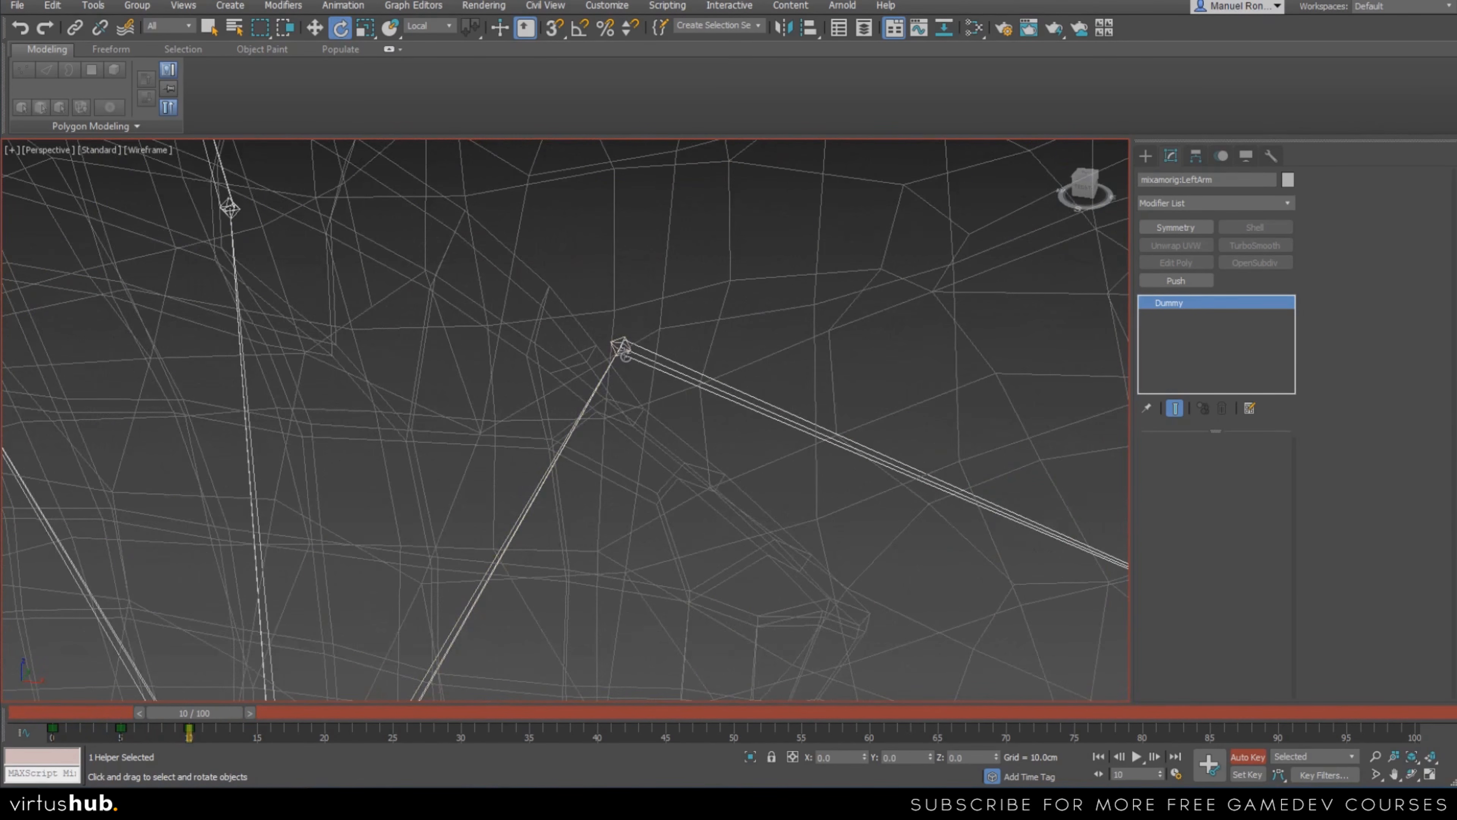
left_click(620, 346)
scroll(645, 368, "down", 6)
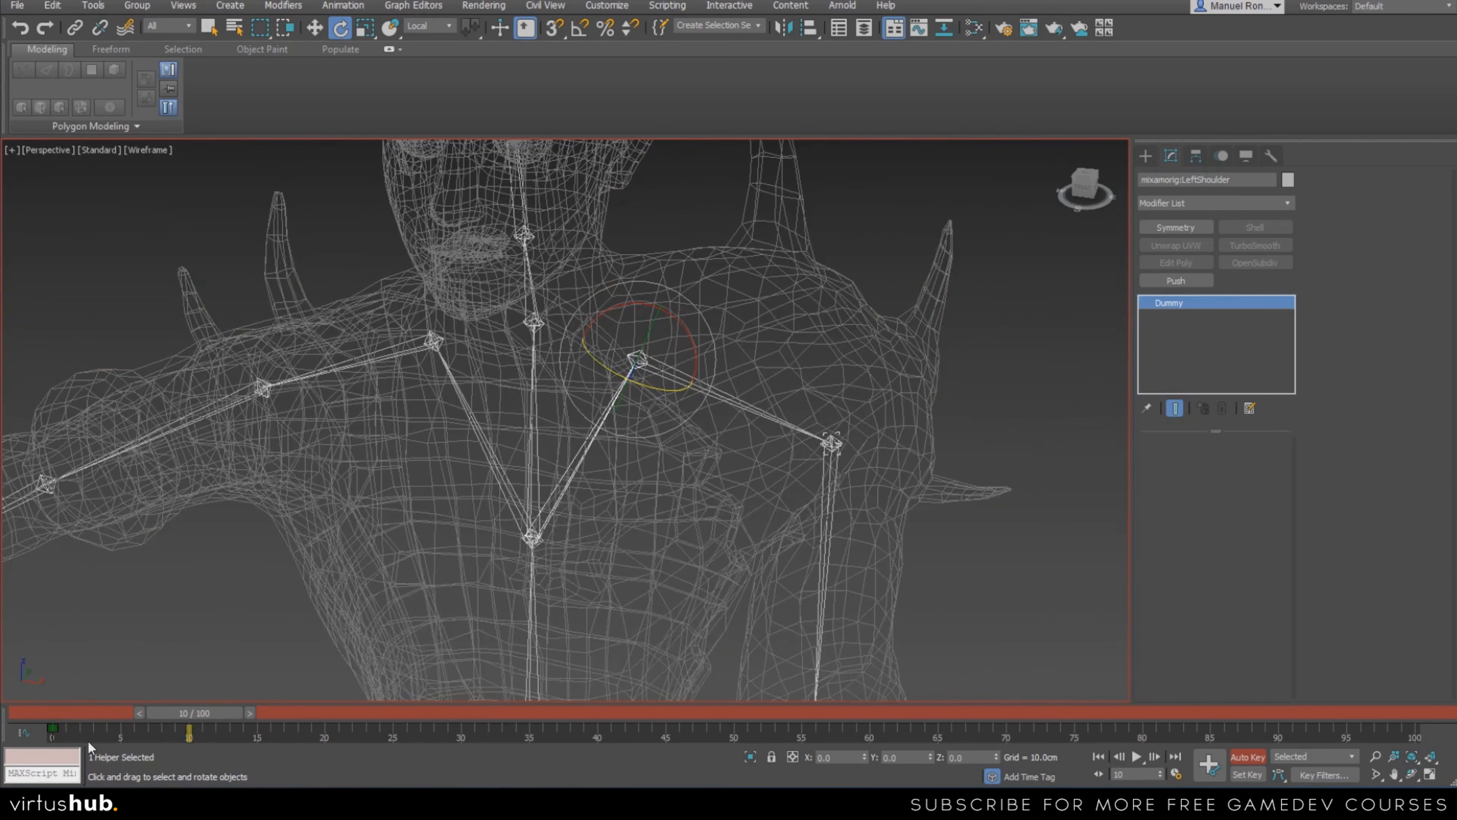
Copy the left shoulder bone's frame 0 key to frame 10, and at frame 15 rotate the shoulder forward across the chest
left_click_drag(96, 741, 46, 743)
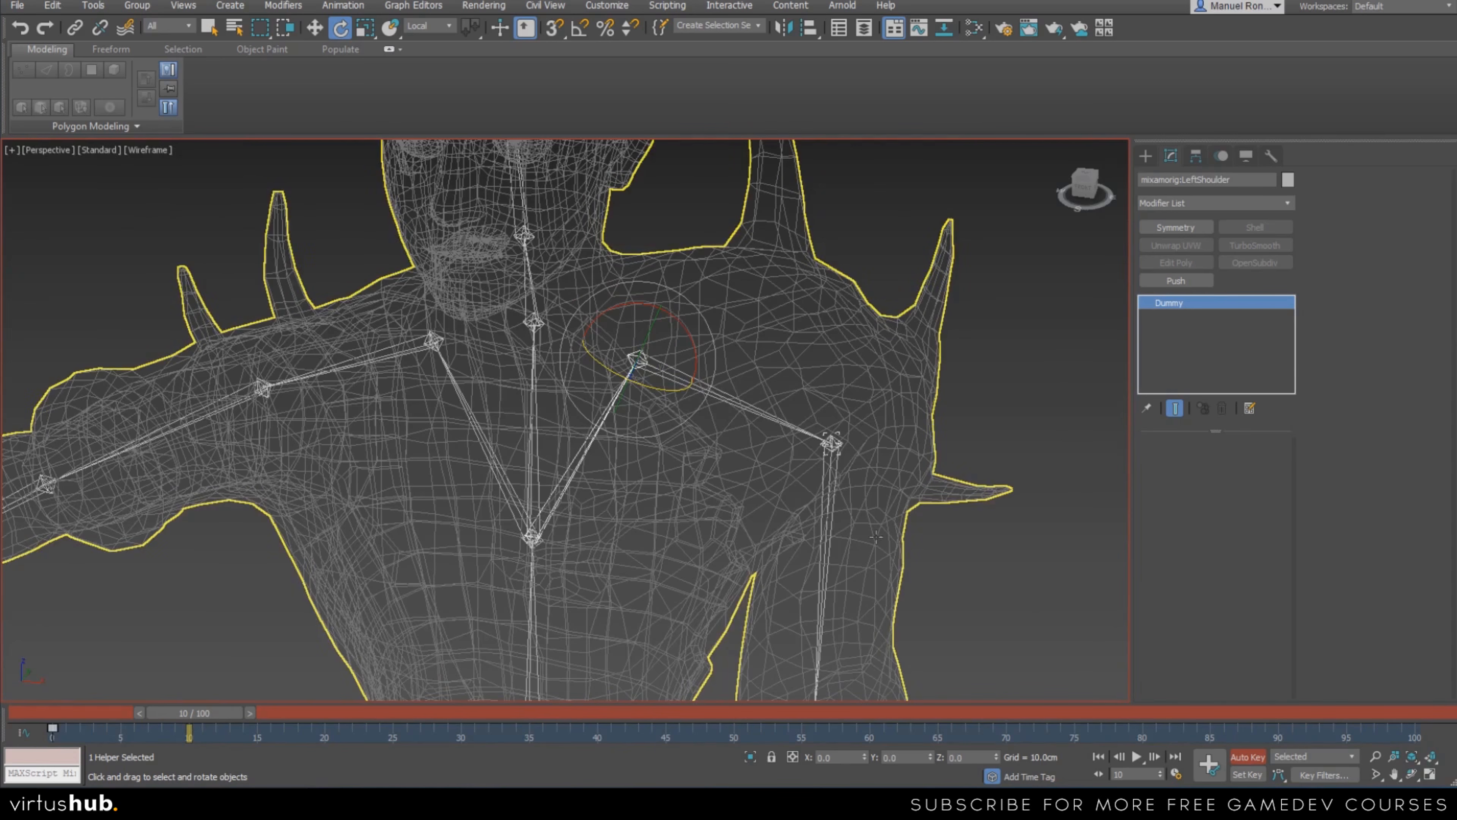
mouse_move(217, 717)
left_mouse_down()
mouse_move(300, 718)
mouse_move(227, 737)
left_mouse_up()
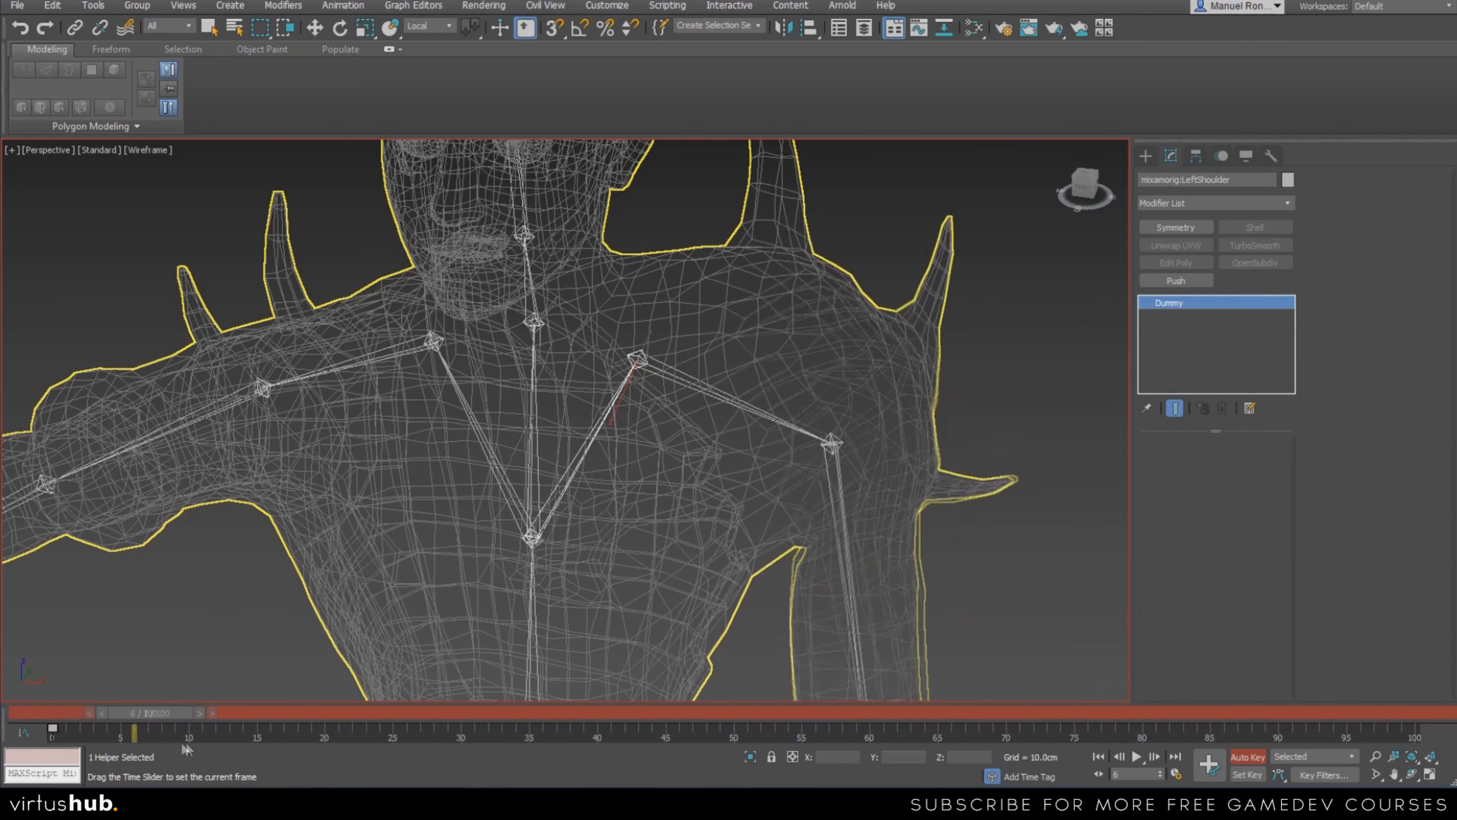
key("e")
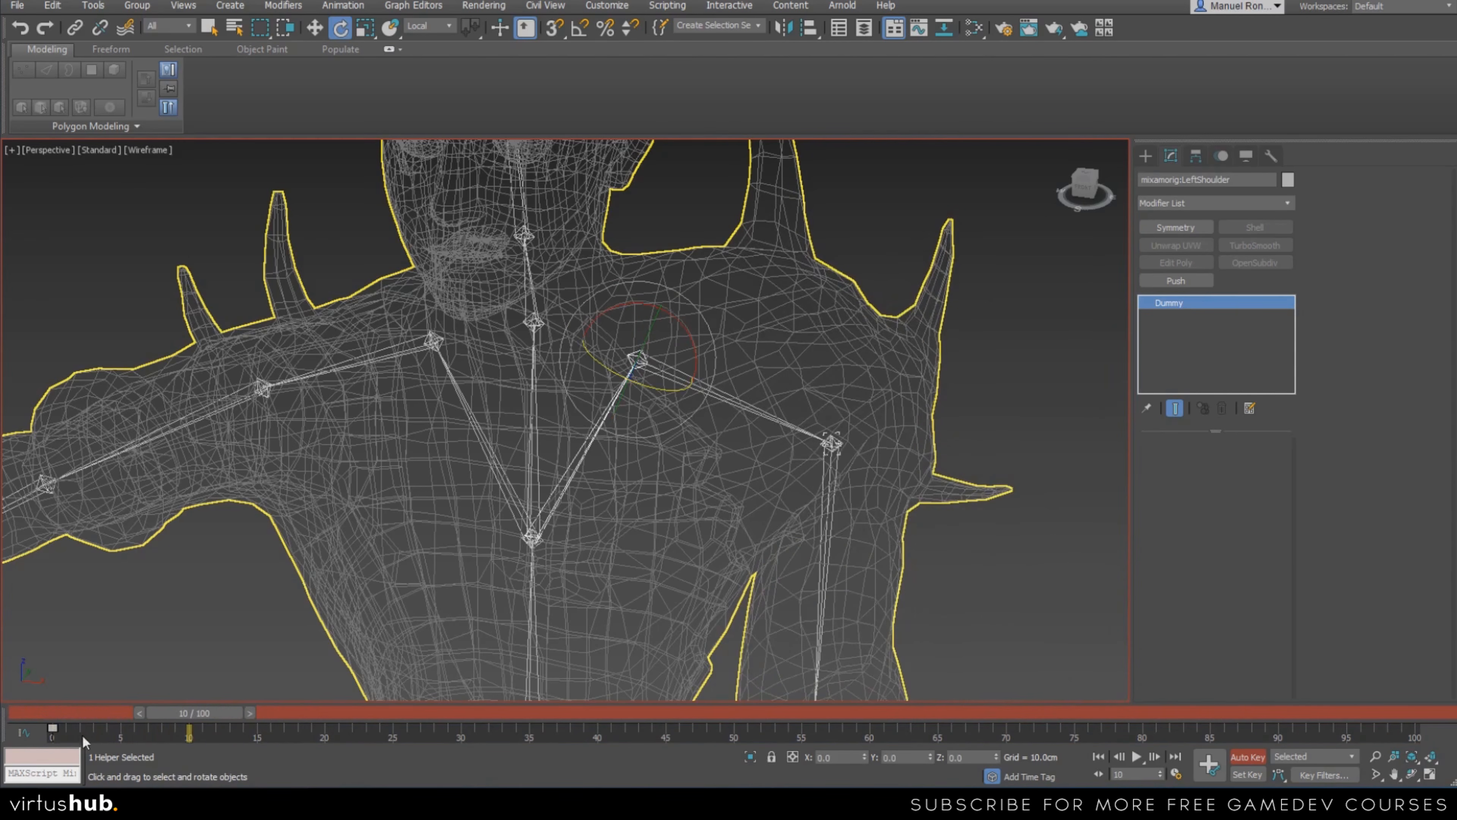
left_click_drag(52, 728, 289, 723, "shift")
key("e")
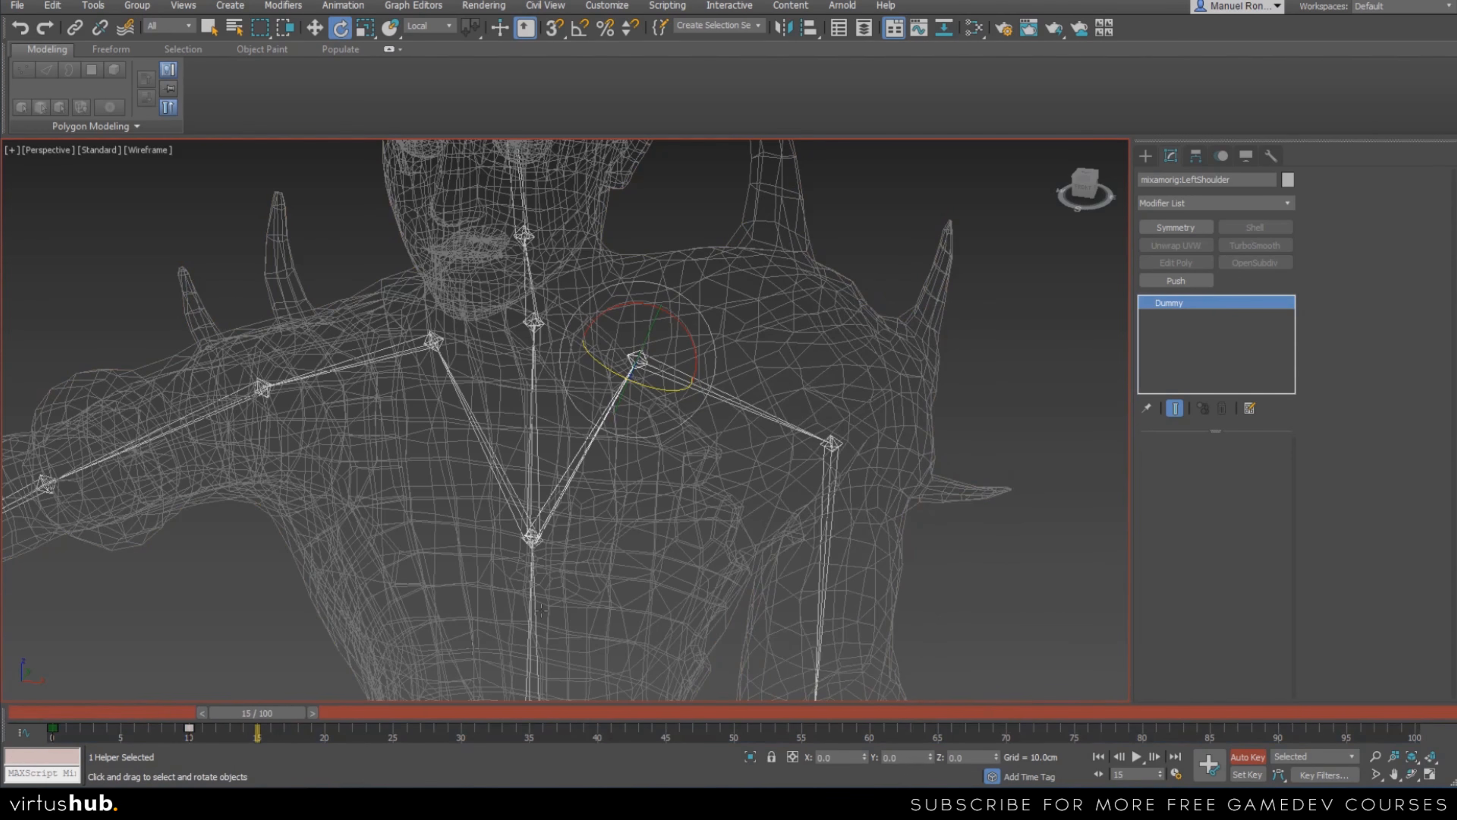
left_click_drag(654, 390, 540, 388)
Examine the mesh deformation around the left shoulder and its spikes at frame 15 from several angles
scroll(794, 444, "down", 4)
scroll(794, 445, "down", 2)
middle_click_drag(794, 444, 637, 428, "alt")
scroll(637, 428, "up", 3)
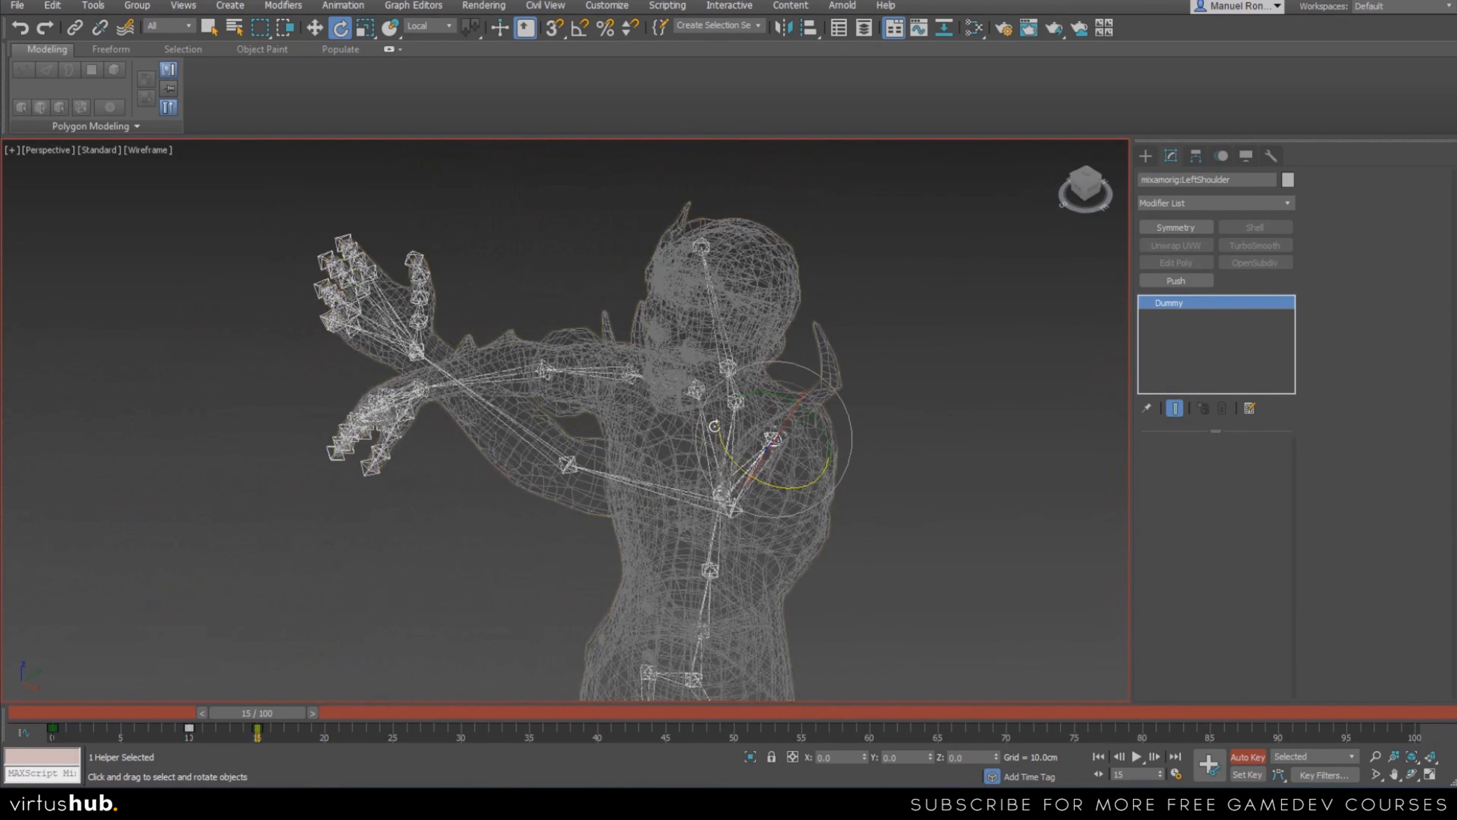
scroll(767, 459, "up", 2)
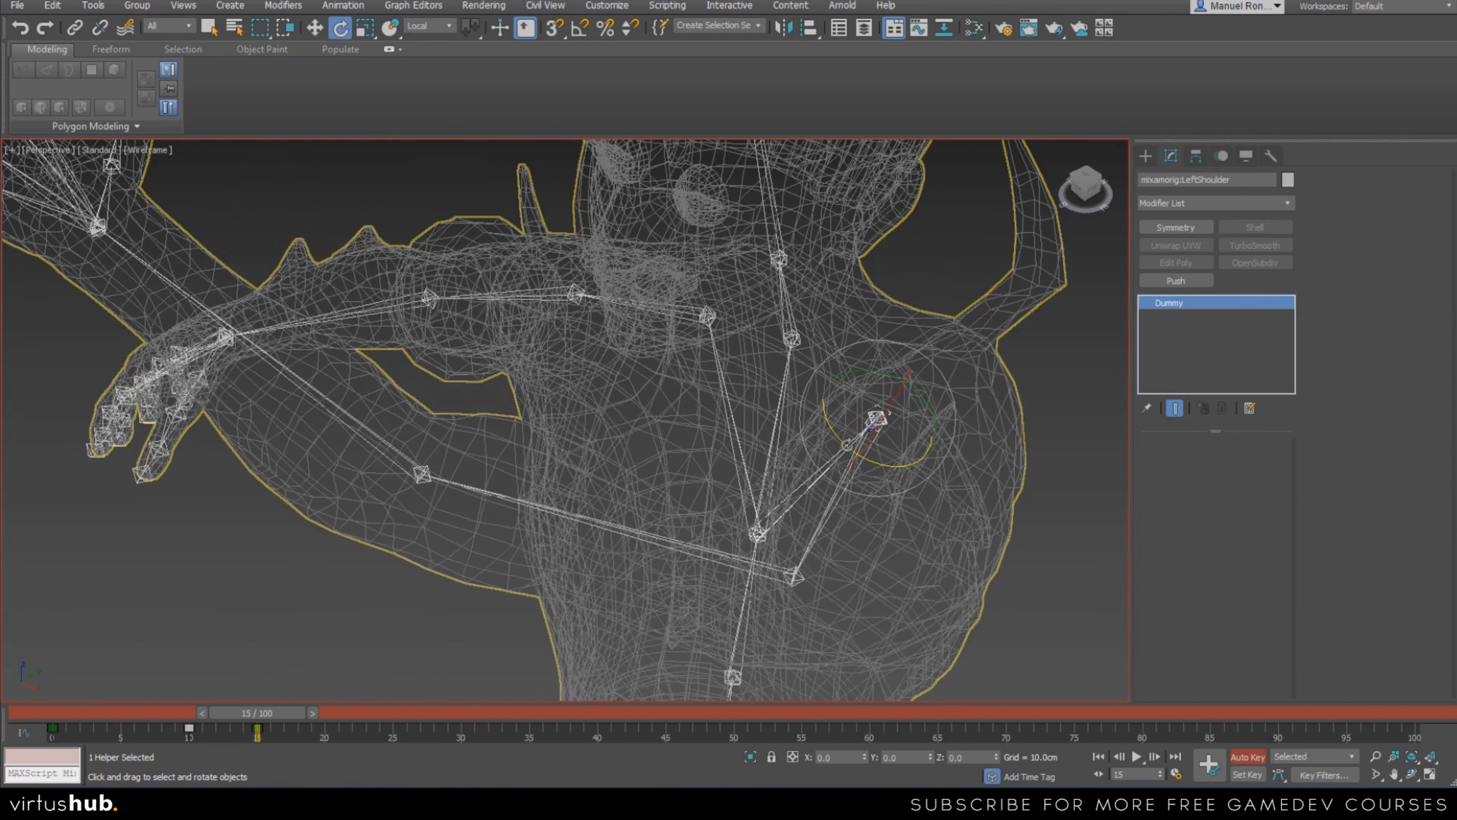
scroll(709, 498, "down", 4)
scroll(769, 470, "up", 2)
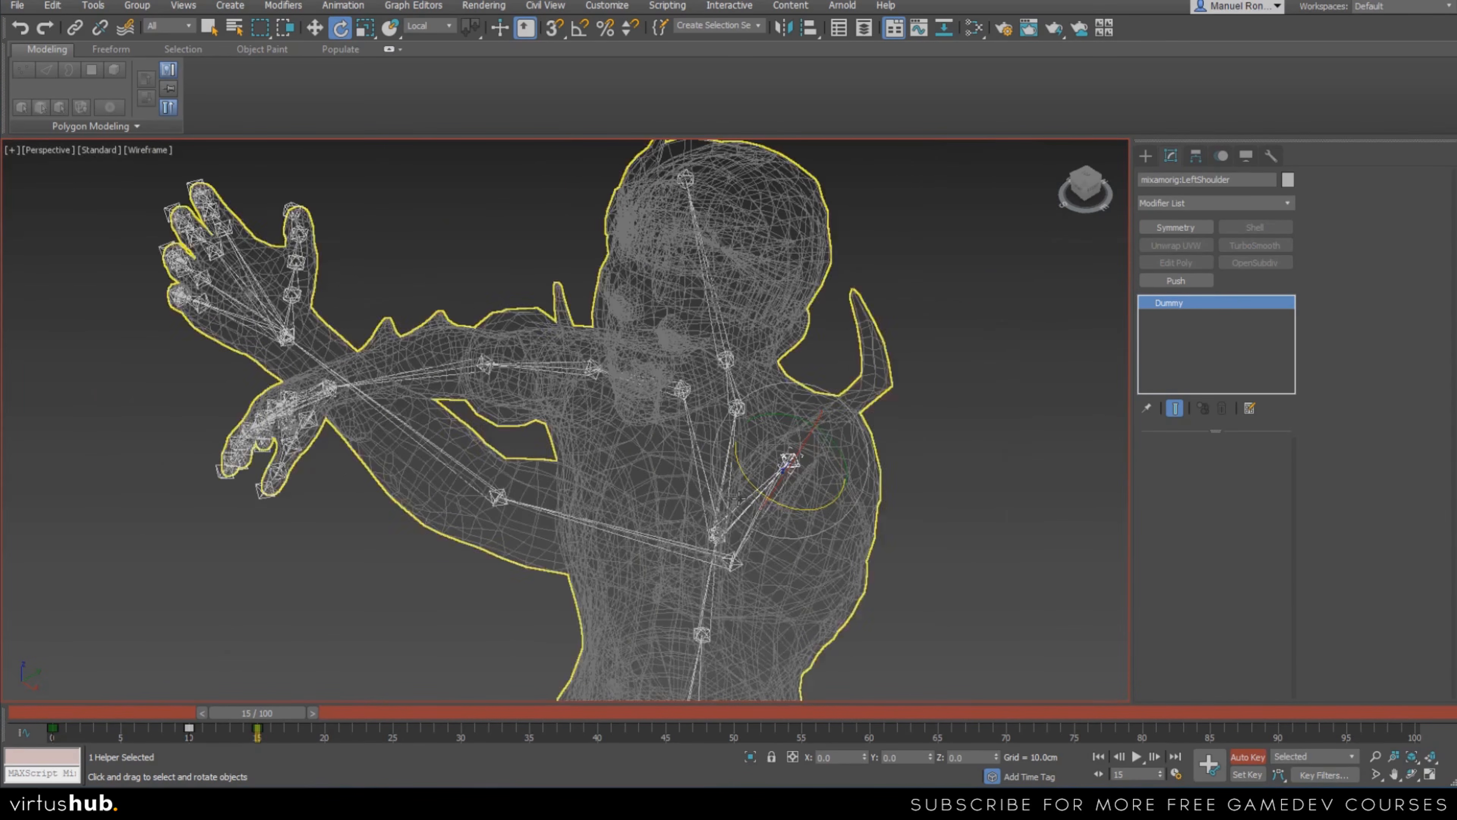
middle_click_drag(768, 470, 795, 463, "alt")
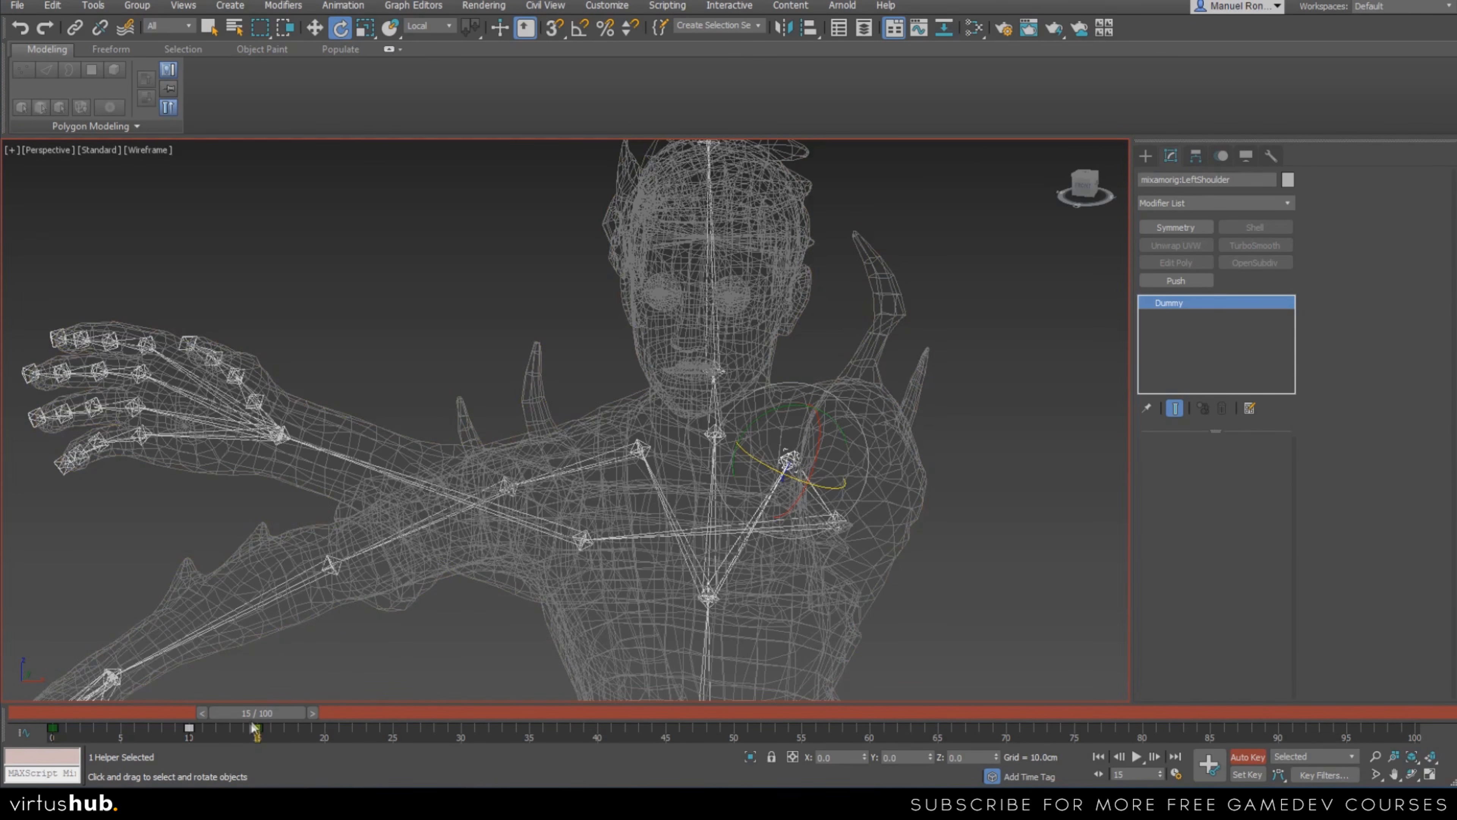
Return the animation to frame 0, select the character mesh and display it shaded with edged faces
left_click_drag(285, 713, 57, 767)
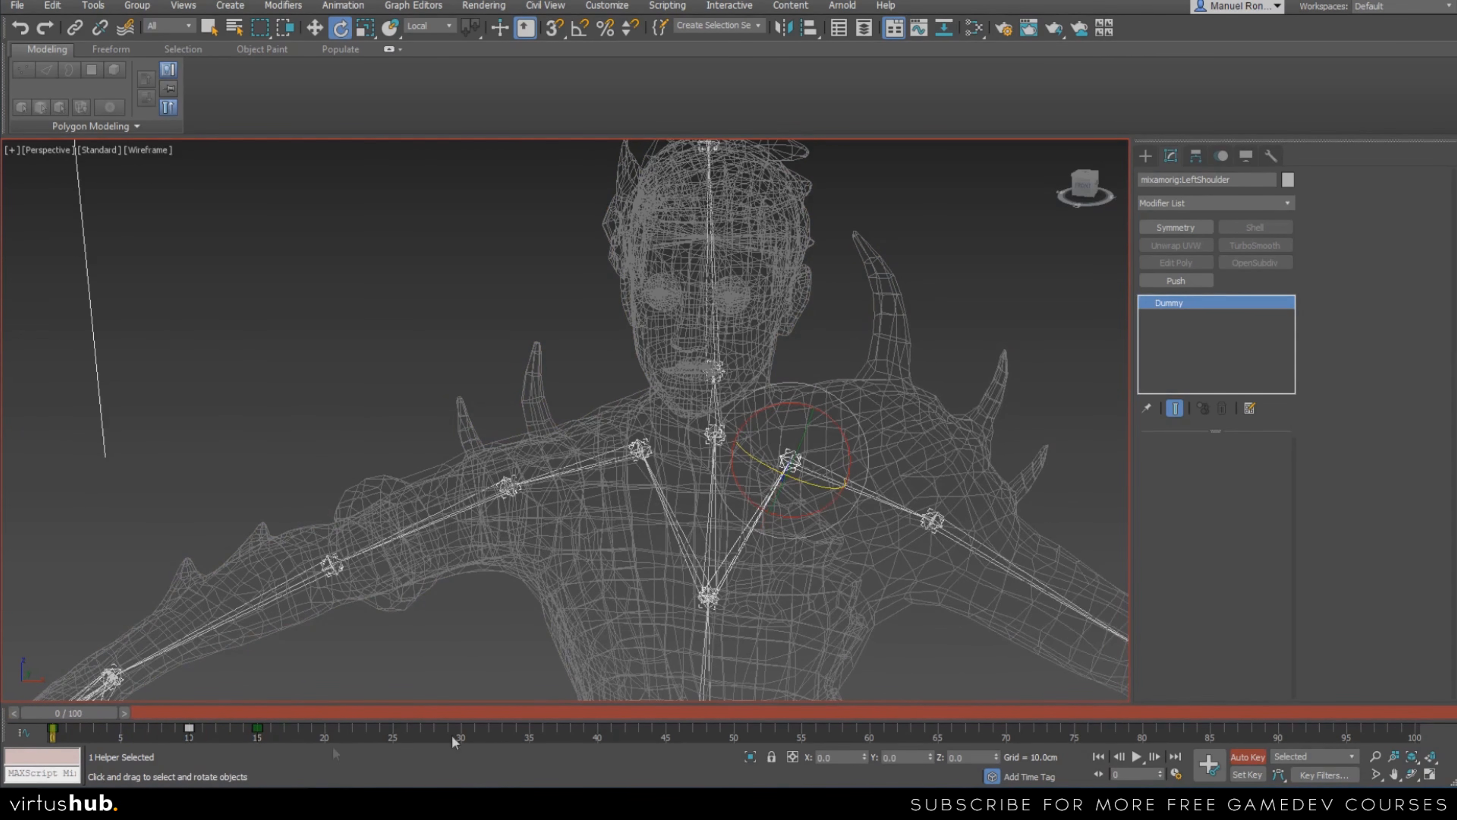
left_click(818, 639)
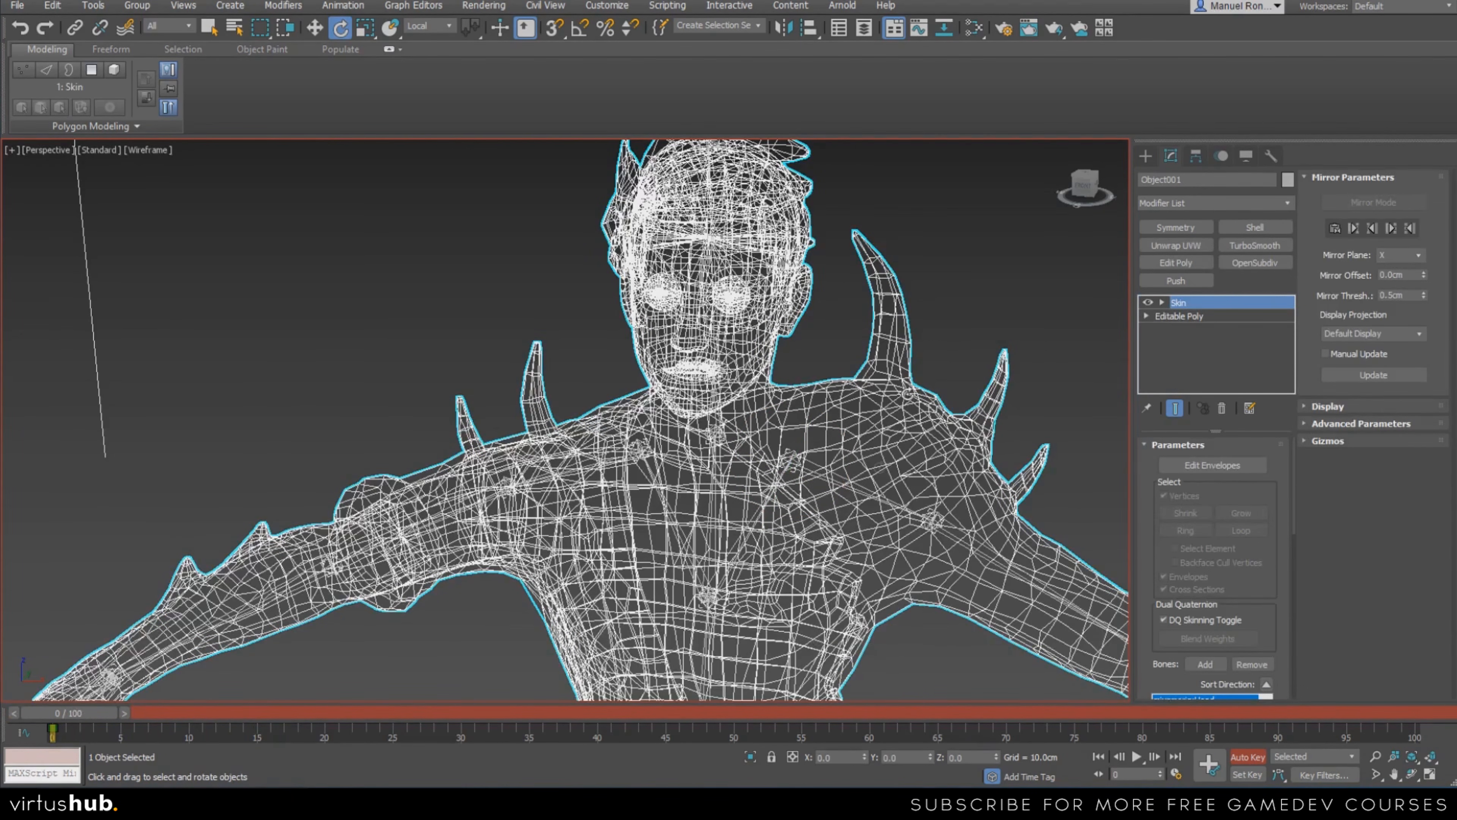
scroll(956, 335, "down", 3)
key("F3")
scroll(928, 413, "down", 4)
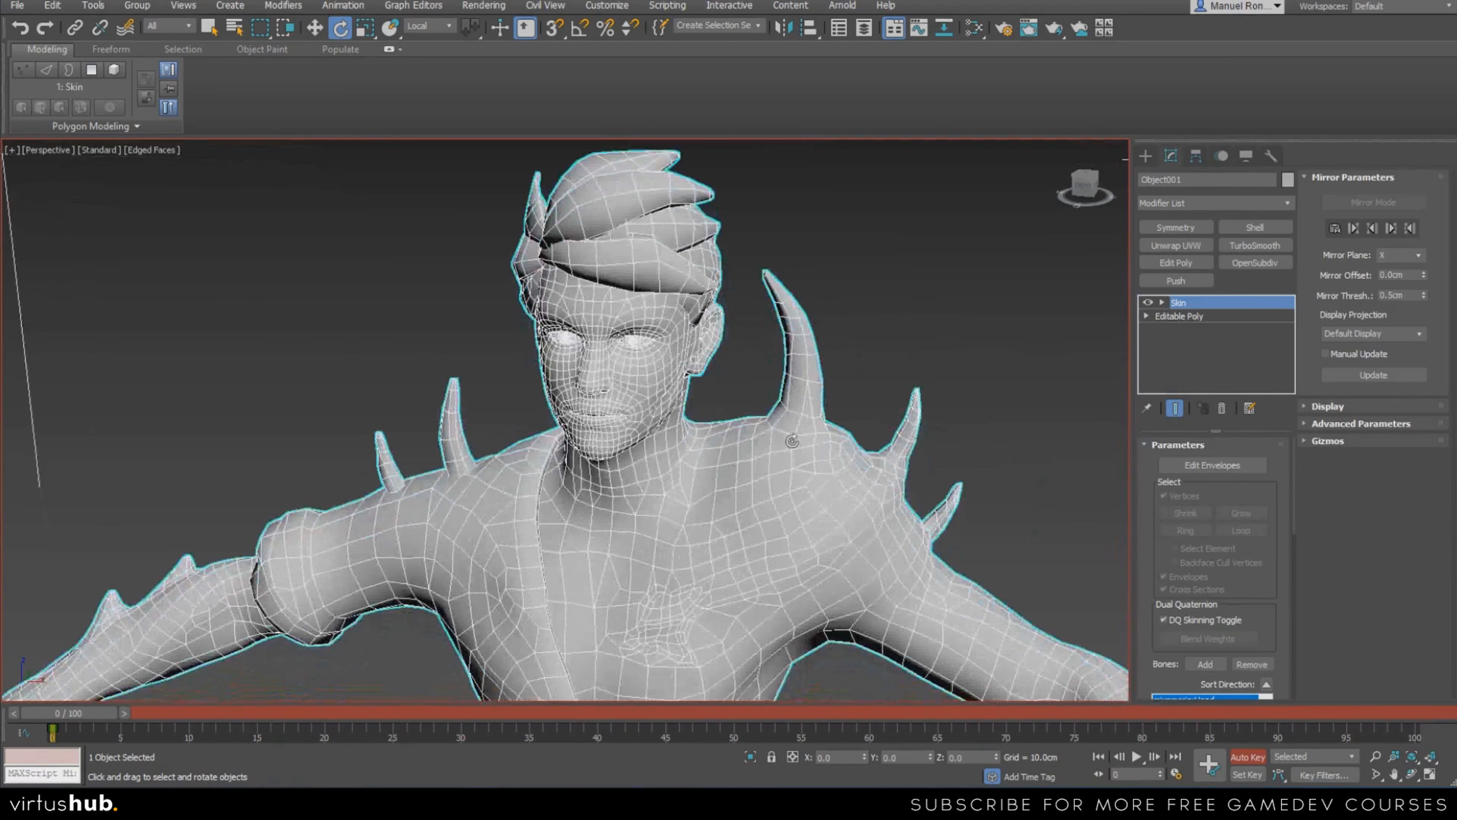
scroll(792, 442, "up", 3)
Enable envelope editing in the Skin modifier to check the head bone's influence on the large shoulder spike
left_click(1210, 465)
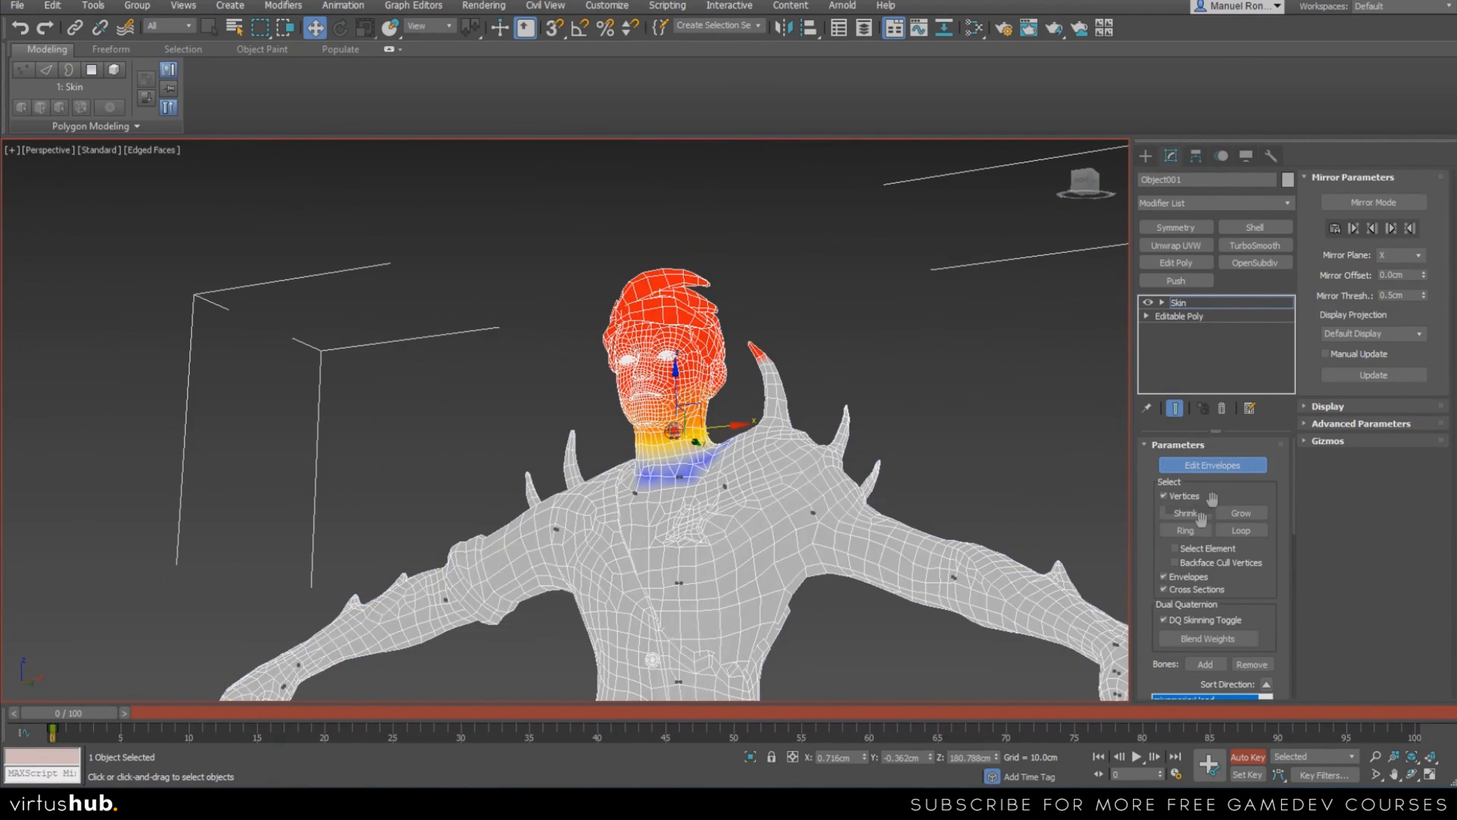
scroll(1144, 551, "down", 3)
scroll(802, 439, "up", 5)
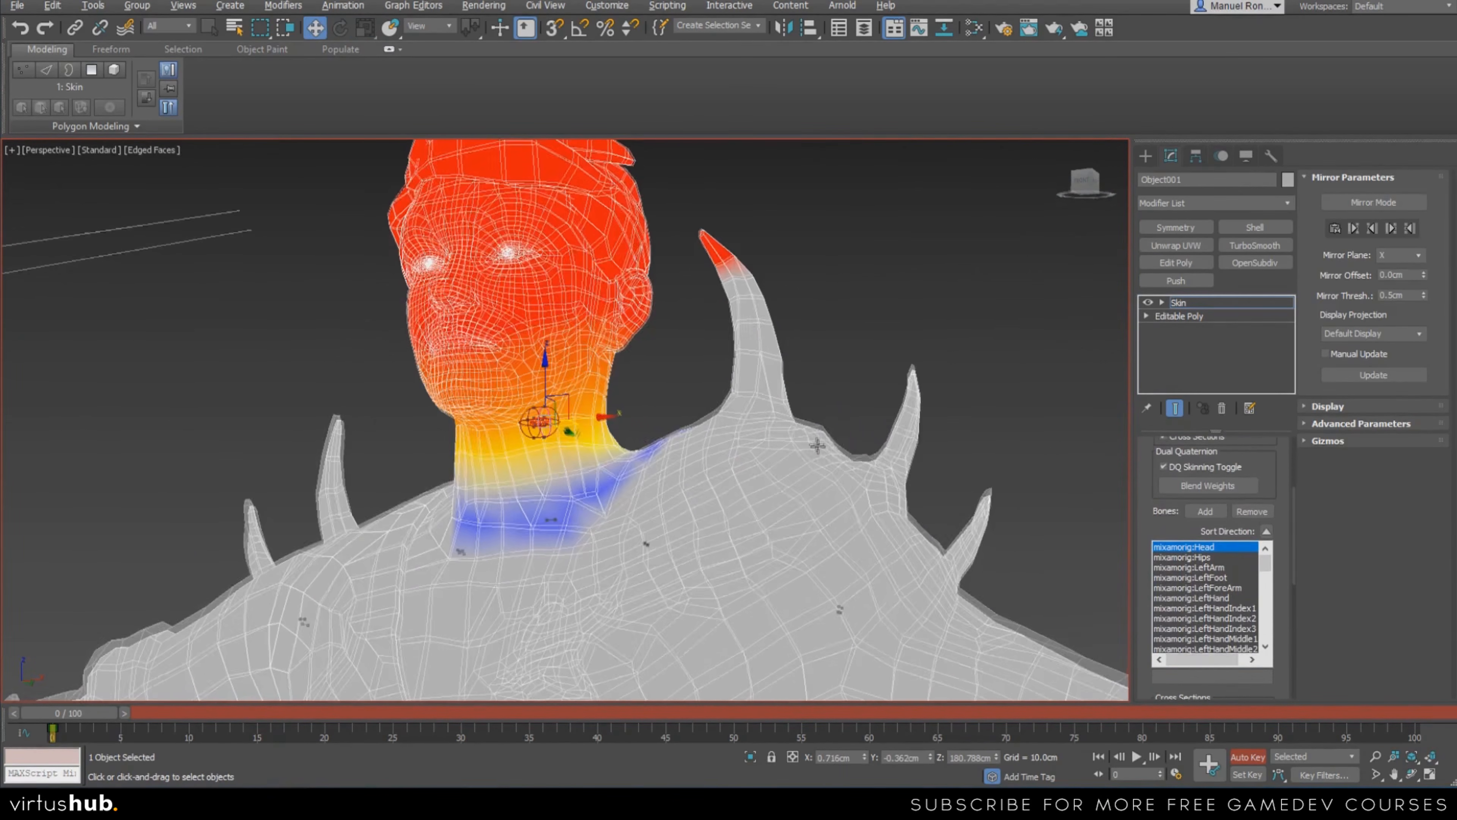
middle_click_drag(802, 439, 814, 473)
middle_click_drag(813, 473, 788, 483, "alt")
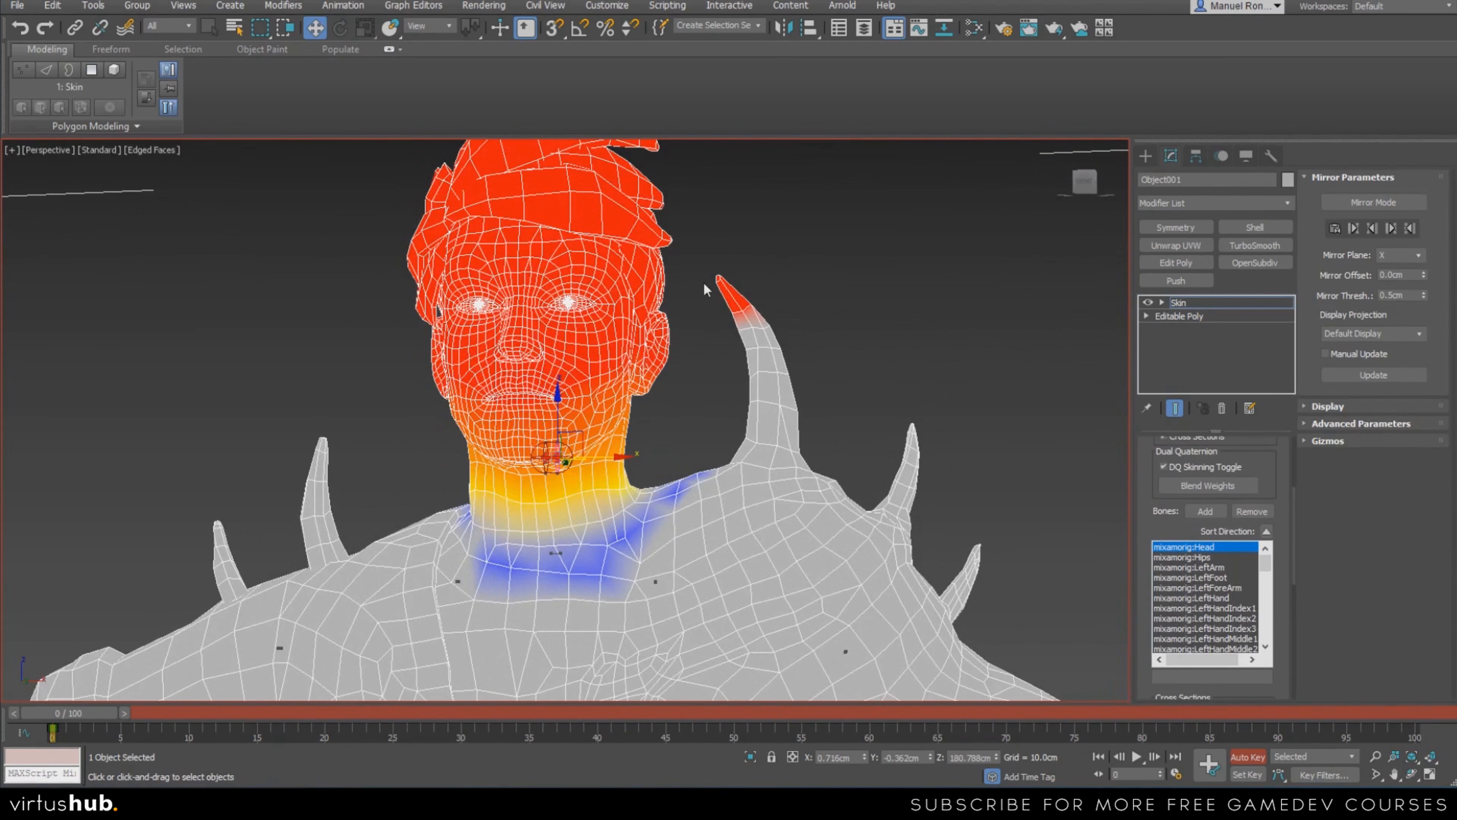
Select the large shoulder spike's upper vertices and set their head bone weight to 0 in the Weight Tool
scroll(709, 298, "up", 3)
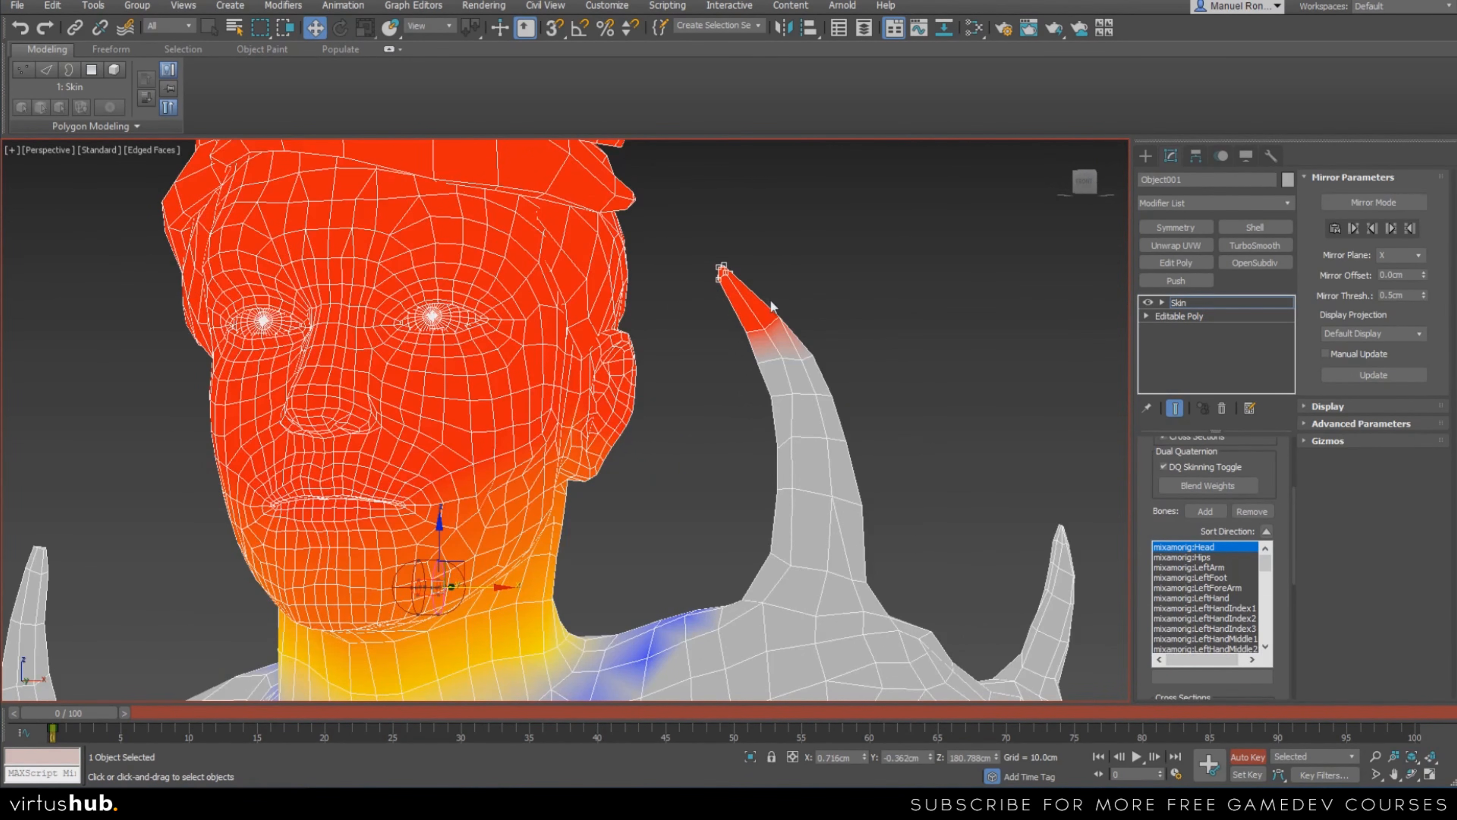
scroll(816, 324, "down", 4)
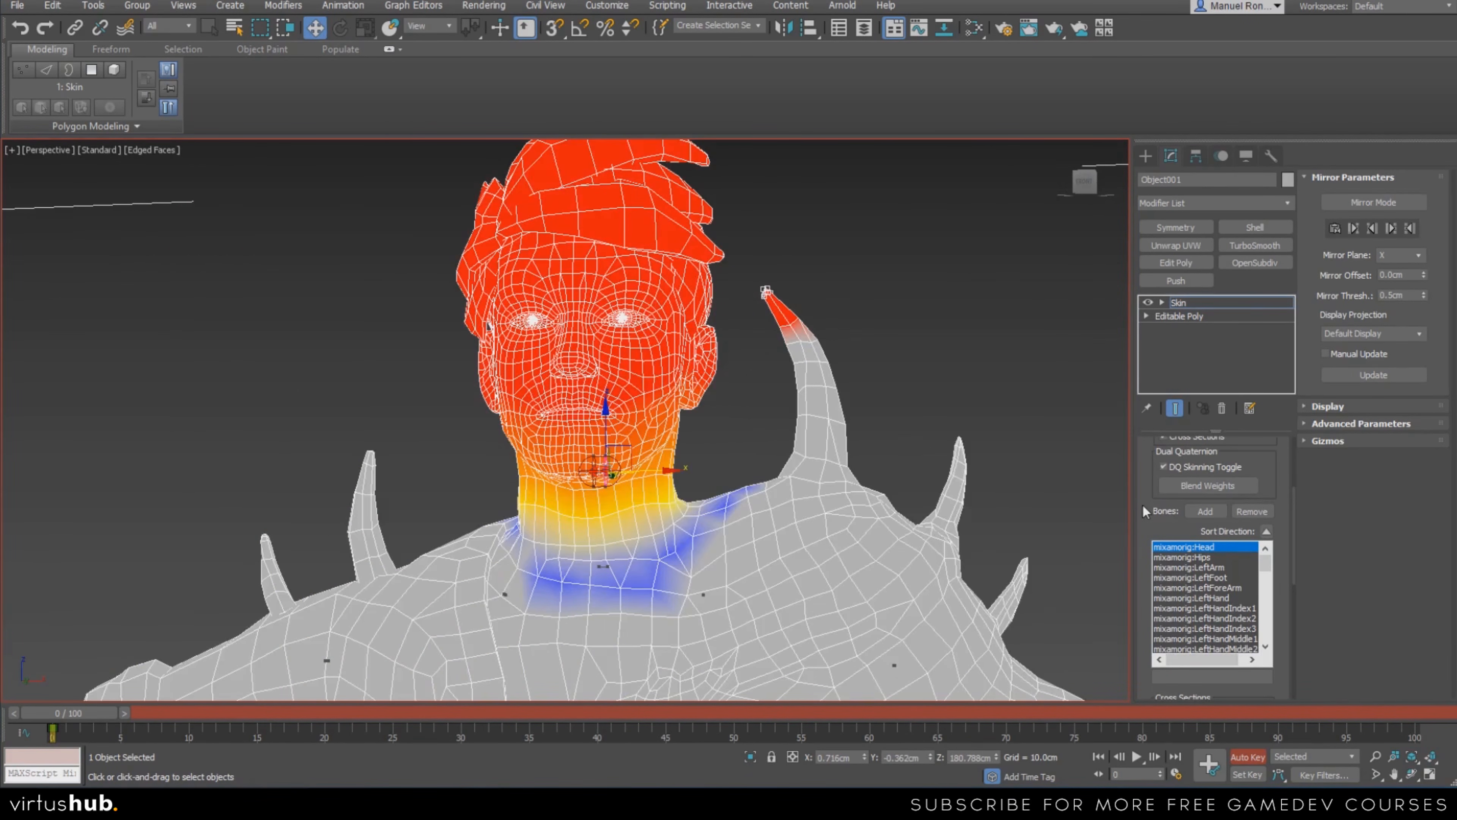
scroll(1144, 511, "down", 6)
left_click(1166, 621)
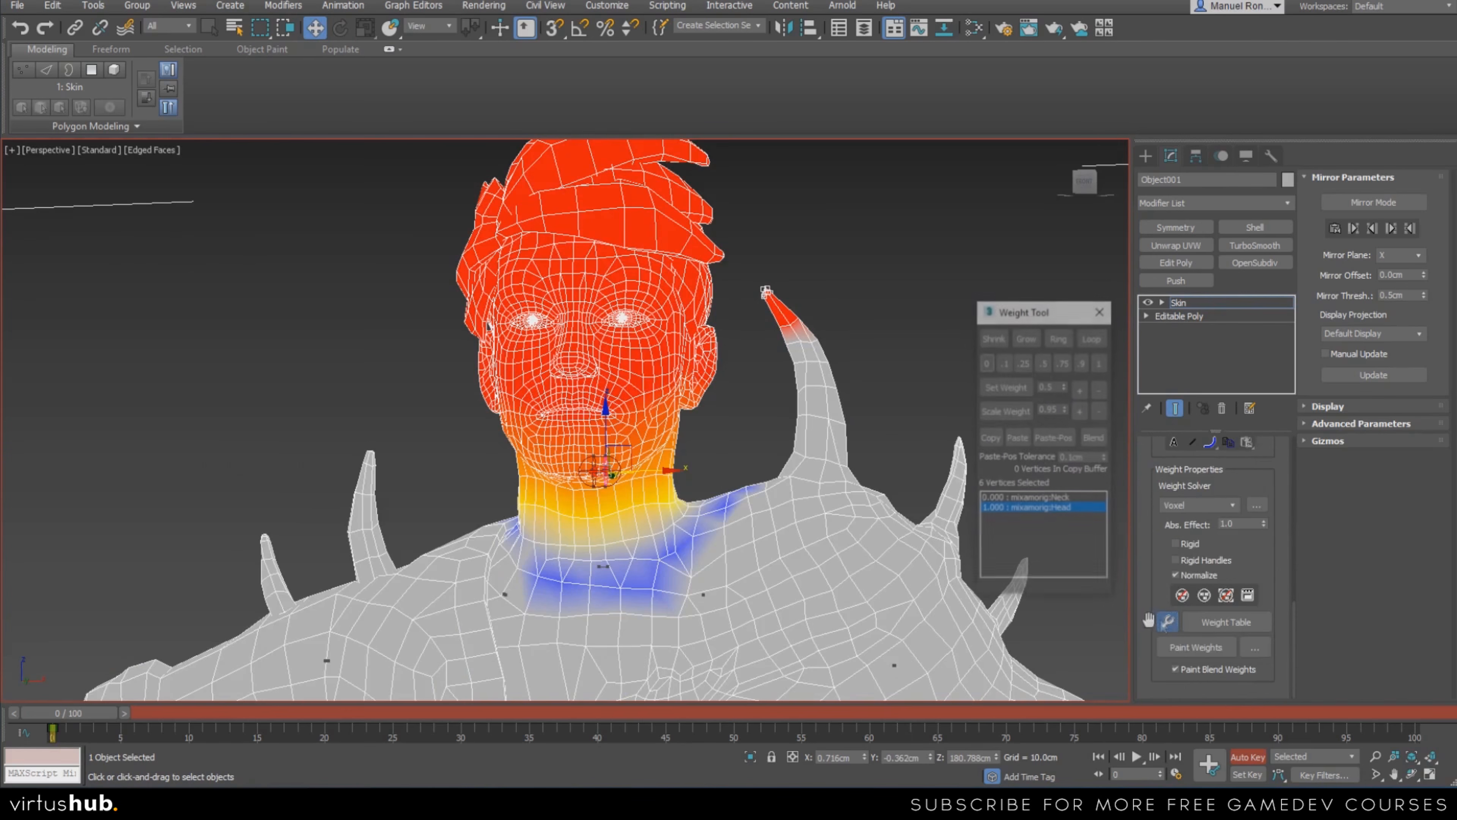
left_click(986, 362)
left_click_drag(740, 279, 824, 388)
left_click(986, 363)
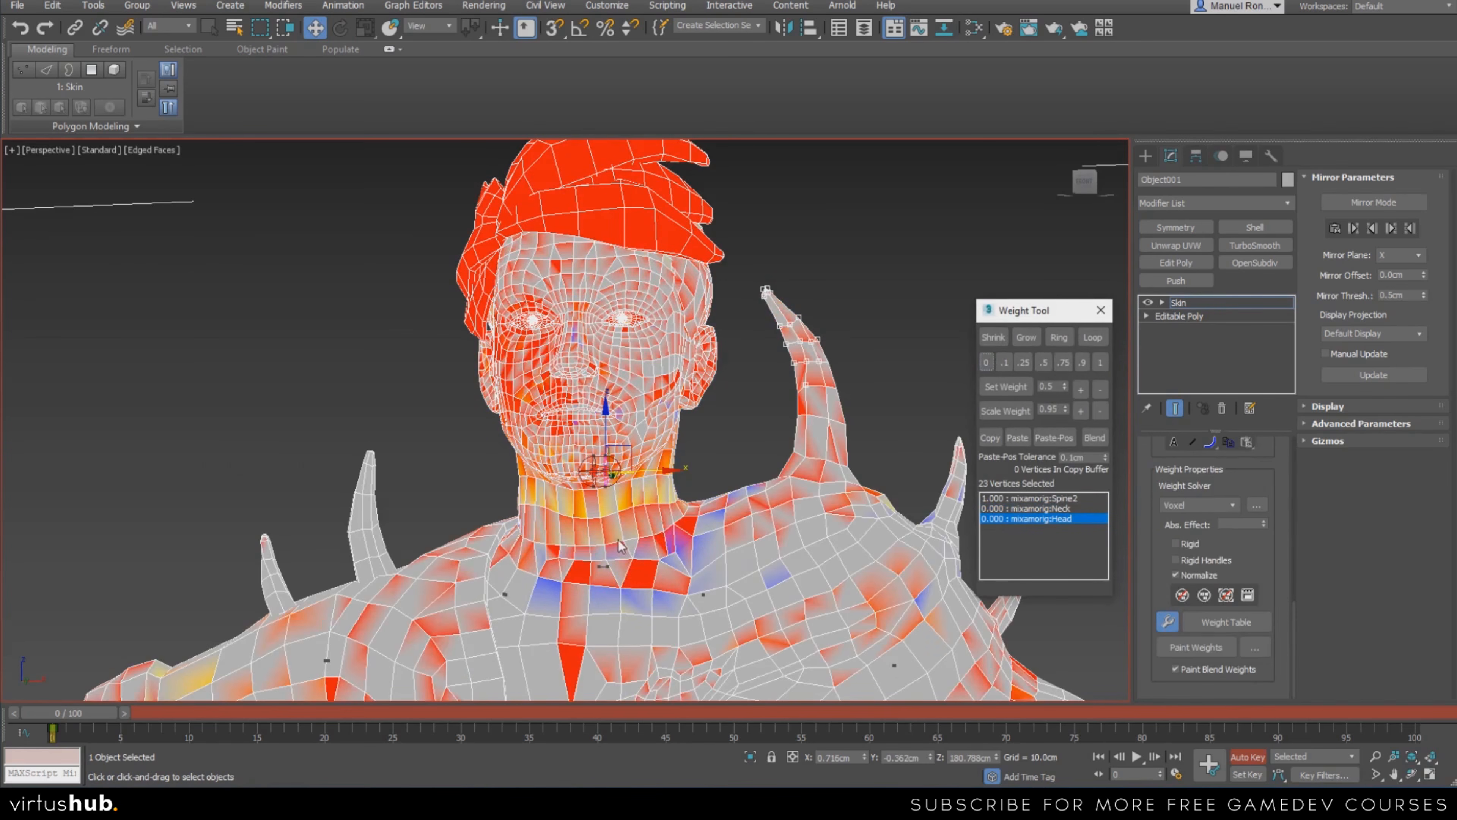
Check how the neck, left arm and left shoulder bones influence the area around the large shoulder spike
left_click(607, 567)
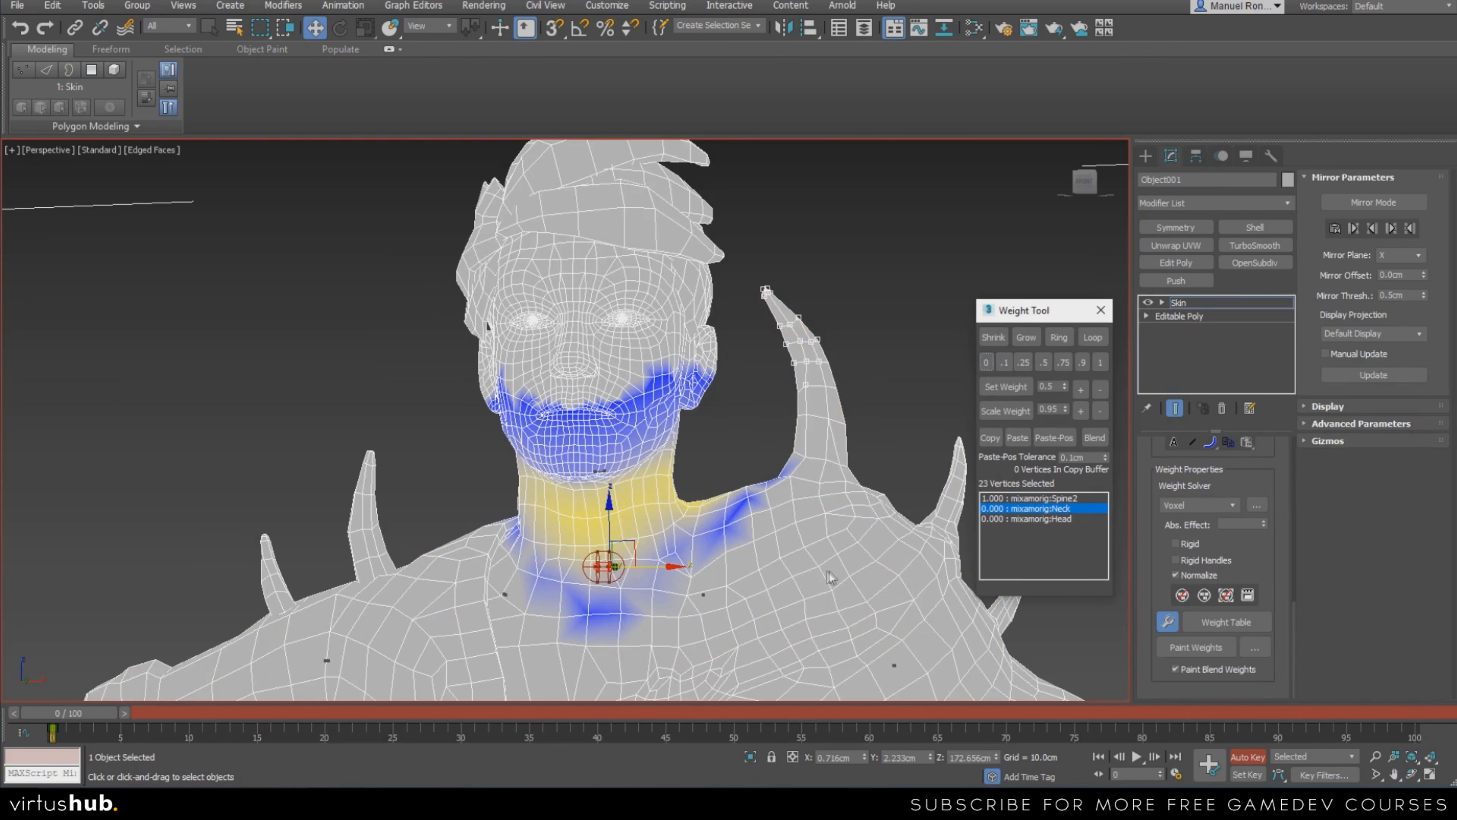
middle_click_drag(844, 600, 827, 546)
left_click(878, 608)
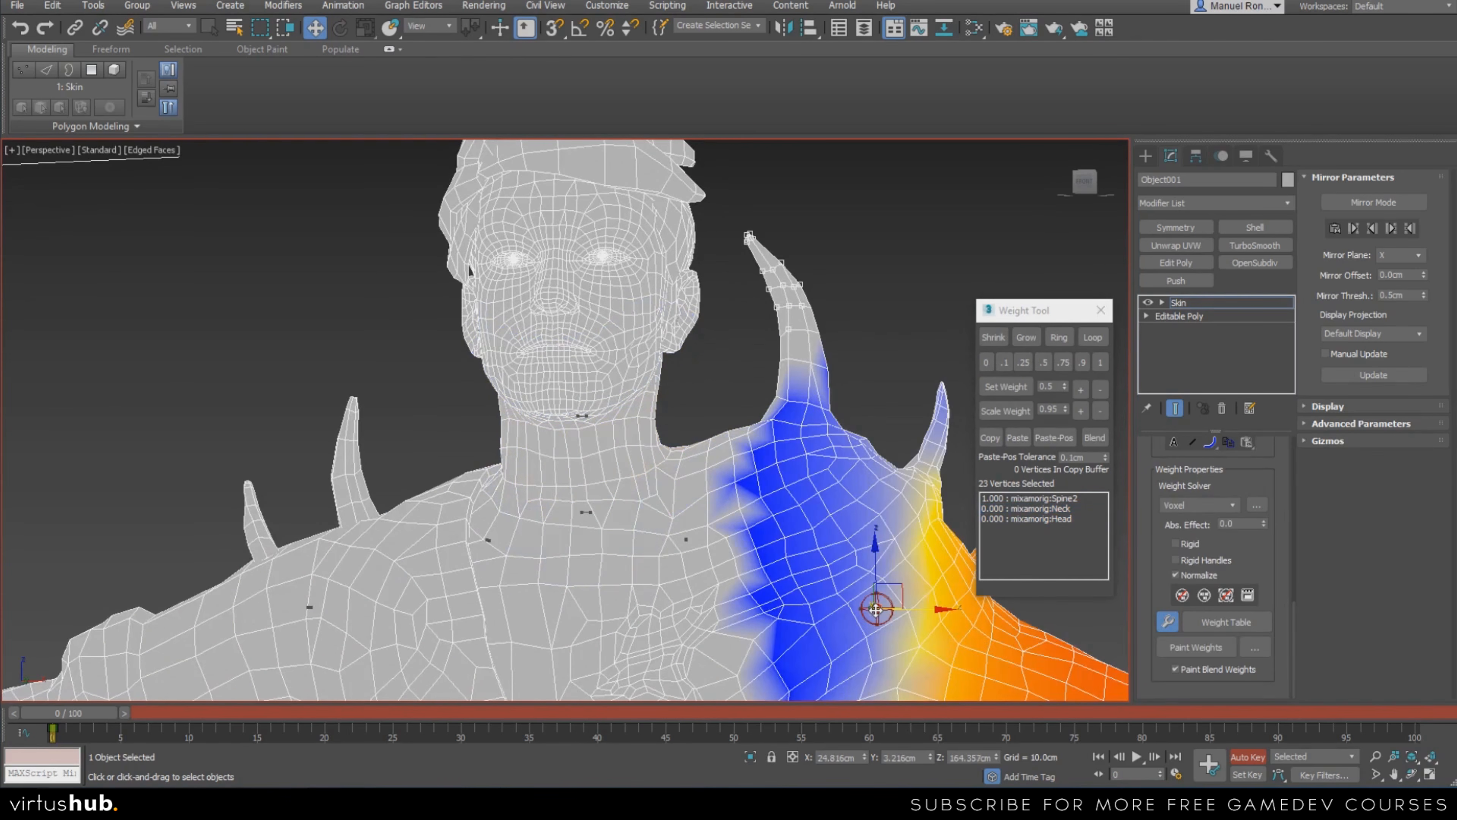
middle_click_drag(825, 481, 804, 539, "alt")
left_click(689, 534)
middle_click_drag(691, 537, 701, 585, "alt")
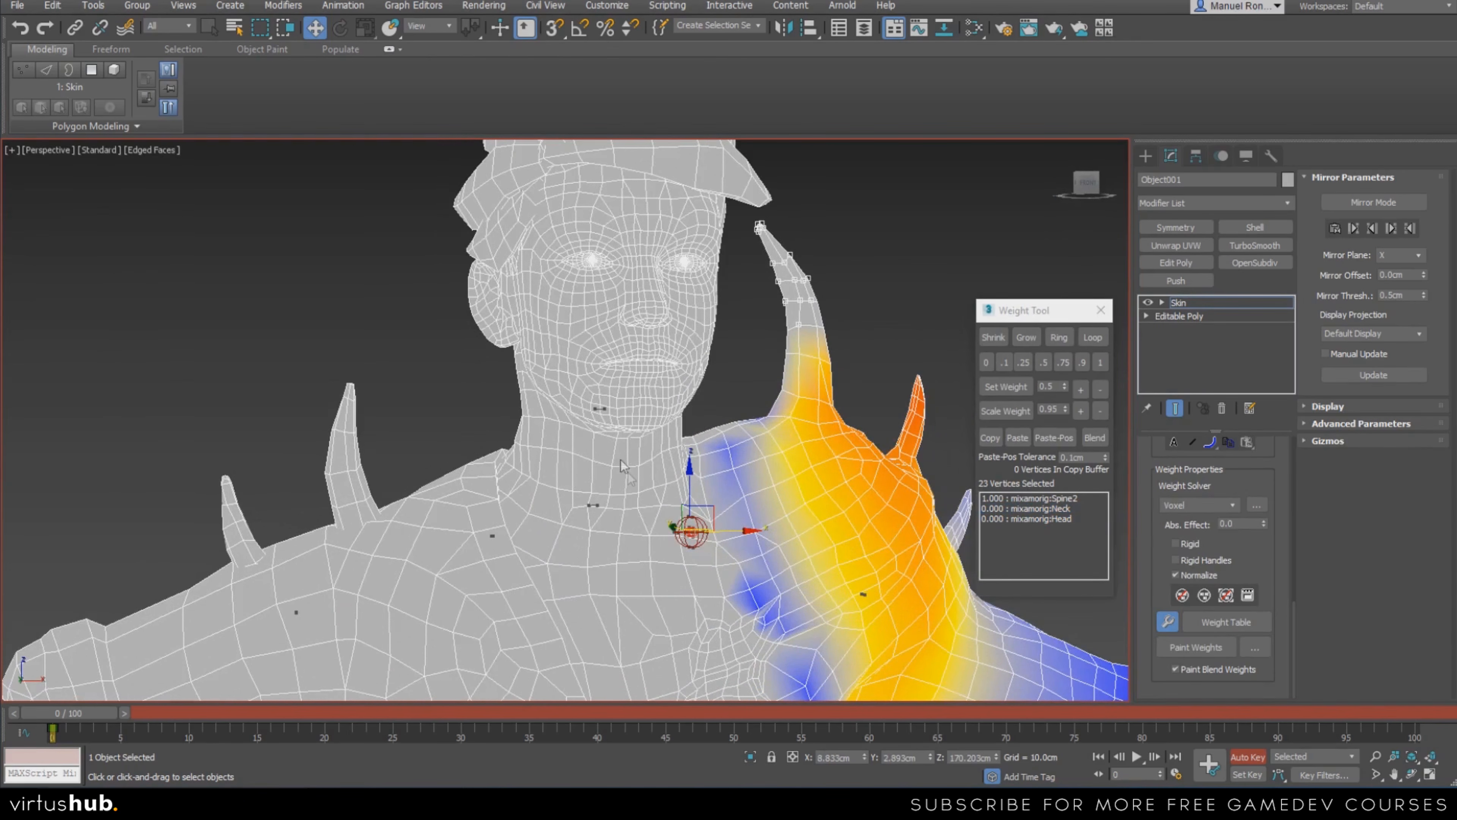
Compare the head and neck bones' influence on the large spike's tip from several views
left_click(600, 408)
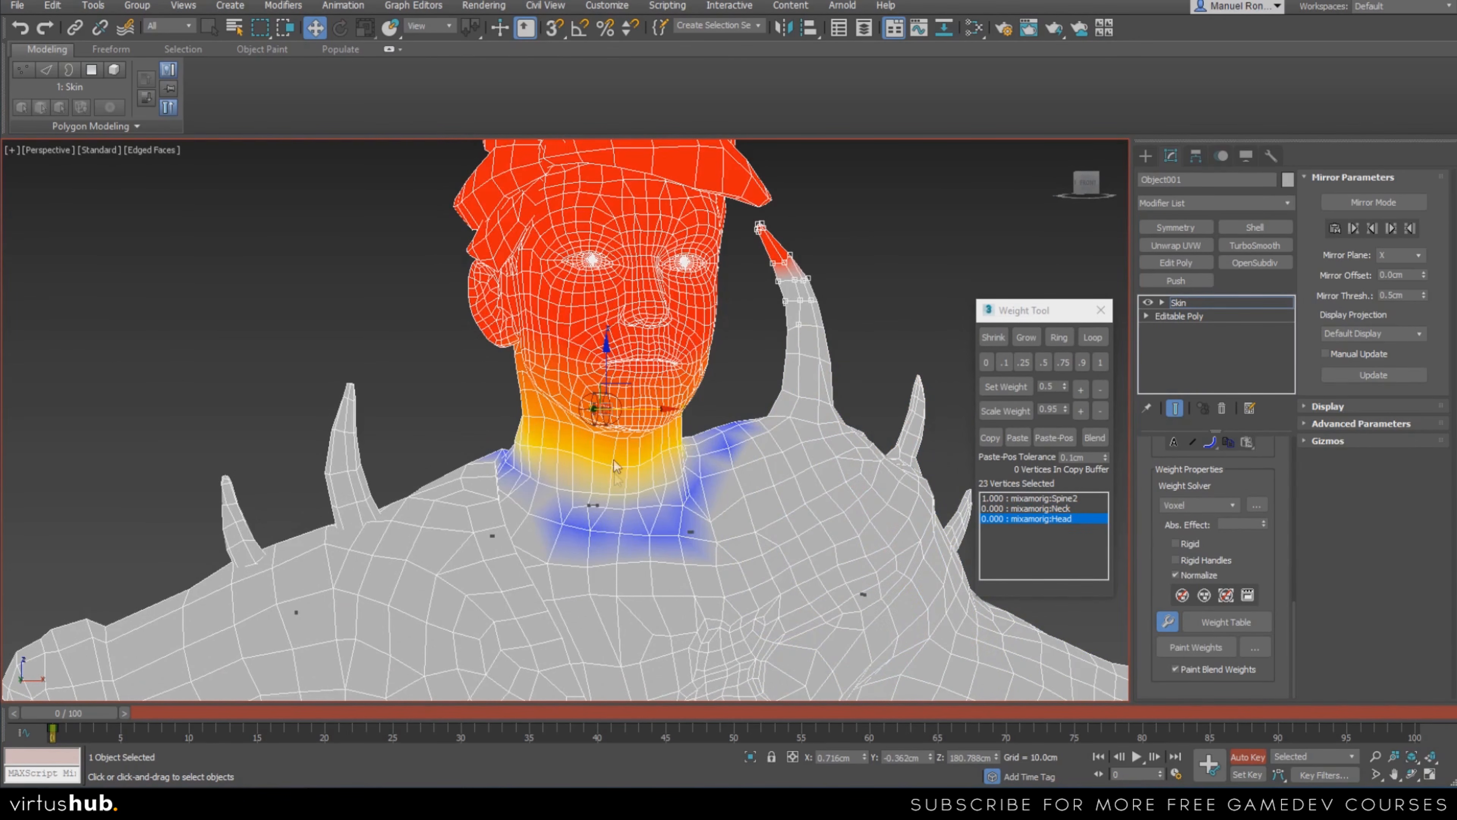
left_click(594, 505)
middle_click_drag(698, 536, 668, 453, "alt")
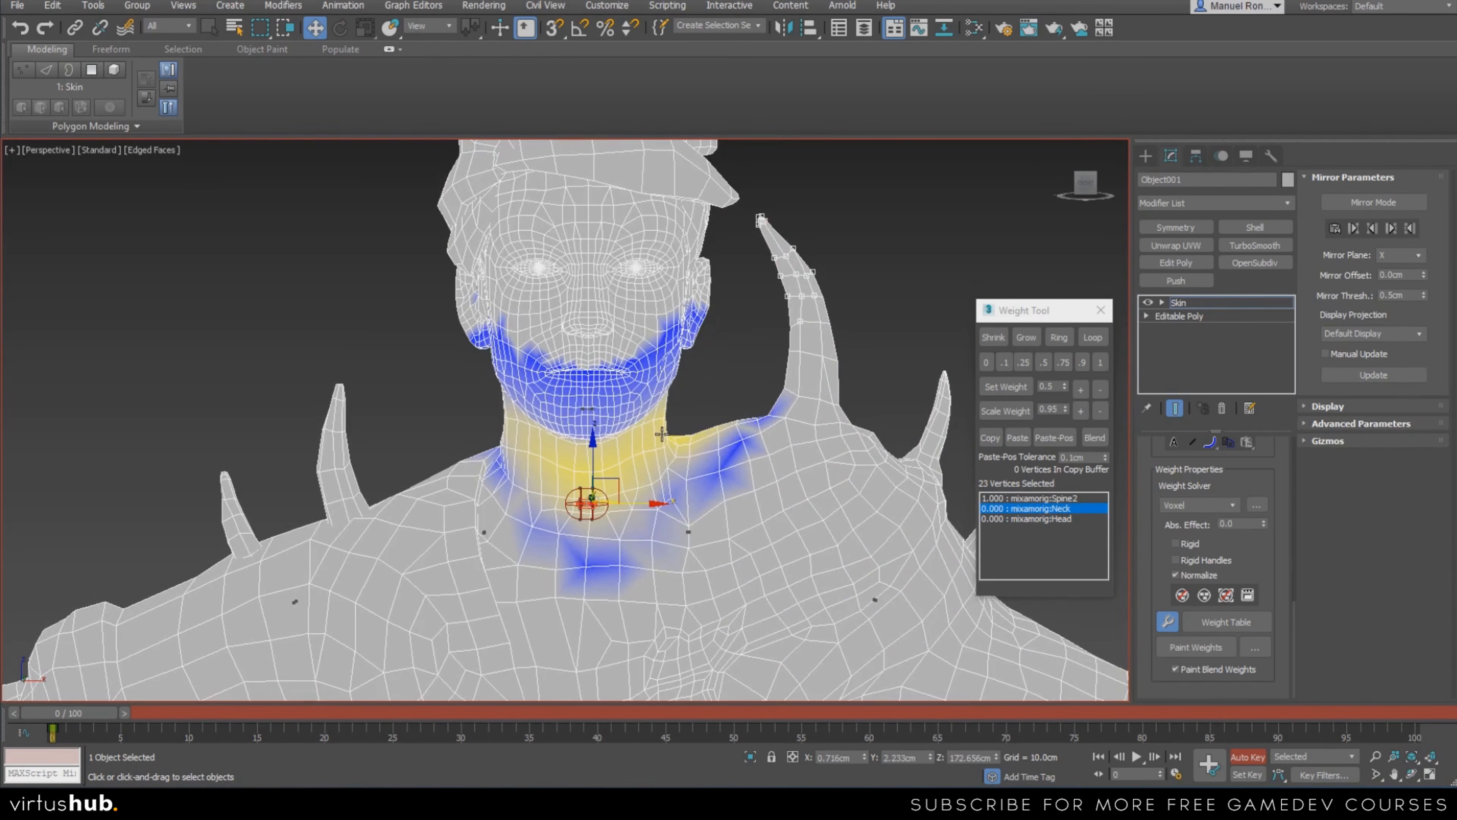
scroll(574, 401, "up", 4)
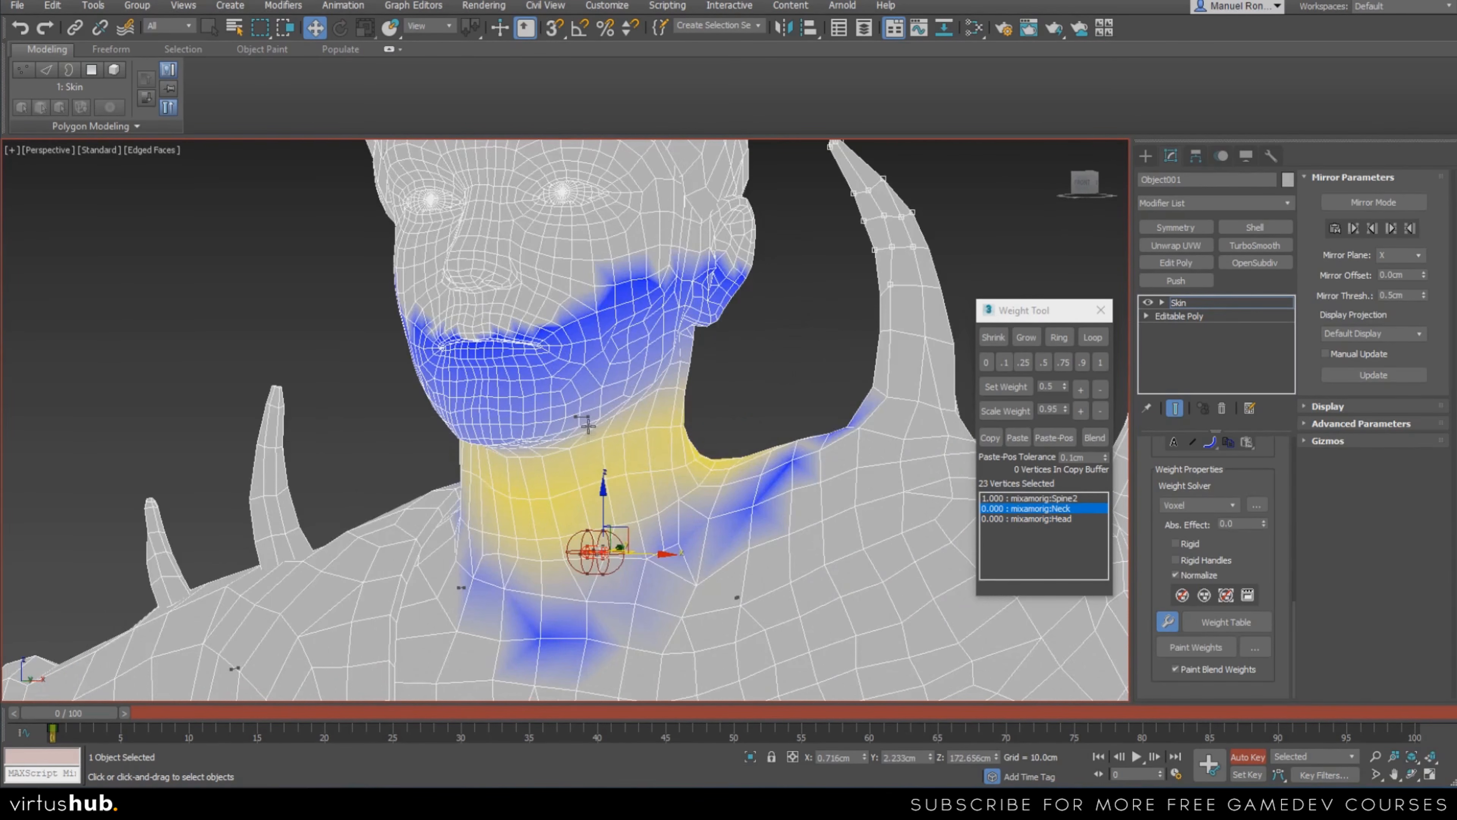
left_click(585, 416)
scroll(736, 401, "down", 5)
scroll(746, 384, "up", 7)
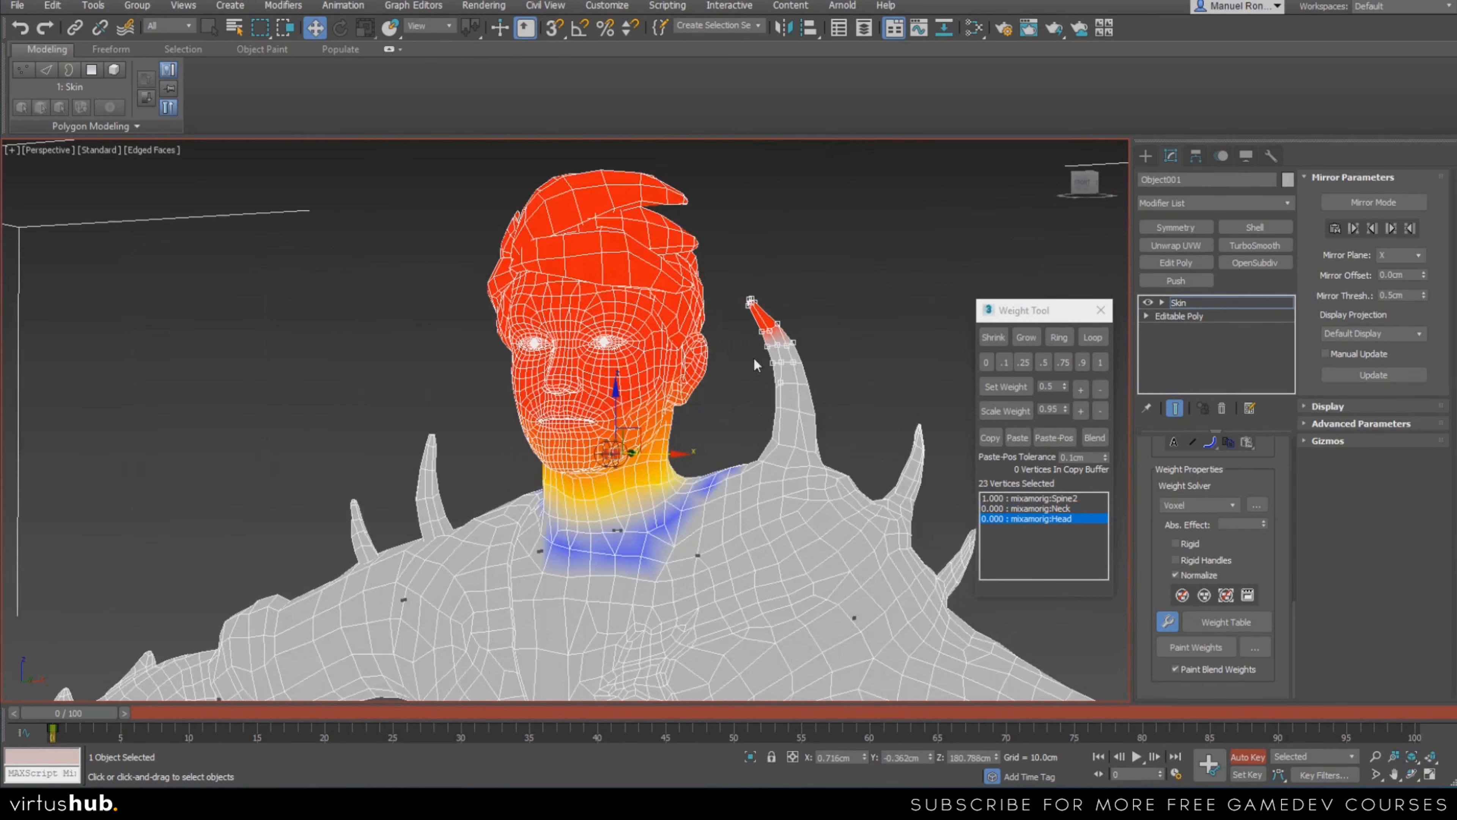
middle_click_drag(598, 535, 720, 284)
left_click(641, 464)
middle_click_drag(774, 407, 686, 516)
left_click(540, 416)
middle_click_drag(789, 147, 749, 282)
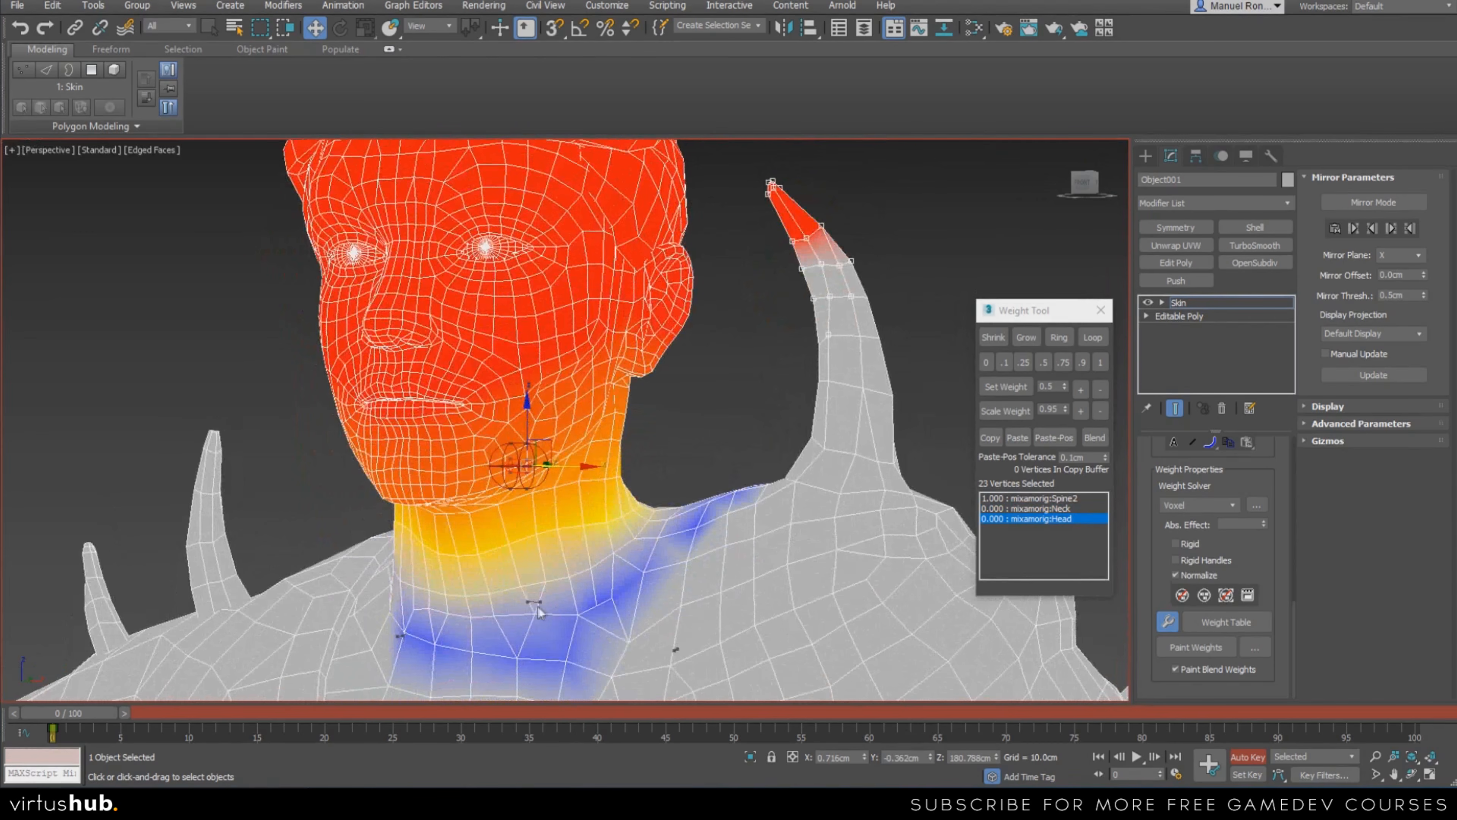
Set the head bone's weight on the selected spike vertices to 0 and recheck the neck and head influence
left_click(537, 606)
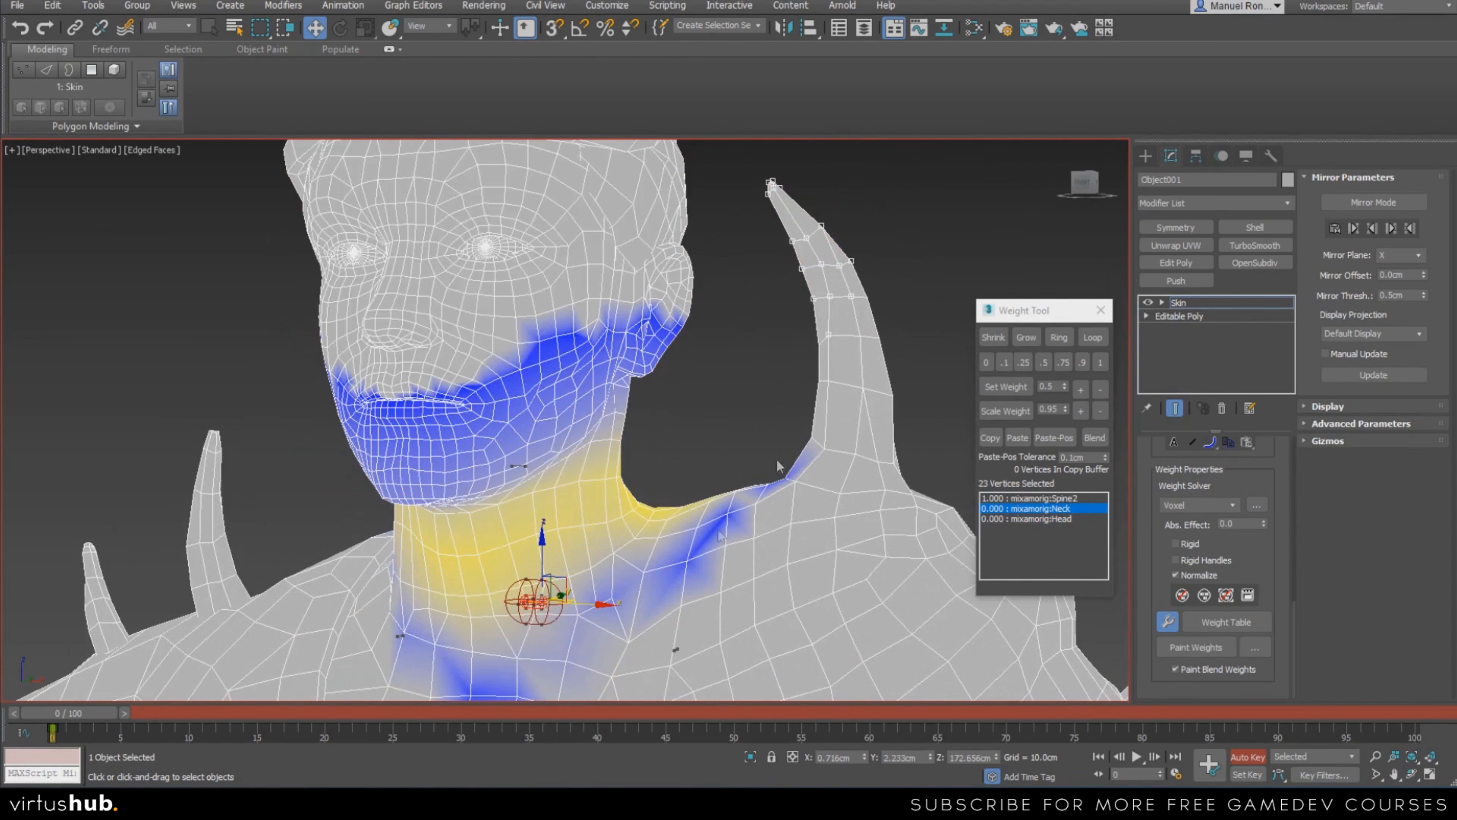
left_click(517, 466)
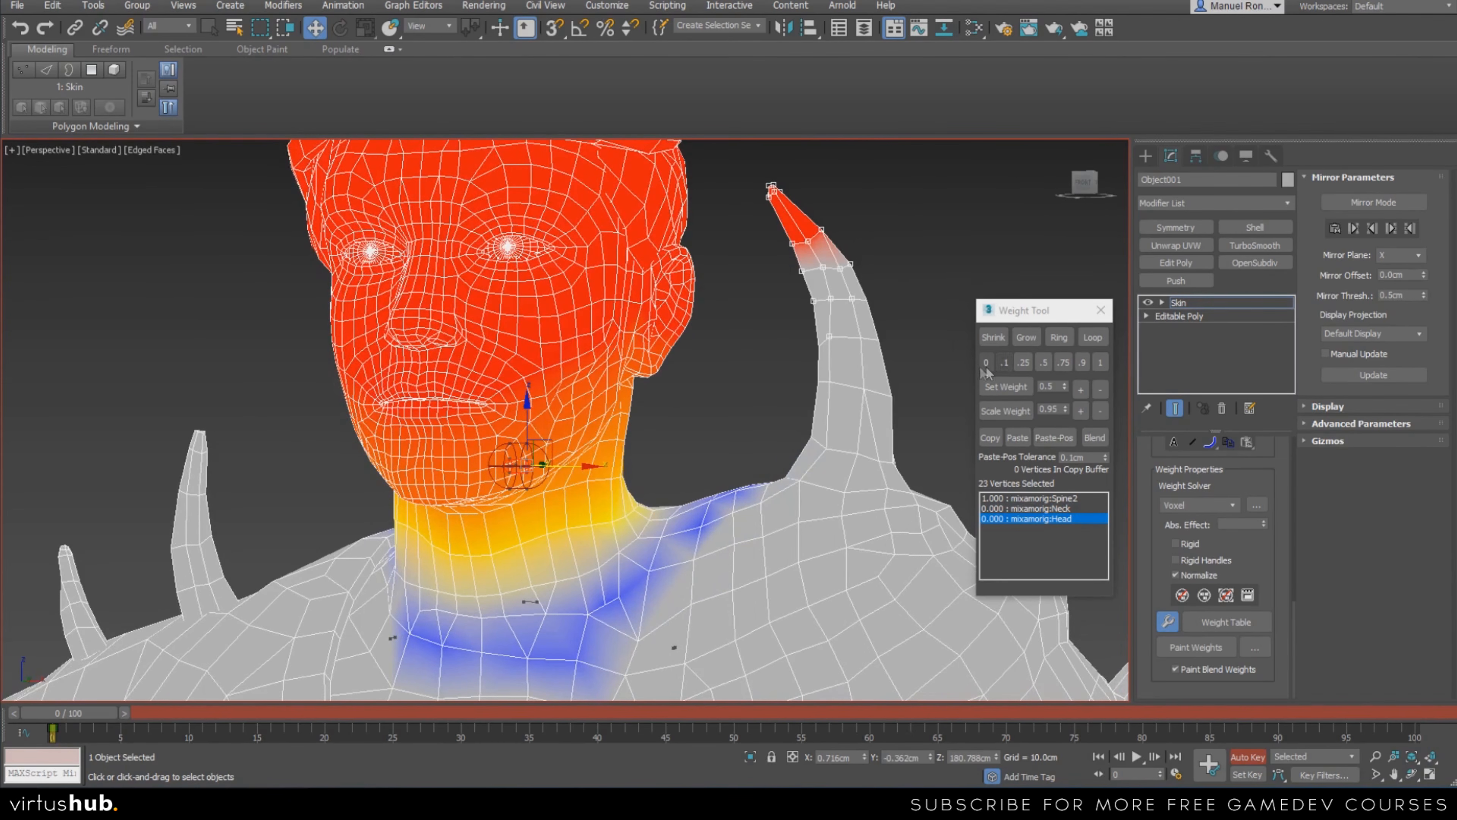
left_click(986, 362)
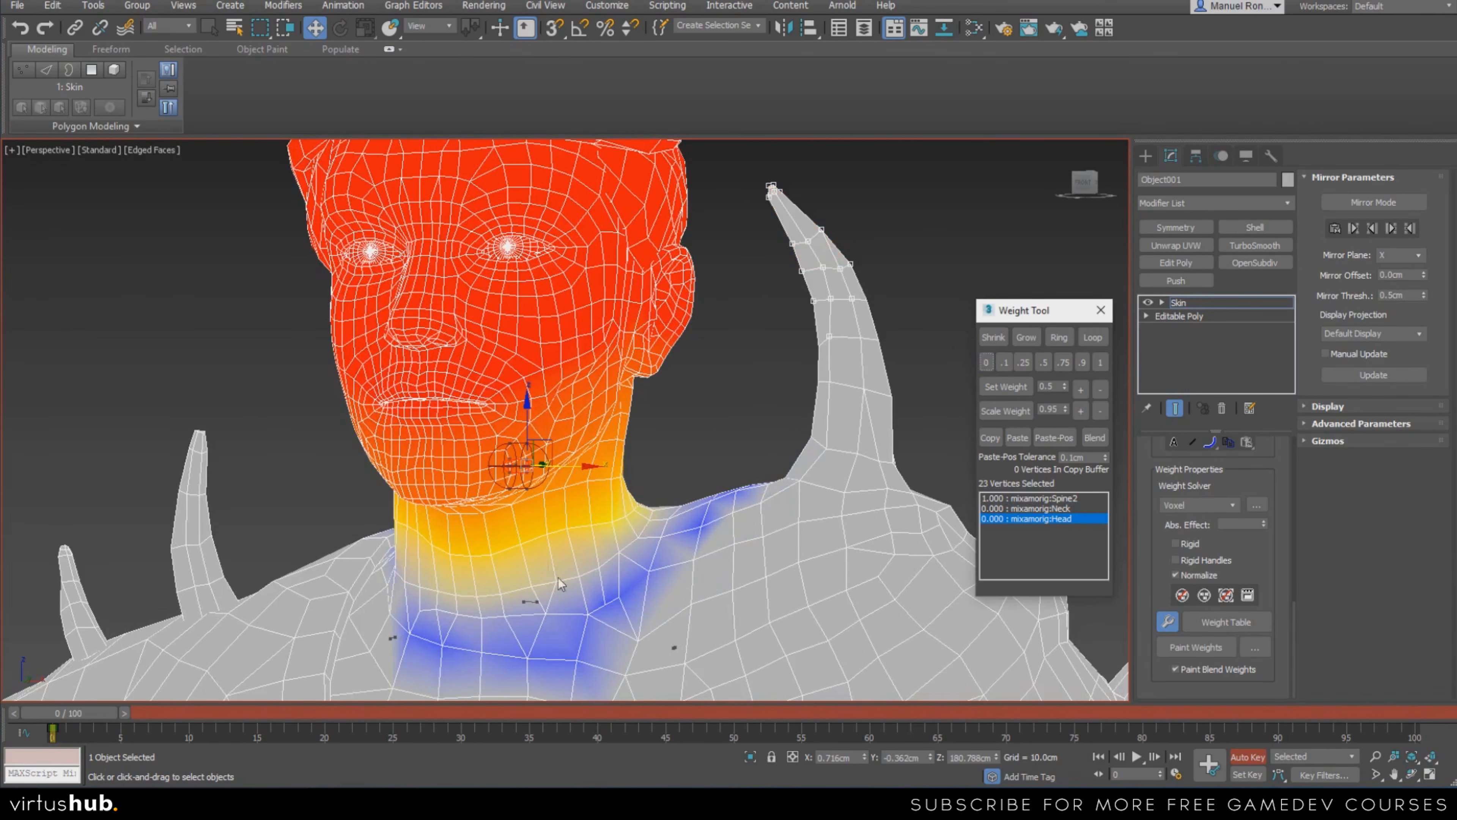
left_click(526, 600)
left_click(513, 465)
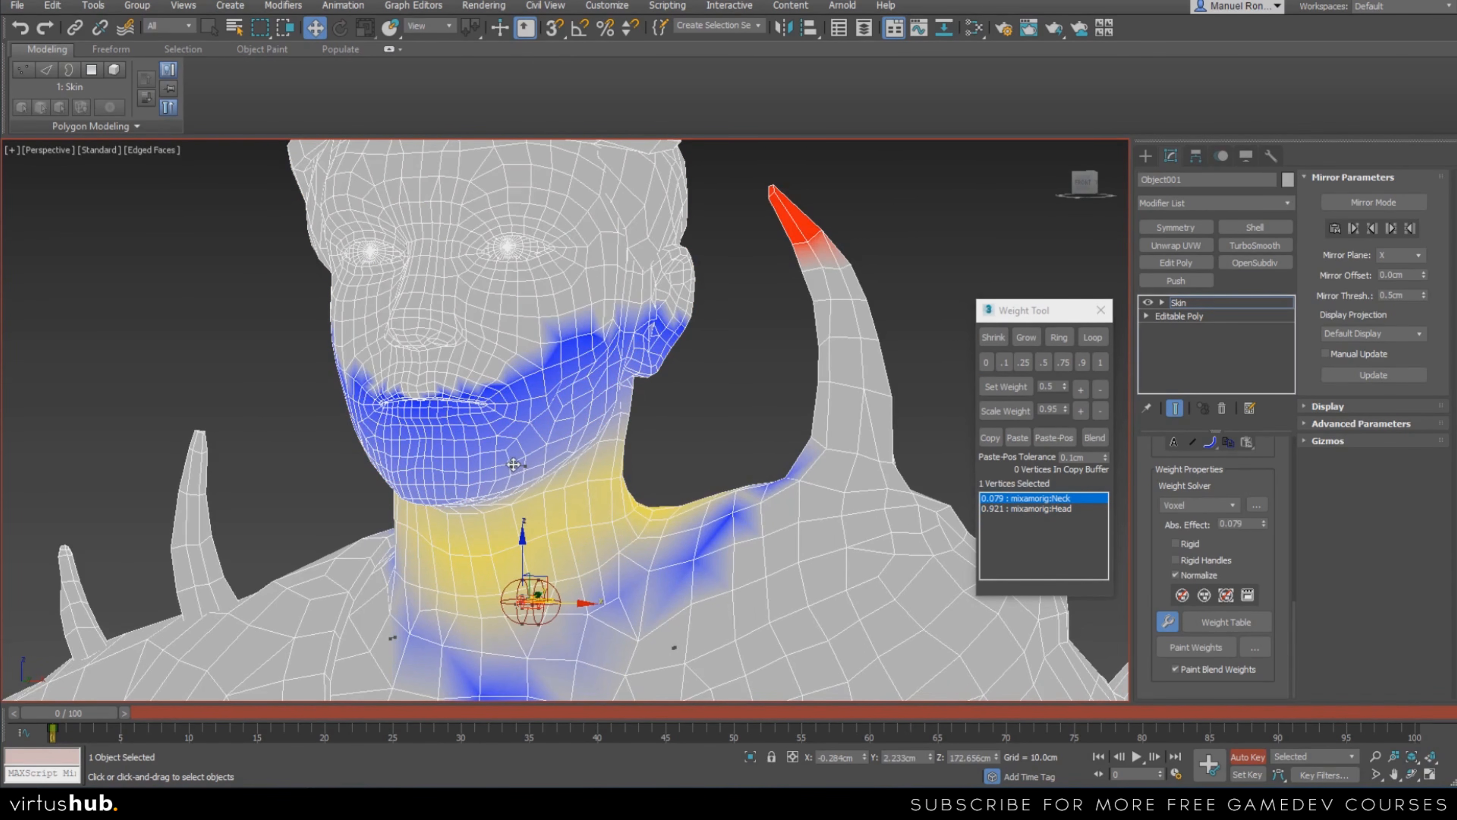
left_click(520, 466)
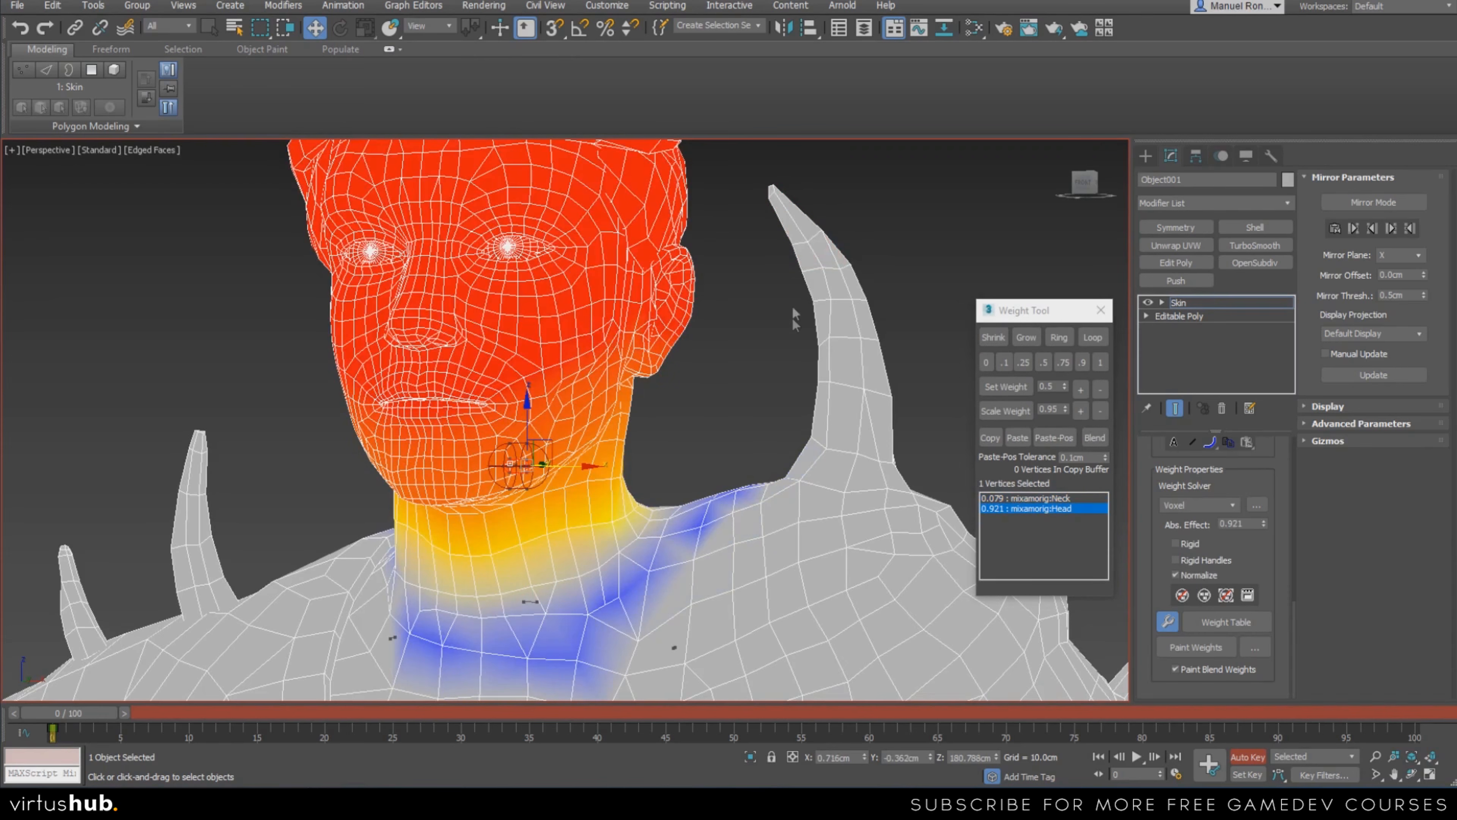
Select the left shoulder bone and the vertices covering the upper part of the large shoulder spike
scroll(763, 534, "down", 5)
scroll(831, 534, "up", 3)
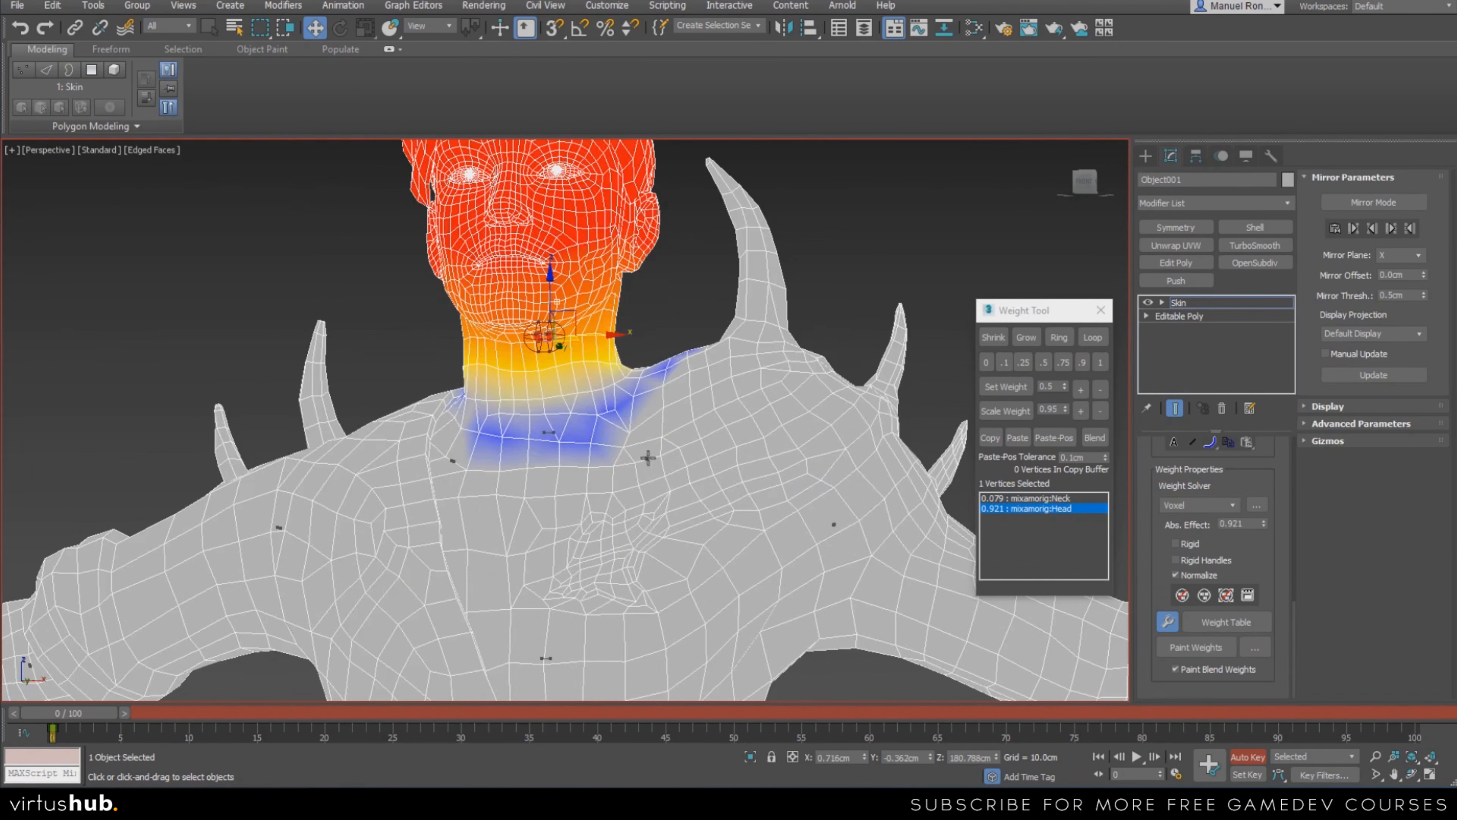
left_click(648, 456)
middle_click_drag(686, 148, 685, 212)
left_click_drag(778, 328, 792, 330)
scroll(776, 340, "up", 4)
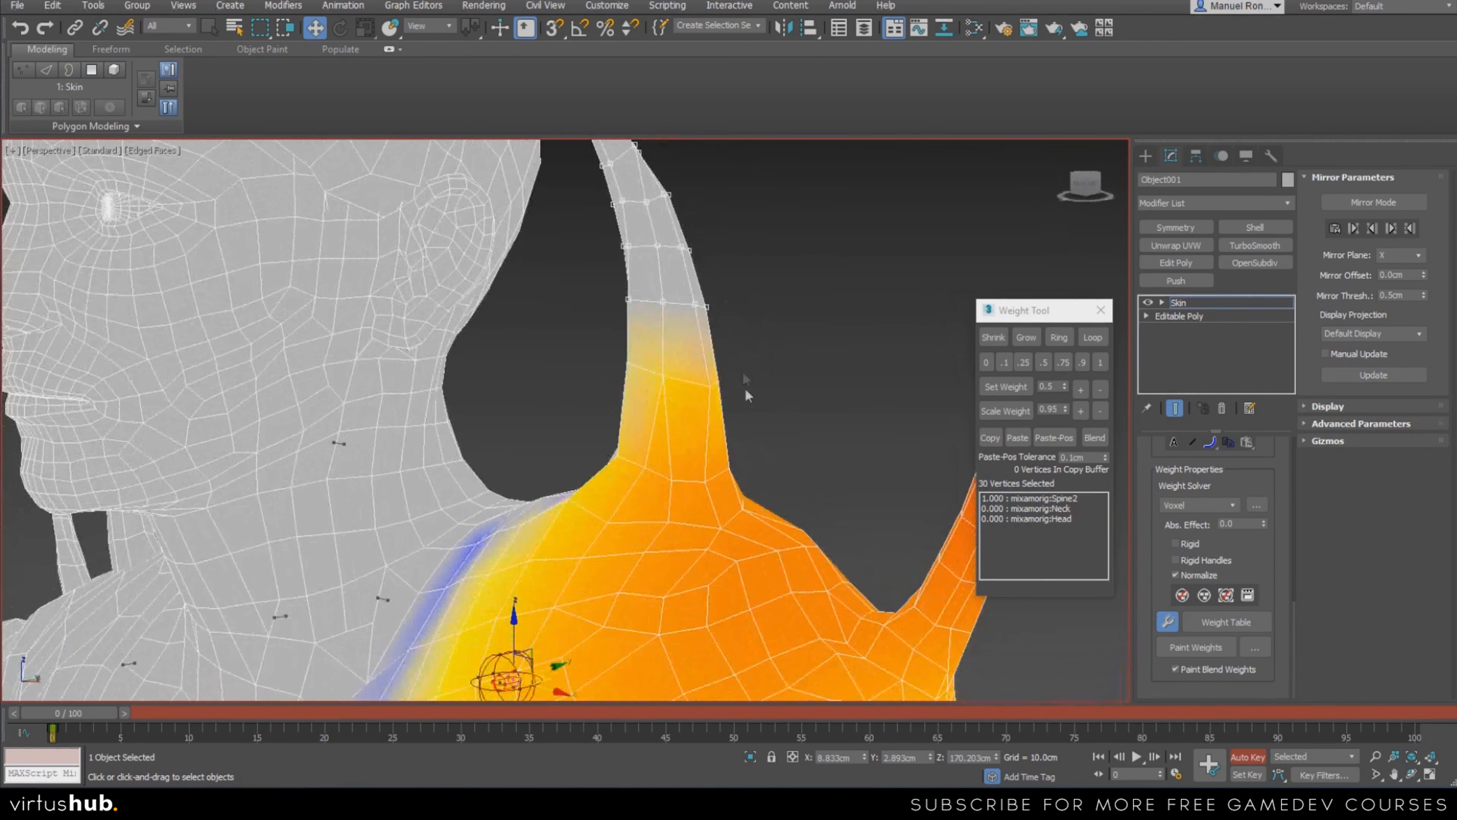
Inspect the left shoulder bone's influence around the spikes and check the deformation at frame 5
scroll(744, 378, "down", 6)
scroll(757, 345, "up", 4)
scroll(752, 331, "up", 4)
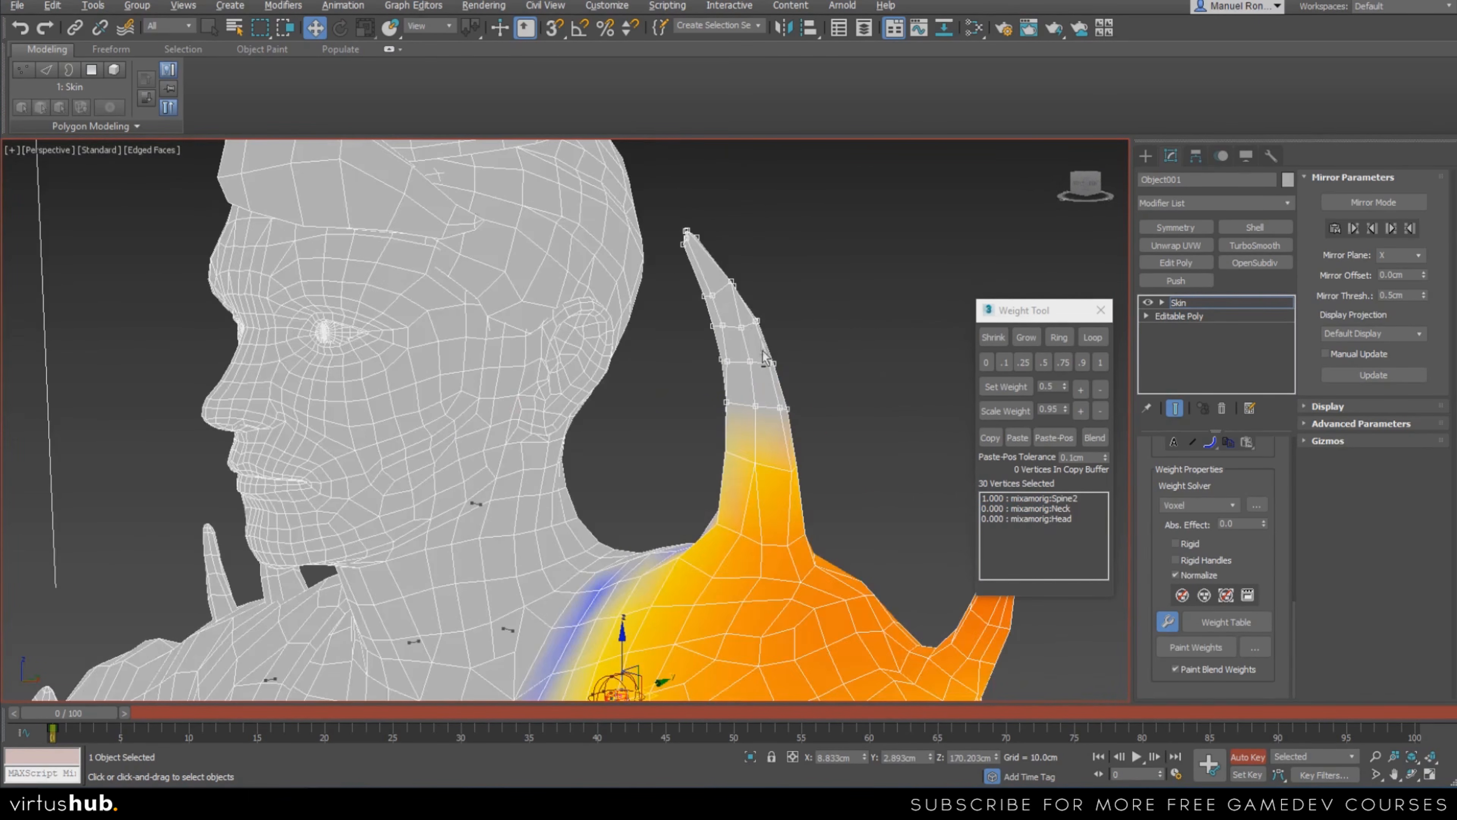
scroll(757, 356, "down", 2)
scroll(752, 363, "up", 3)
mouse_move(750, 367)
middle_mouse_down("alt")
mouse_move(803, 511)
mouse_move(755, 345)
middle_mouse_up("alt")
scroll(758, 345, "down", 5)
scroll(797, 442, "up", 3)
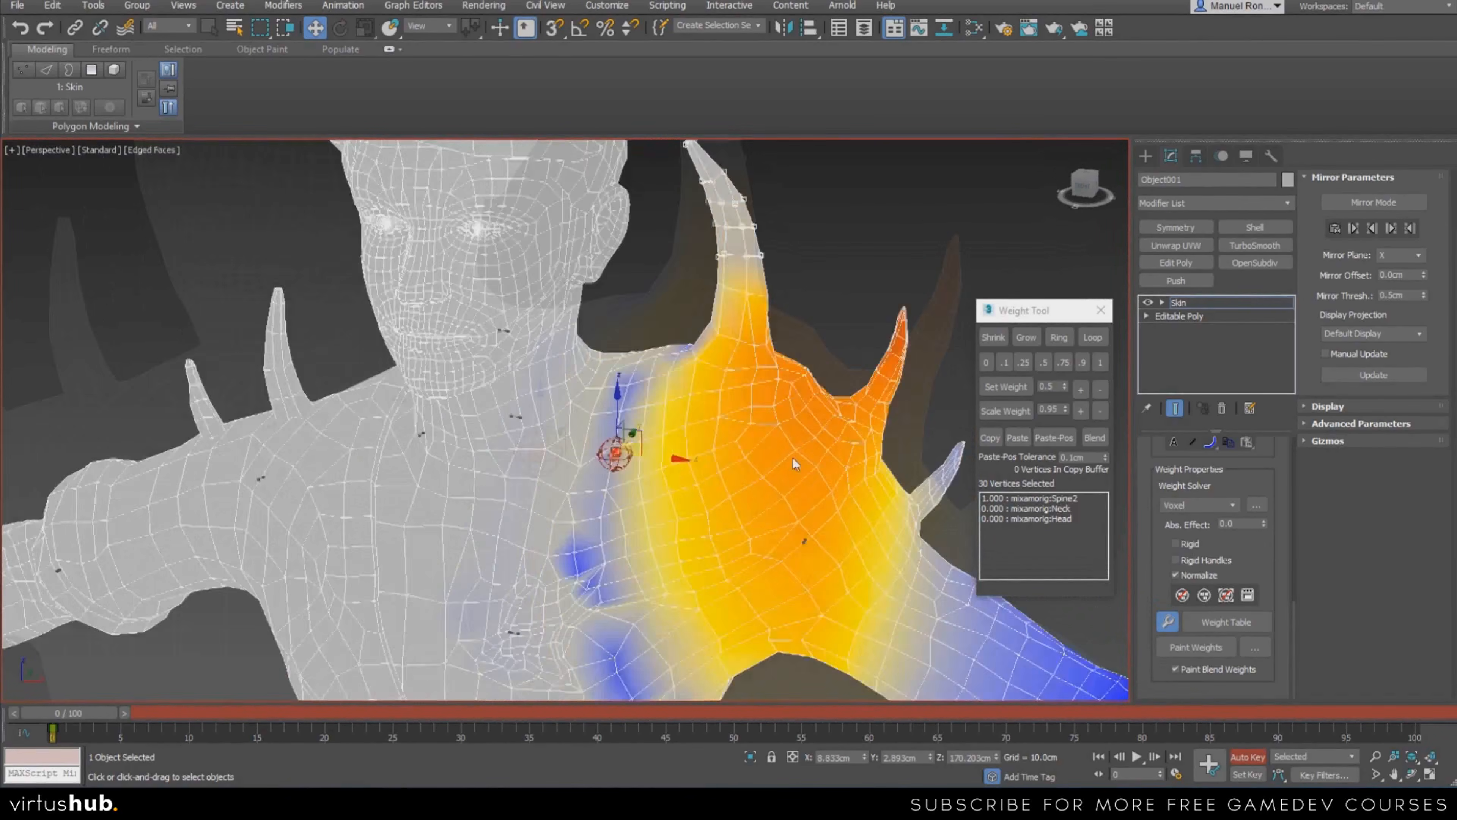
scroll(796, 458, "down", 5)
middle_click_drag(781, 494, 712, 457, "alt")
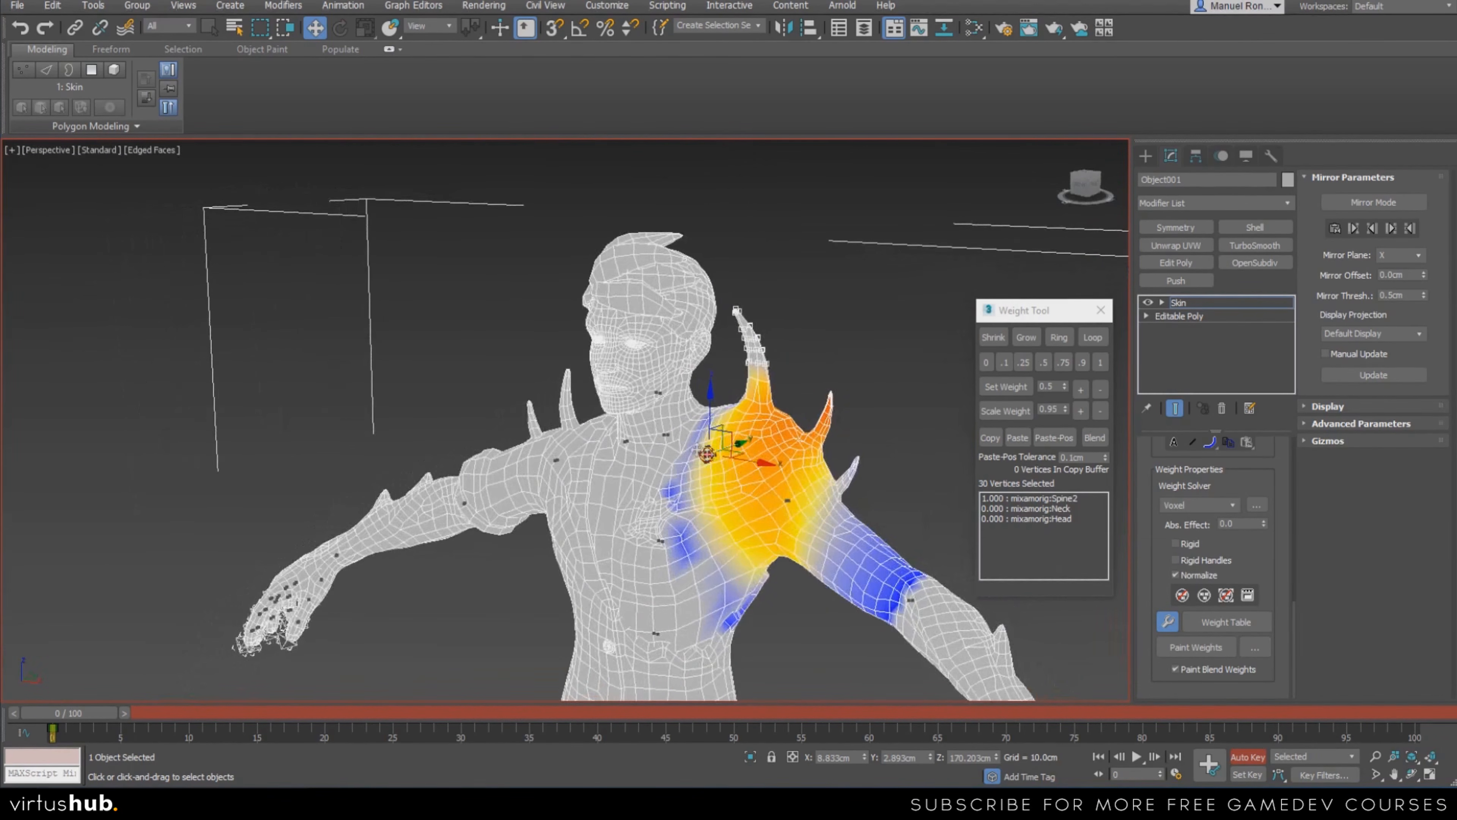
left_click_drag(91, 715, 153, 725)
scroll(745, 373, "up", 5)
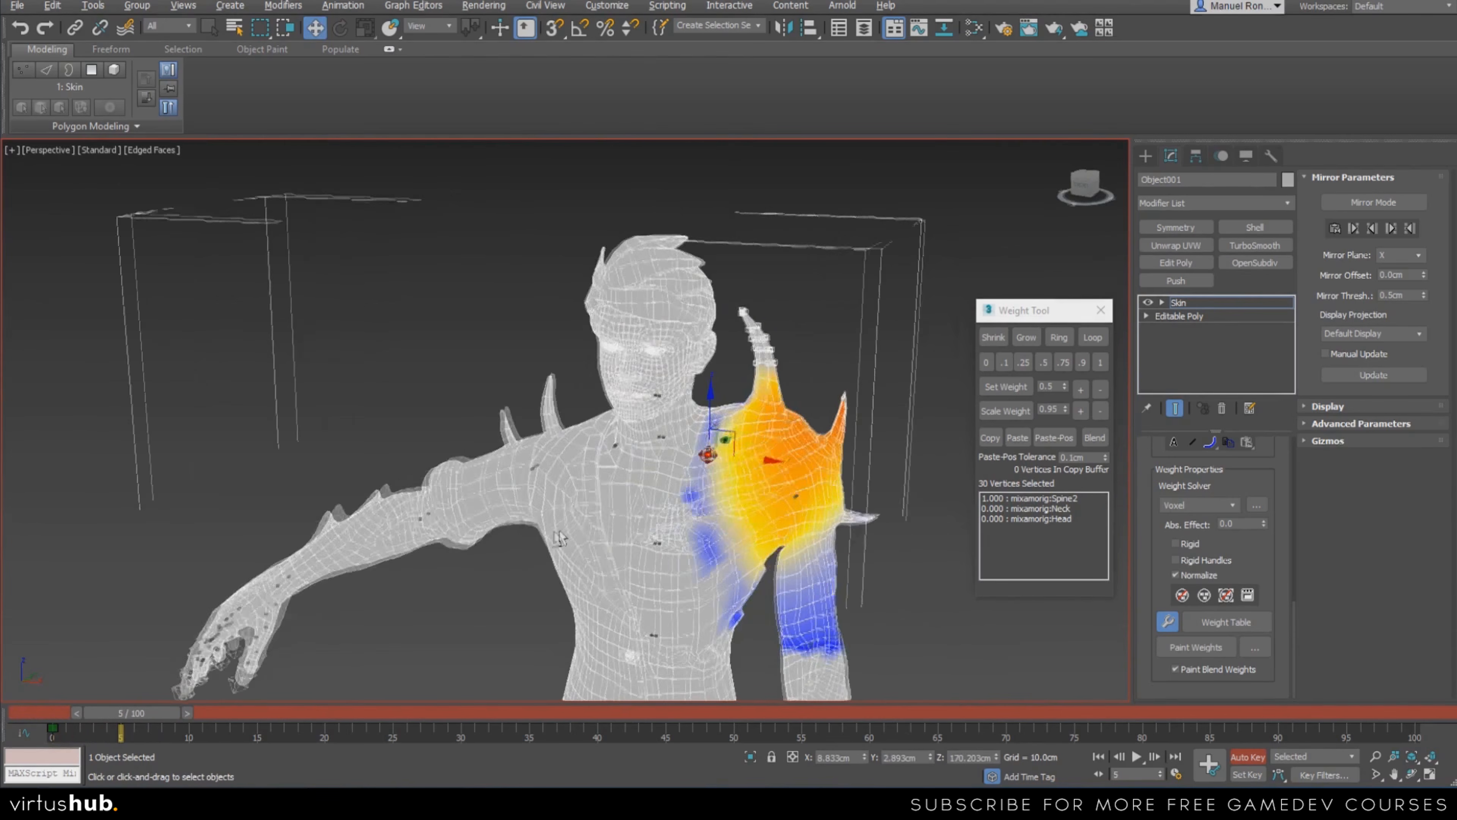
Grow the spike's vertex selection and raise its left shoulder bone weight in six increments to 0.752
left_click(1027, 337)
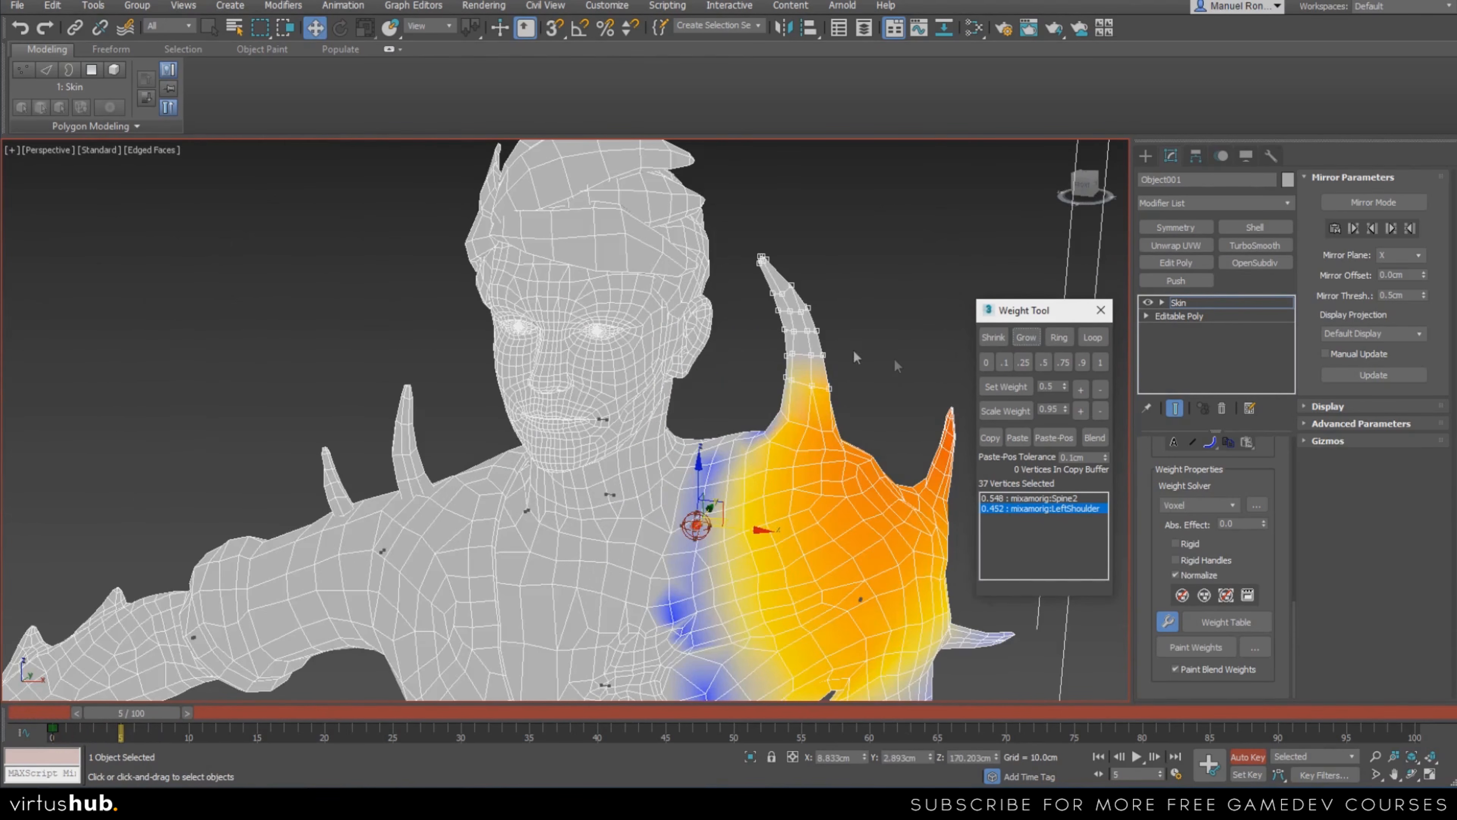
scroll(855, 367, "up", 5)
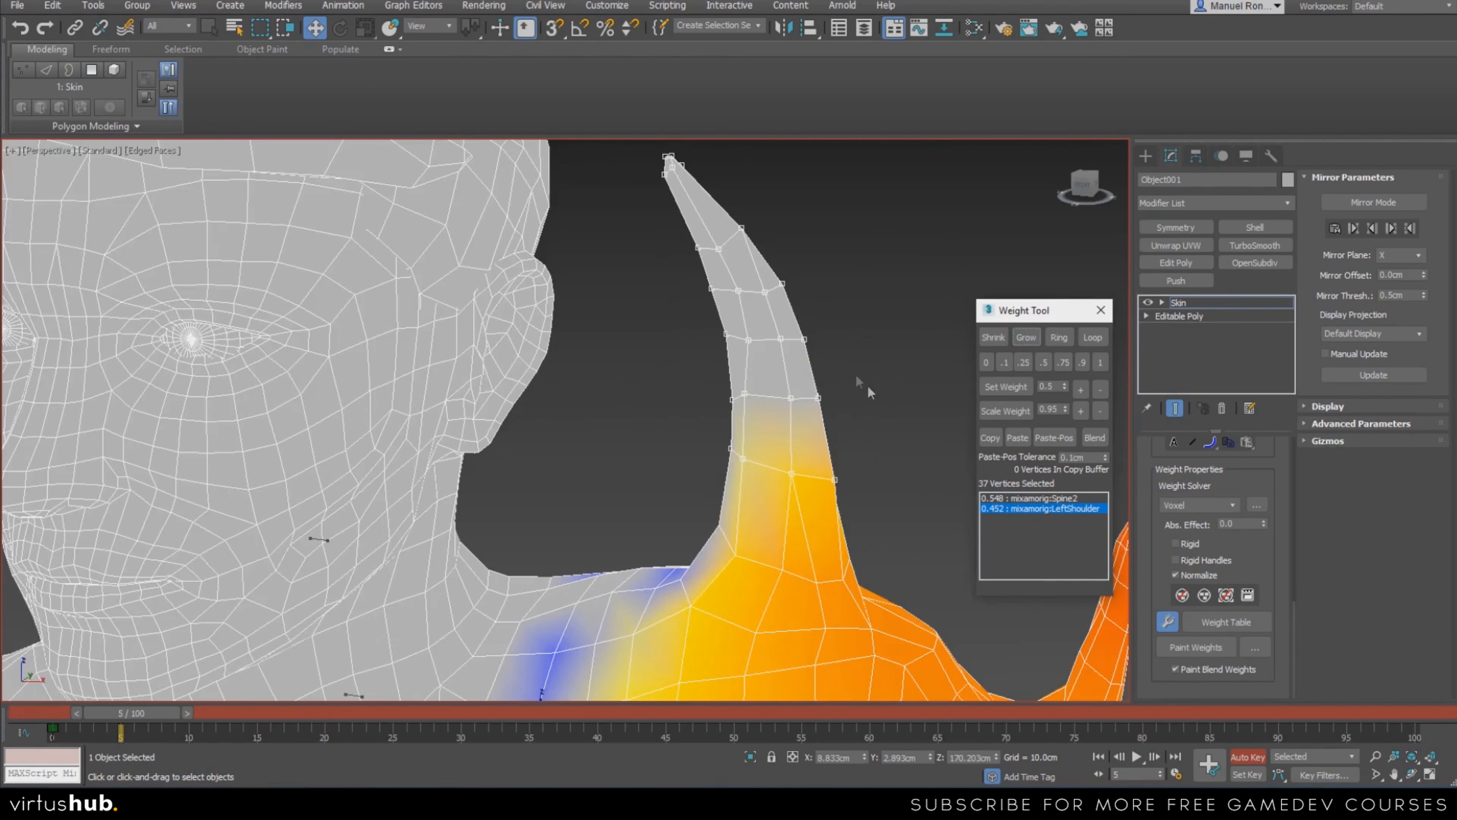
left_click(1081, 390)
left_click(1080, 390)
left_click(1081, 390)
left_click(1080, 390)
left_click(1080, 390)
left_click(1080, 390)
middle_click_drag(795, 425, 769, 344)
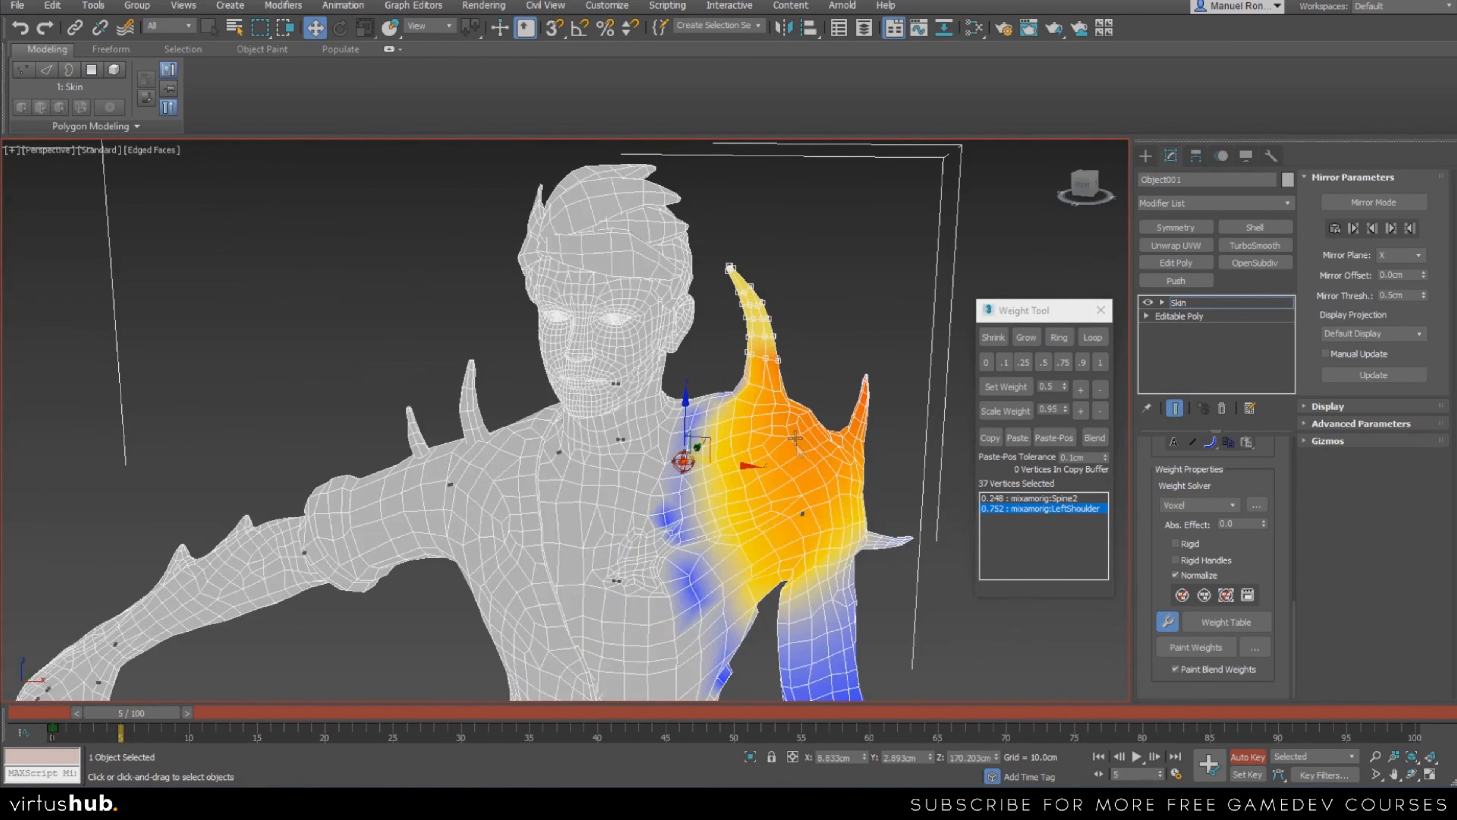
middle_click_drag(770, 350, 563, 560, "alt")
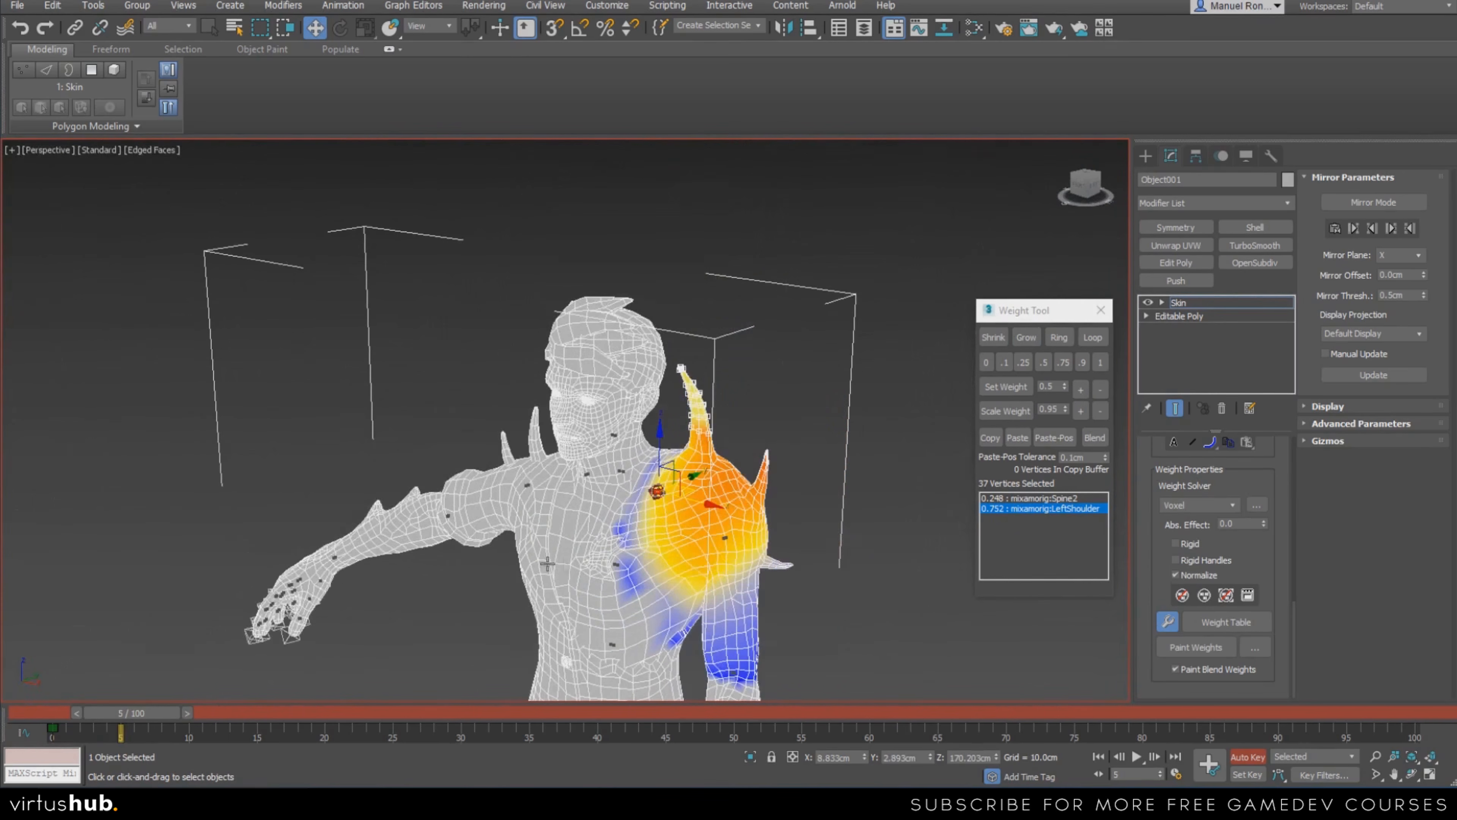
Return to frame 0 and set the neck bone's weight on the selected spike vertices to 0
left_click_drag(172, 717, 86, 715)
scroll(620, 439, "up", 4)
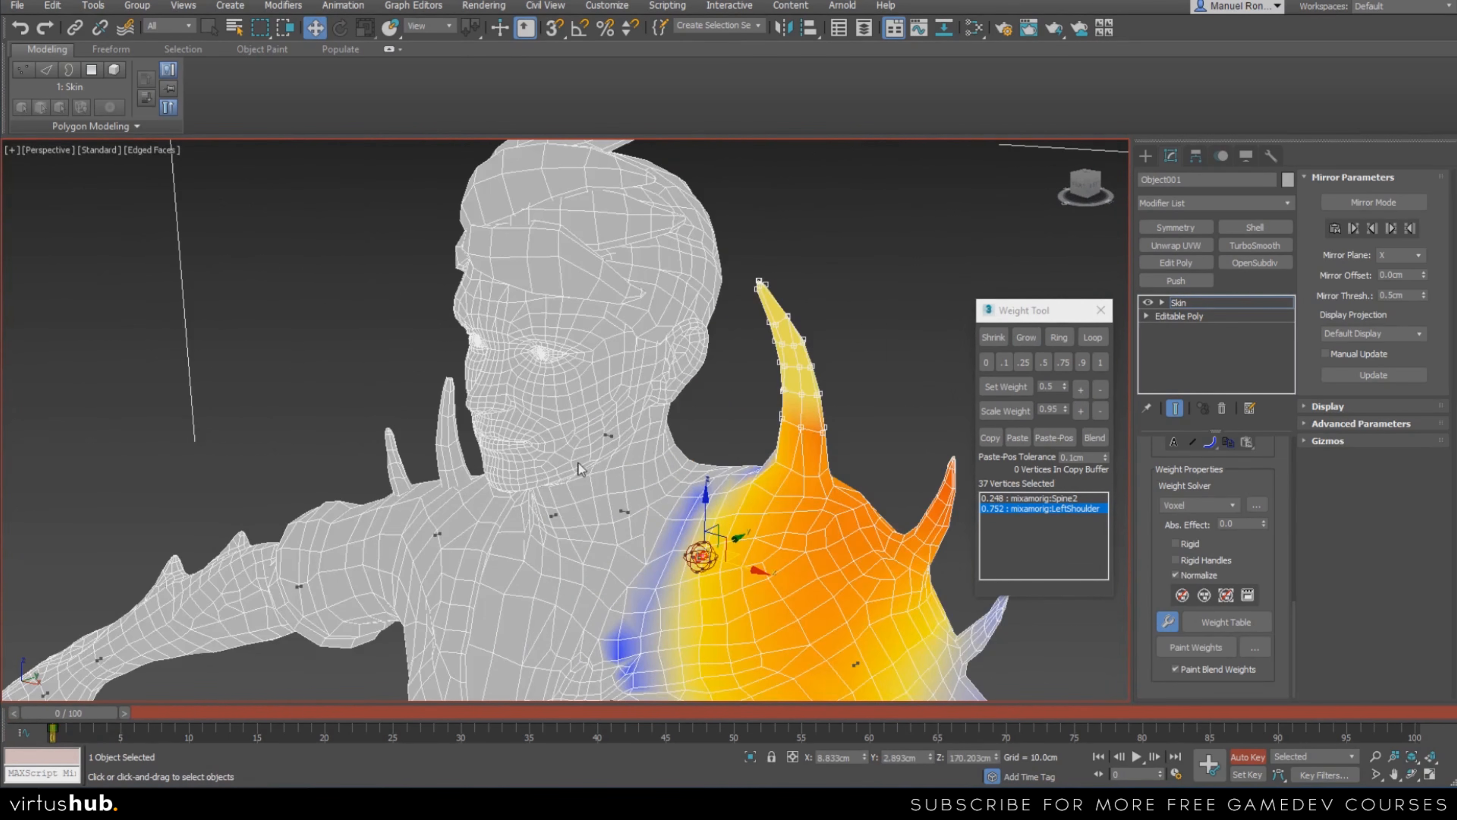
left_click(609, 436)
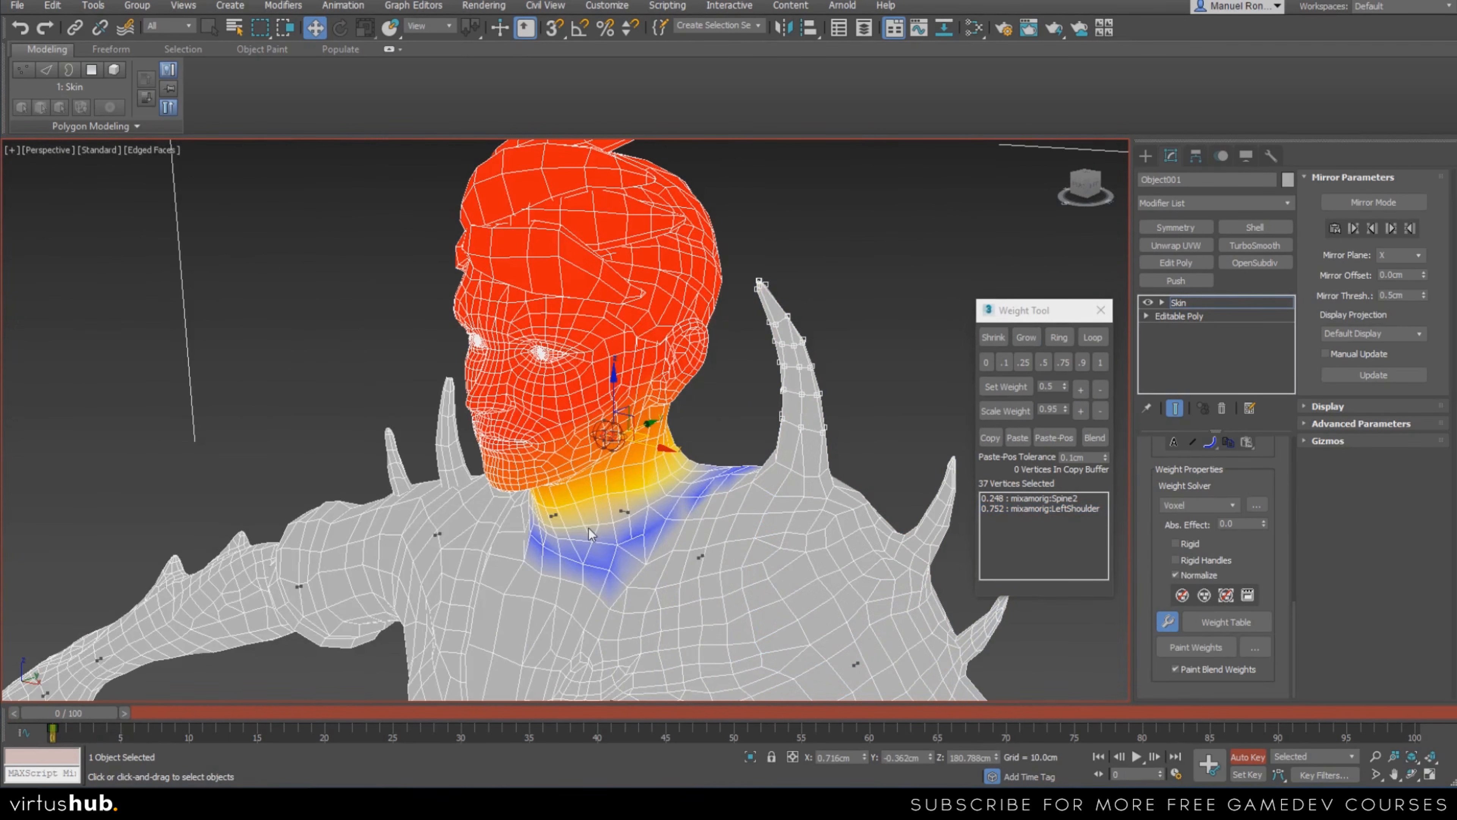
middle_click_drag(605, 521, 609, 537, "alt")
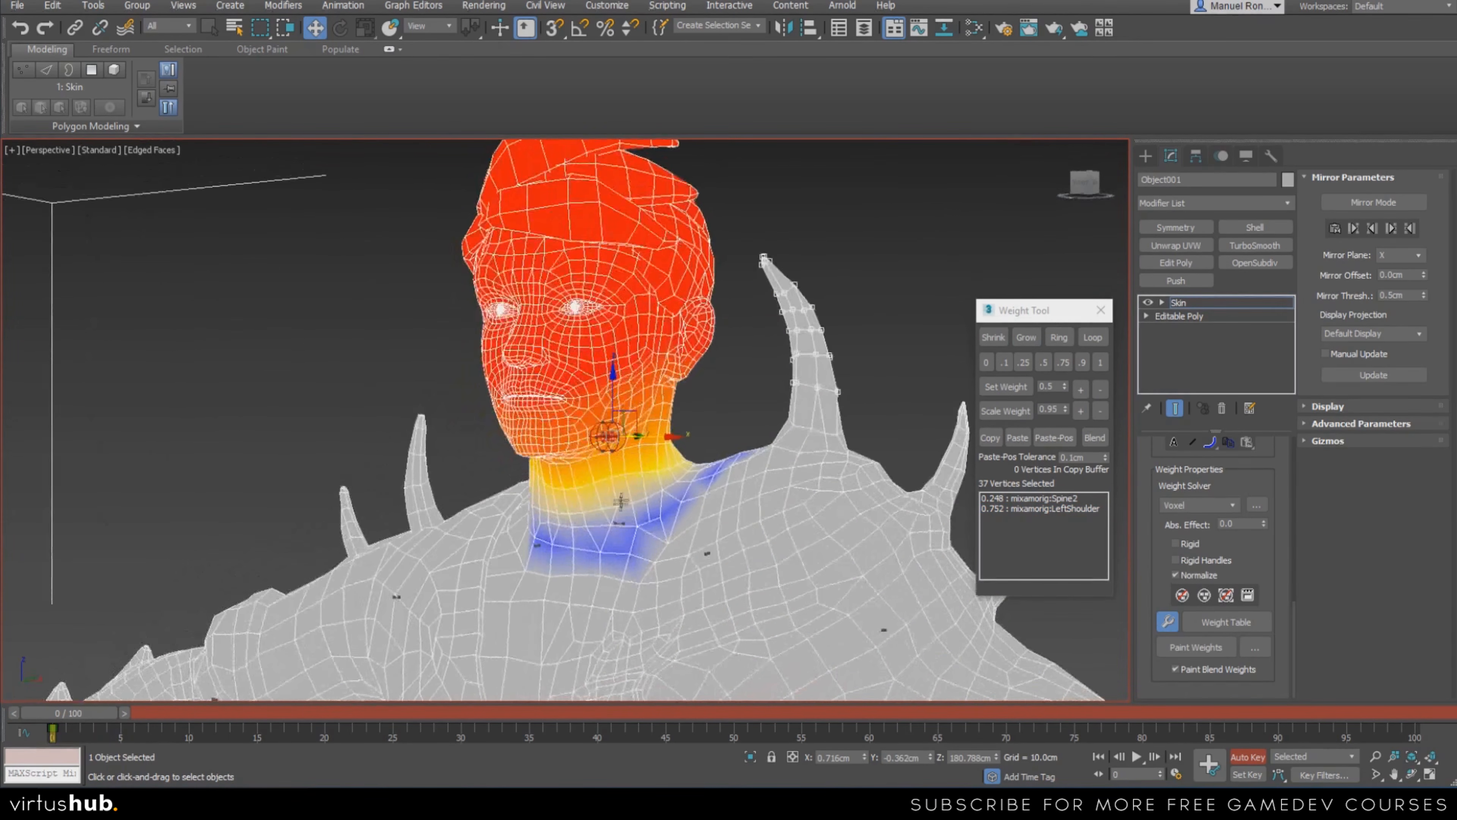
left_click(623, 521)
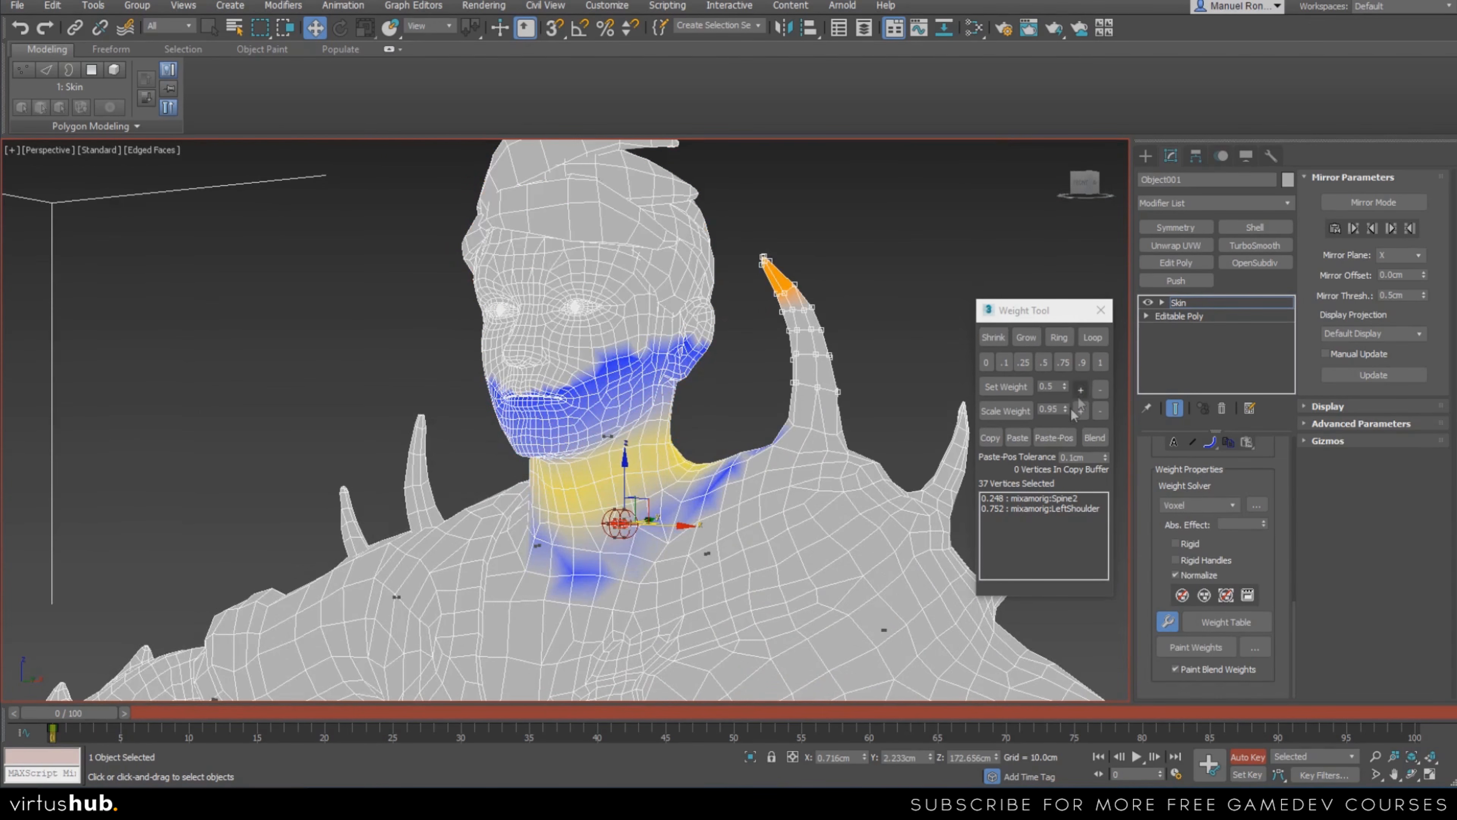
left_click(988, 364)
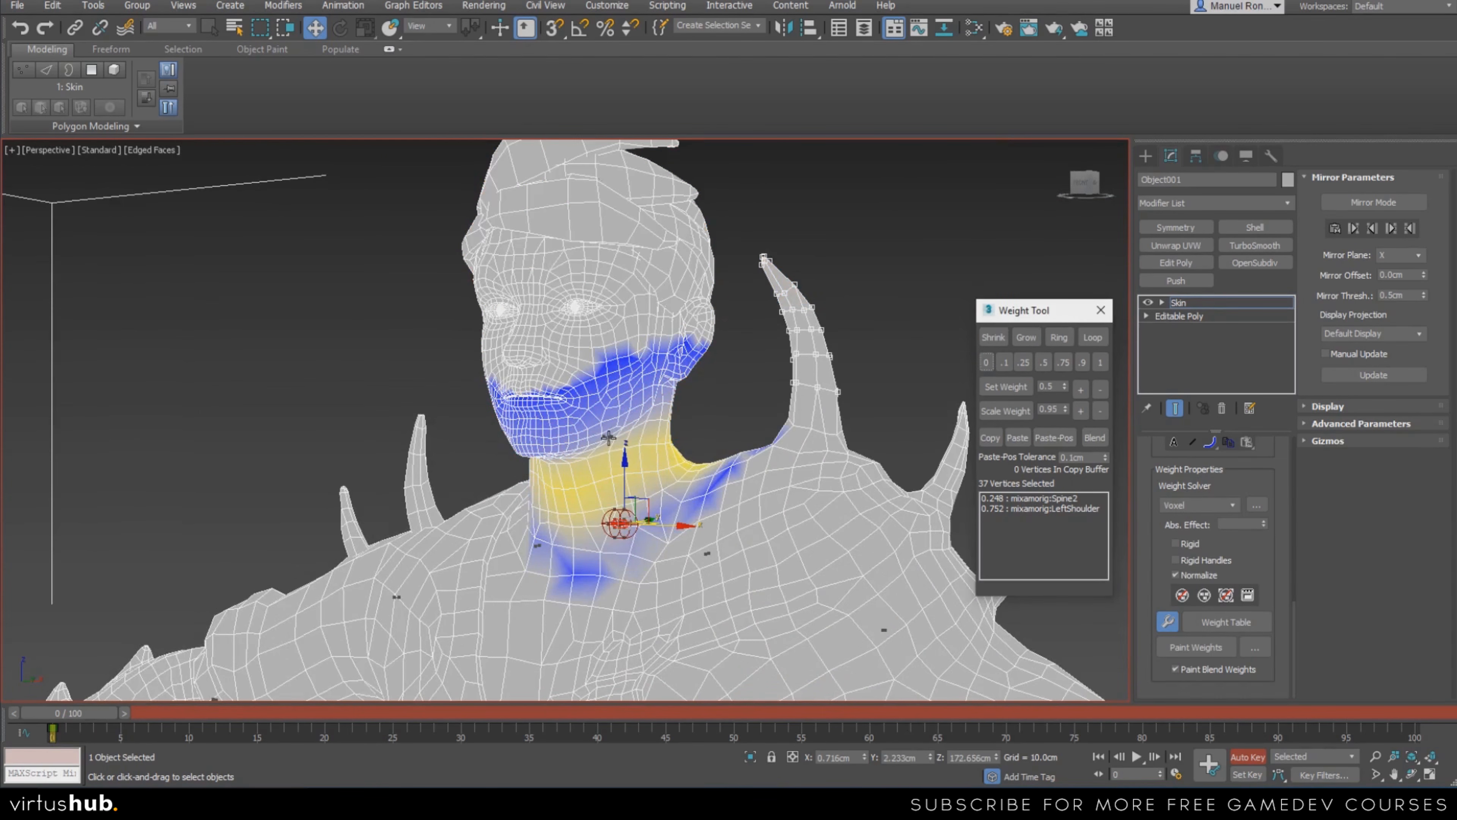
Deselect the spike vertices and alternate between the head and neck bones to recheck their influence
left_click(609, 437)
left_click(624, 523)
left_click(608, 436)
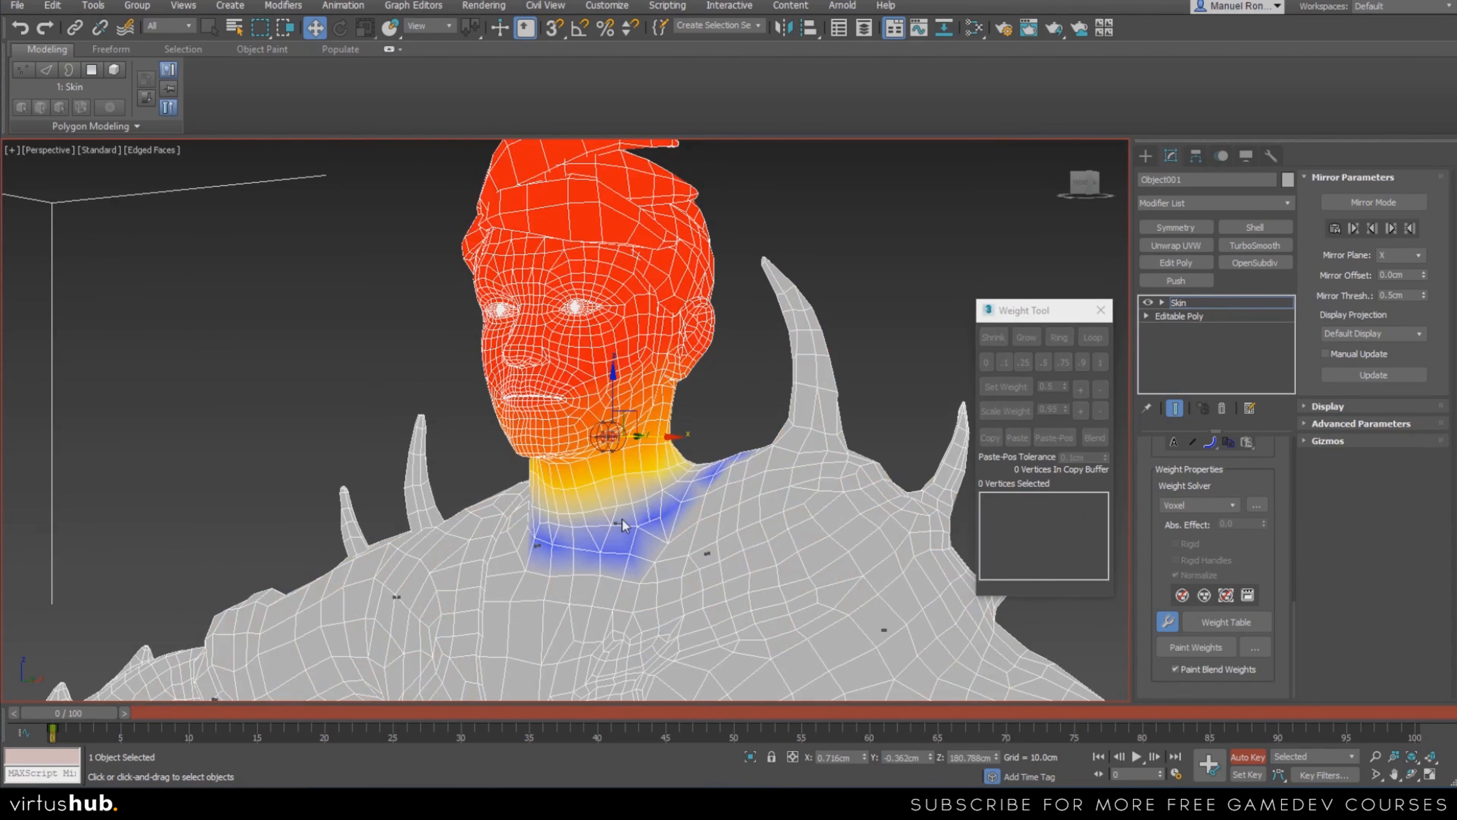
left_click(623, 524)
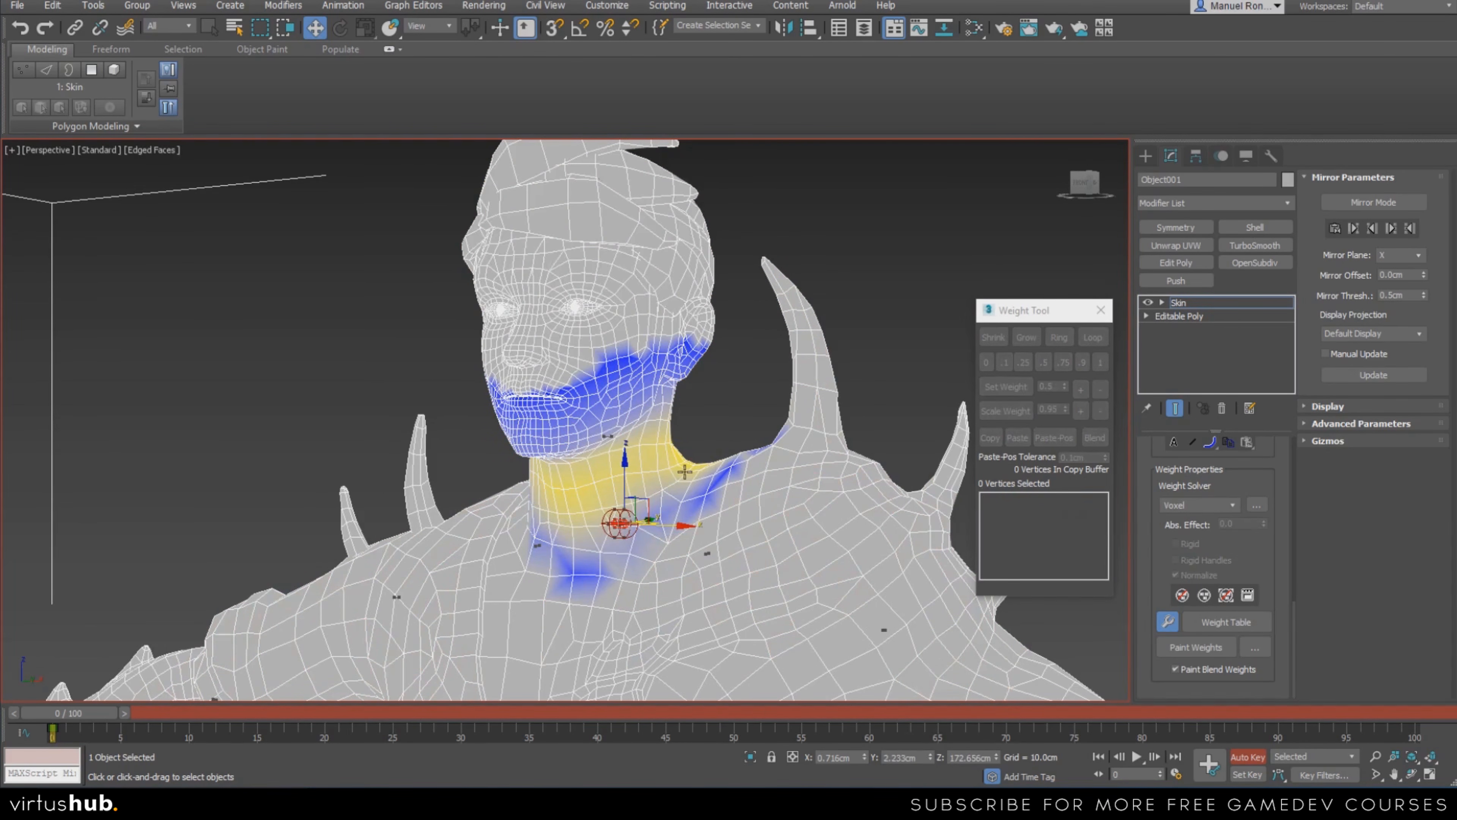
left_click(607, 436)
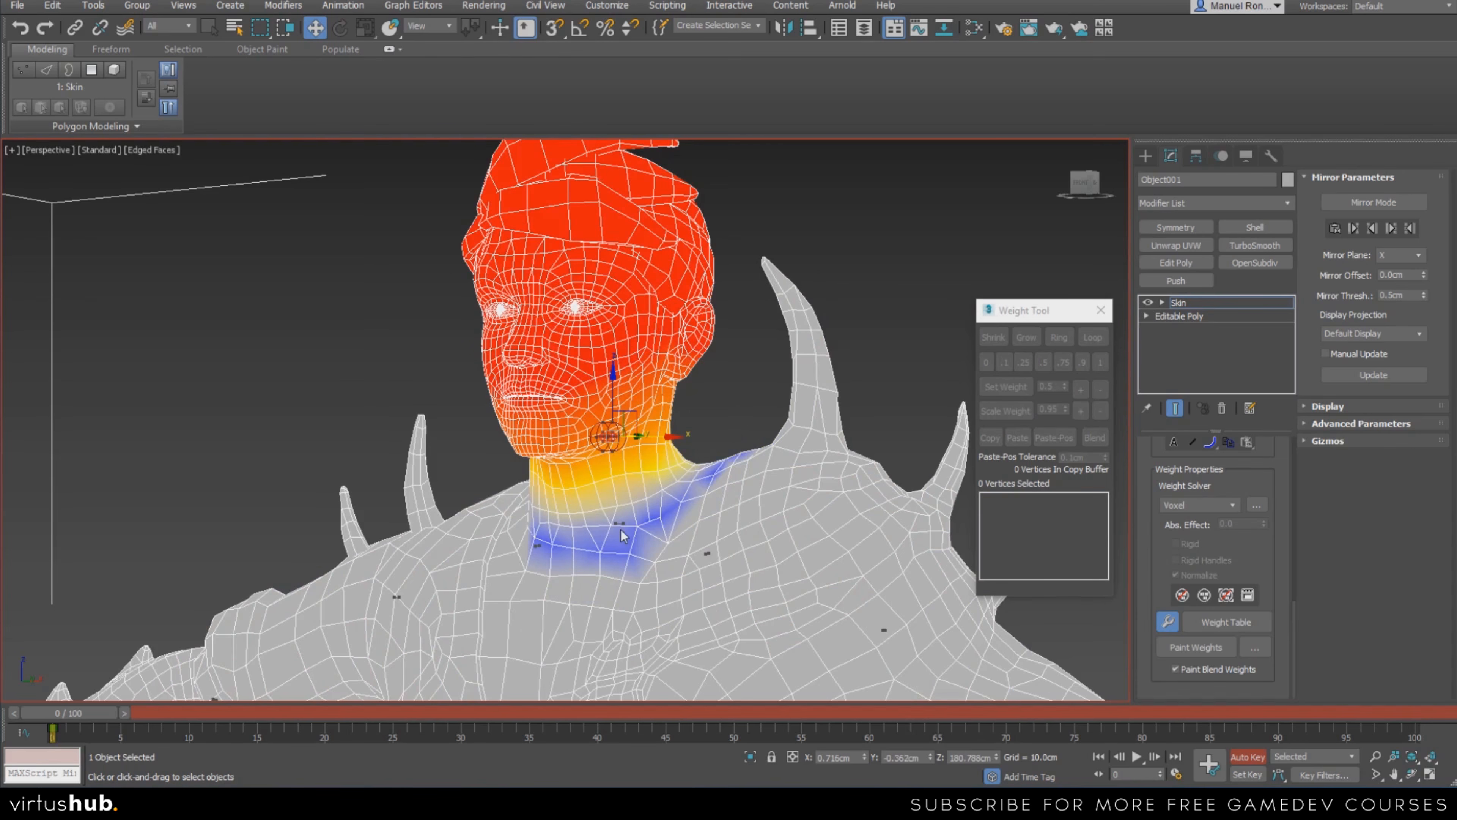
Select the left shoulder bone and examine its influence and the armpit deformation between frames 0 and 5
left_click(706, 555)
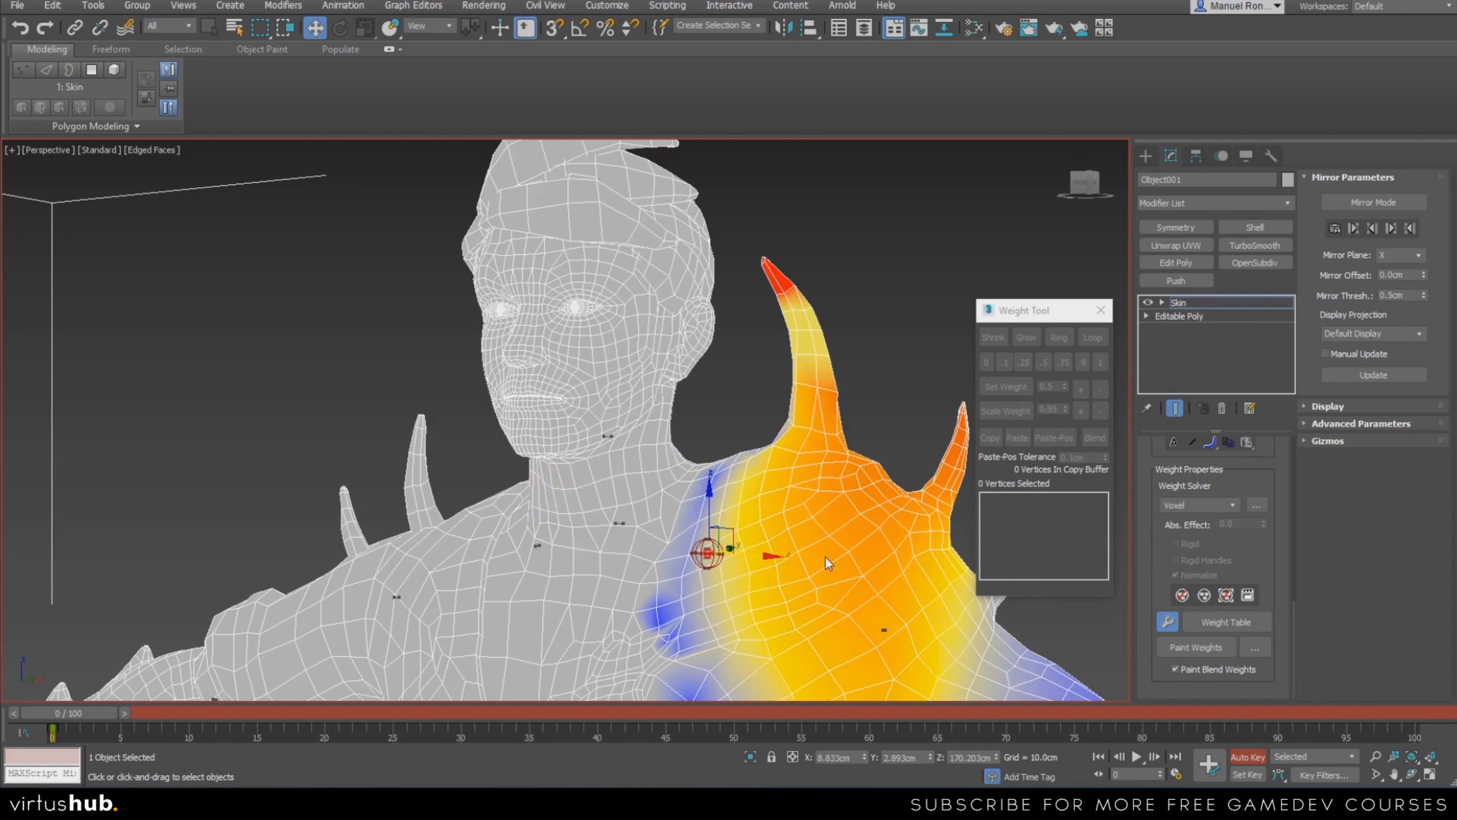
scroll(825, 556, "down", 5)
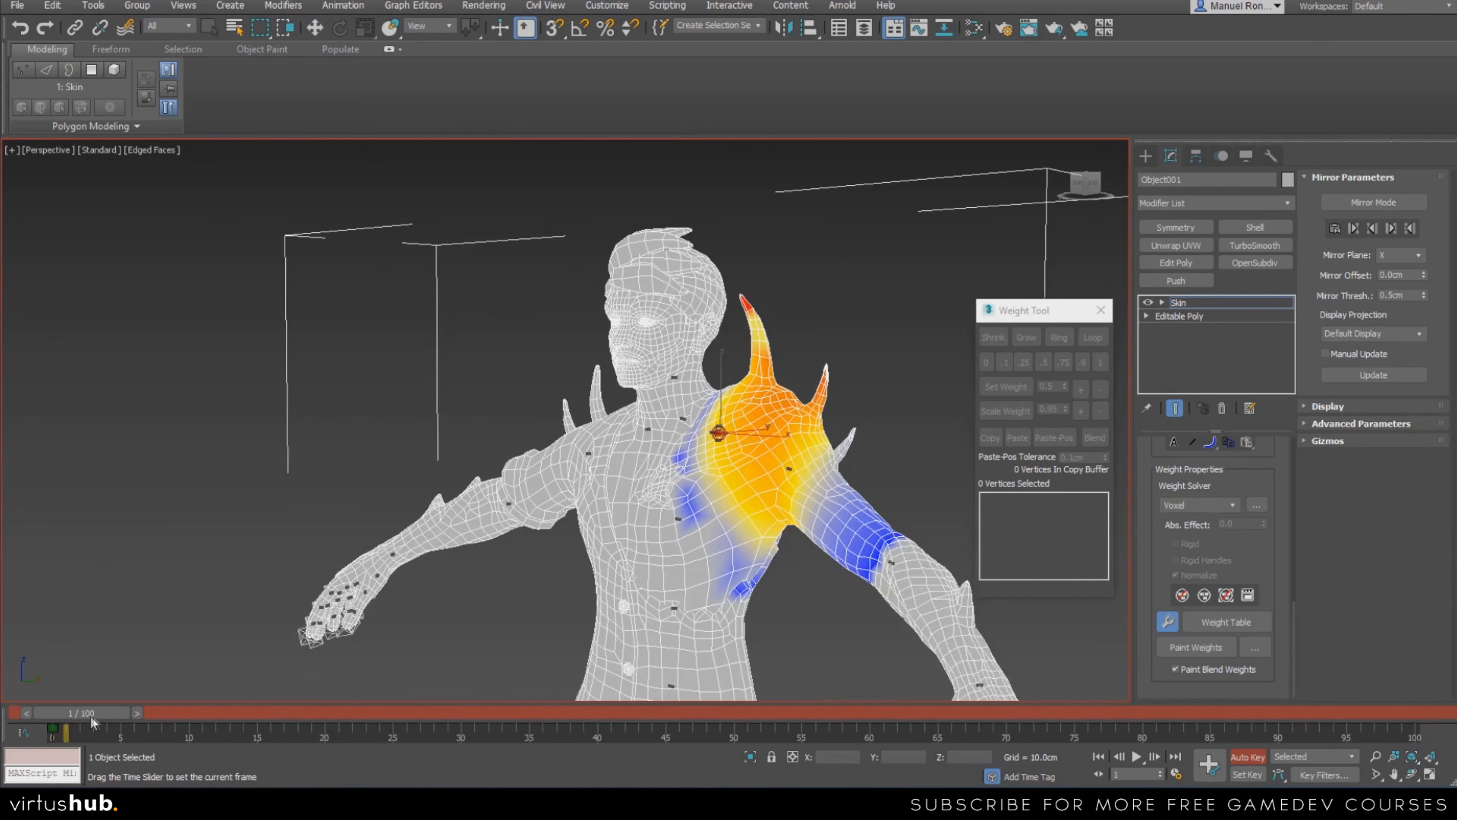
left_click_drag(90, 715, 143, 715)
middle_click_drag(803, 489, 838, 492, "alt")
scroll(839, 489, "up", 8)
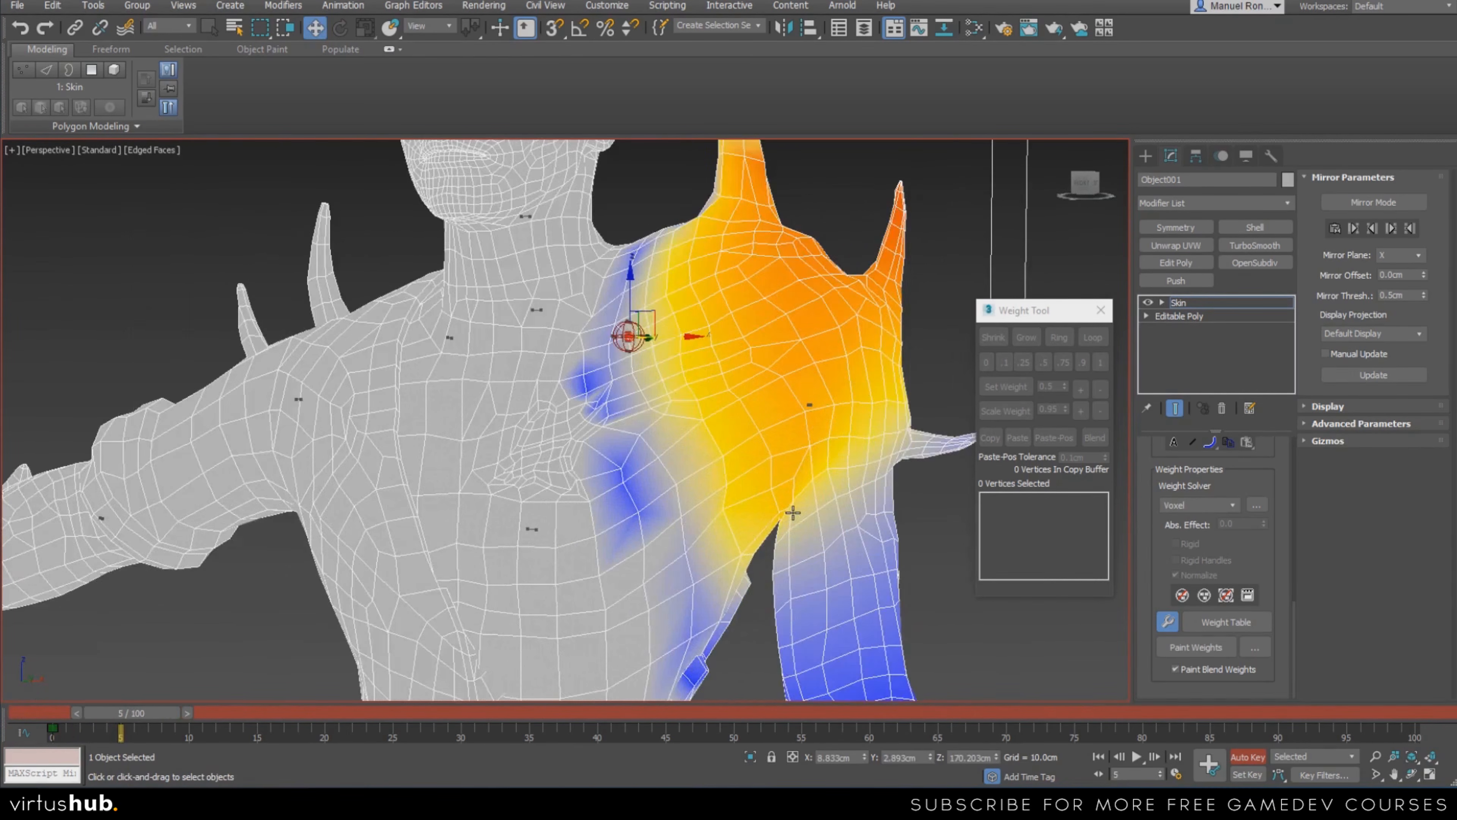
scroll(771, 524, "down", 3)
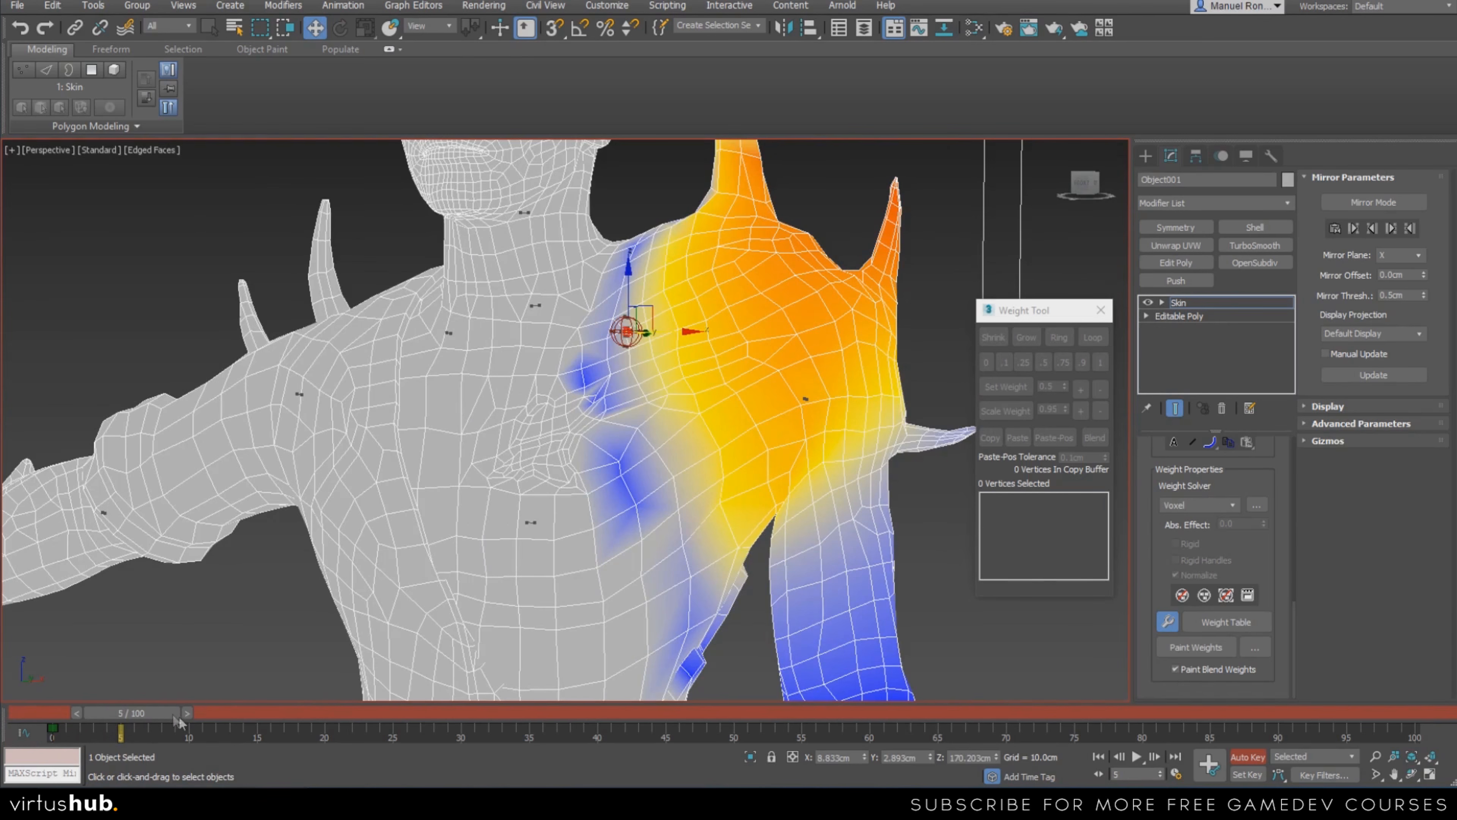
left_click_drag(139, 715, 140, 714)
mouse_move(130, 713)
left_mouse_down()
mouse_move(108, 712)
mouse_move(148, 719)
mouse_move(105, 722)
left_mouse_up()
scroll(650, 542, "up", 3)
middle_click_drag(834, 553, 745, 558)
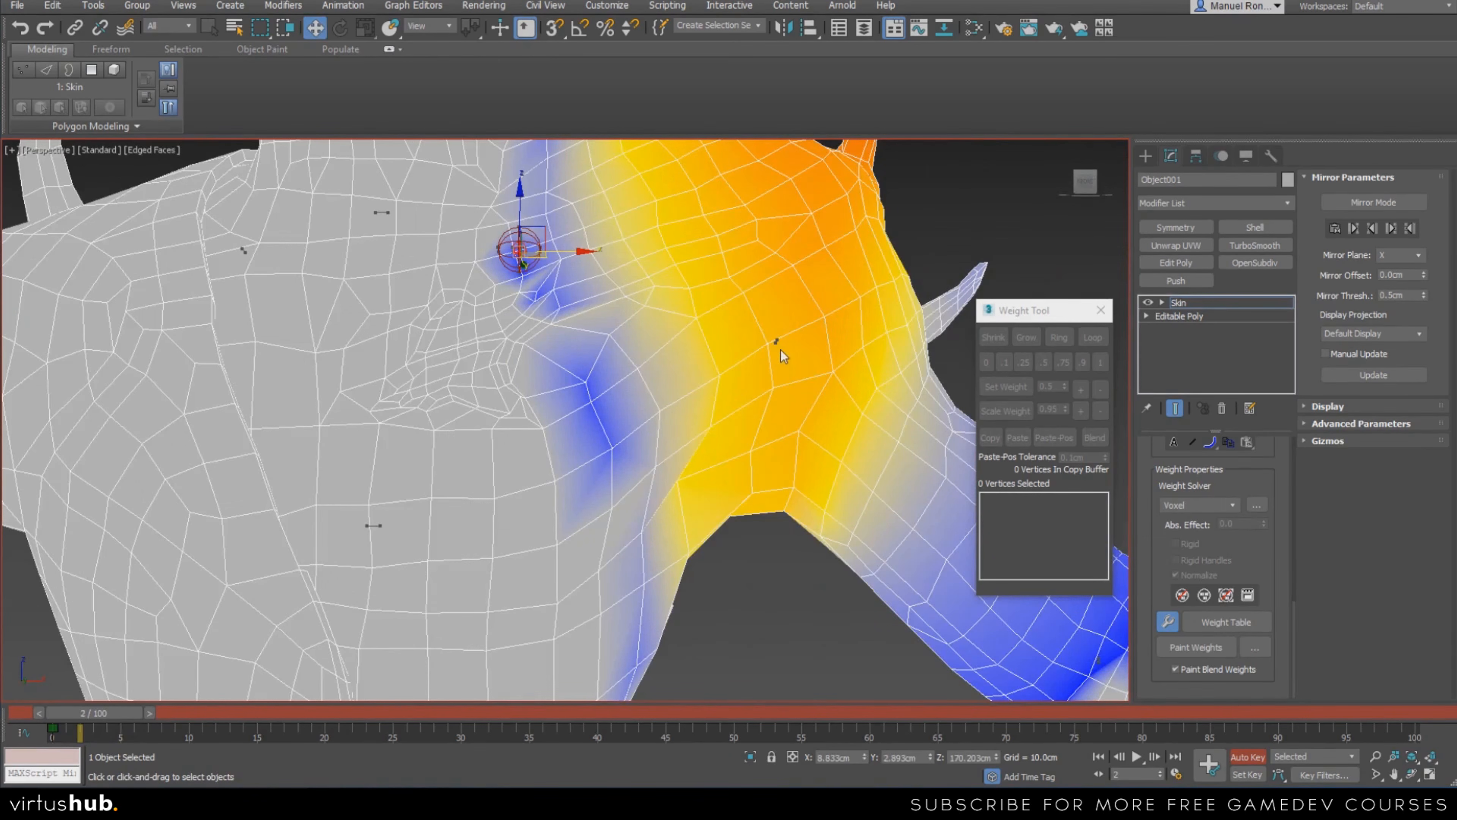
Select four vertices near the front of the left armpit and raise their left arm bone weight to 0.303 at frame 4
left_click(778, 343)
middle_click_drag(804, 525, 816, 505, "alt")
left_click(802, 389)
left_click(802, 464, "ctrl")
middle_click_drag(784, 579, 691, 590, "alt")
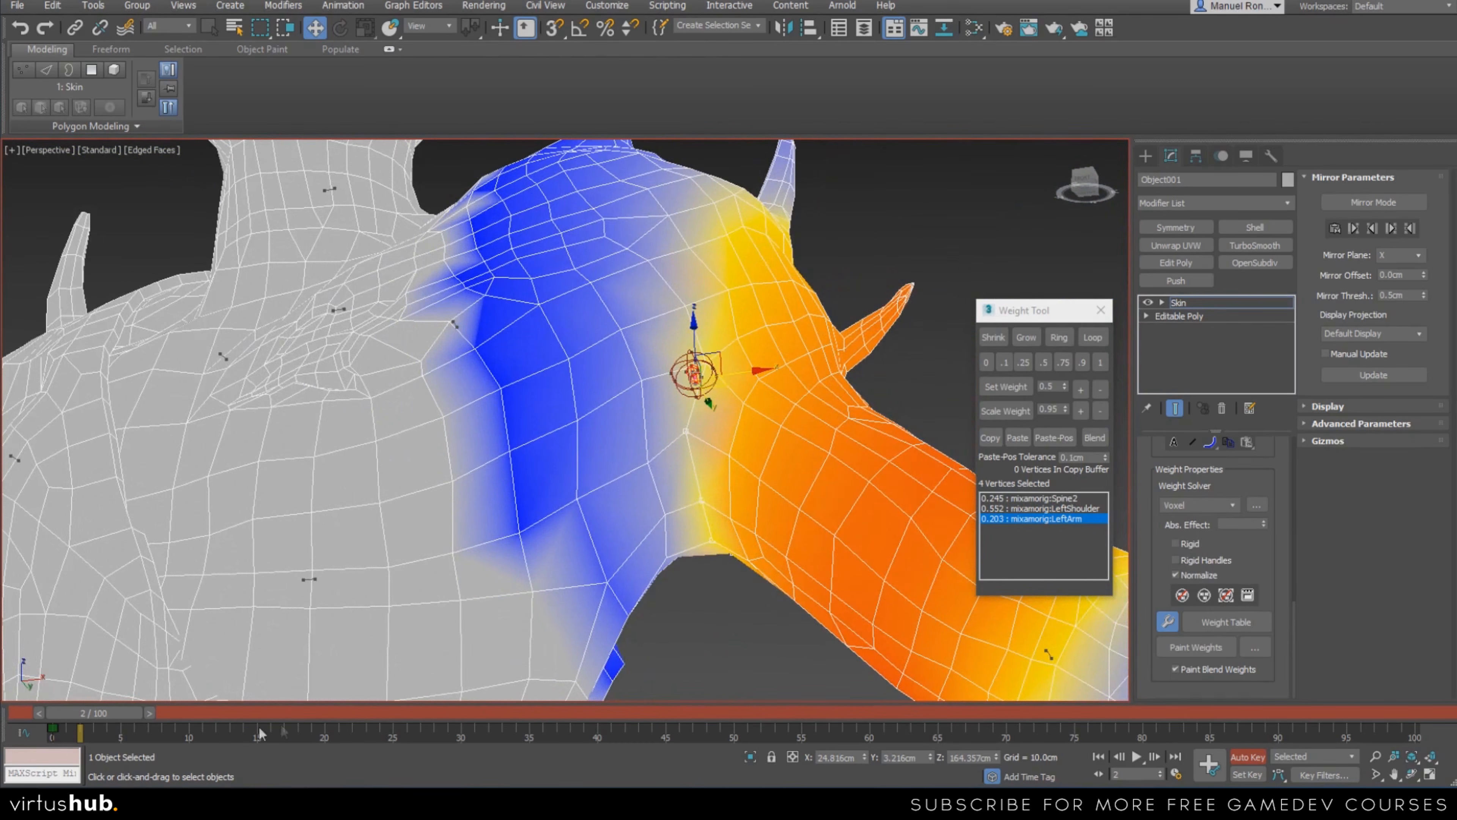
left_click_drag(111, 720, 143, 726)
scroll(577, 570, "up", 10)
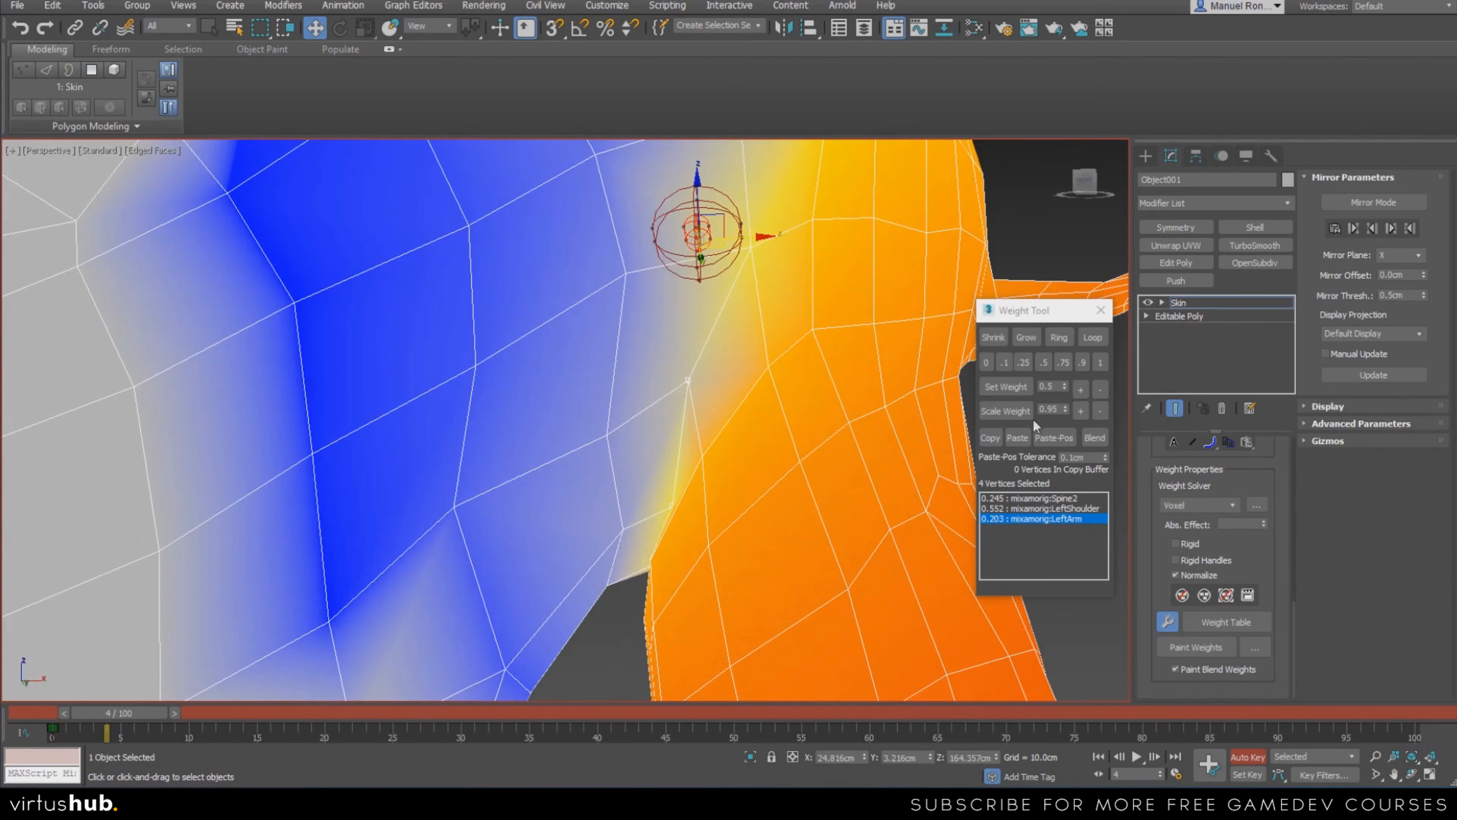
left_click(1082, 390)
left_click(1082, 390)
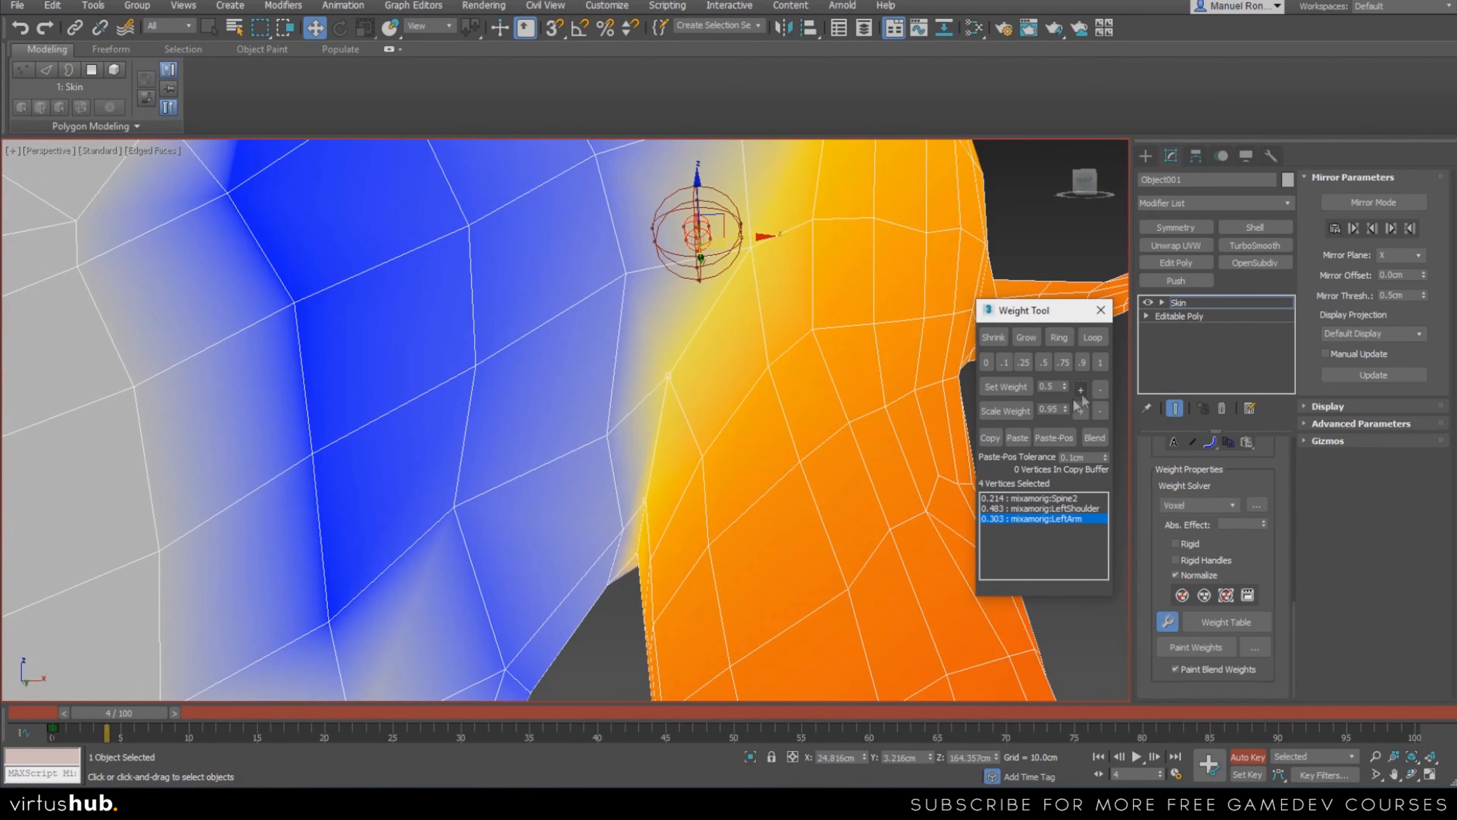
Examine the left shoulder and armpit deformation at frame 4 and at frame 10 from several angles
scroll(729, 426, "down", 5)
scroll(728, 426, "up", 4)
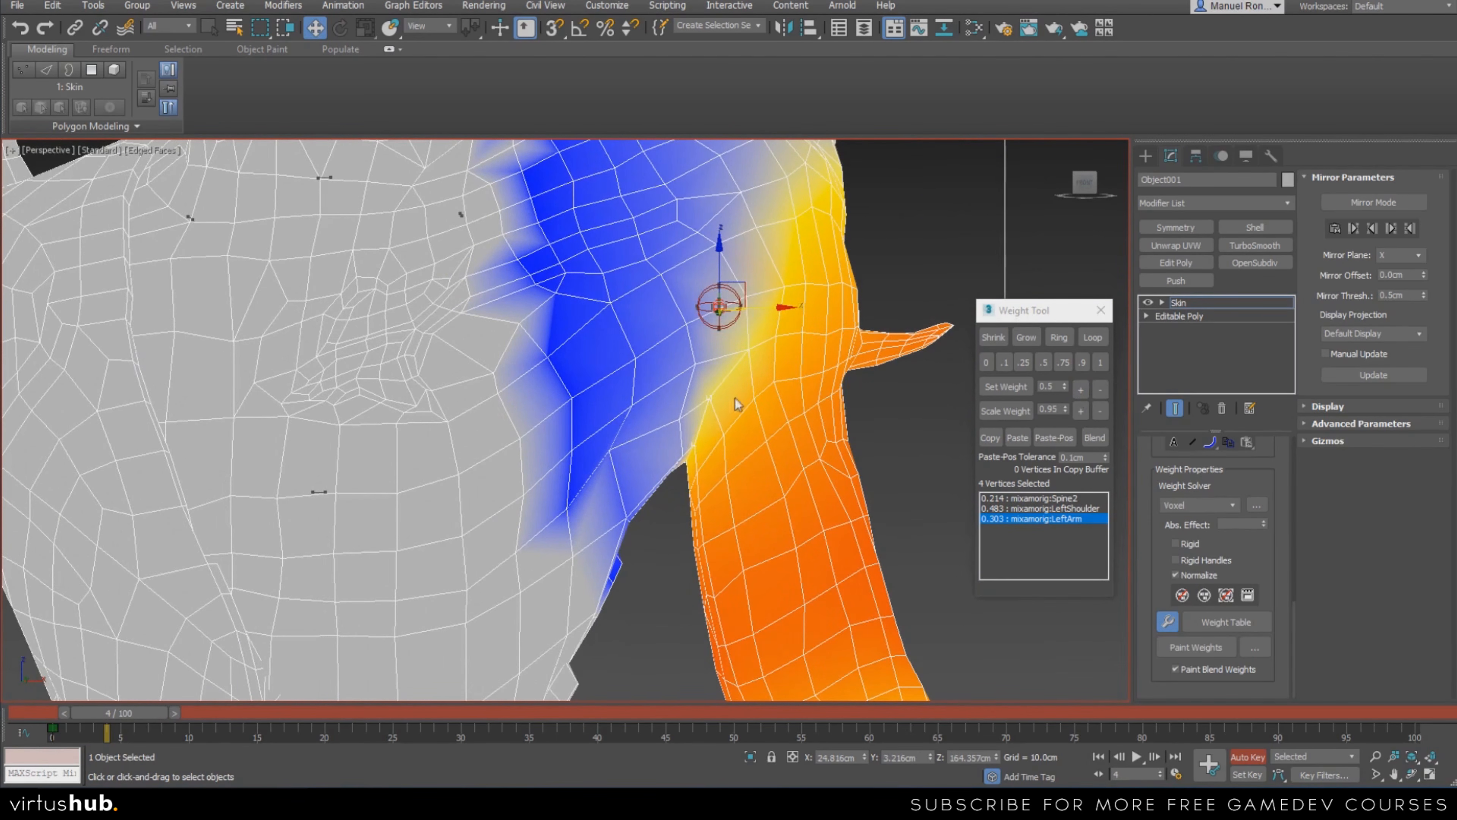
scroll(776, 419, "down", 5)
scroll(706, 440, "up", 2)
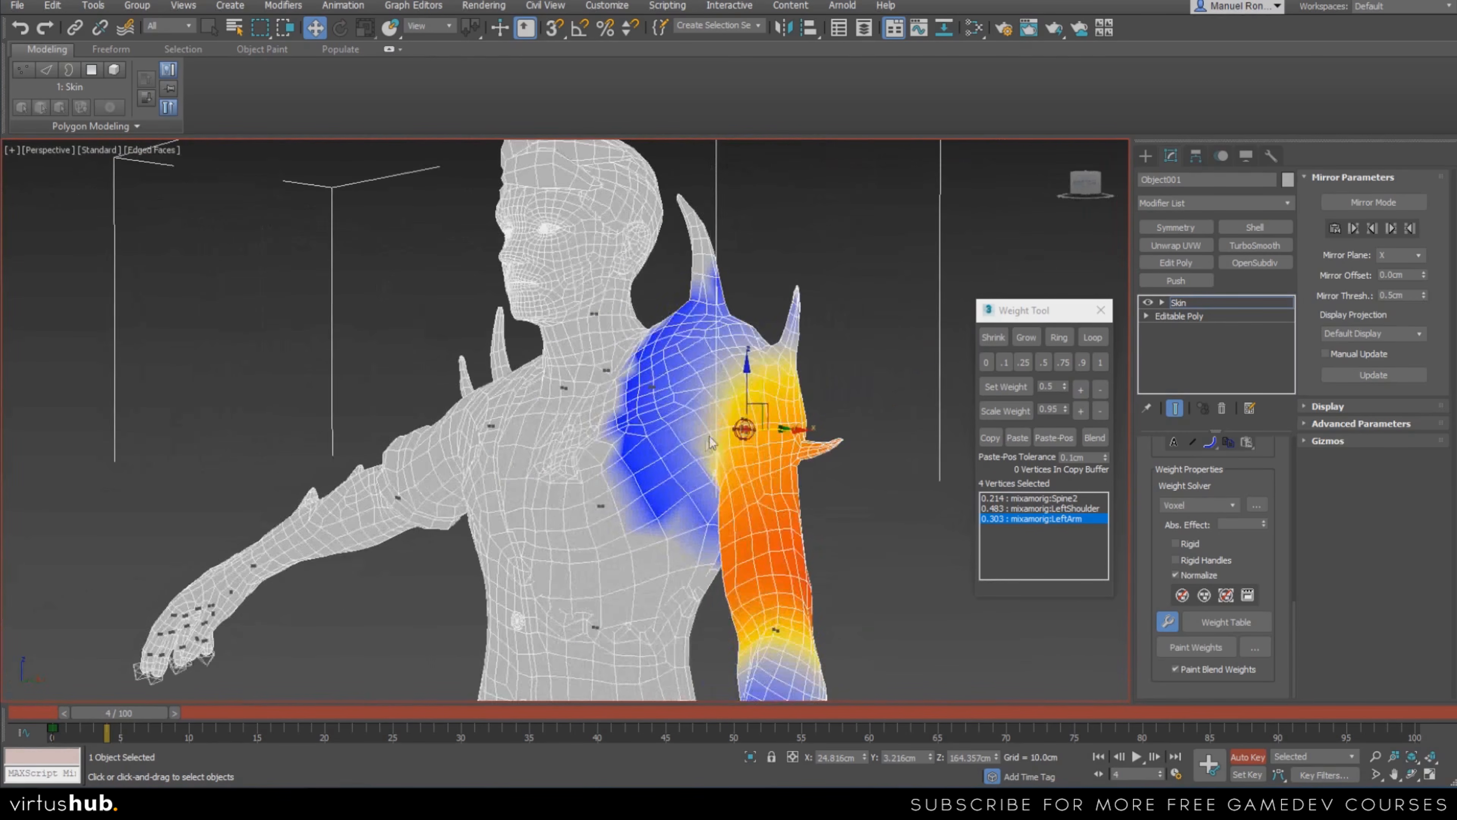
left_click_drag(131, 713, 214, 722)
middle_click_drag(408, 646, 594, 571, "alt")
scroll(721, 402, "up", 10)
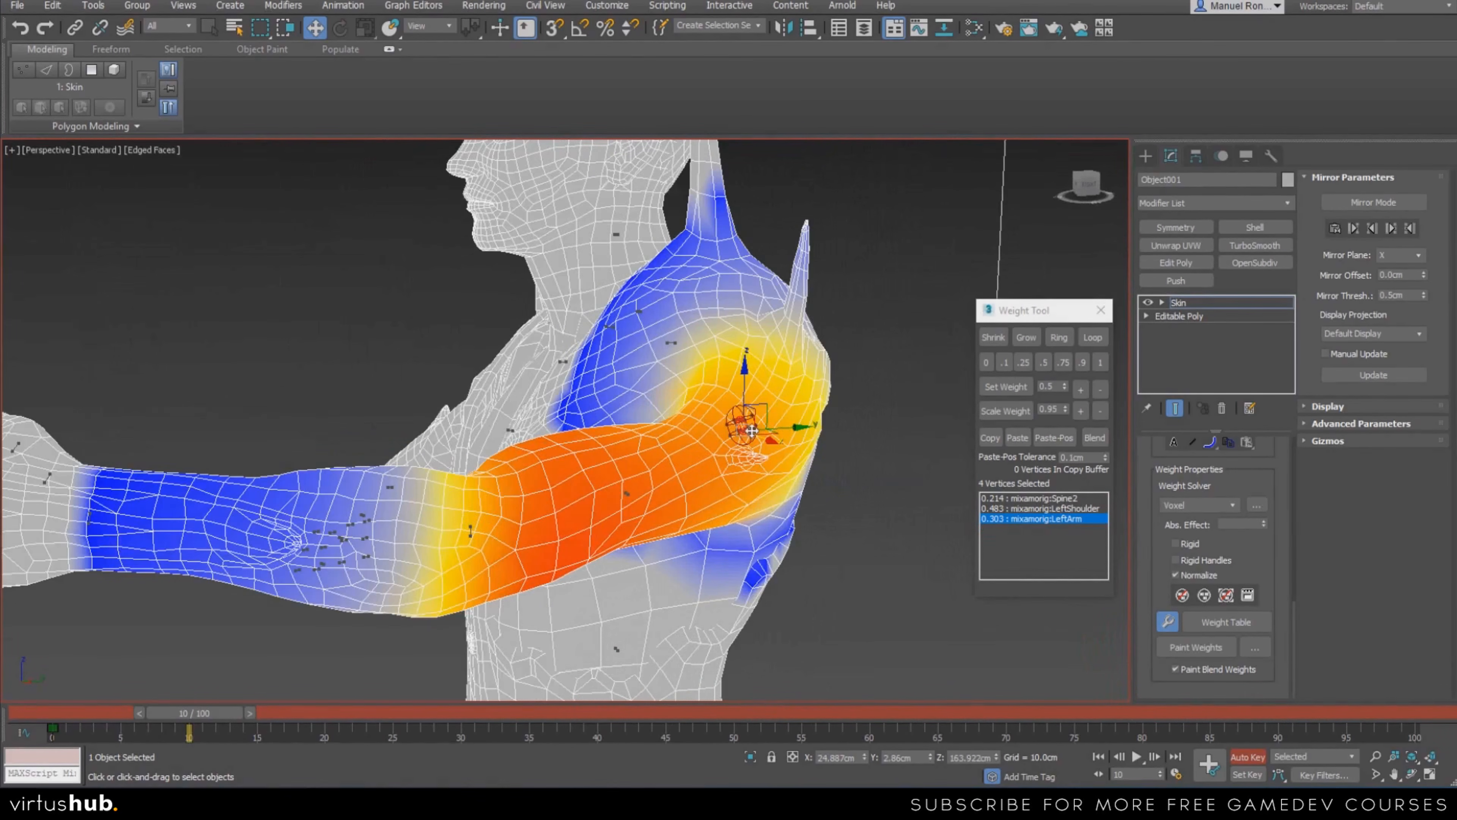
middle_click_drag(721, 402, 674, 426, "alt")
scroll(740, 414, "down", 4)
scroll(741, 386, "down", 5)
middle_click_drag(718, 326, 739, 409, "alt")
scroll(736, 419, "up", 3)
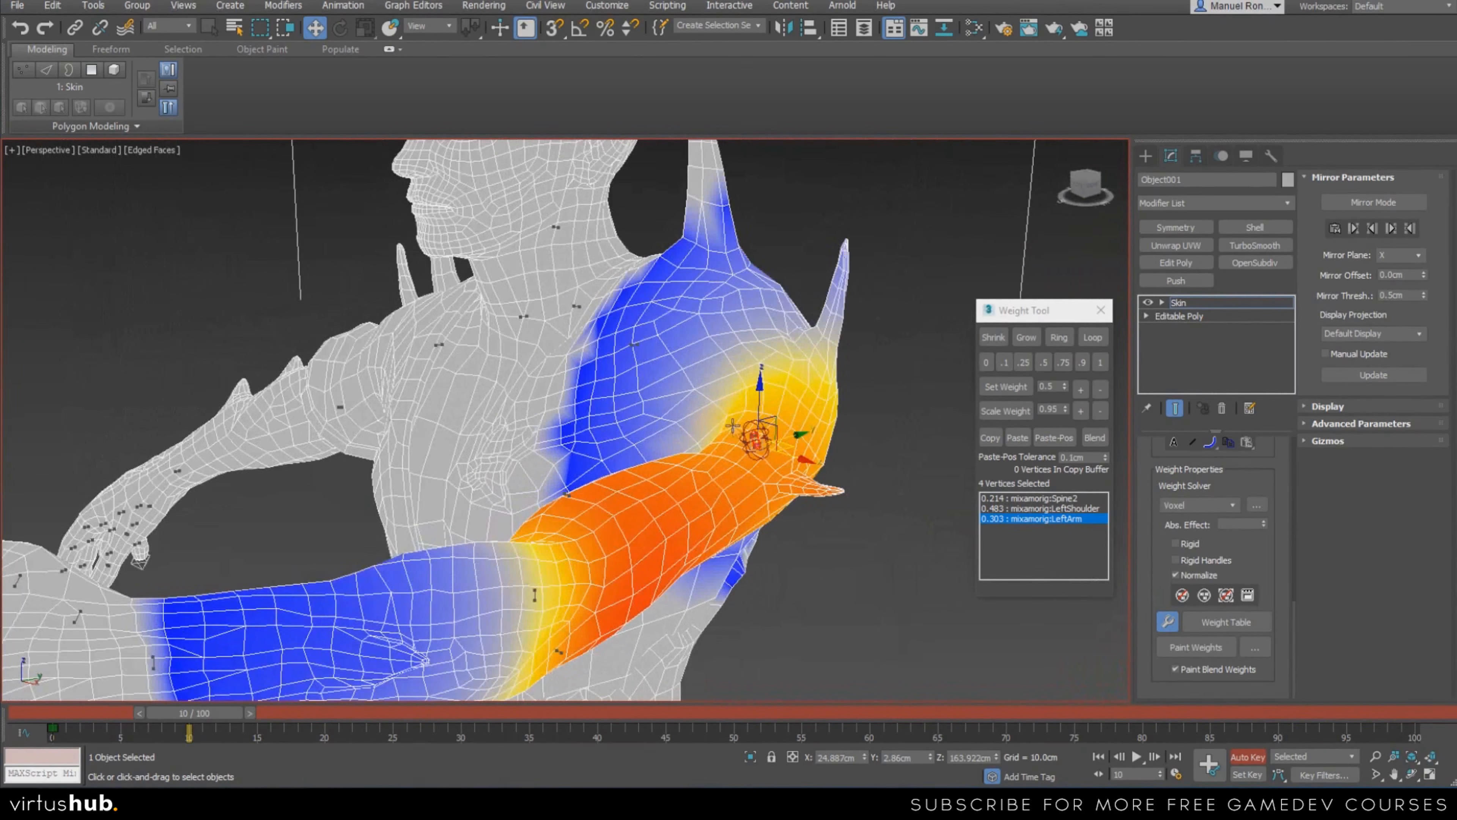
scroll(725, 442, "up", 3)
middle_click_drag(716, 456, 664, 430, "alt")
scroll(610, 428, "down", 5)
scroll(644, 396, "up", 5)
scroll(646, 413, "down", 8)
scroll(583, 413, "up", 2)
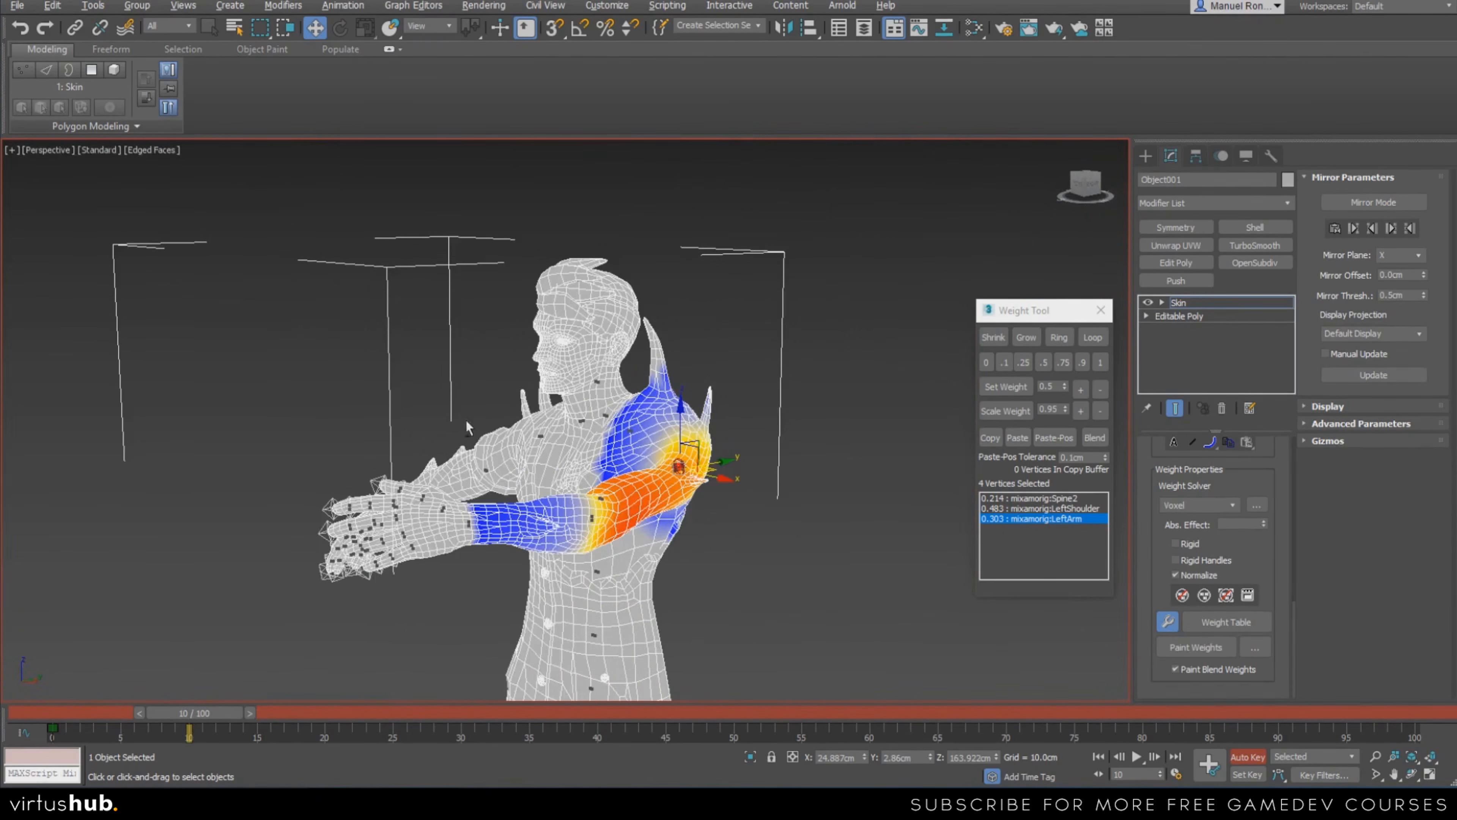
middle_click_drag(465, 424, 506, 474, "alt")
Go to frame 15 and activate the left shoulder bone to show its weights on the large spike
left_click_drag(216, 720, 295, 728)
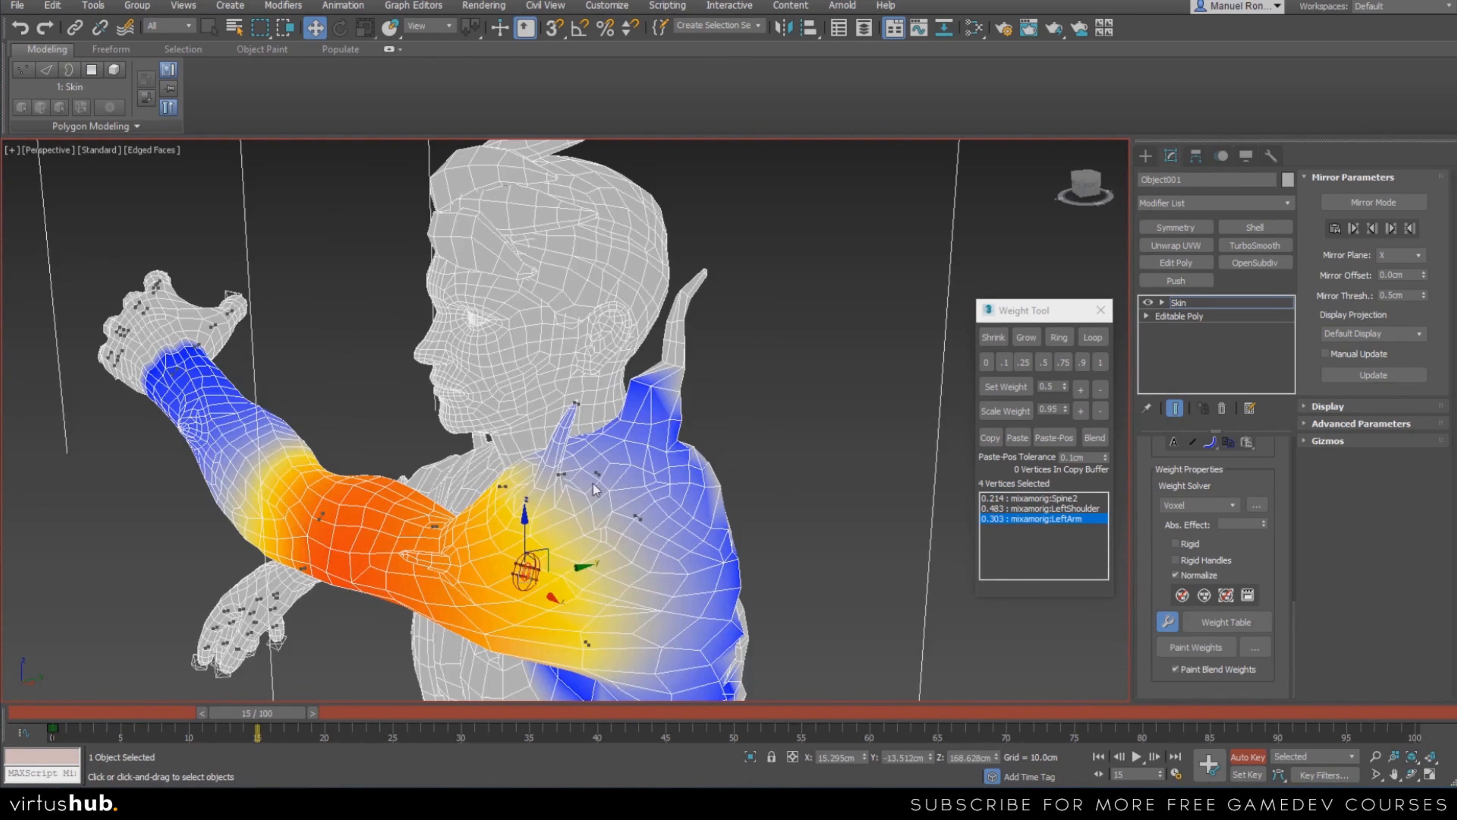
left_click(597, 477)
left_click(599, 472)
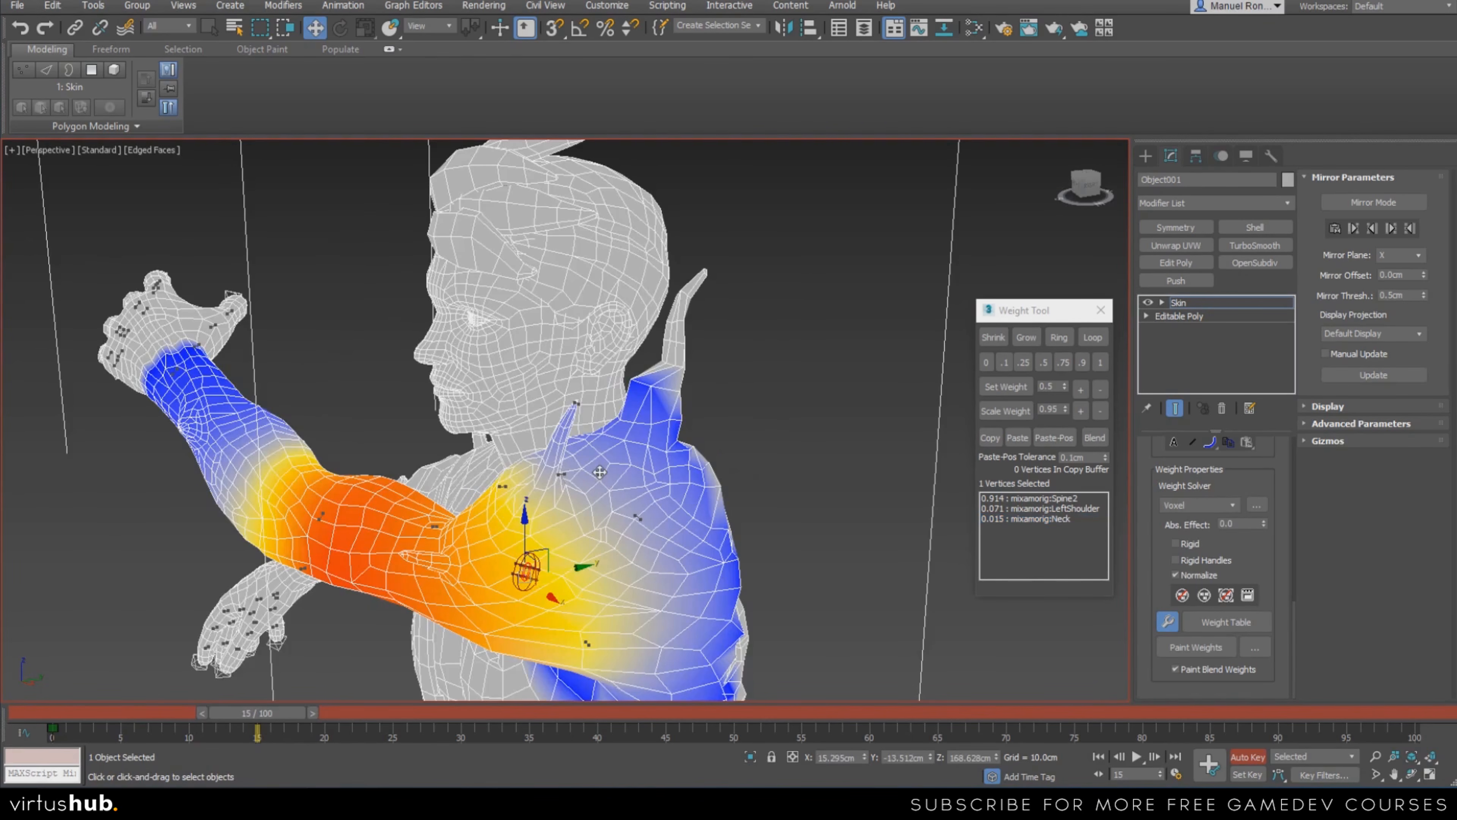
middle_click_drag(625, 519, 648, 485, "alt")
scroll(614, 495, "down", 3)
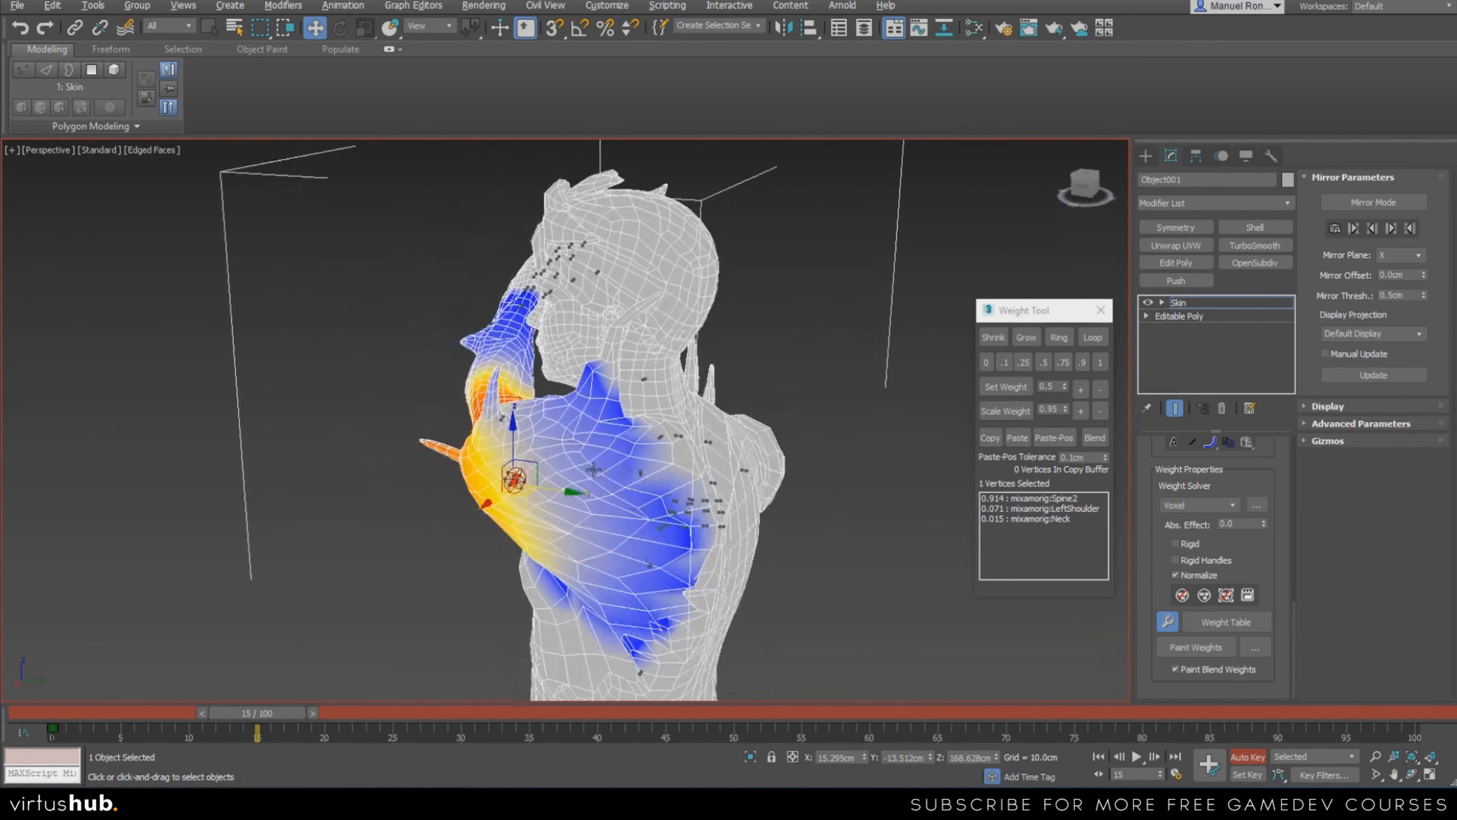
scroll(648, 485, "up", 4)
left_click(639, 466)
middle_click_drag(594, 465, 712, 468, "alt")
scroll(740, 321, "up", 8)
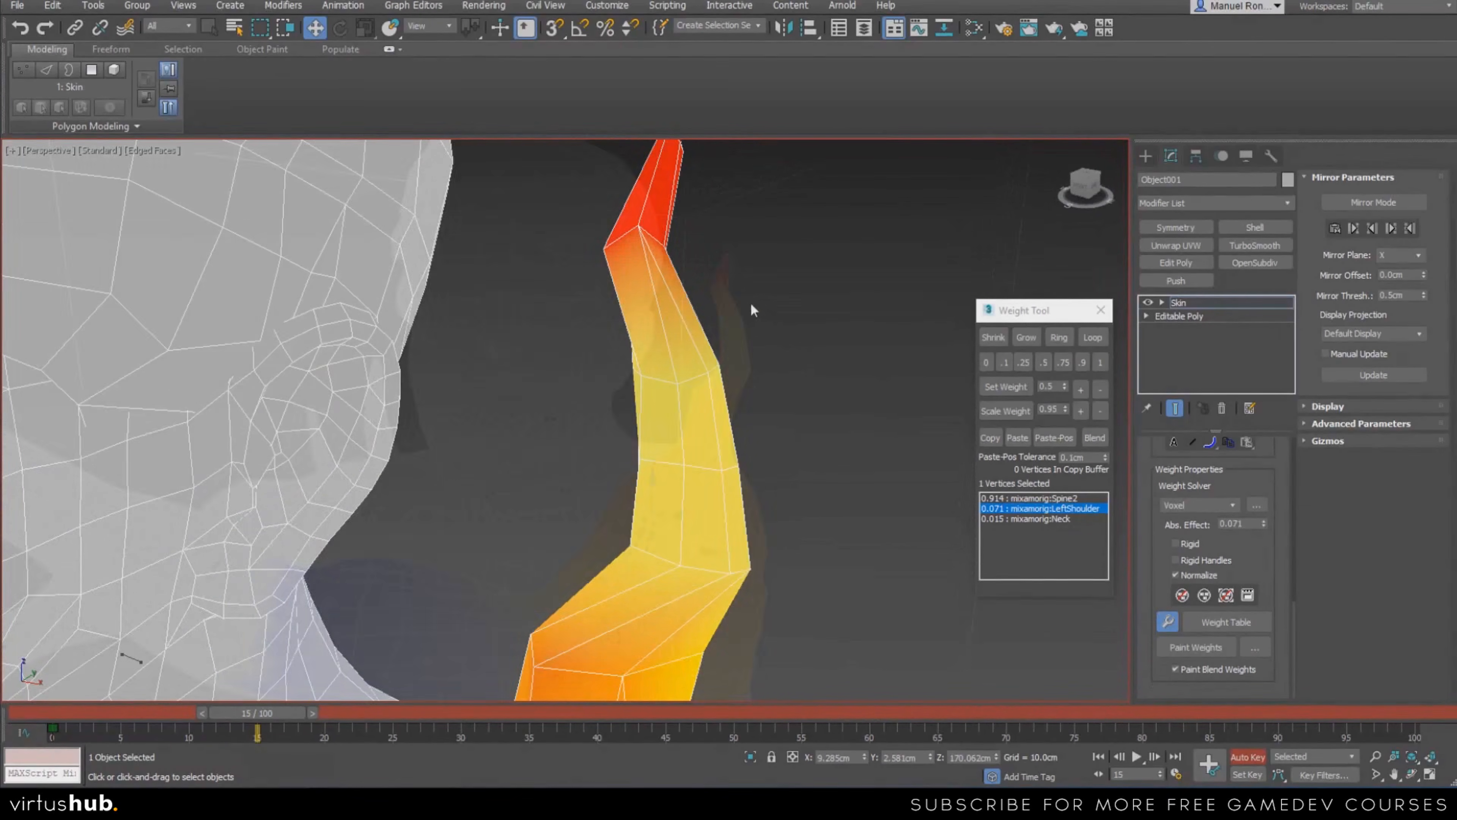
Raise the left shoulder bone's weight to 1 on the six vertices just below the large spike's tip
left_click_drag(715, 396, 720, 402)
scroll(720, 401, "down", 6)
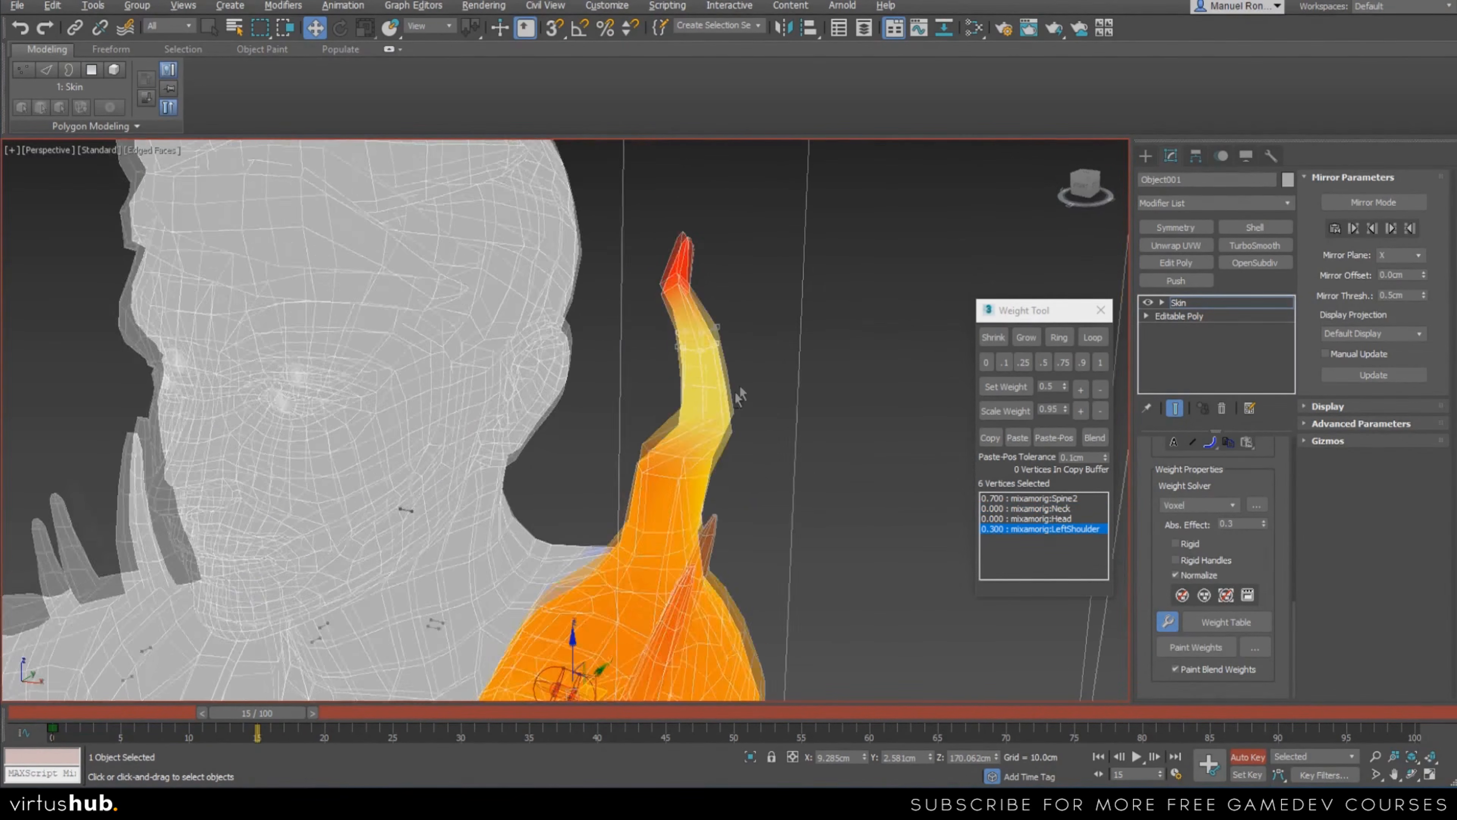
left_click(1080, 392)
left_click(1079, 392)
left_click(1080, 392)
left_click(1080, 392)
left_click(1080, 392)
left_click(1080, 392)
left_click(1101, 362)
Select the two vertex rings around the spike's middle and set their left shoulder bone weight to 0.75
left_click_drag(639, 328, 730, 361)
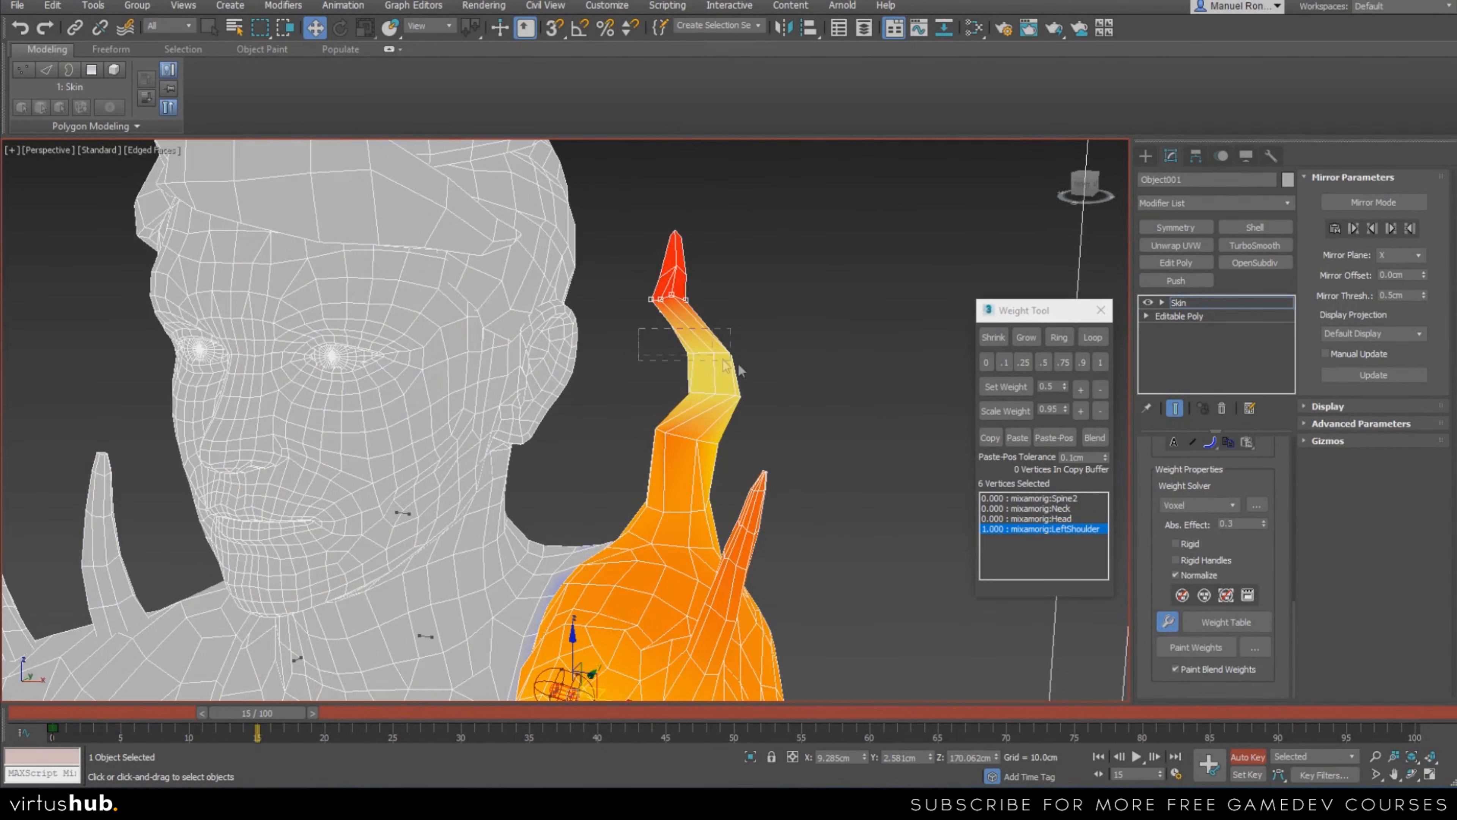
left_click_drag(800, 419, 801, 419)
left_click(1101, 362)
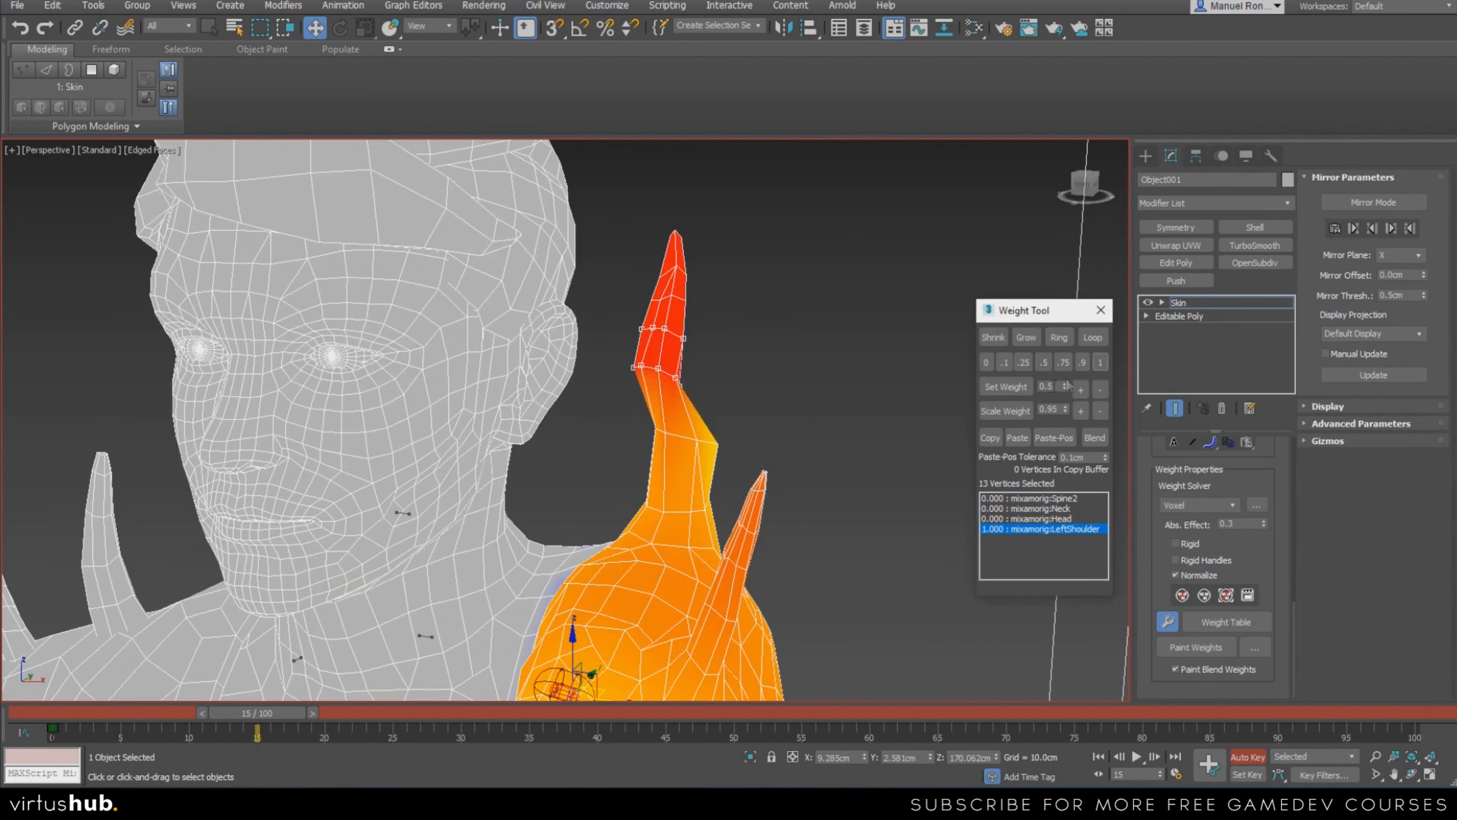
middle_click_drag(735, 444, 706, 442, "alt")
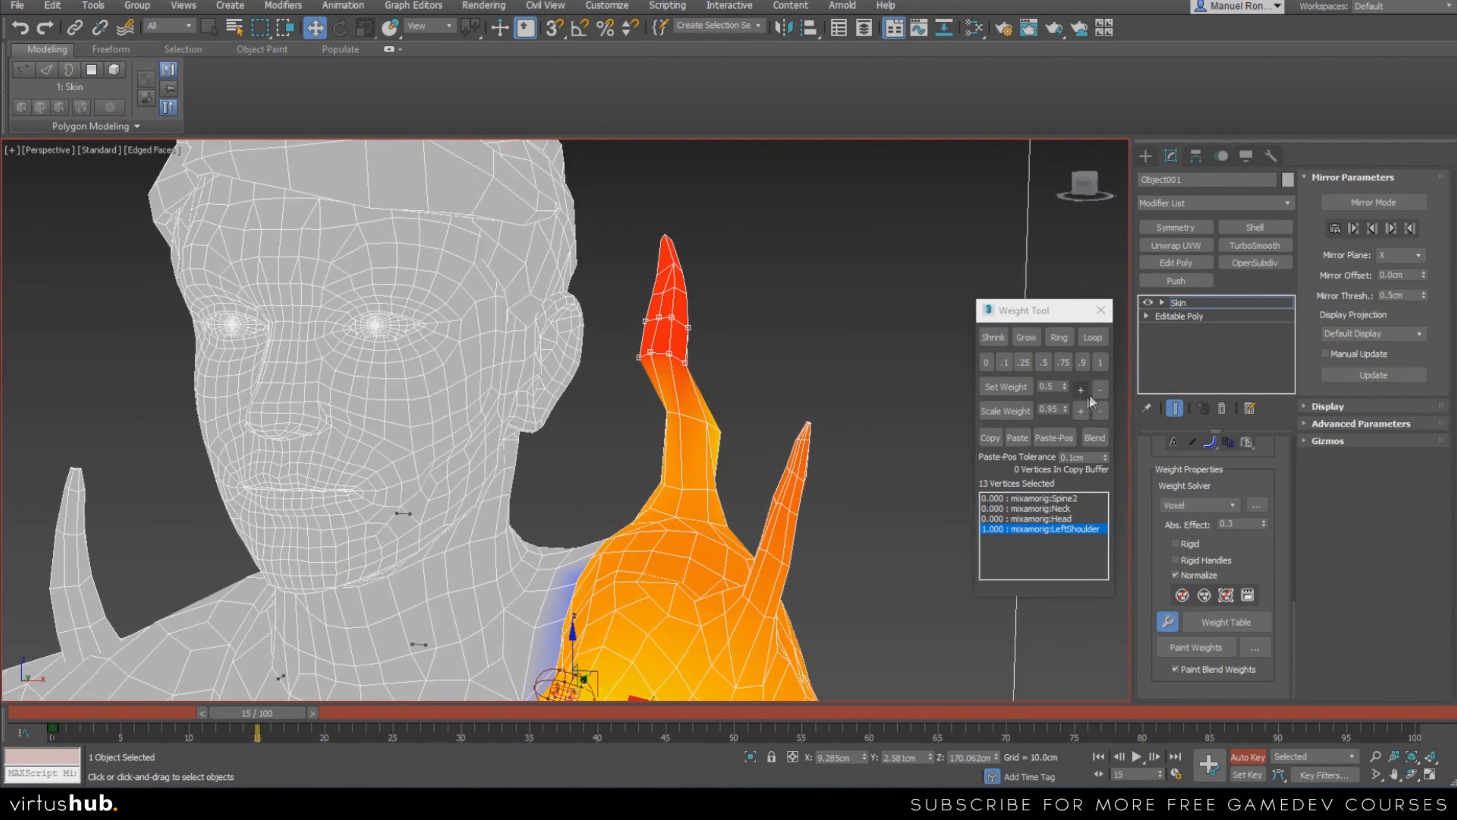
left_click(1067, 362)
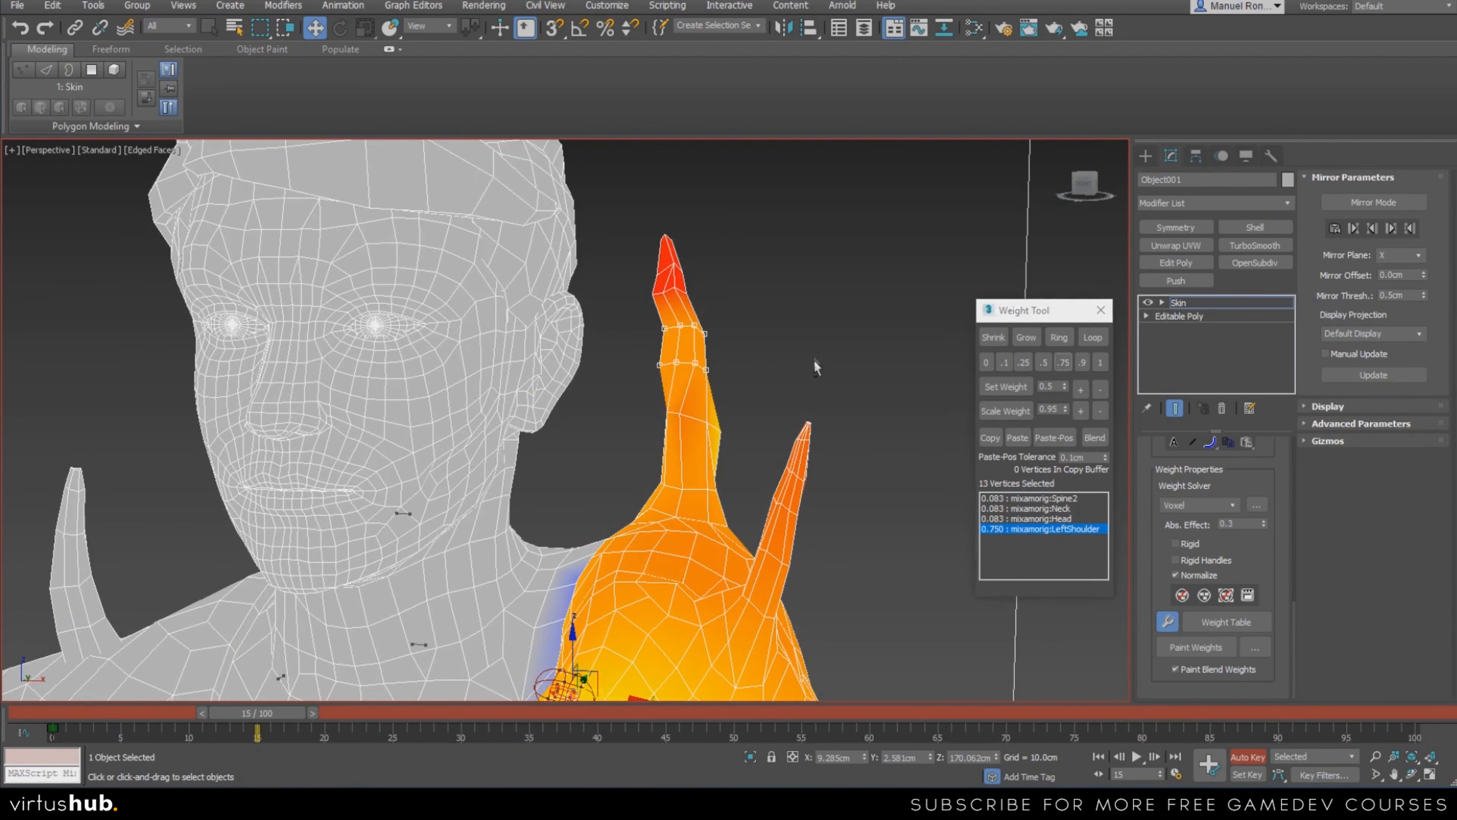
Set the left shoulder bone's weight to 0.75 on the spike's tip vertices and the missed vertices behind them
middle_click_drag(693, 294, 701, 315, "alt")
left_click_drag(735, 310, 735, 310)
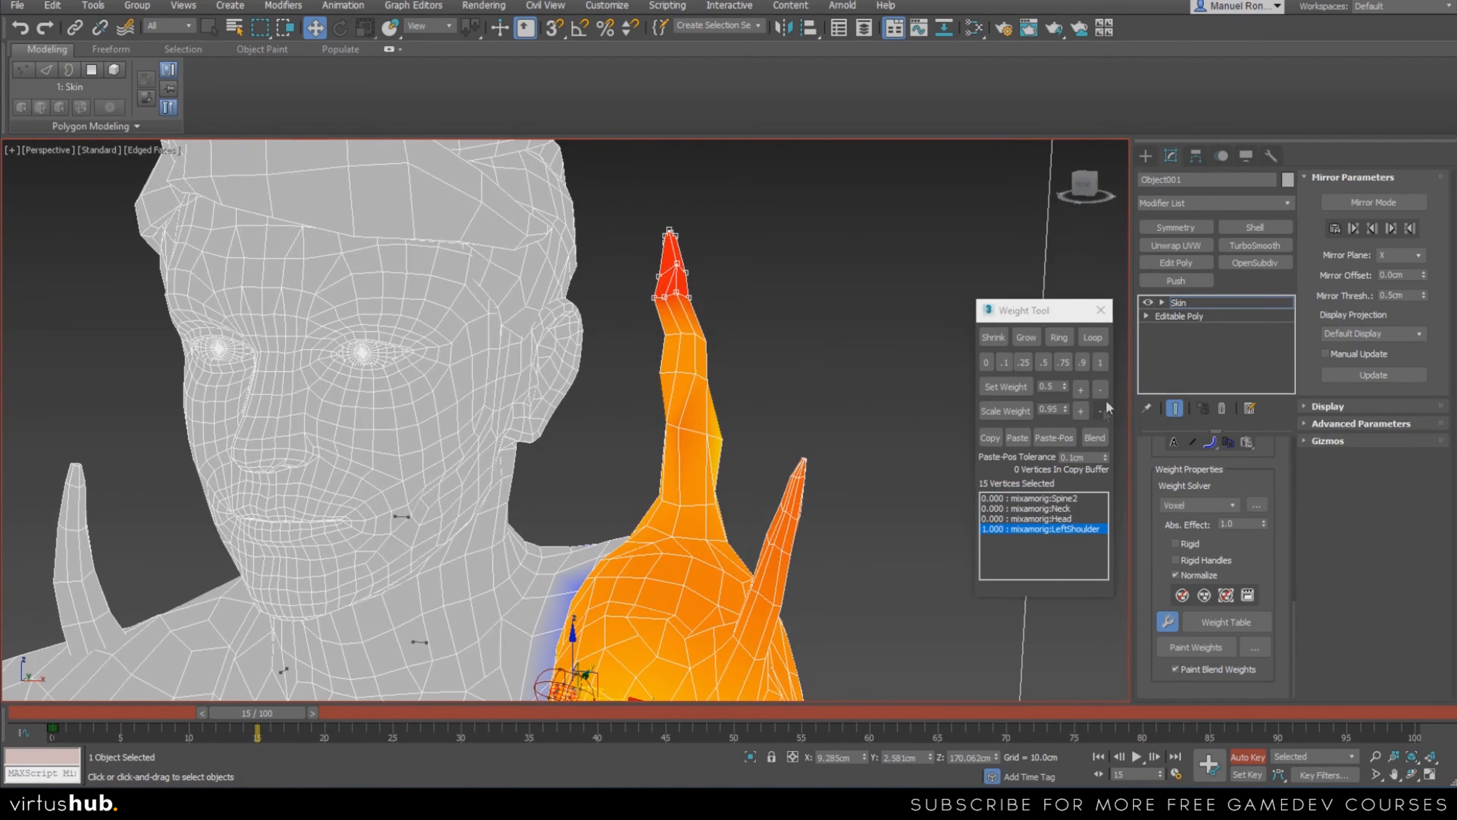
left_click(1063, 362)
middle_click_drag(797, 458, 617, 419, "alt")
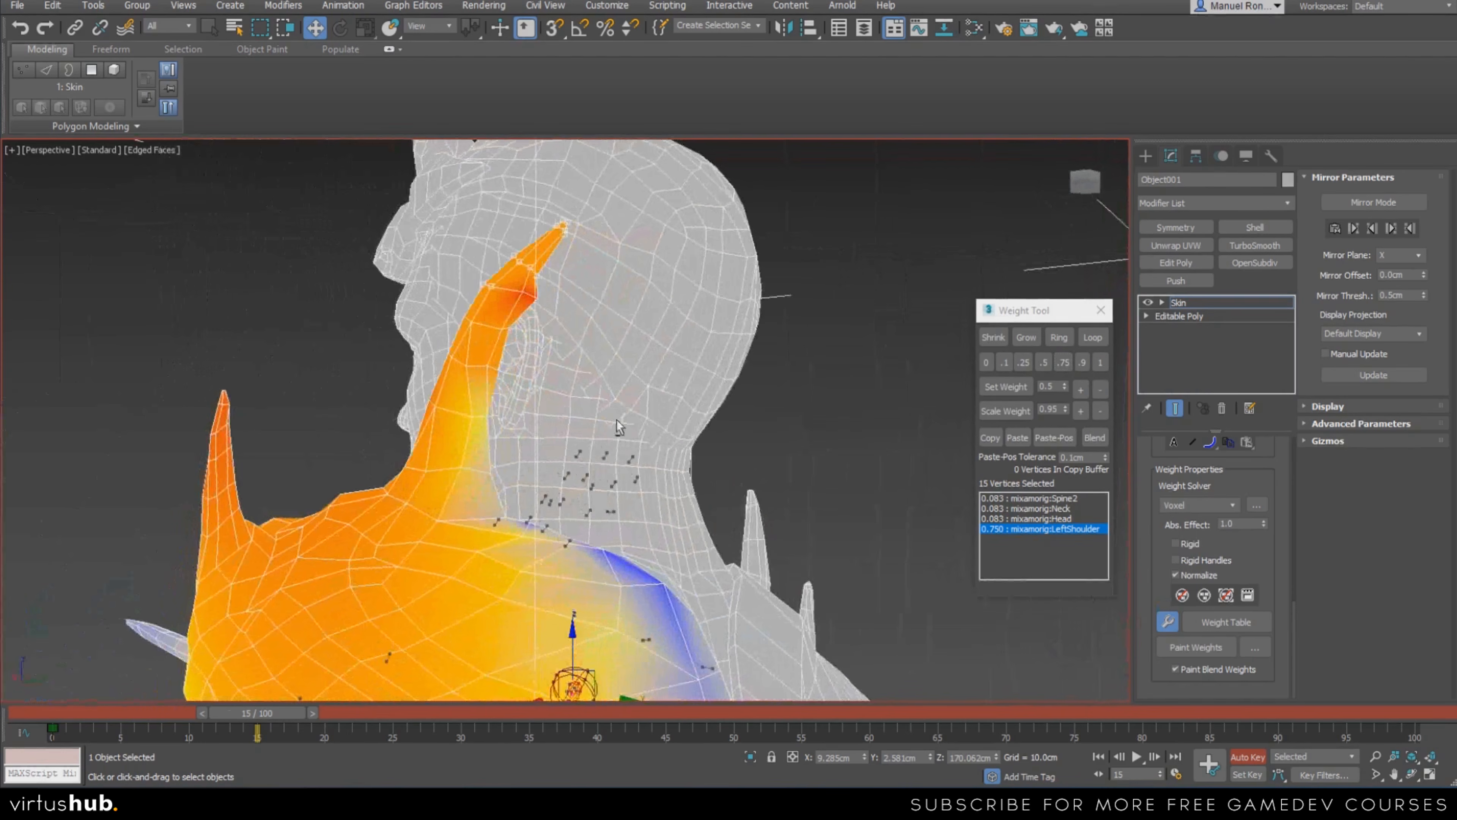
middle_click_drag(555, 362, 497, 325, "alt")
left_click(498, 329)
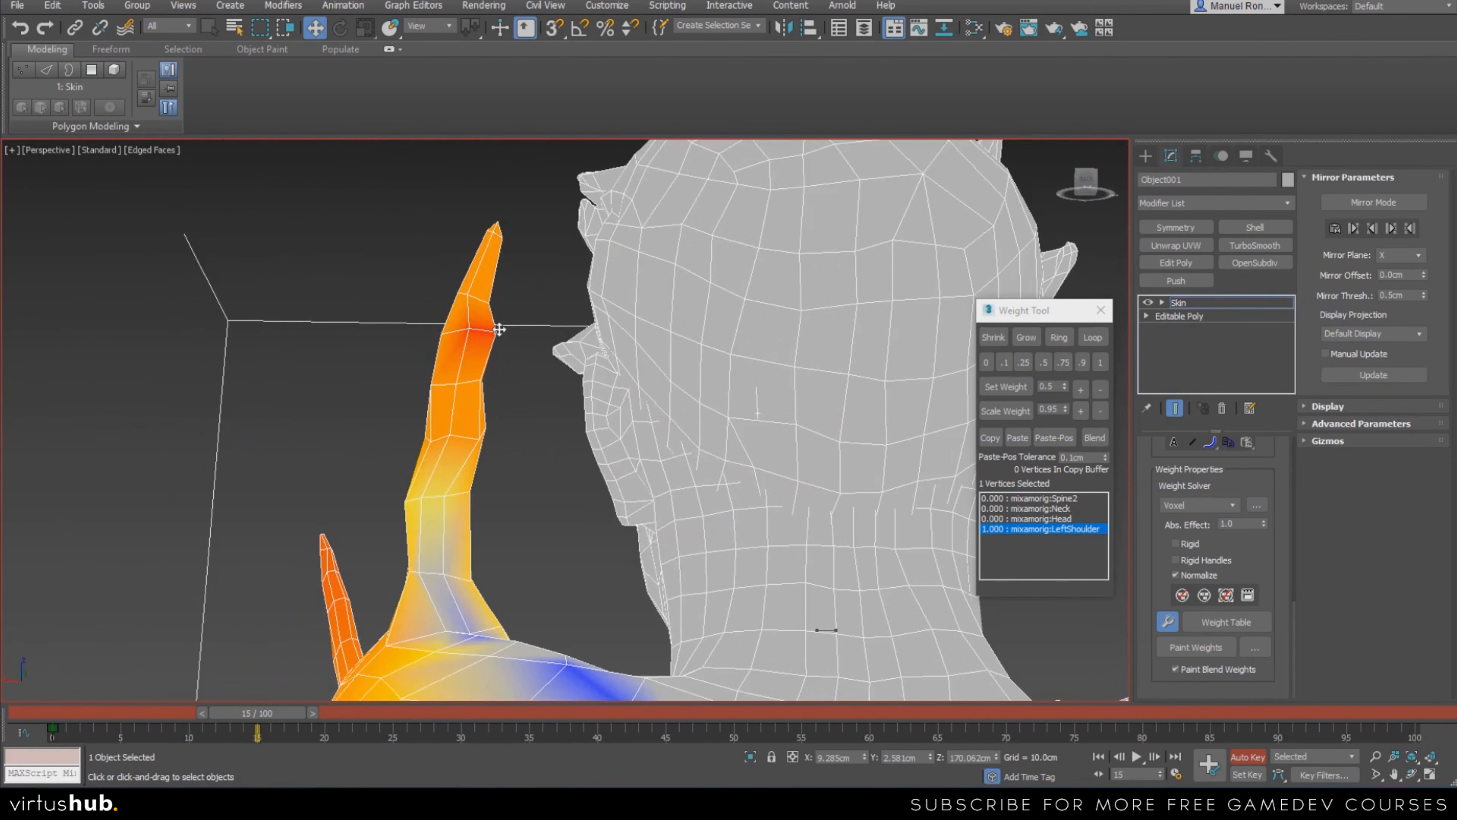
left_click(1063, 362)
scroll(467, 470, "up", 2)
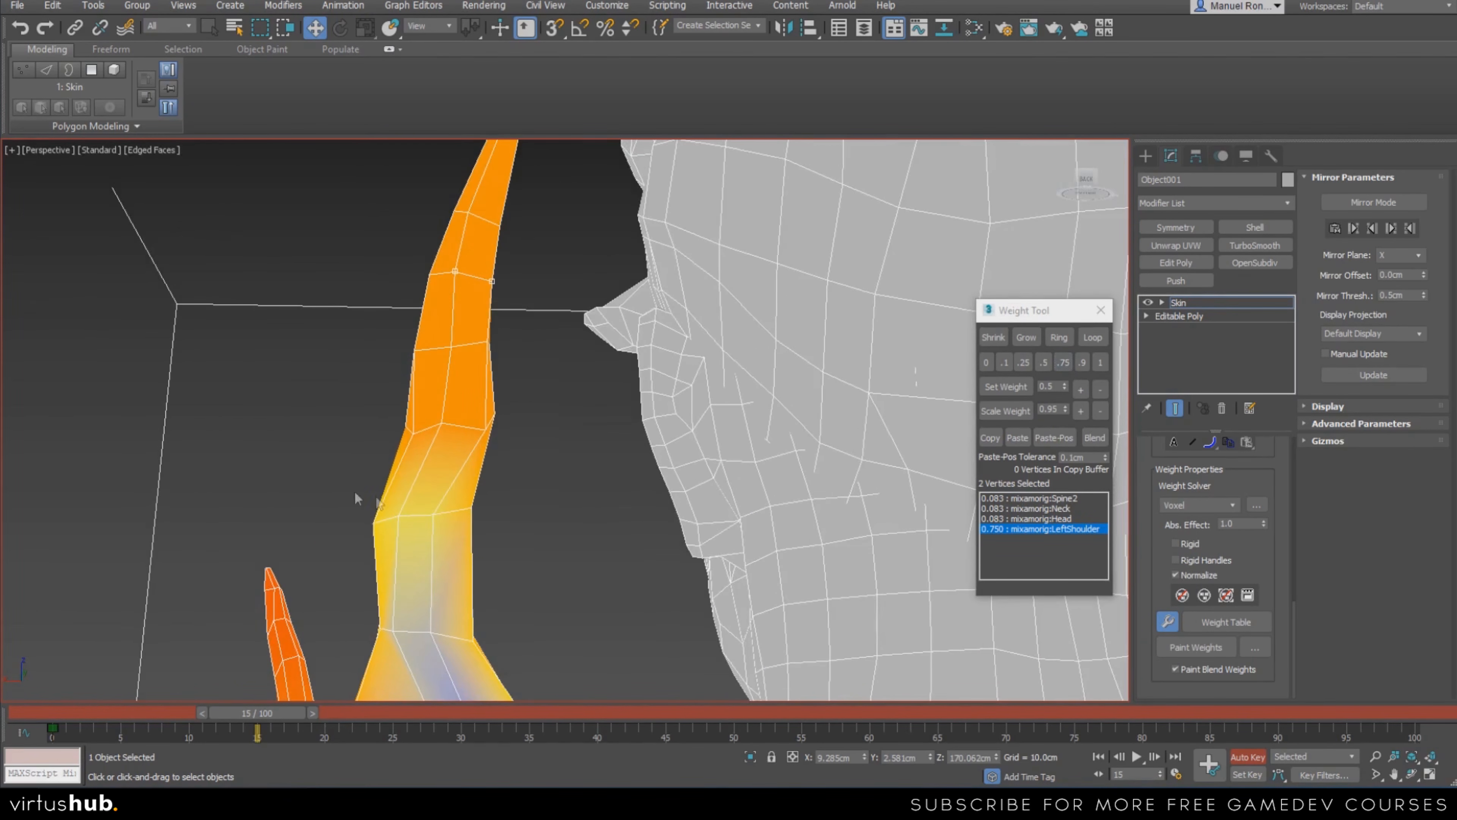
Select the seven vertices around the spike's lower section and set their left shoulder bone weight to 0.75
left_click_drag(554, 568, 554, 568)
scroll(554, 568, "down", 4)
scroll(503, 533, "up", 2)
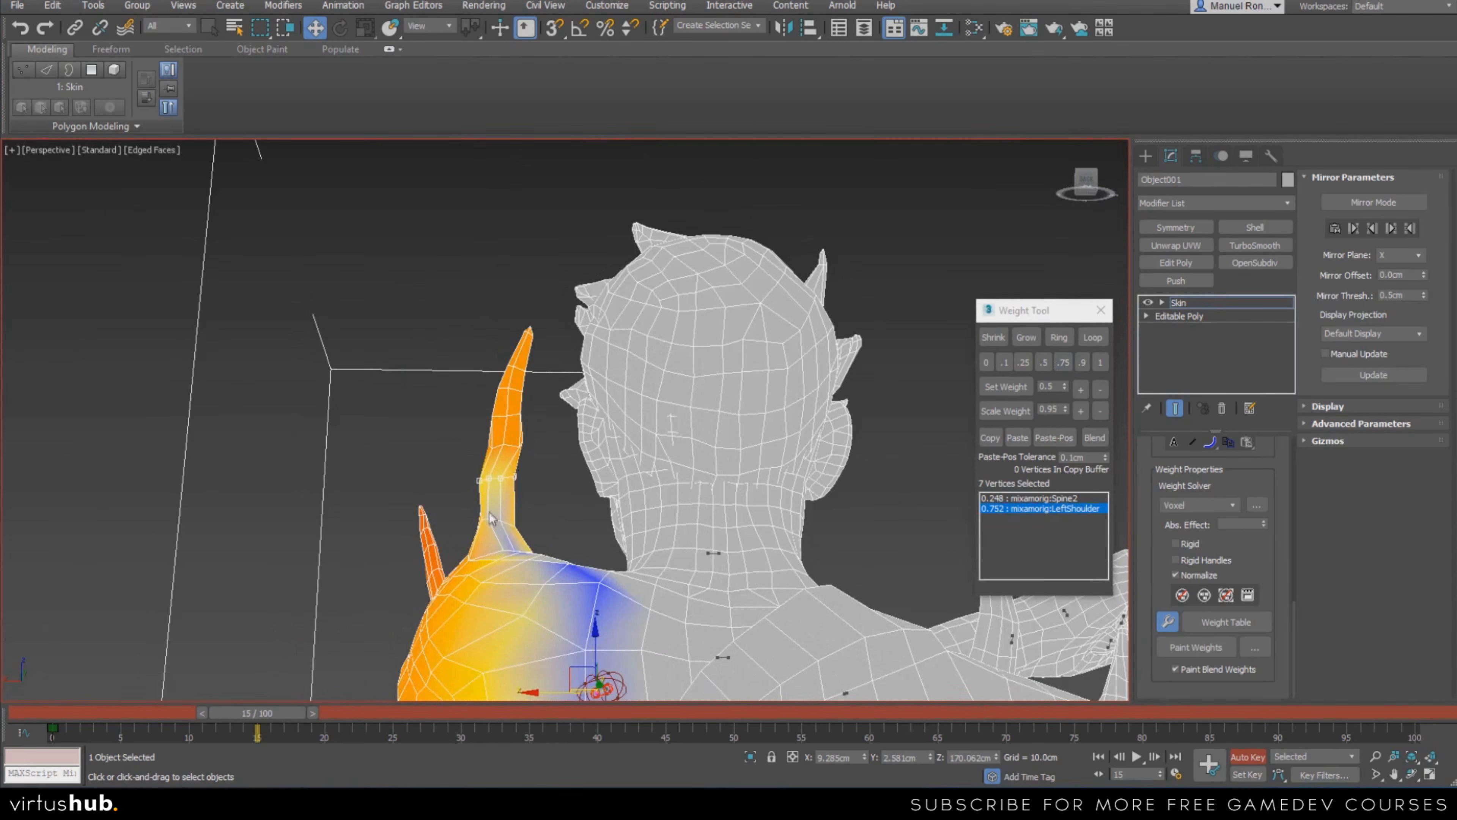
scroll(490, 518, "up", 2)
left_click(1062, 362)
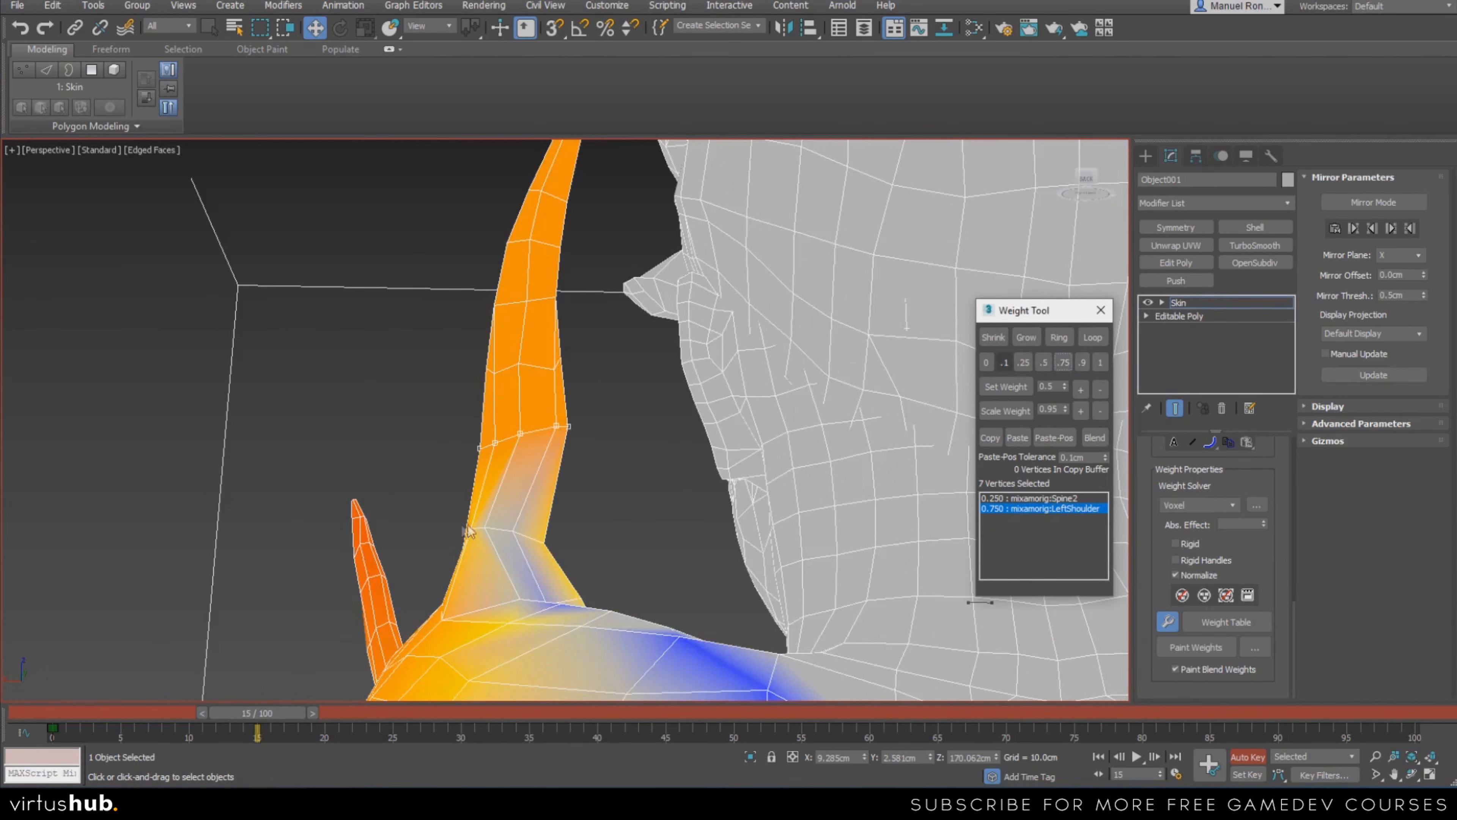
Select the nine vertices of the ring just above the spike's base and set their left shoulder bone weight to 0.75
left_click_drag(444, 495, 584, 562)
scroll(584, 562, "up", 4)
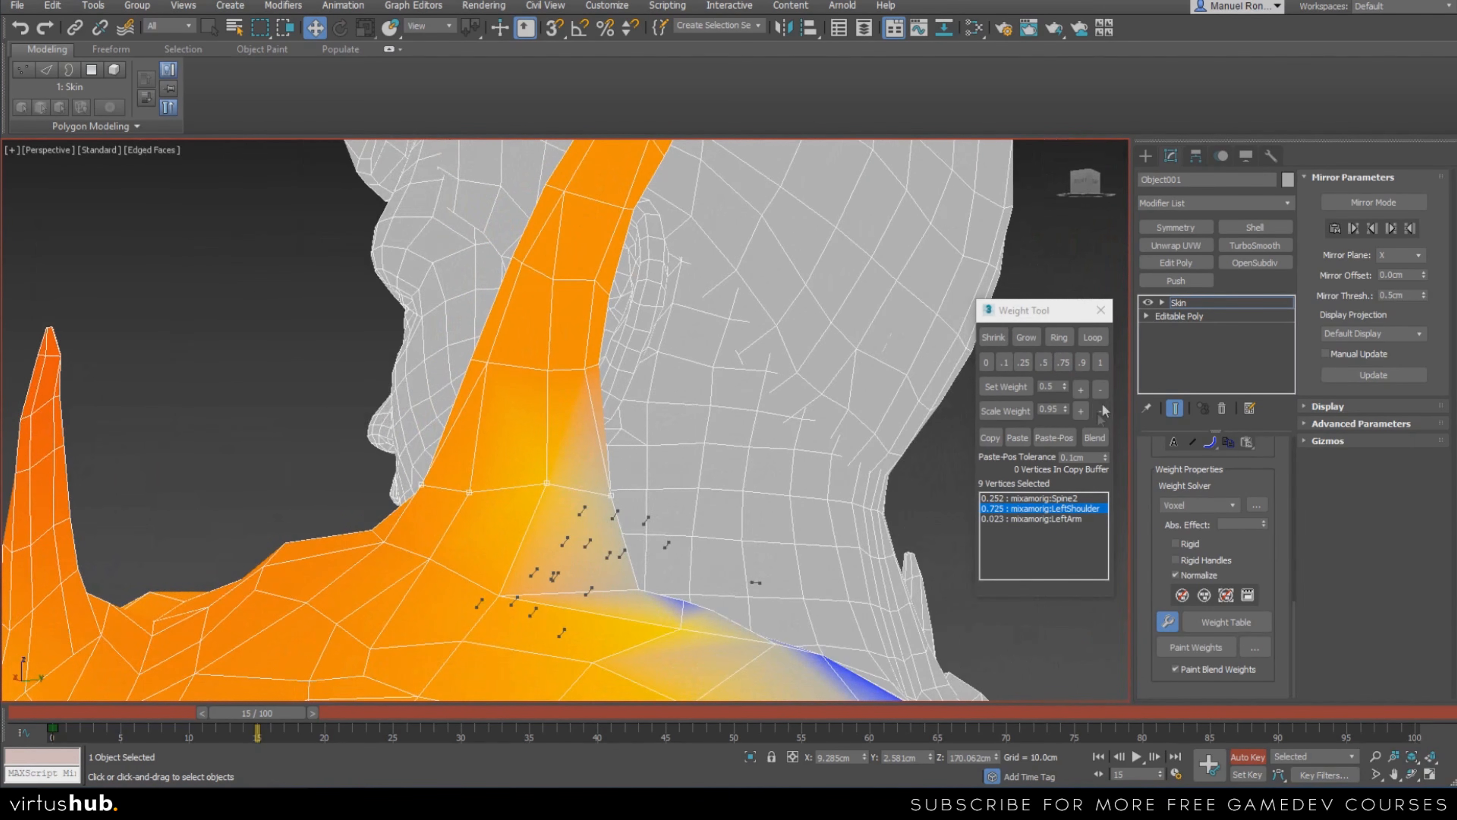
middle_click_drag(491, 510, 630, 531, "alt")
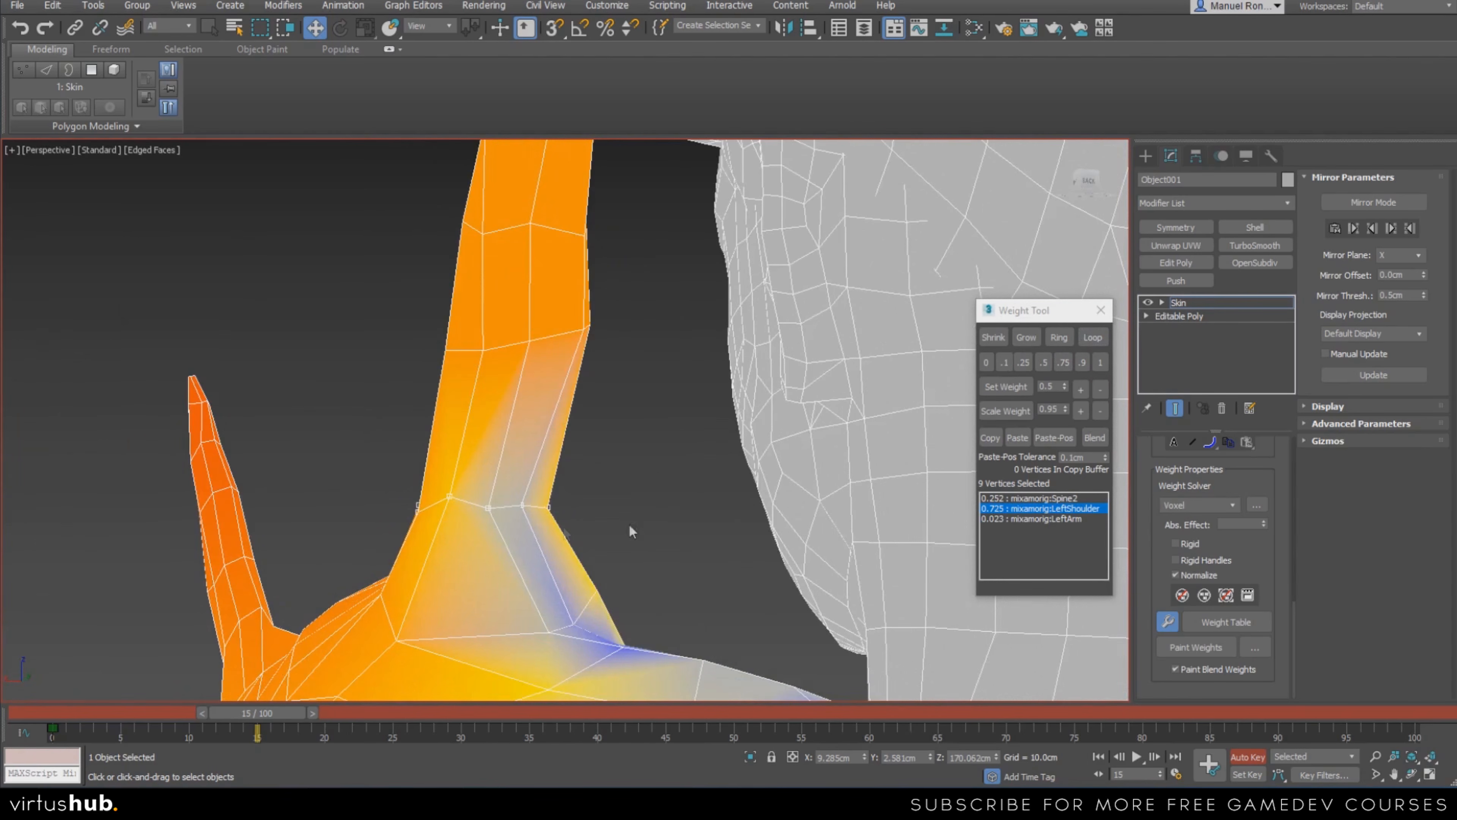
left_click(1064, 362)
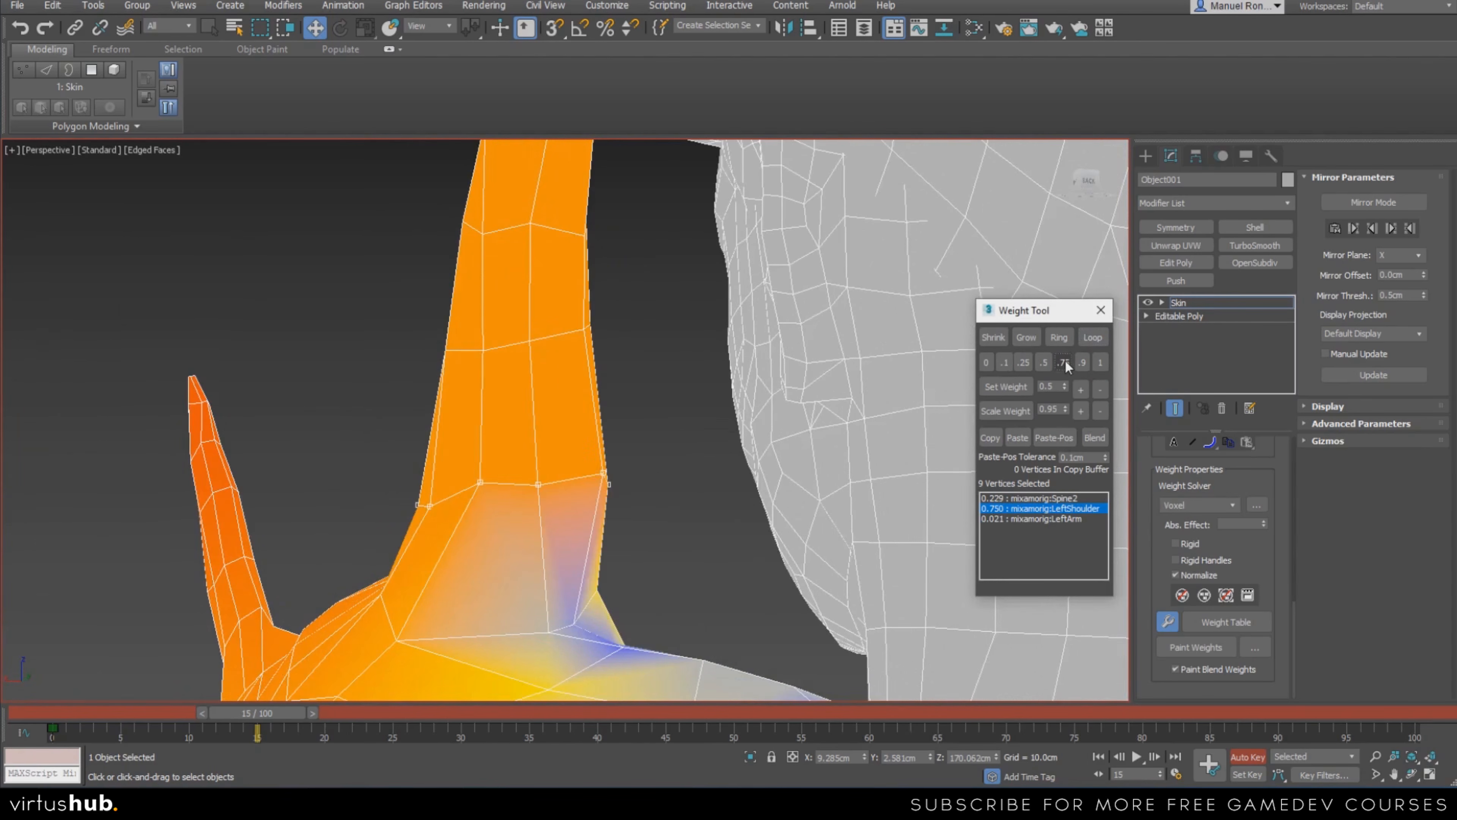
Select the single low-weight vertex at the back of the spike's base and raise its left shoulder bone weight to 0.453
middle_click_drag(557, 587, 624, 611, "alt")
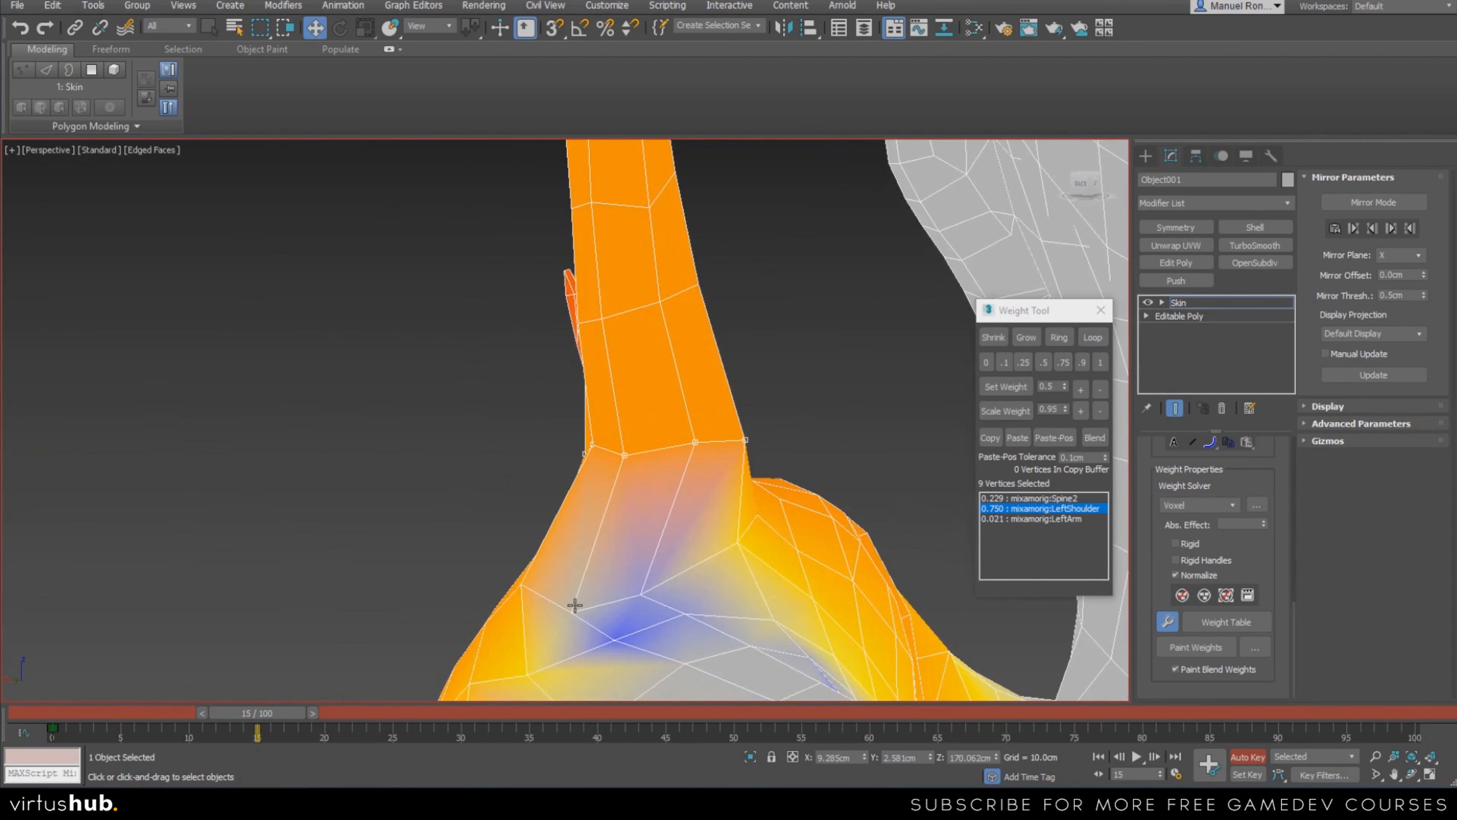
left_click(637, 594)
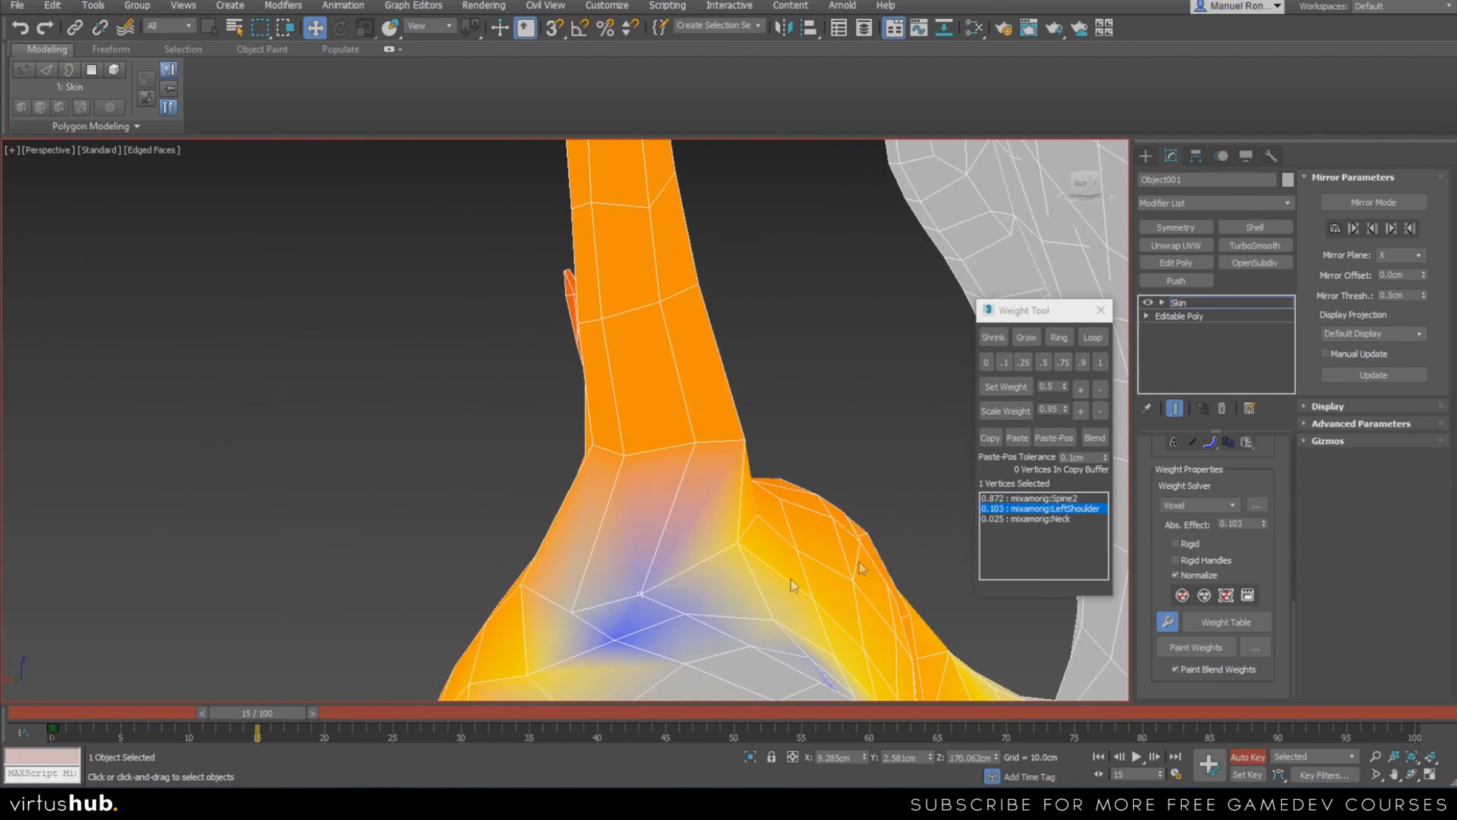
left_click(1082, 388)
left_click(1082, 389)
left_click(1081, 388)
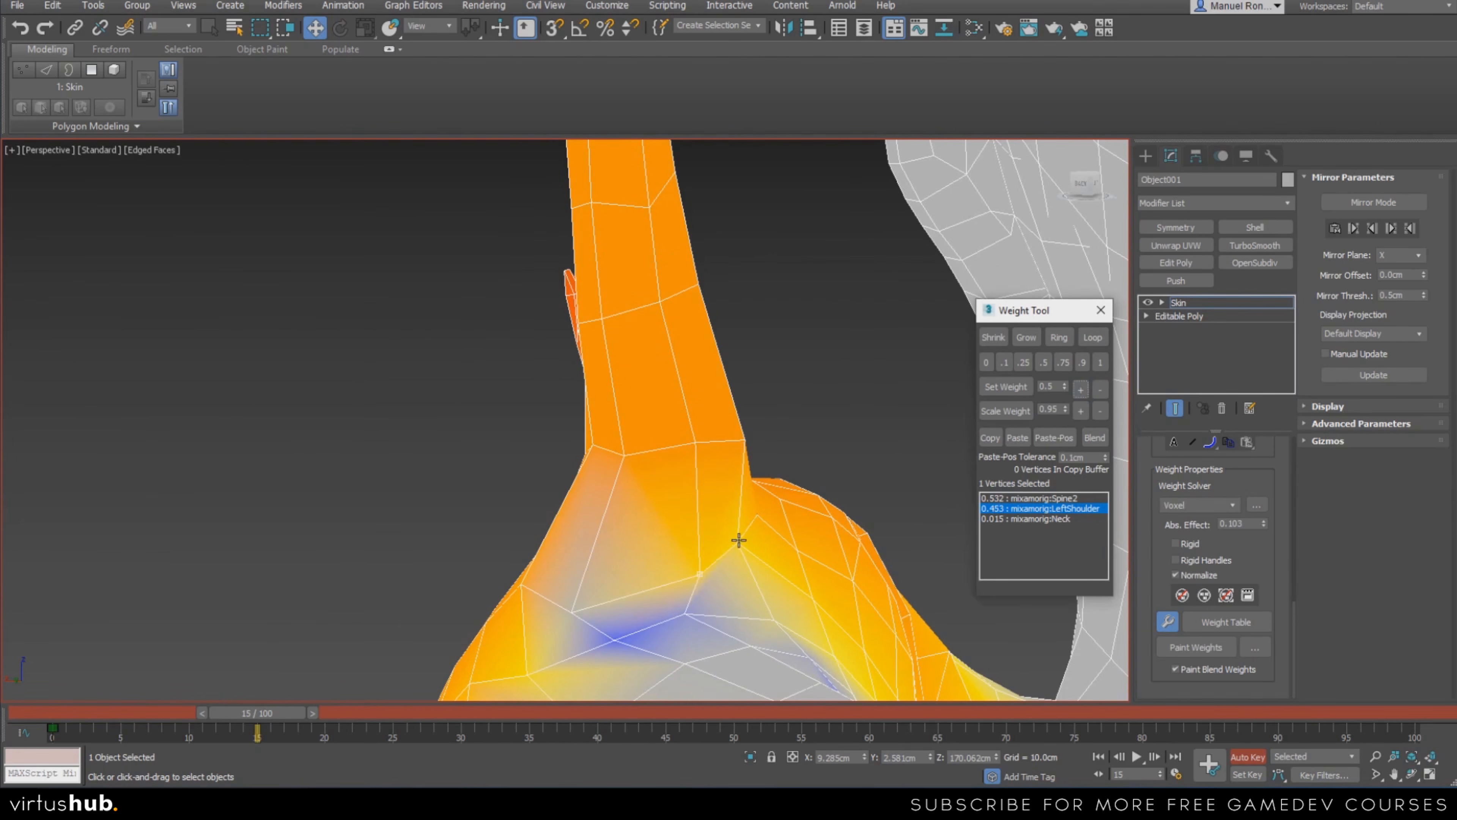
left_click(1082, 389)
Select the two low-weight vertices below the back of the large spike's base and raise their left shoulder bone weight to 0.25
middle_click_drag(880, 531, 731, 599, "alt")
left_click(593, 617)
scroll(634, 612, "down", 4)
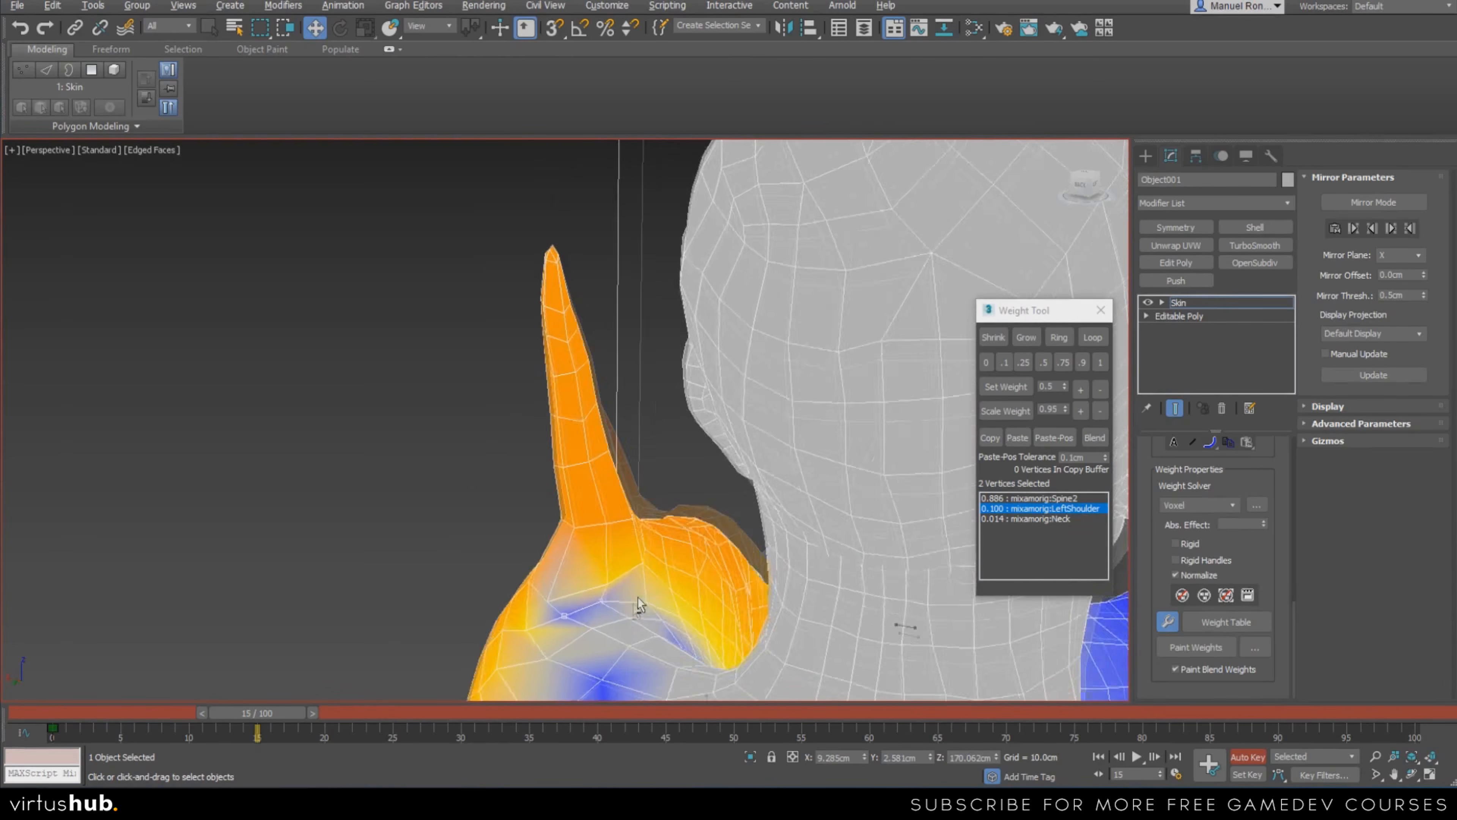
middle_click_drag(635, 612, 990, 469, "alt")
left_click(1080, 391)
left_click(1080, 391)
left_click(1081, 390)
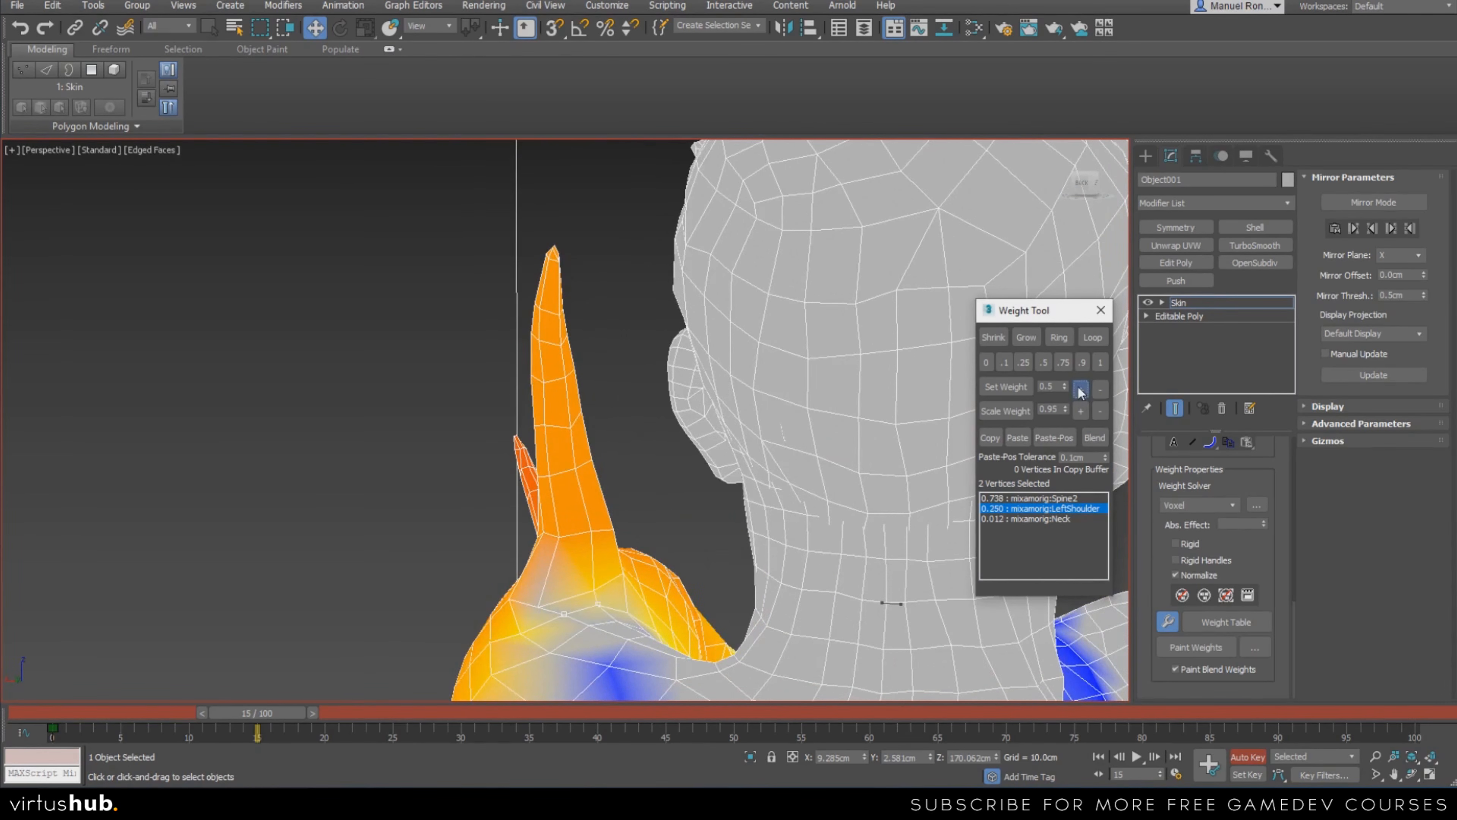
Select the single pale vertex behind the large spike's base and set its left shoulder bone weight to 0.5
scroll(542, 611, "up", 3)
left_click(538, 617)
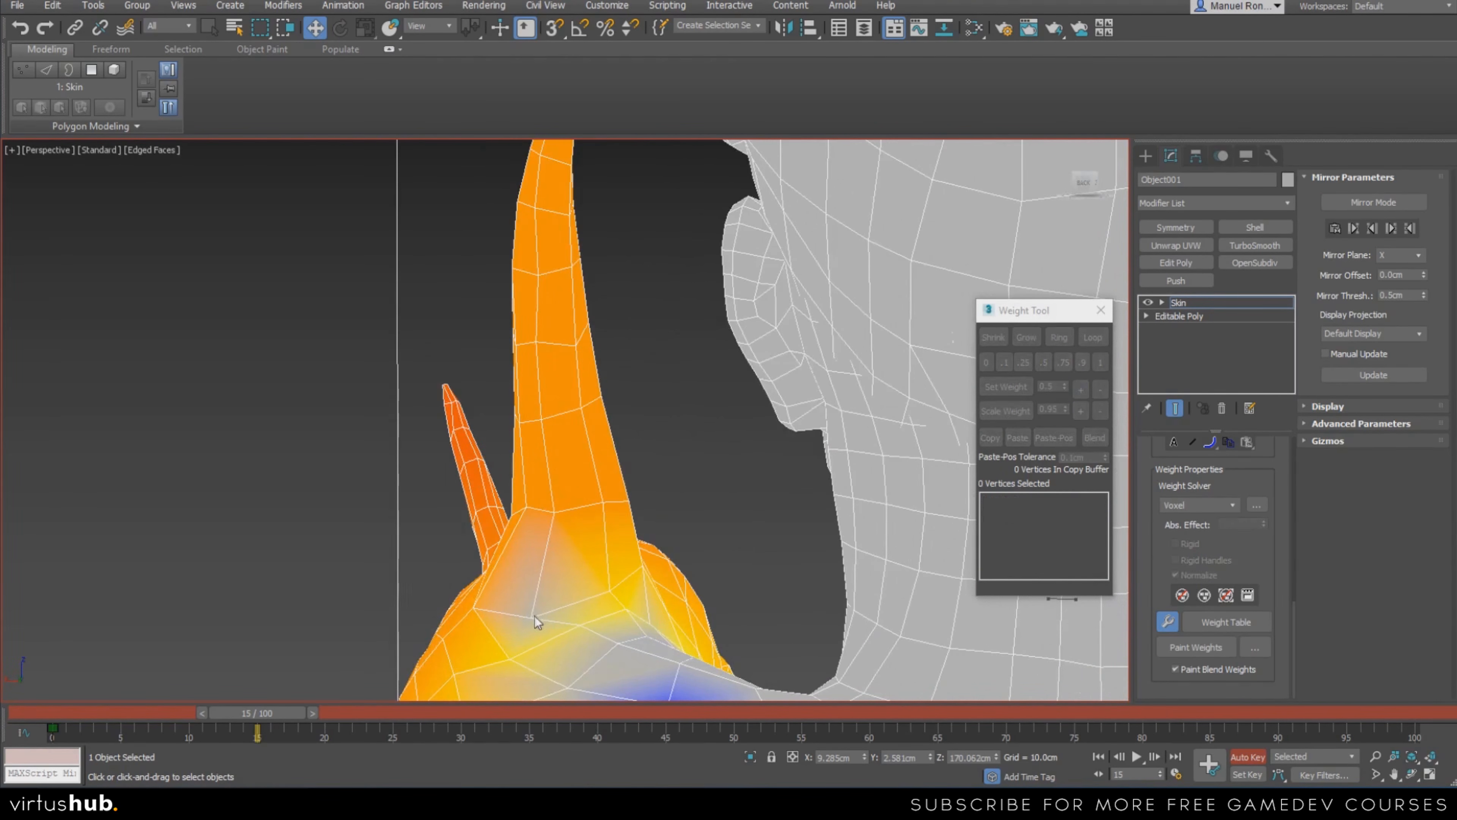
left_click(1062, 362)
scroll(462, 516, "down", 4)
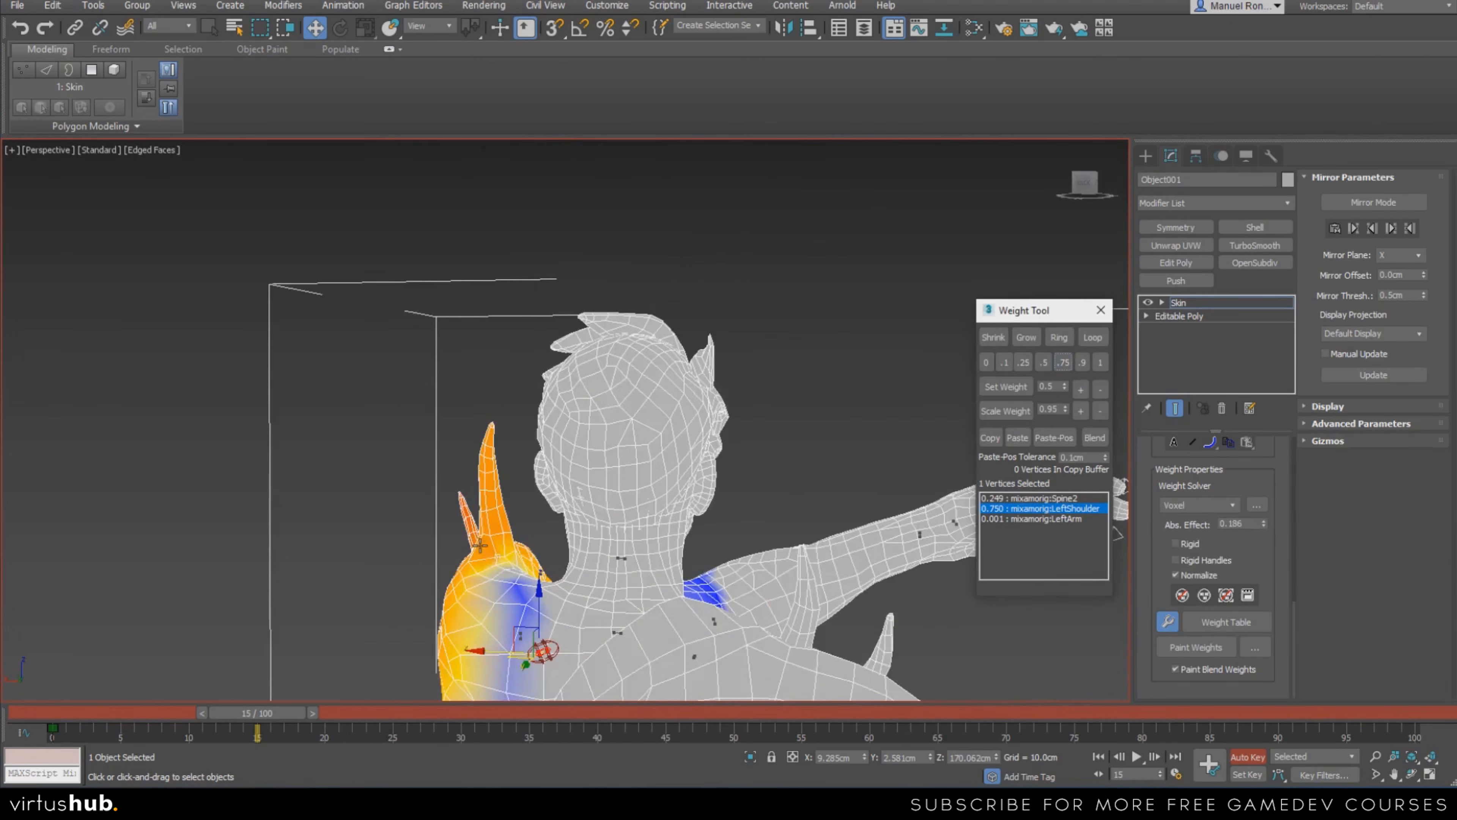
middle_click_drag(462, 517, 487, 580, "alt")
scroll(488, 591, "up", 3)
left_click(1100, 394)
left_click(1100, 394)
left_click(1099, 394)
left_click(1100, 393)
left_click(1100, 394)
Scrub the test poses from frame 15 back to frame 3 and forward to frame 10, examining the left shoulder and spike deformation
scroll(474, 525, "down", 4)
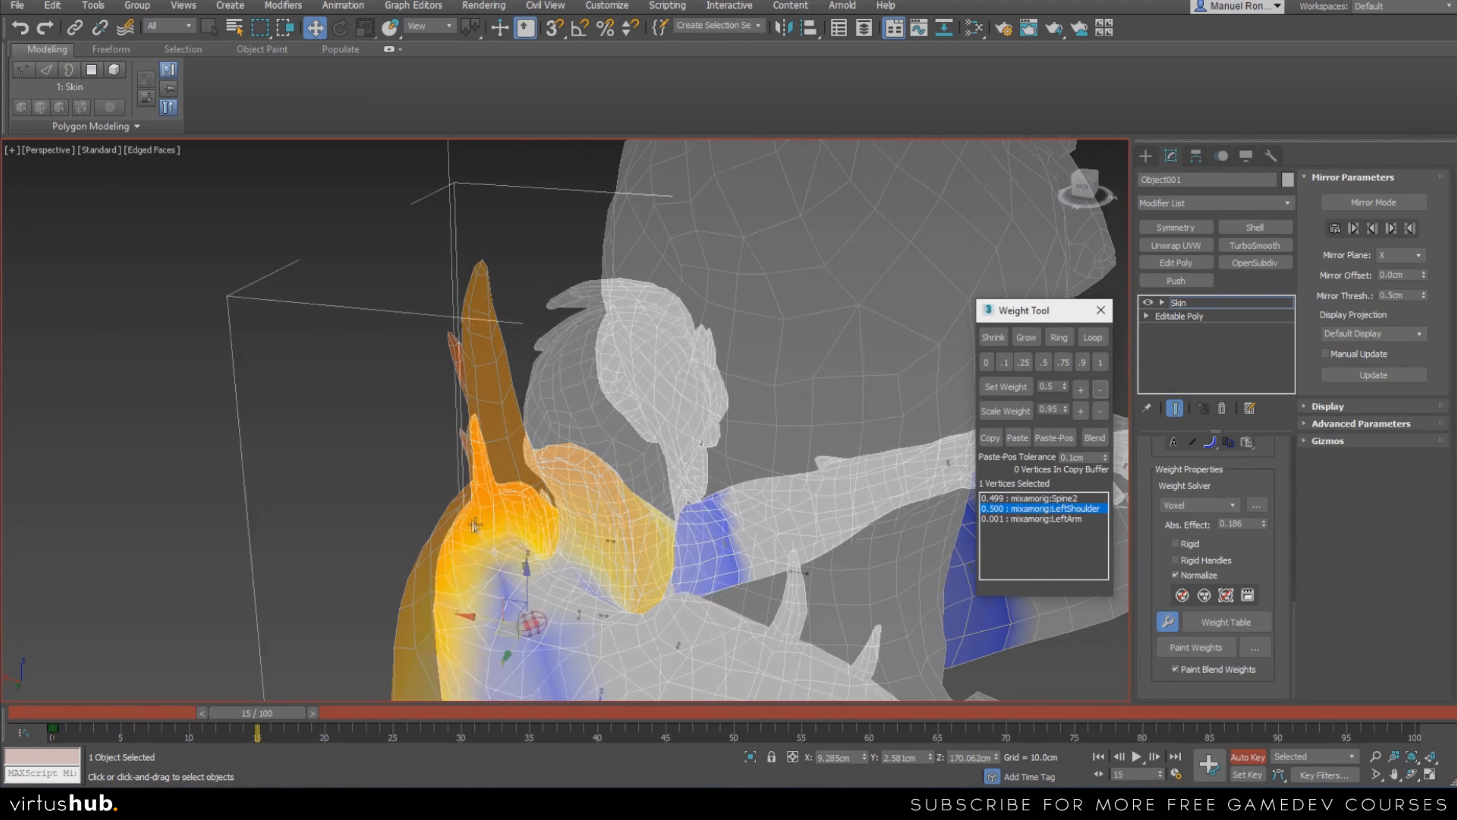
scroll(475, 525, "down", 2)
middle_click_drag(475, 525, 601, 519, "alt")
scroll(602, 530, "up", 4)
scroll(601, 520, "down", 4)
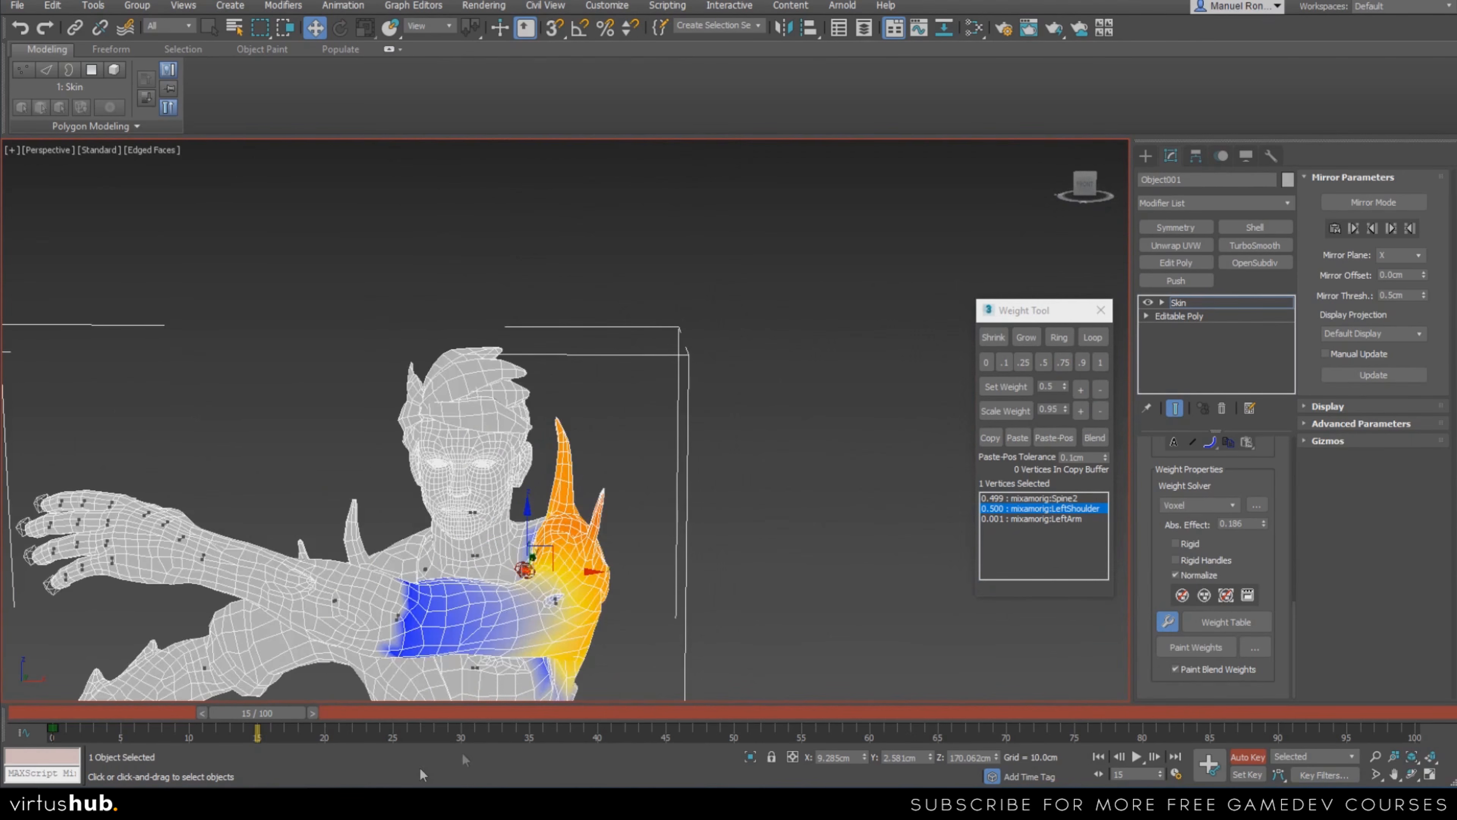
left_click_drag(253, 715, 128, 749)
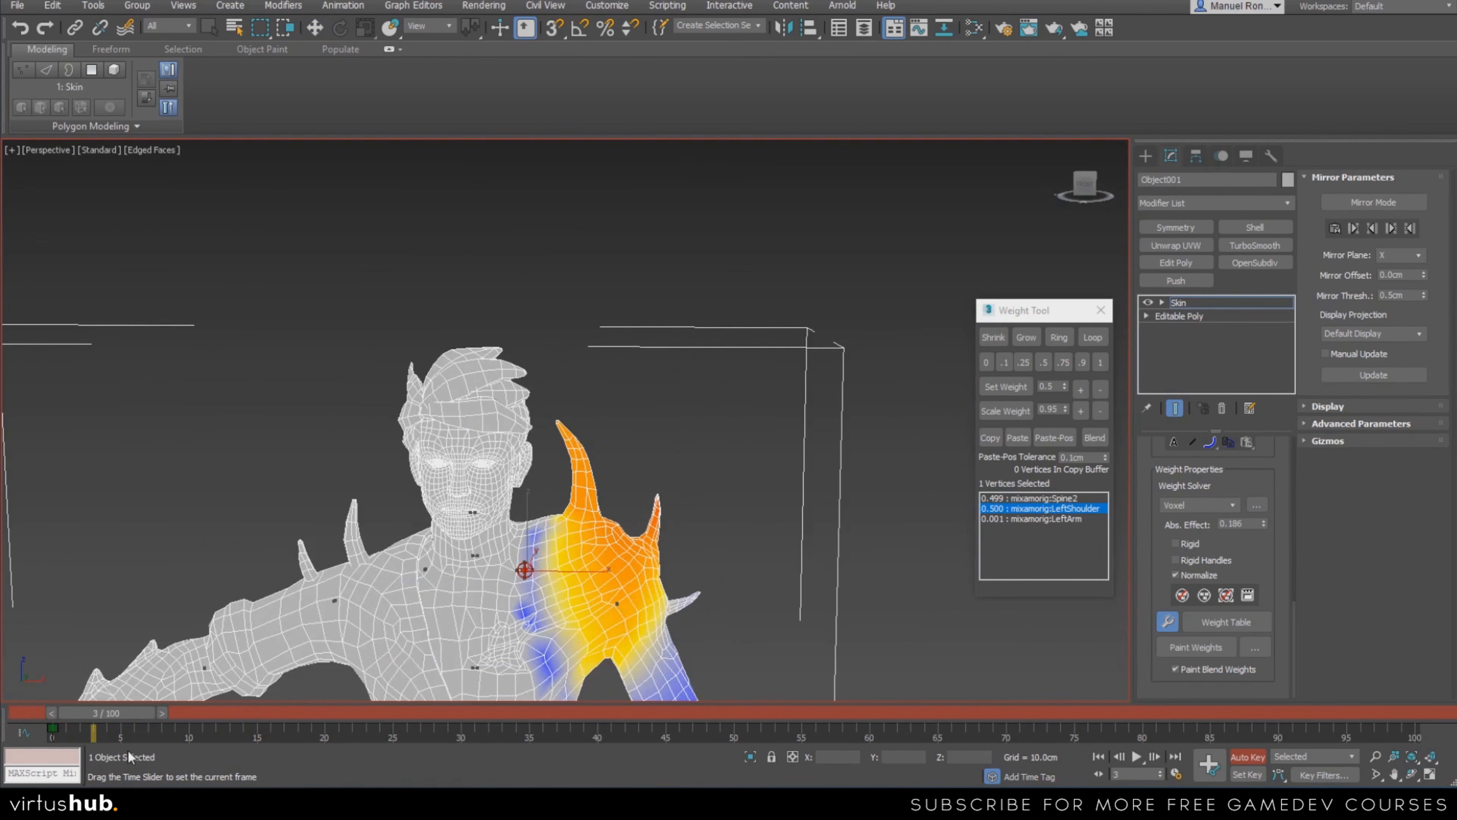
scroll(573, 640, "down", 2)
middle_click_drag(574, 640, 594, 562)
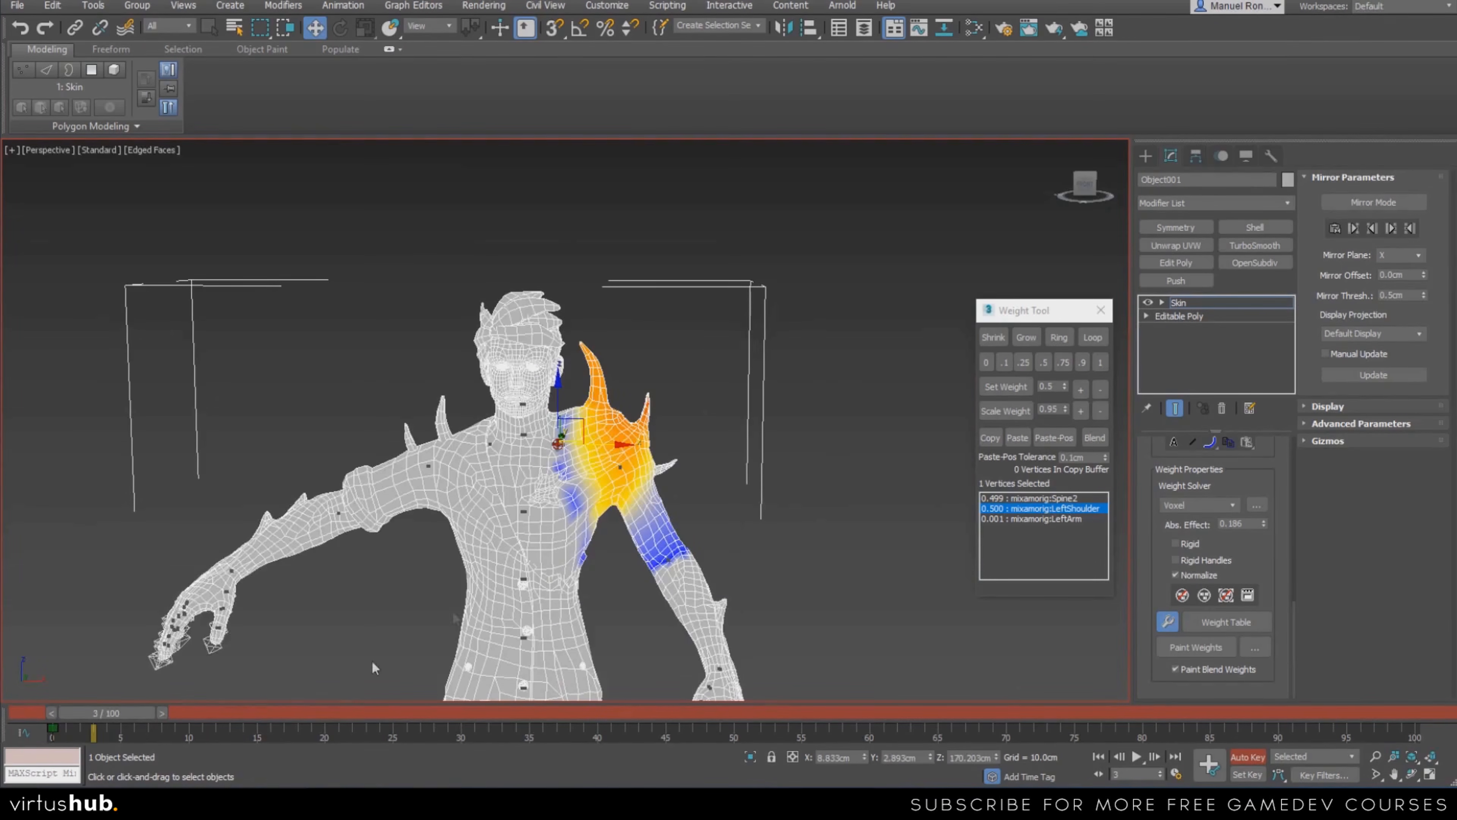
left_click_drag(95, 730, 199, 742)
key("w")
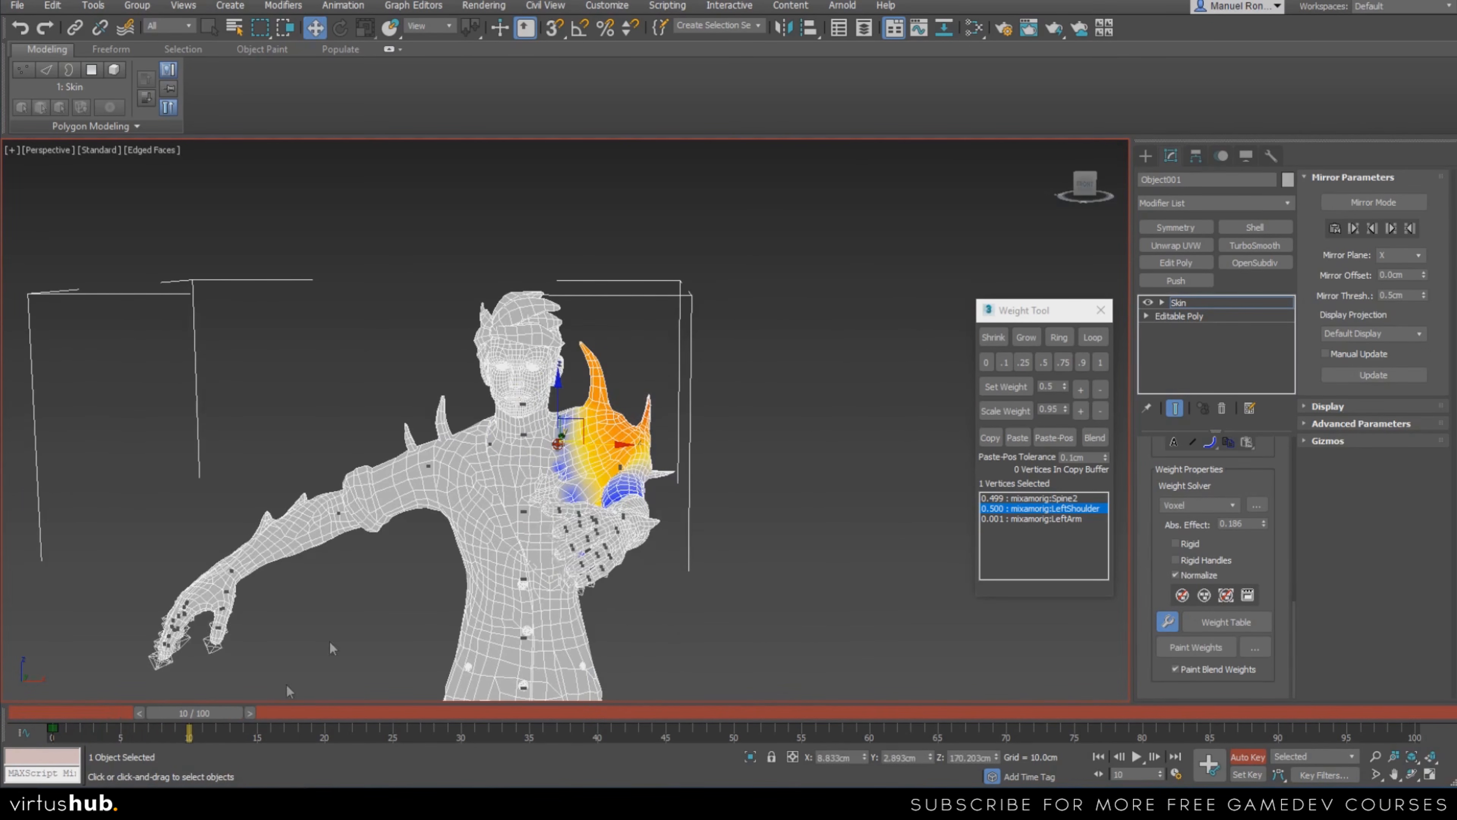
Examine the left shoulder, armpit and spikes from the side and front in the frame 10 pose
scroll(286, 684, "up", 2)
middle_click_drag(646, 570, 594, 477, "alt")
scroll(594, 470, "down", 4)
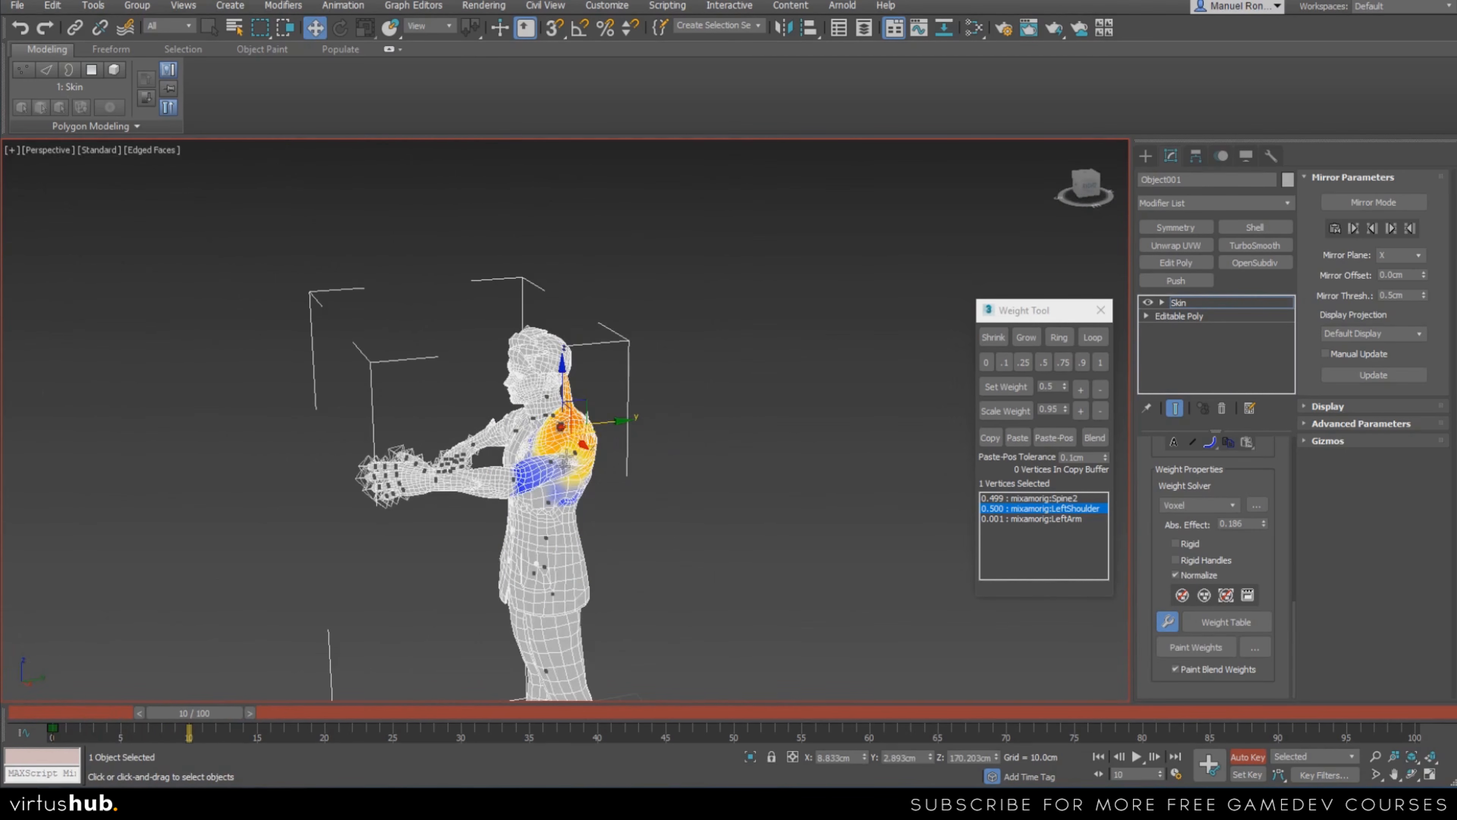
scroll(594, 485, "up", 4)
middle_click_drag(628, 532, 545, 516, "alt")
scroll(574, 471, "down", 5)
middle_click_drag(545, 442, 583, 454, "alt")
scroll(582, 454, "up", 3)
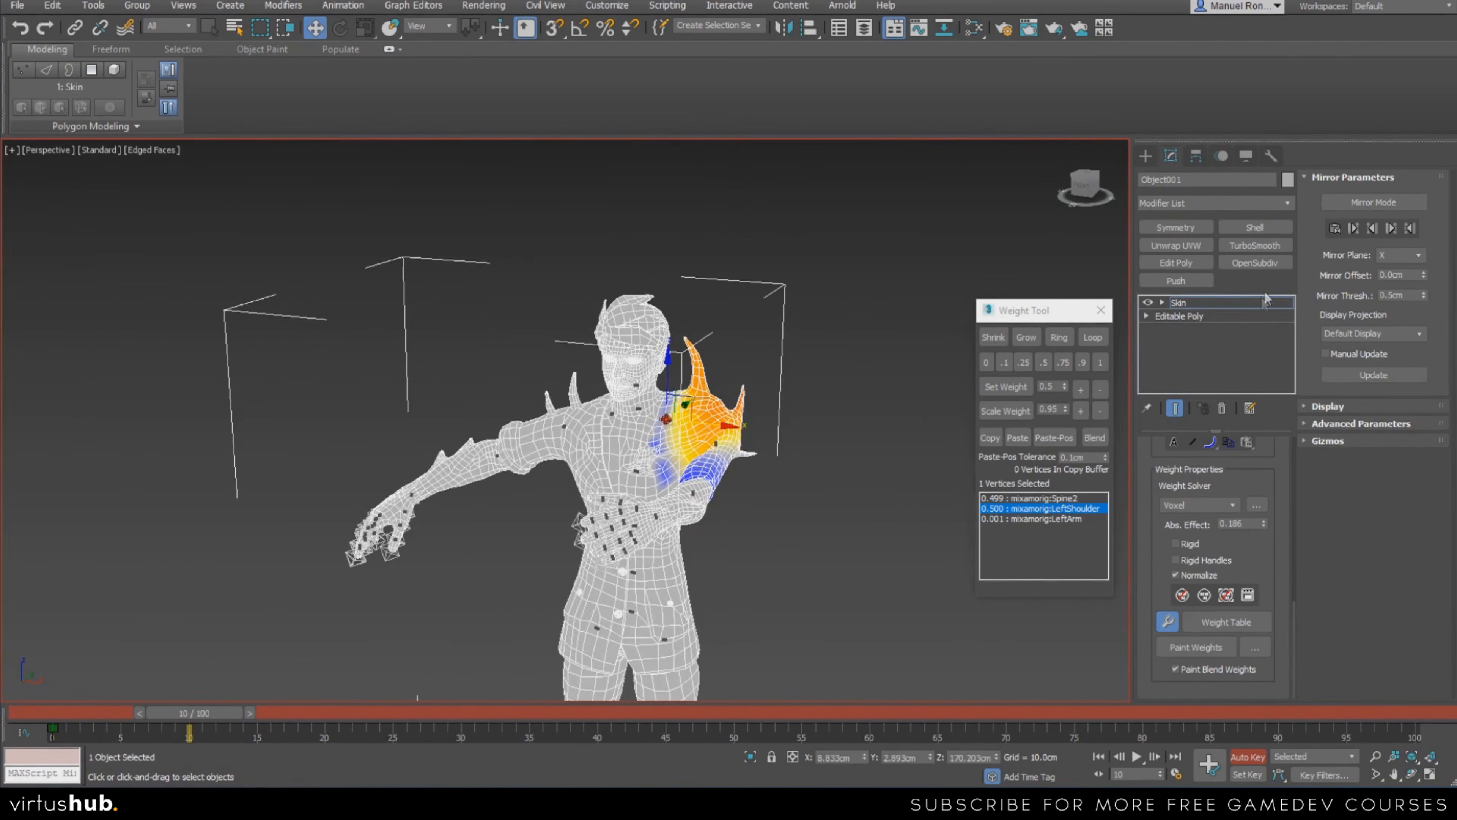
Return to frame 0, leave Skin envelope editing, switch the viewport to wireframe and clear the mesh selection
left_click_drag(189, 713, 64, 713)
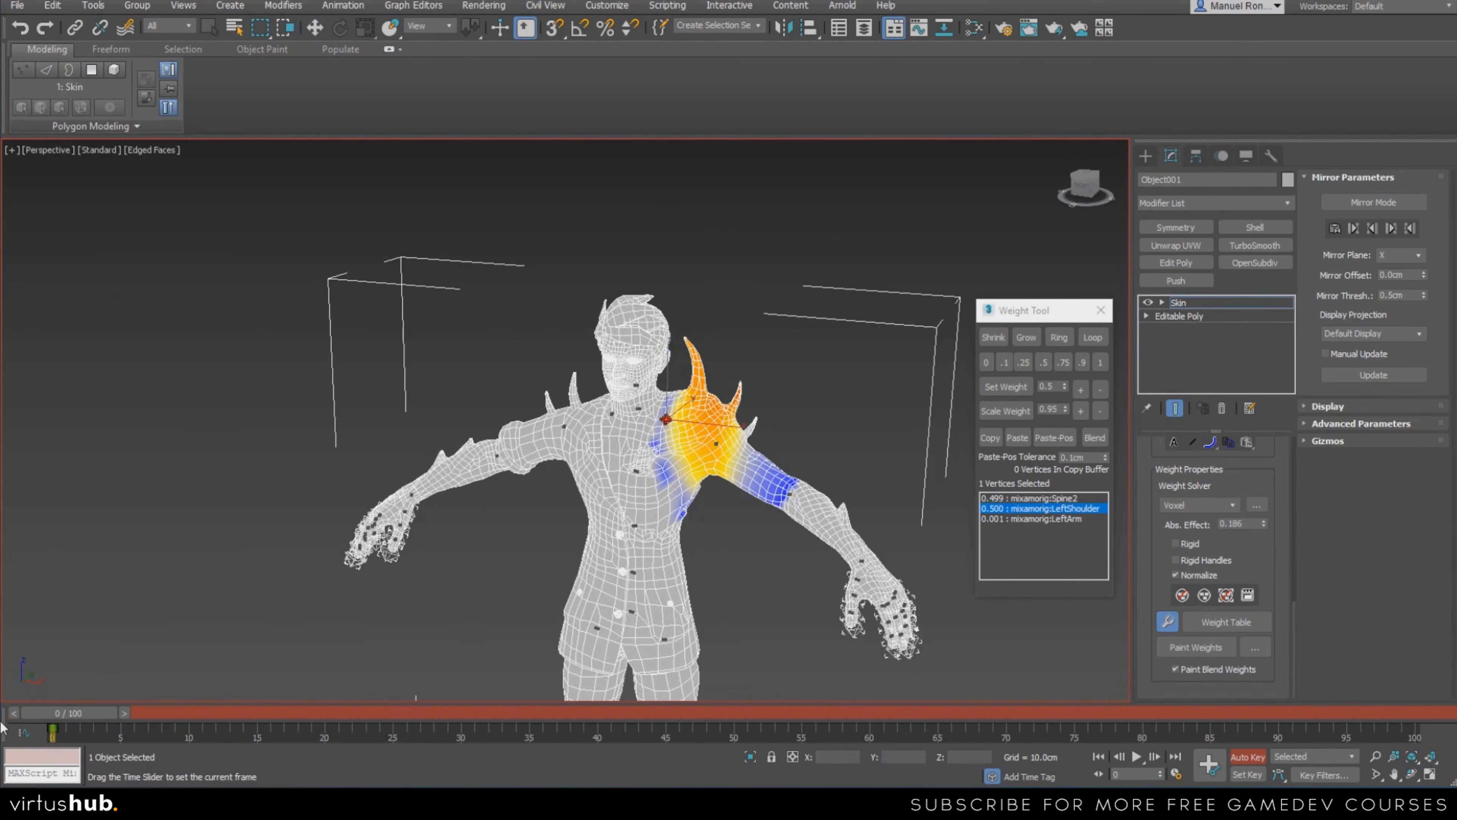
left_click(777, 581)
left_click(1211, 303)
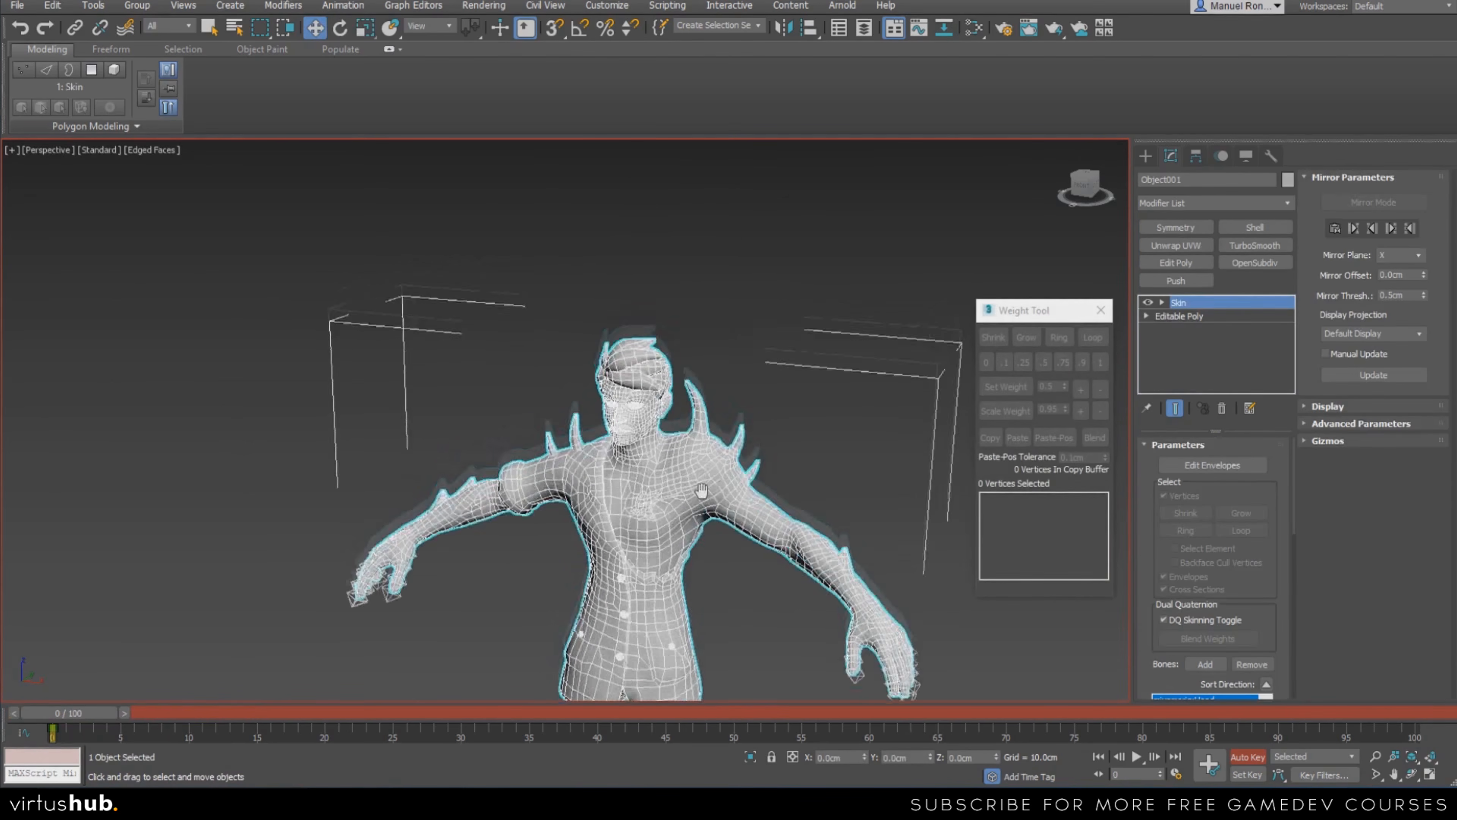
scroll(701, 478, "up", 3)
key("F3")
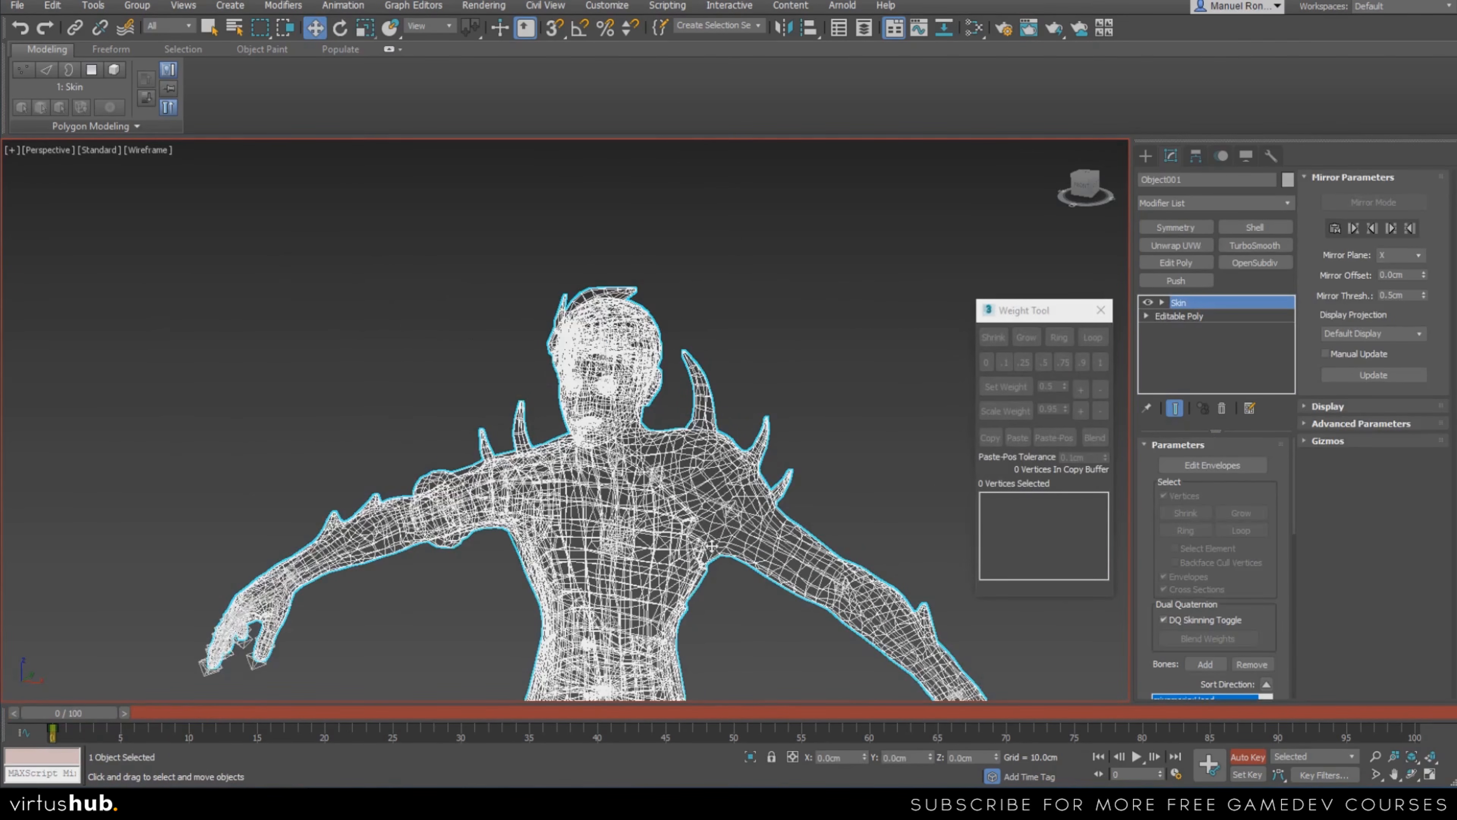
scroll(697, 488, "up", 3)
left_click(857, 352)
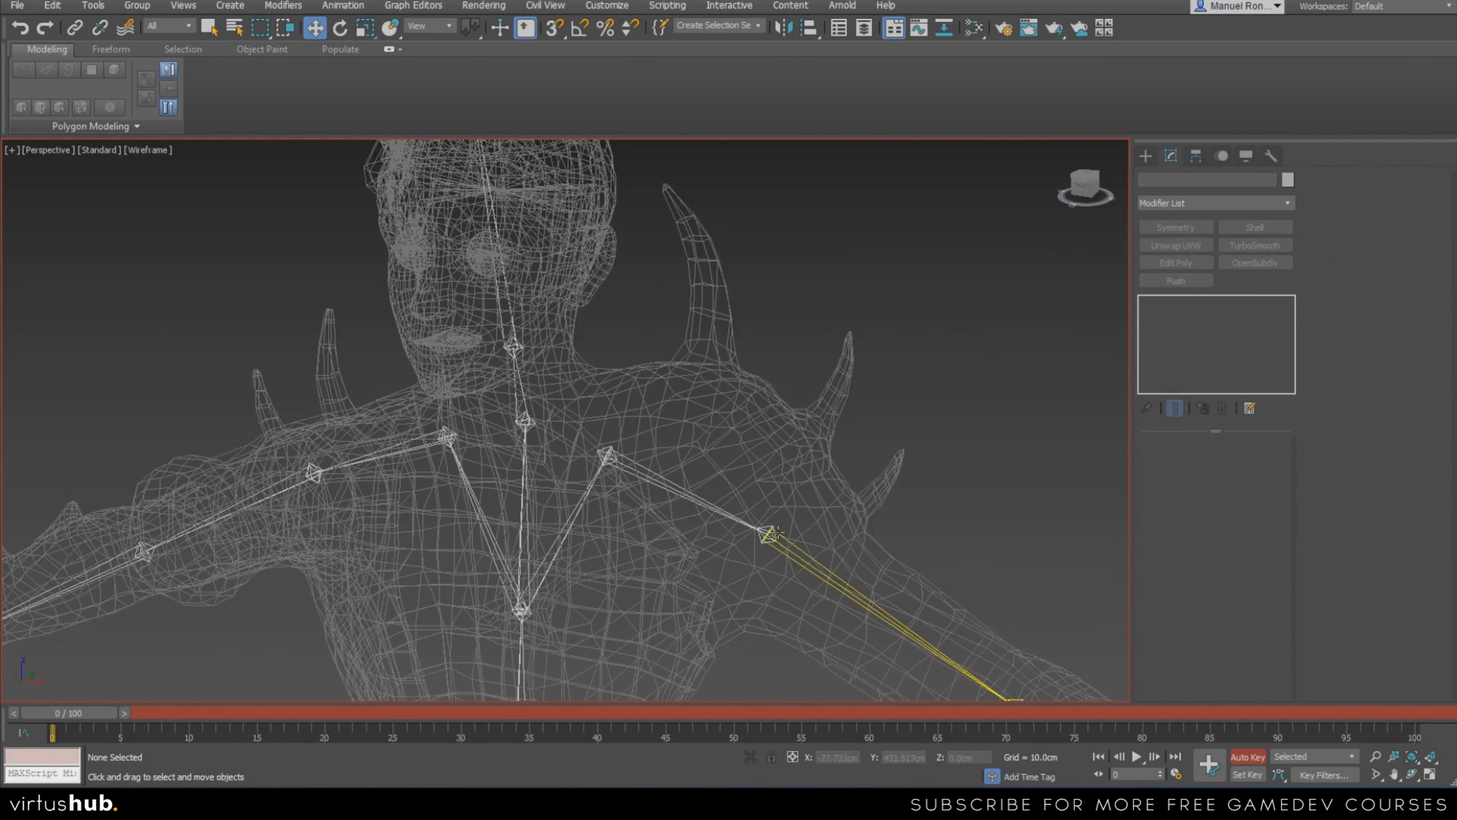
Select the mixamorig:LeftArm bone and delete its test-pose keys after frame 0
scroll(775, 531, "up", 5)
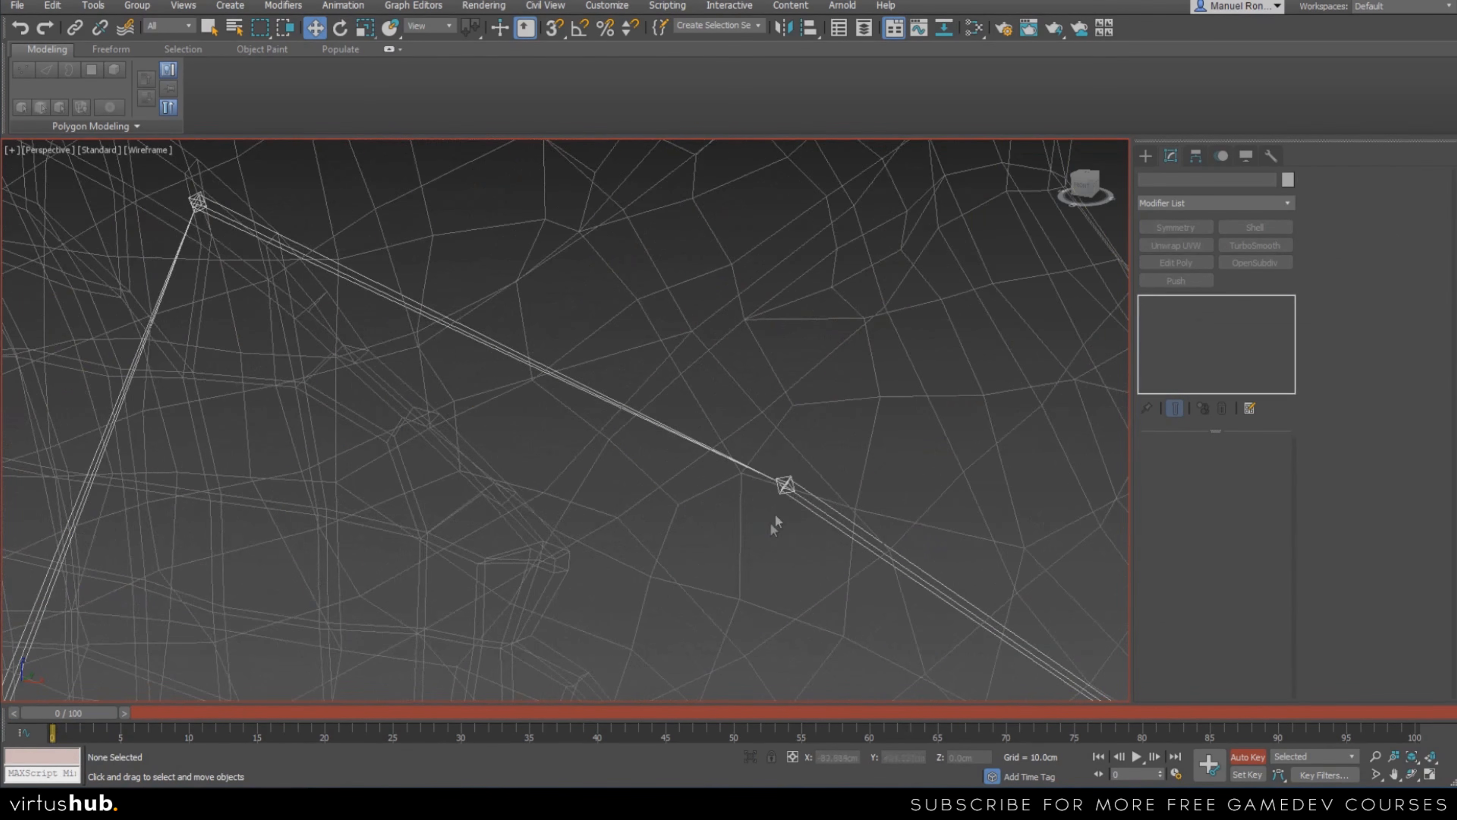
left_click(772, 485)
left_click_drag(259, 724, 144, 741)
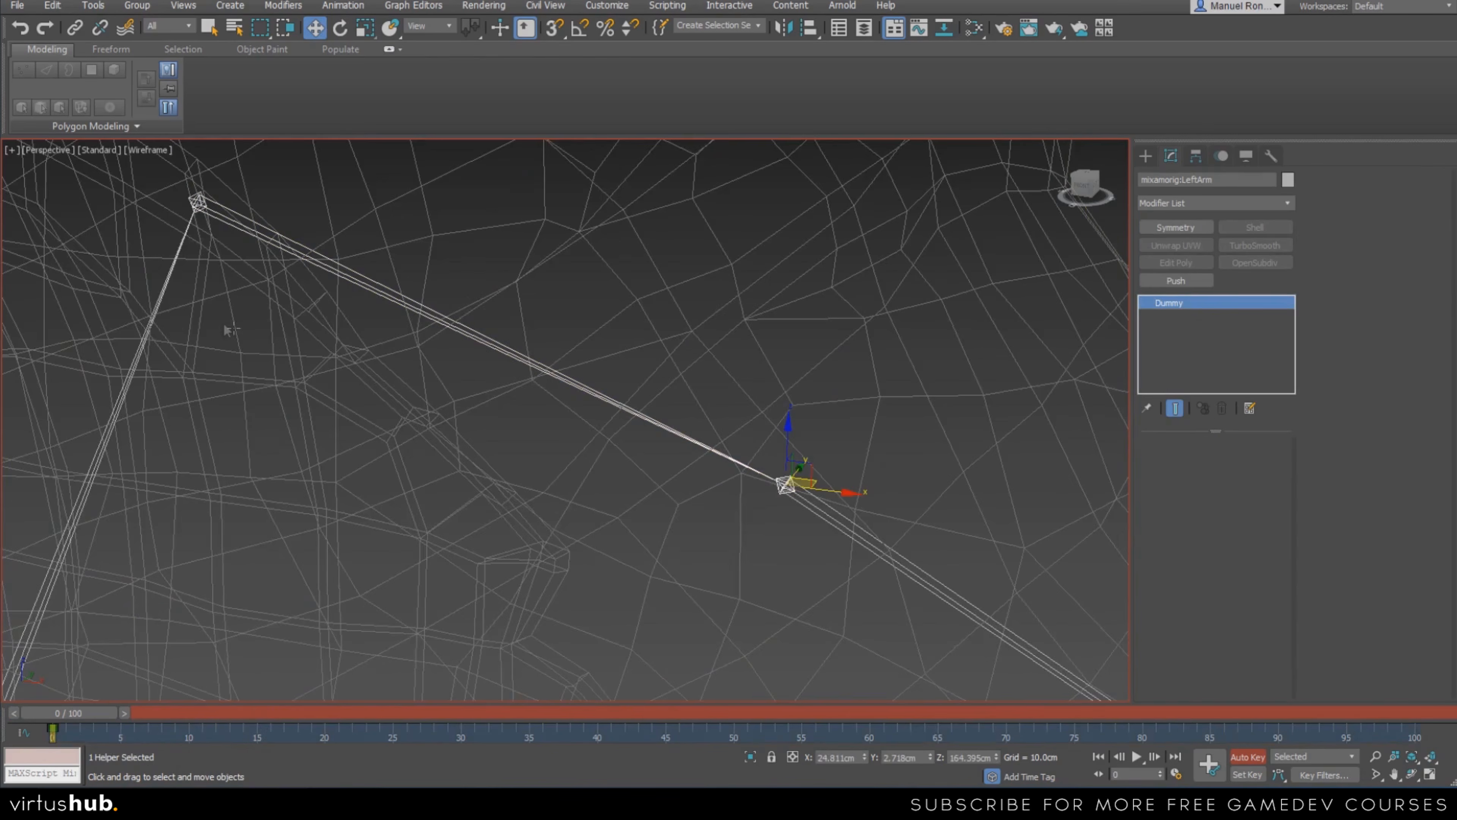
Select the mixamorig:LeftShoulder bone and delete its test keys at frames 10 and 15
middle_click_drag(229, 330, 503, 400)
left_click(390, 289)
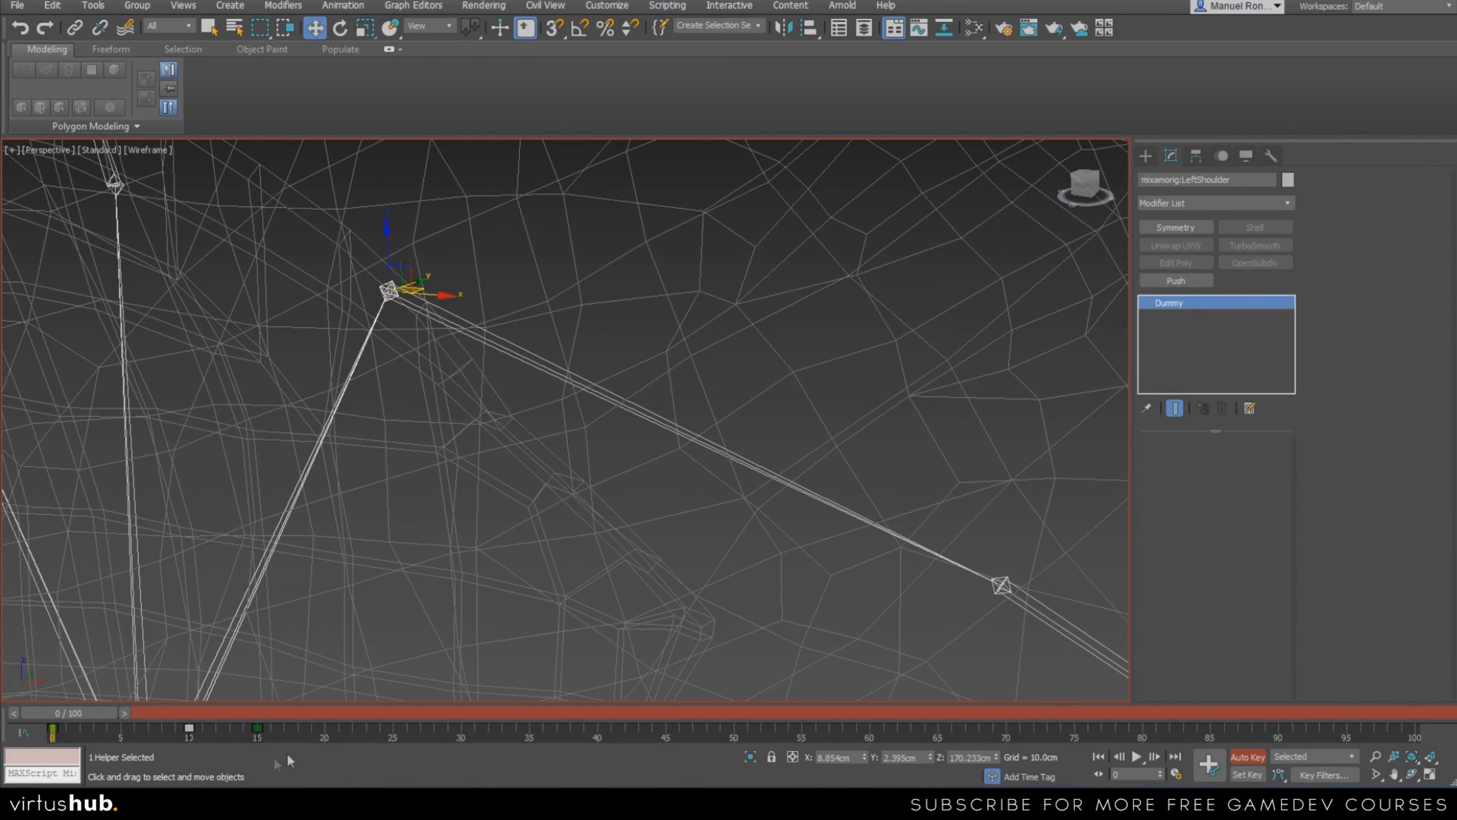
left_click_drag(298, 725, 241, 738)
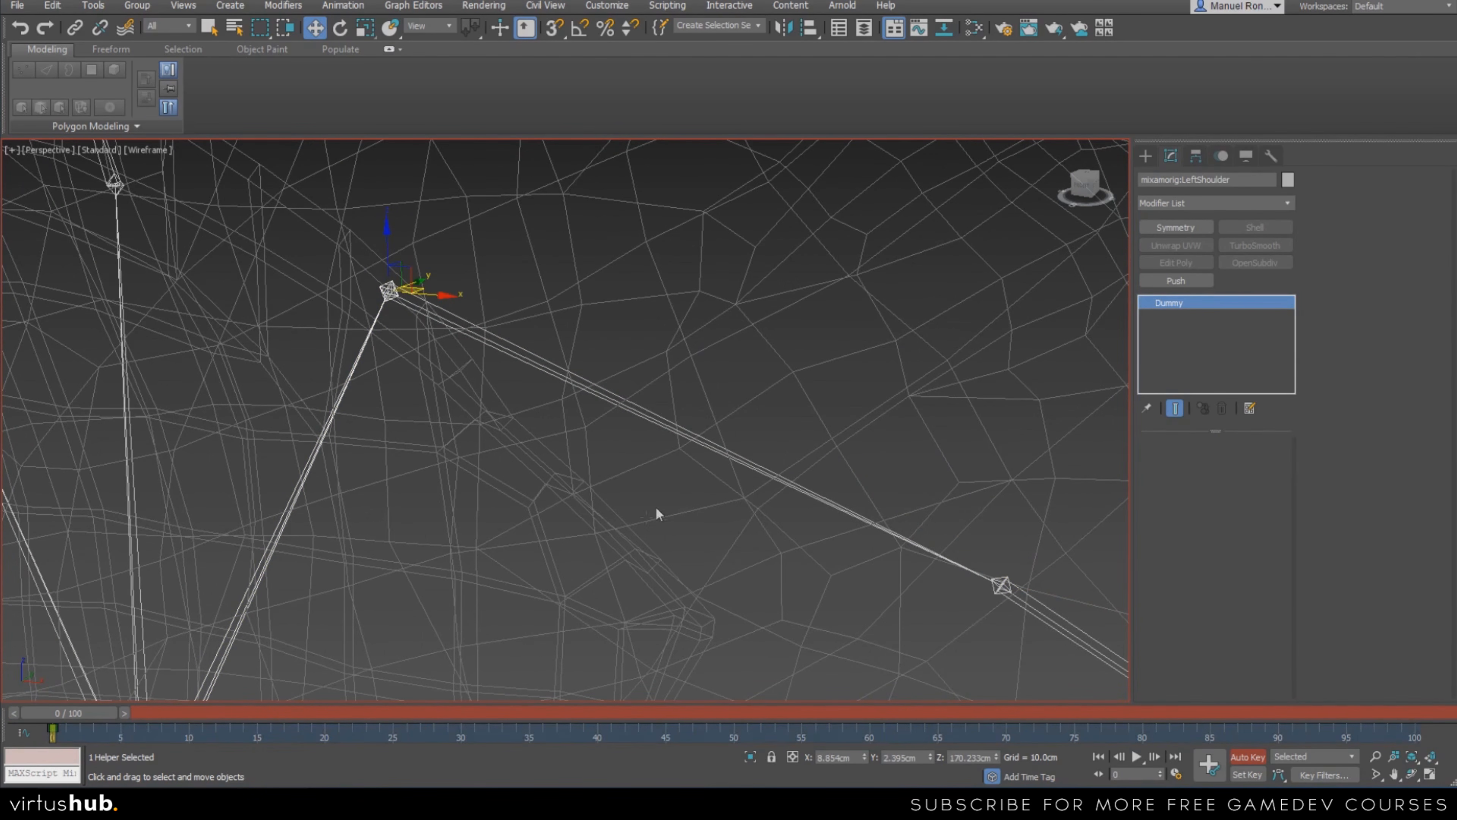
Check the whole character's rest pose at frame 0 and select the full mesh with its skeleton
scroll(655, 513, "down", 15)
left_click_drag(87, 713, 12, 694)
scroll(878, 480, "down", 8)
middle_click_drag(878, 480, 855, 488, "alt")
scroll(849, 476, "up", 5)
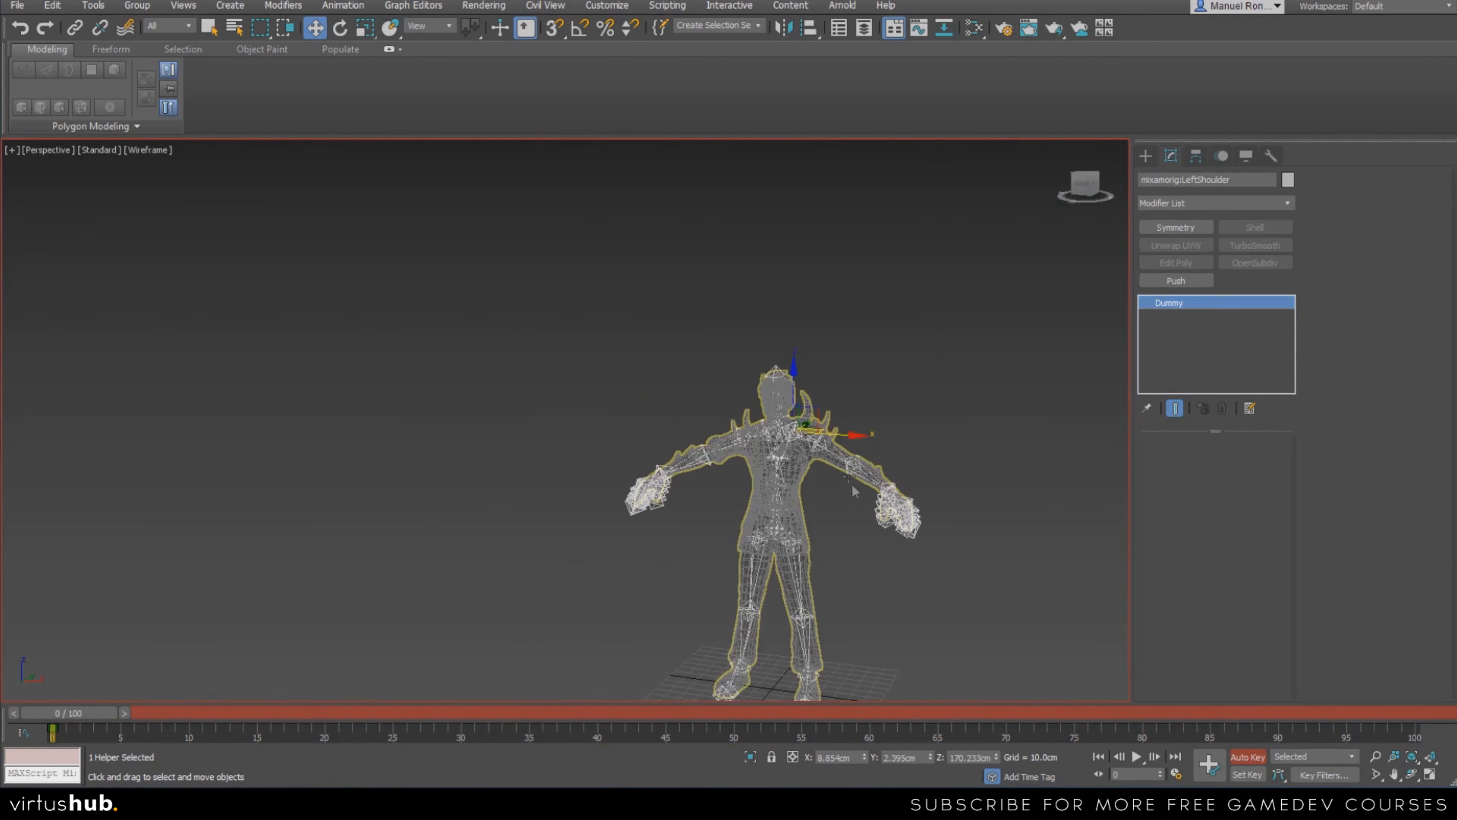
left_click(877, 595)
mouse_move(878, 595)
middle_mouse_down("alt")
mouse_move(818, 581)
mouse_move(856, 603)
middle_mouse_up("alt")
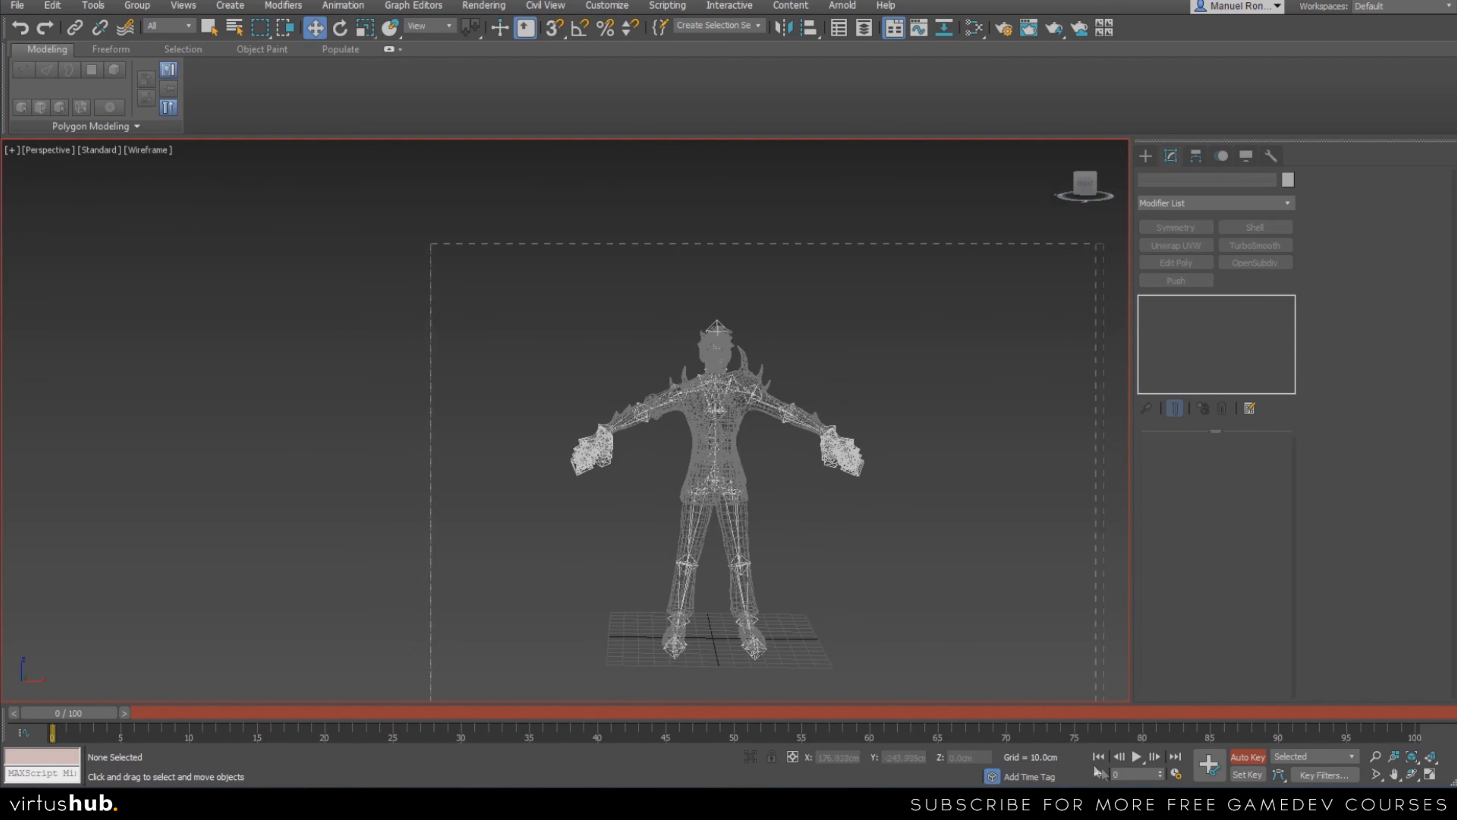
key("ctrl+a")
key("F4")
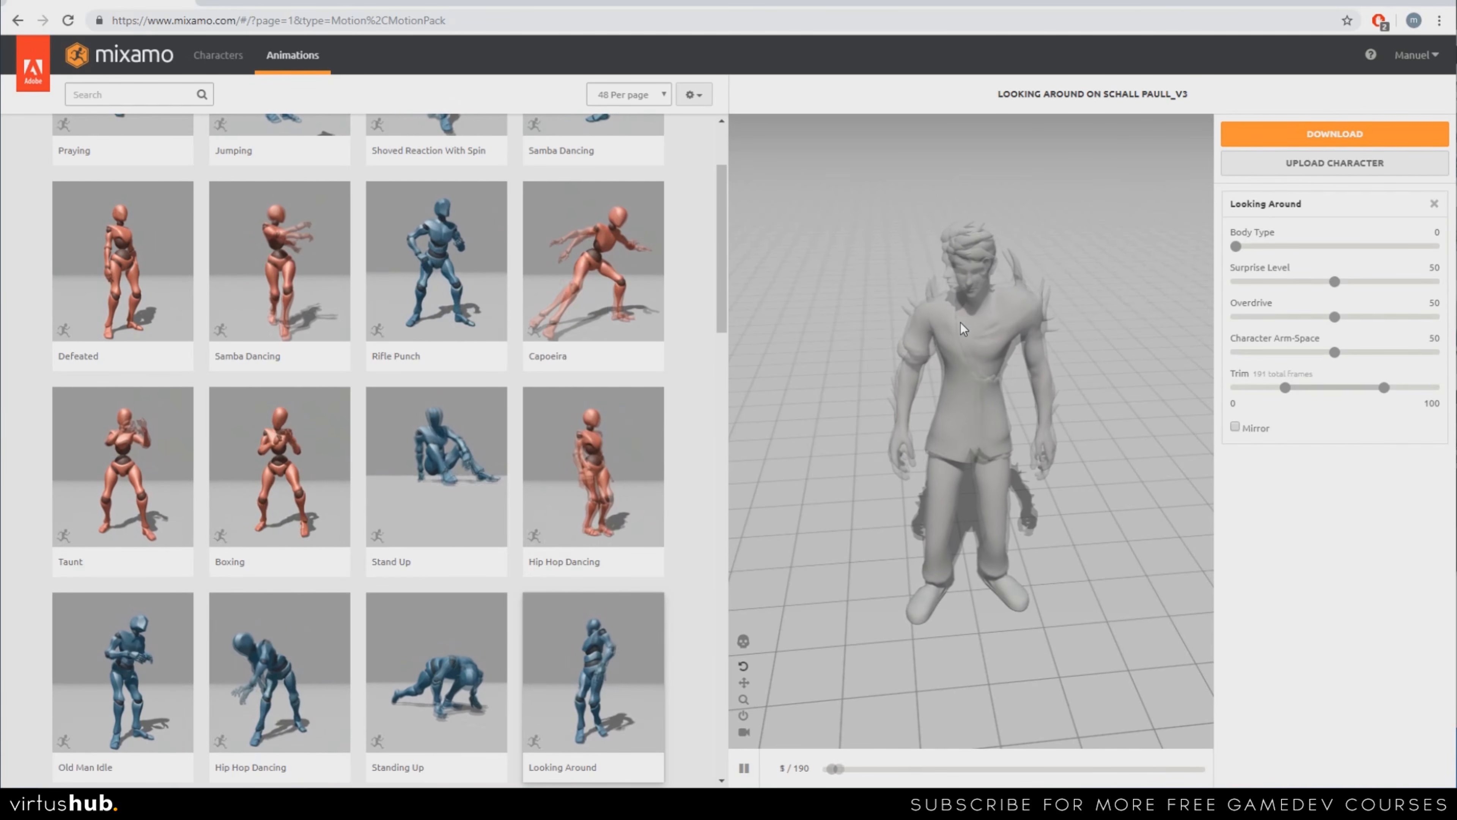
left_click(1326, 166)
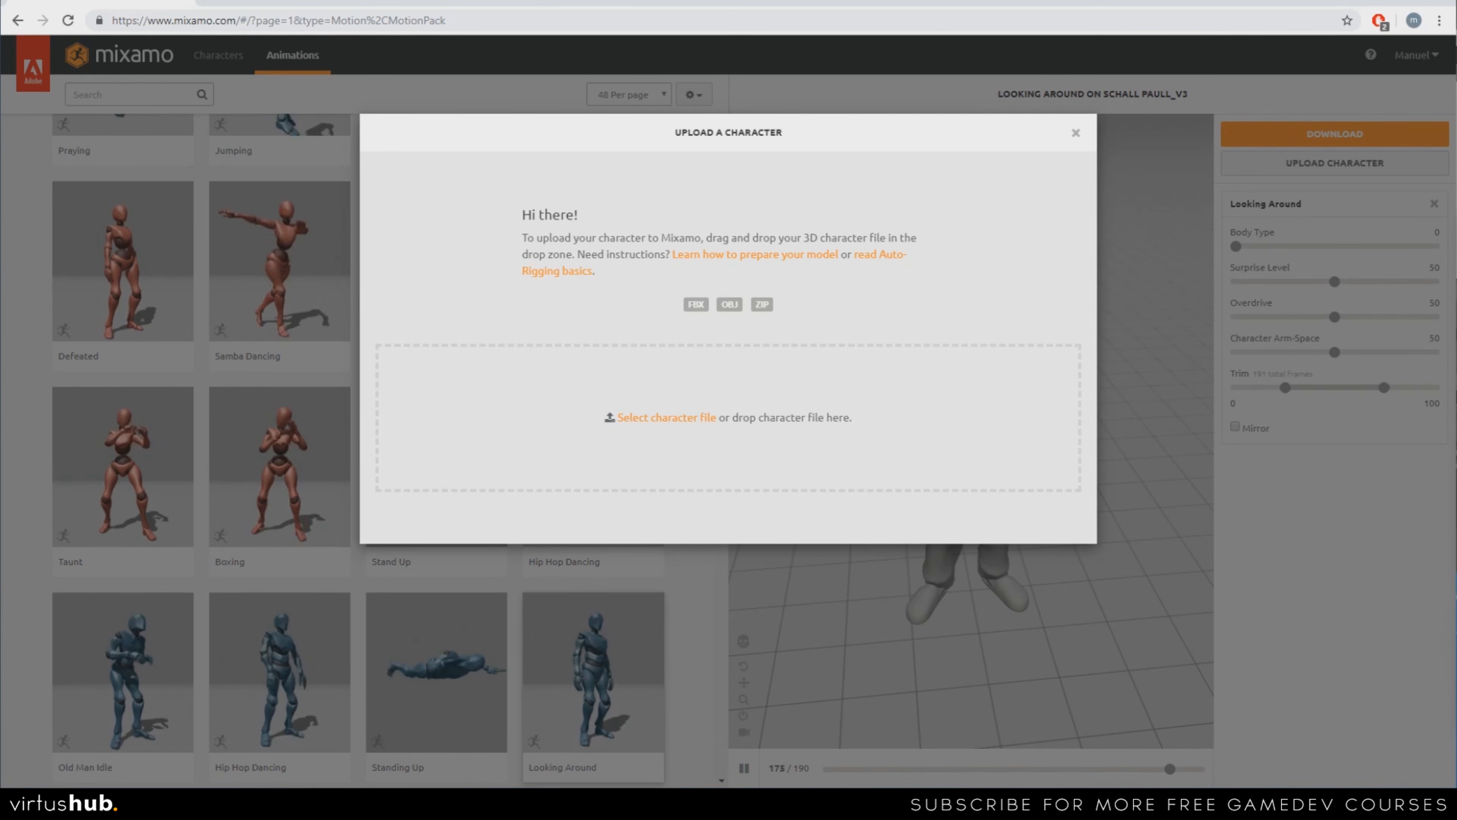
left_click_drag(1456, 546, 739, 414)
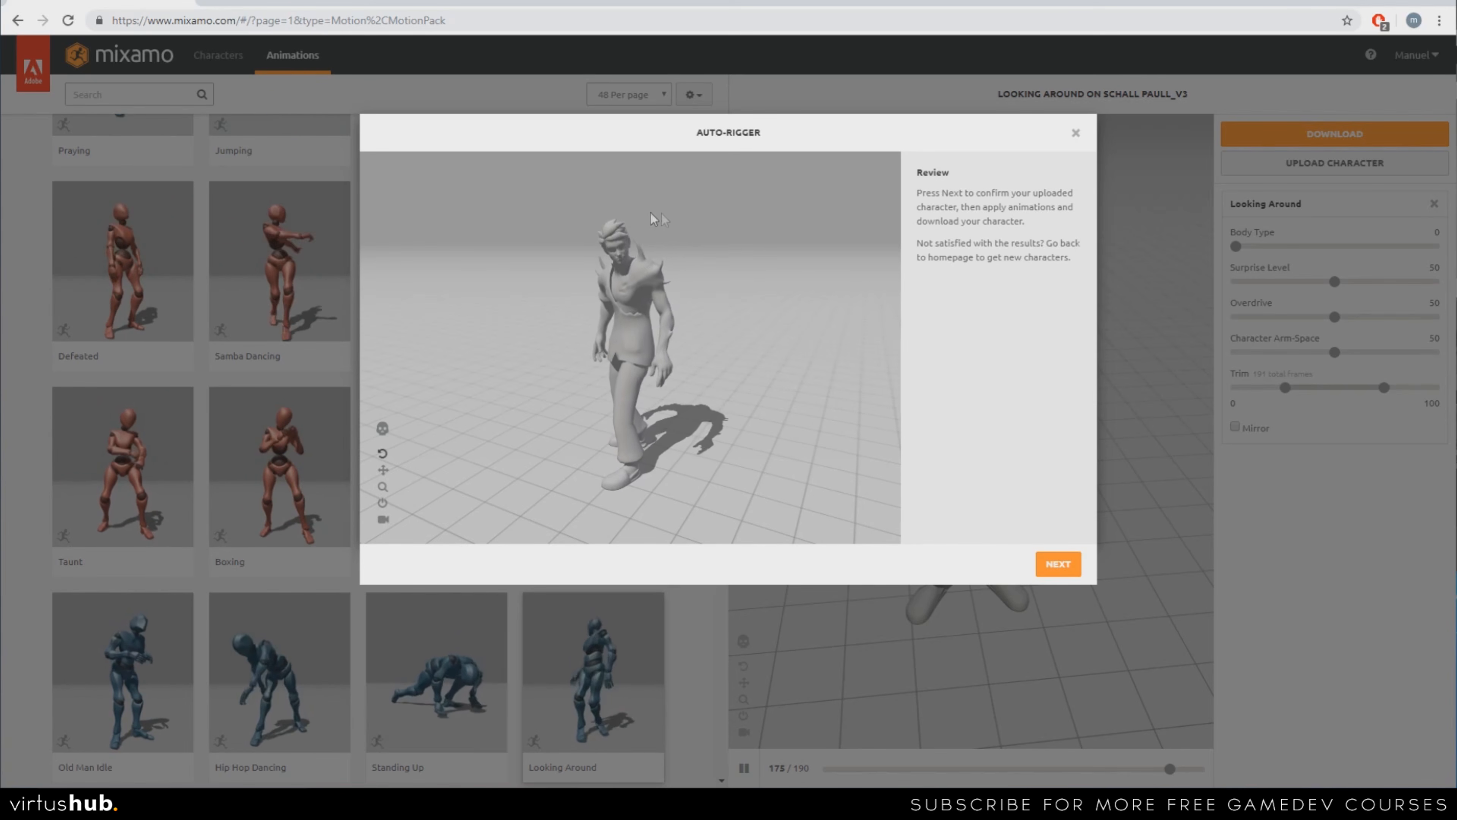
left_click(1061, 567)
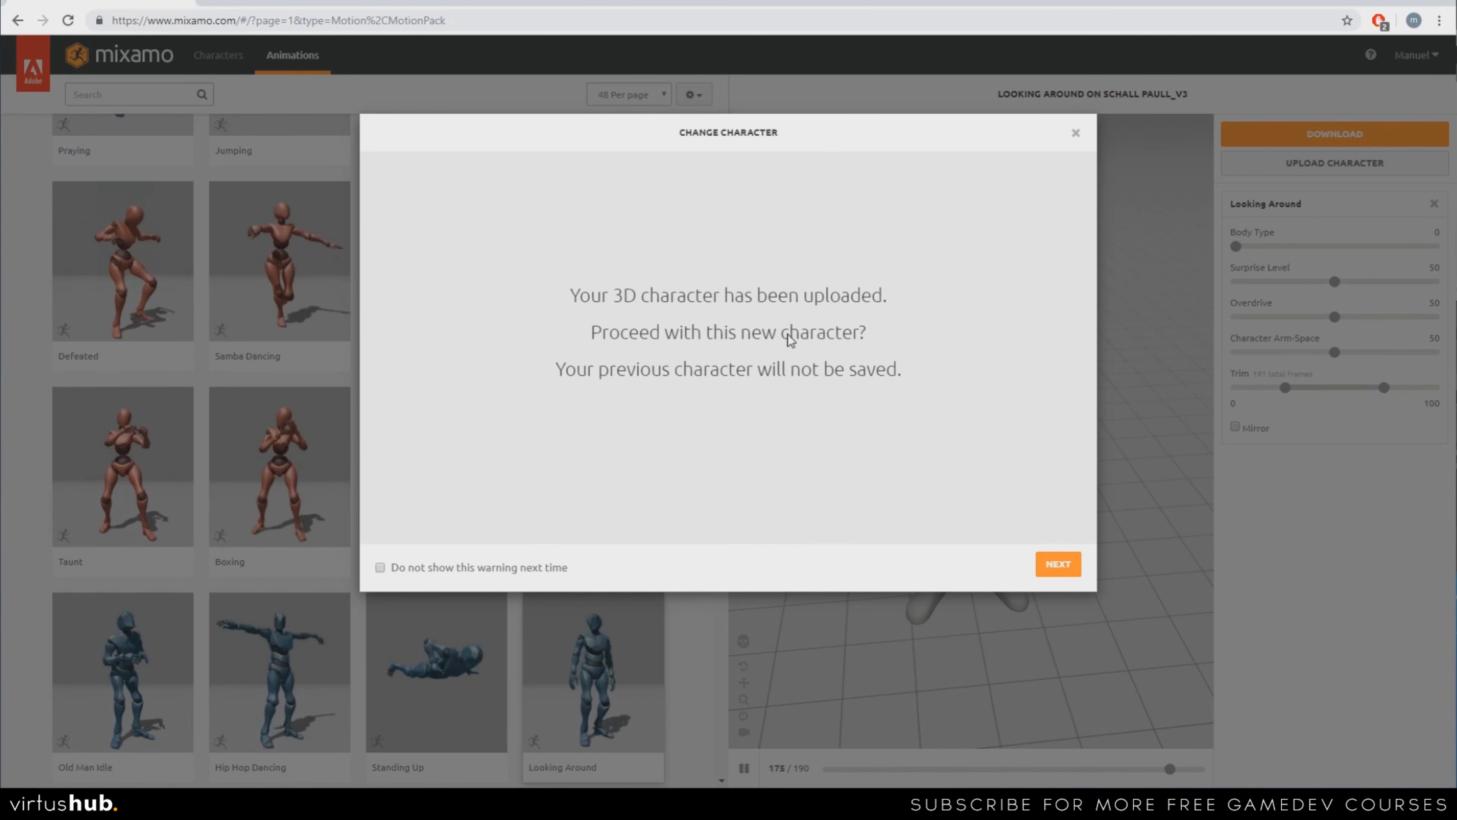
left_click(1057, 564)
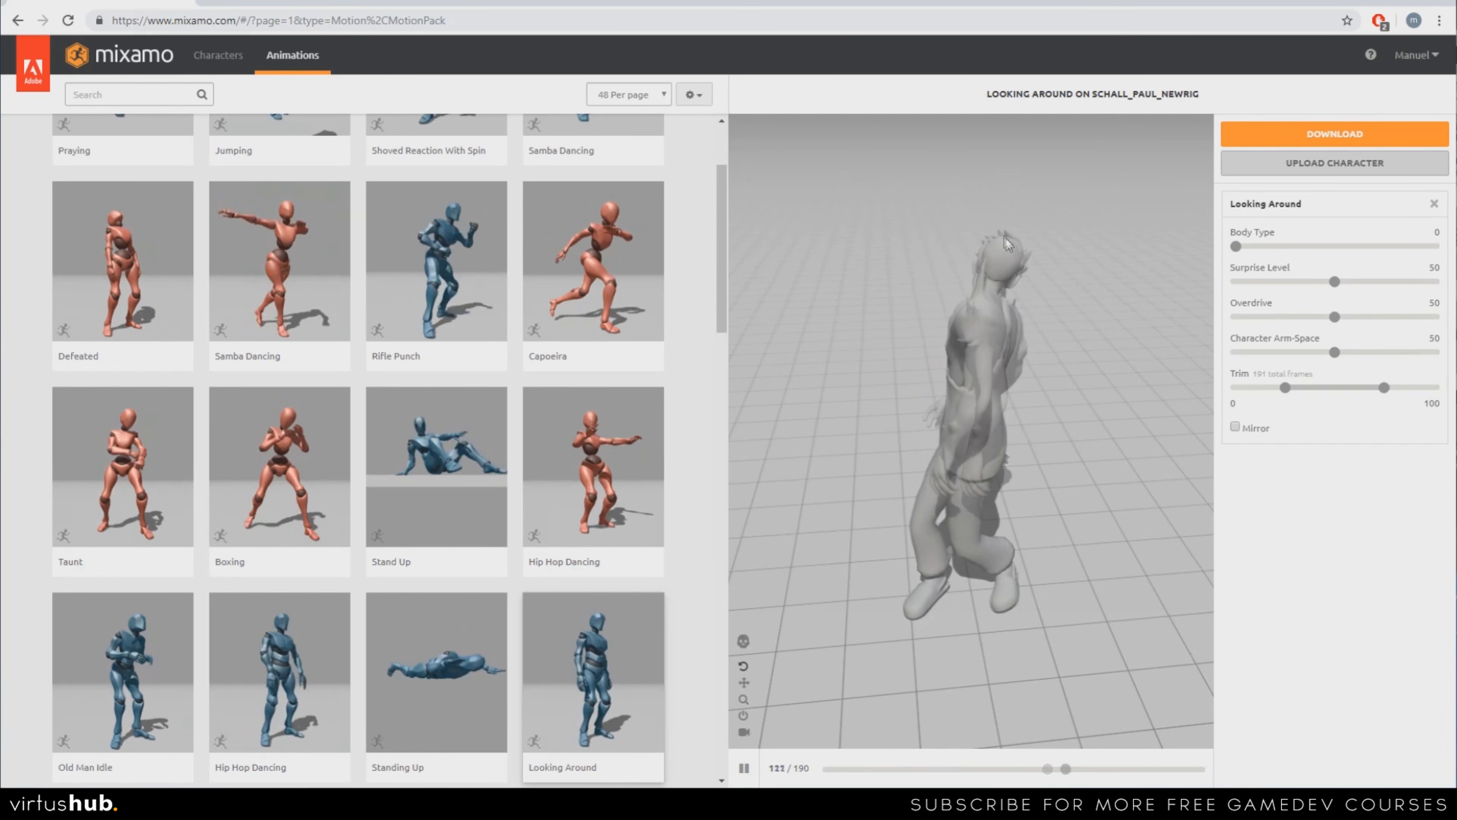
scroll(1004, 236, "up", 3)
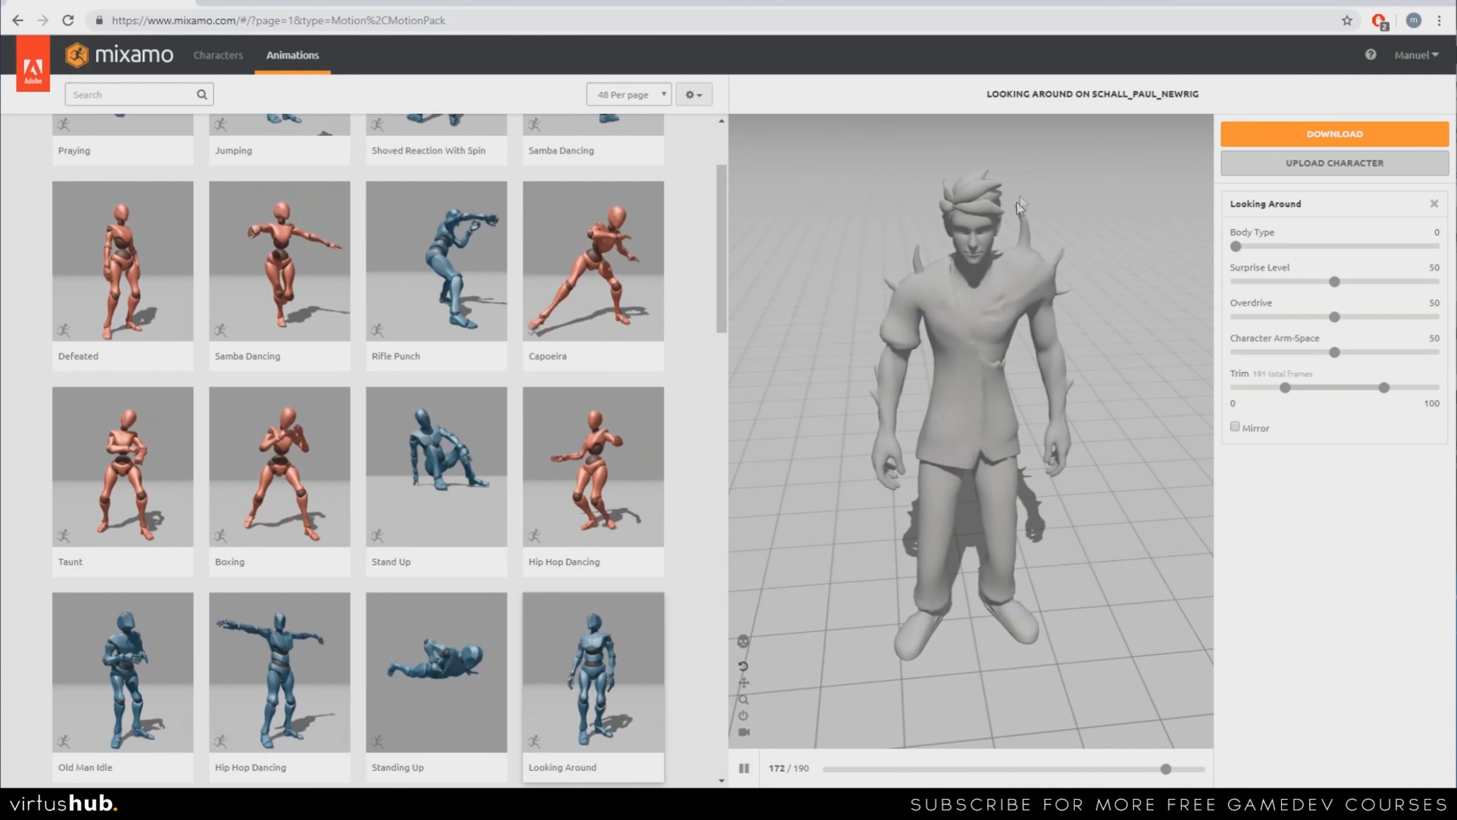